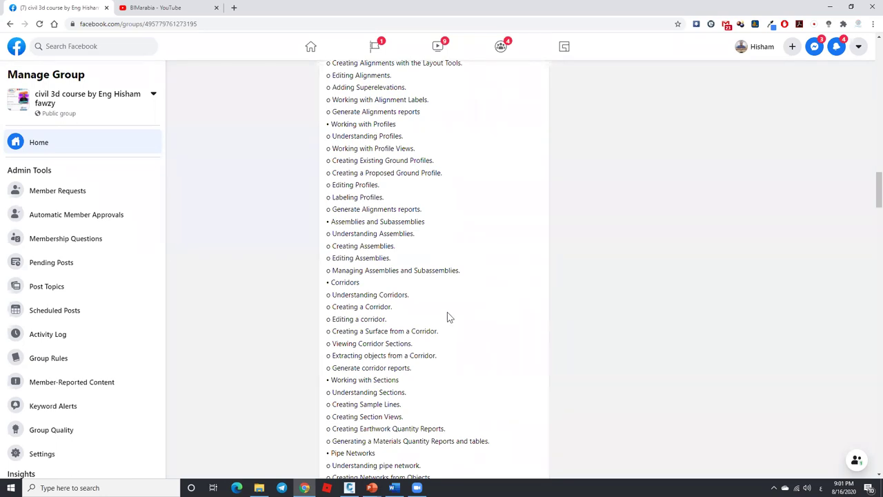
Look through the Civil 3D course group's outline and lecture posts on Facebook, and check the BIMarabia playlists on YouTube.
scroll(566, 266, "down", 2)
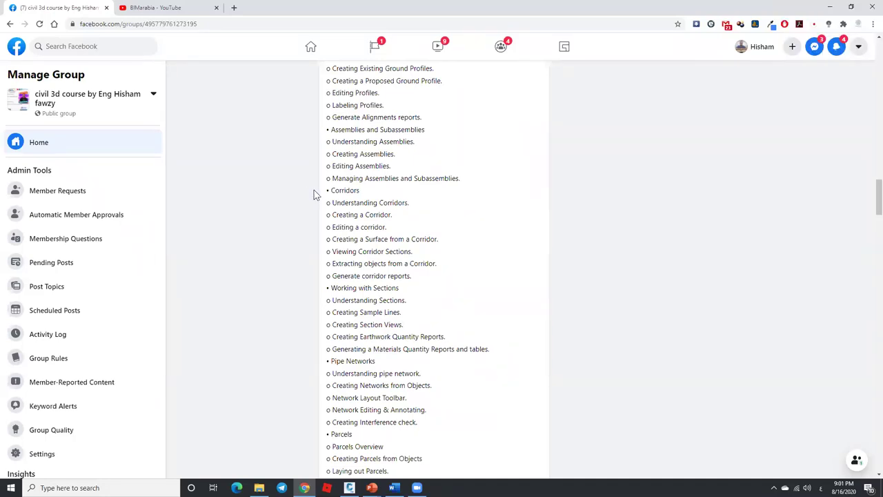
scroll(398, 198, "down", 1)
scroll(567, 223, "down", 15)
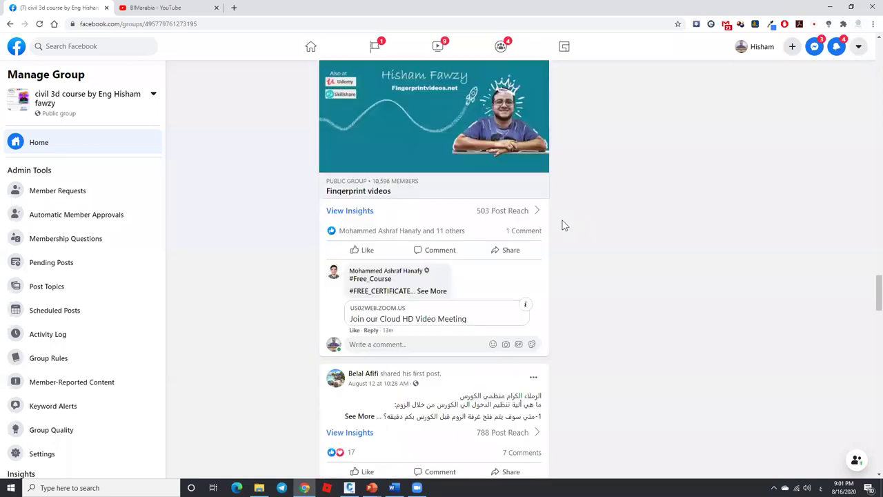
scroll(564, 223, "down", 8)
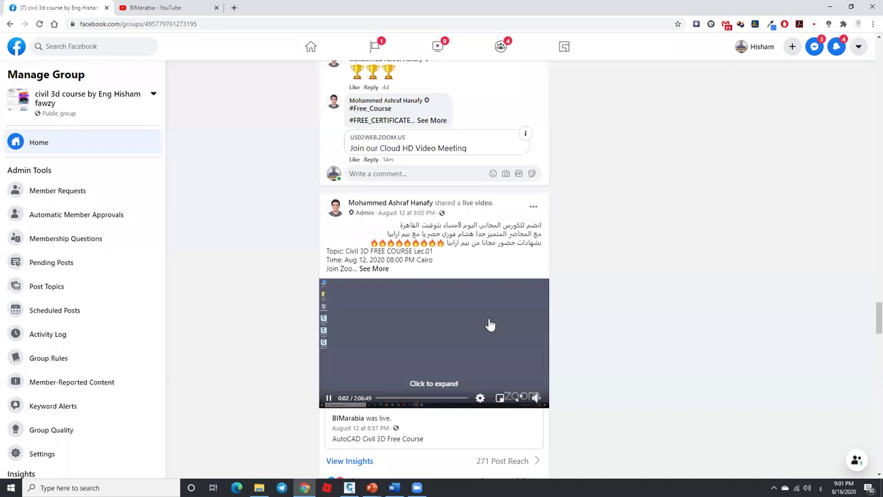
left_click(152, 10)
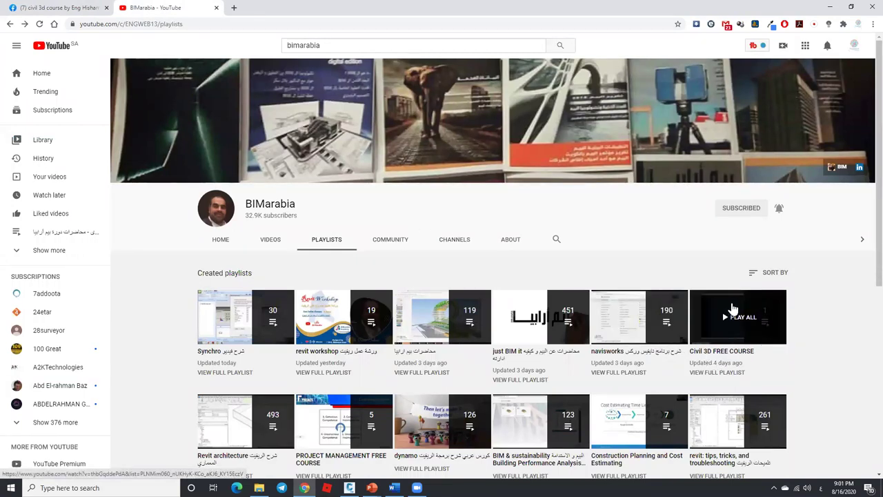
left_click(55, 8)
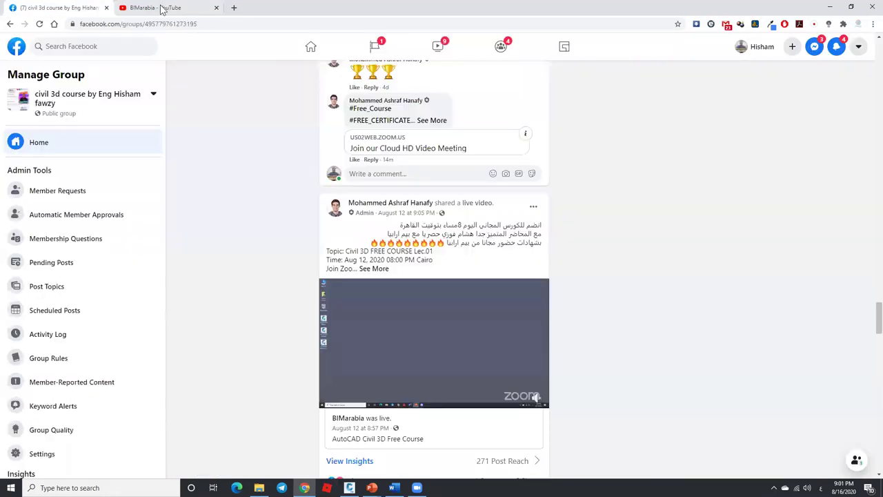
left_click(830, 7)
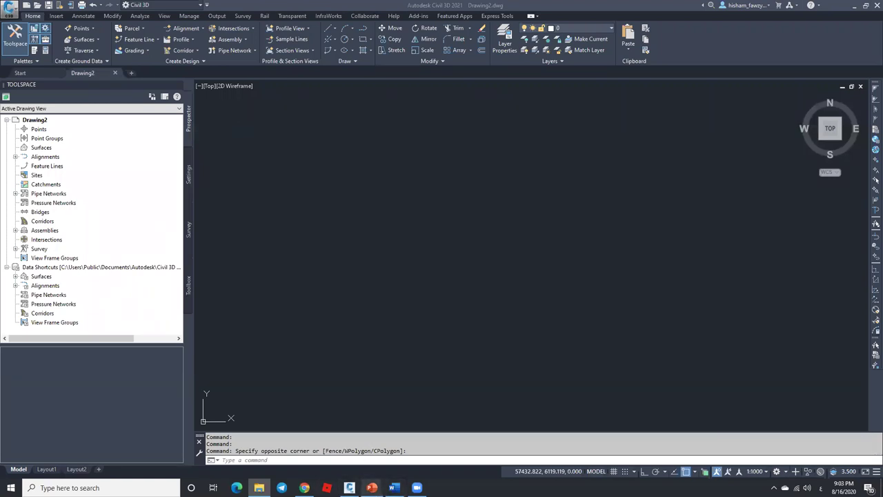
Return to the Facebook course group in Chrome and review the Civil 3D course announcement post.
left_click(305, 488)
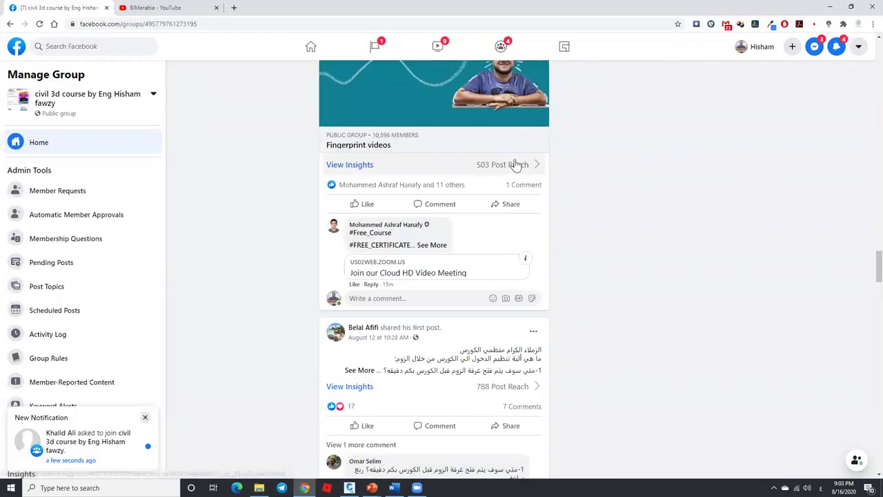
scroll(581, 154, "up", 2)
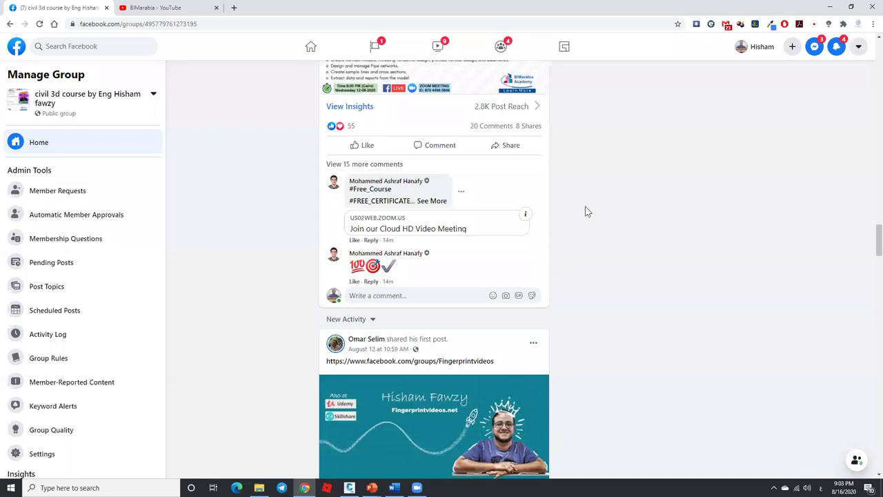
scroll(585, 209, "up", 10)
scroll(586, 211, "up", 3)
scroll(585, 211, "down", 6)
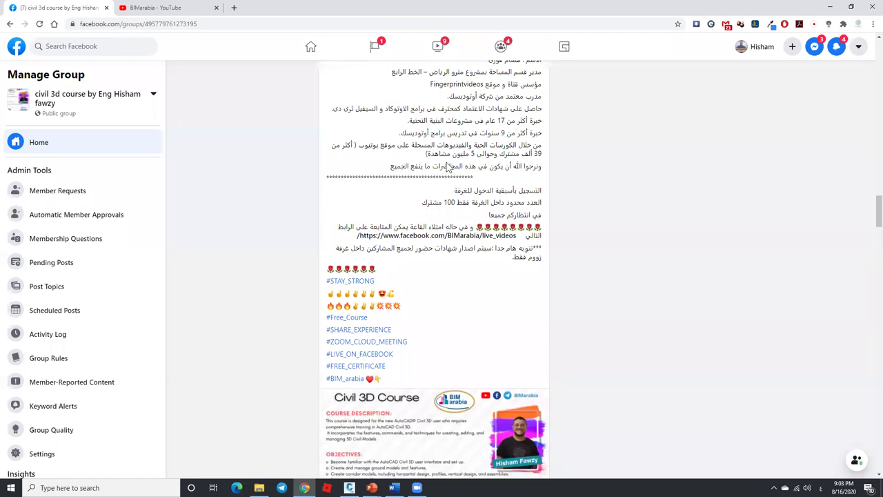
scroll(711, 123, "down", 2)
scroll(711, 122, "up", 1)
left_click(831, 6)
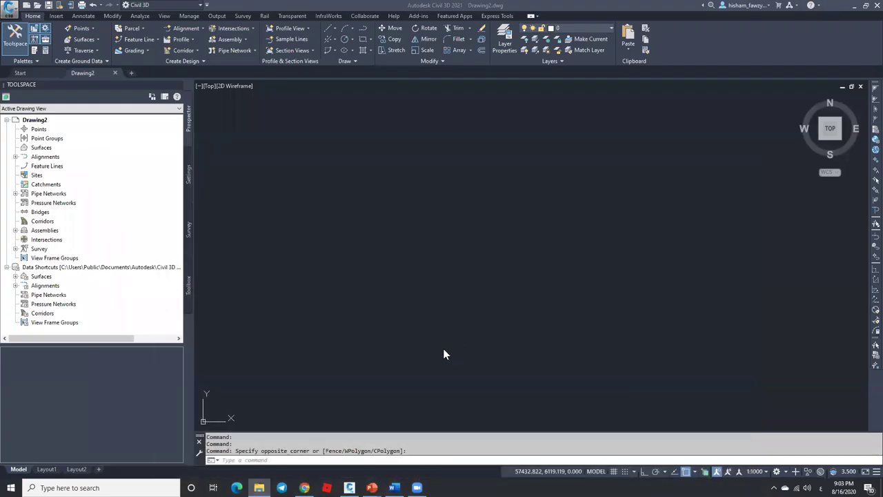
Switch to Word and review the course outline in AutoCAD Civil 3D Course.docx up to the Working with Points section.
left_click(393, 487)
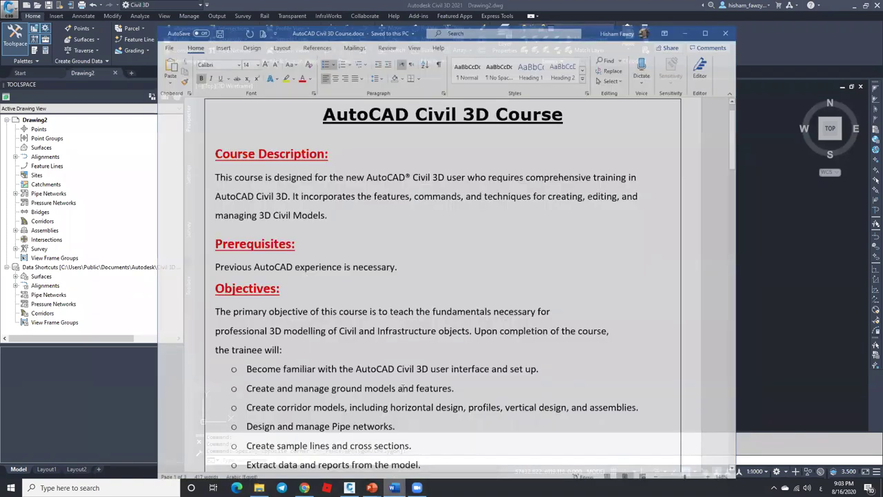
scroll(380, 243, "down", 5)
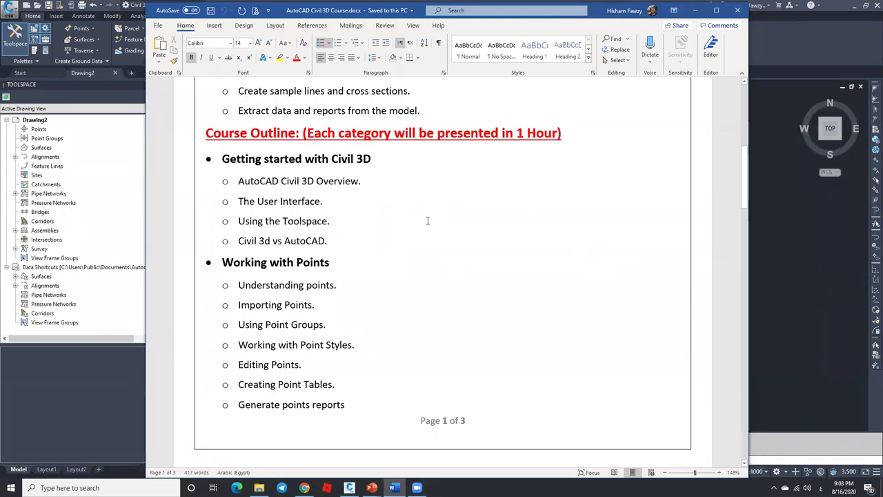
left_click(695, 11)
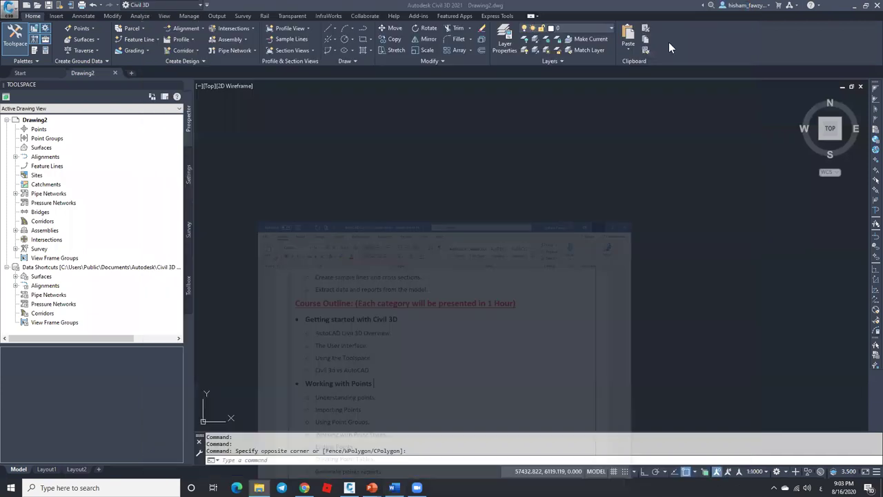
Switch to the Civil 3D Course.pptx slide show and reveal the lecture 1 recap topics through the AutoCAD versus Civil 3D template point.
mouse_move(372, 488)
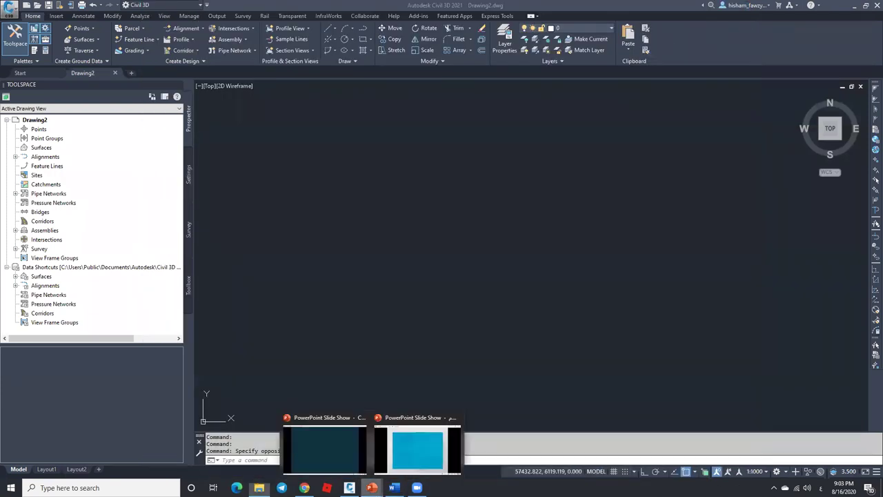
left_click(340, 454)
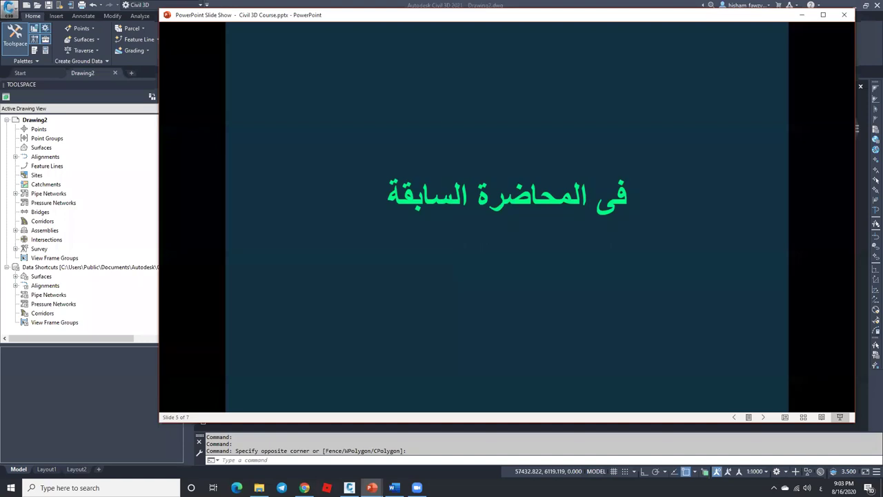
key("Right")
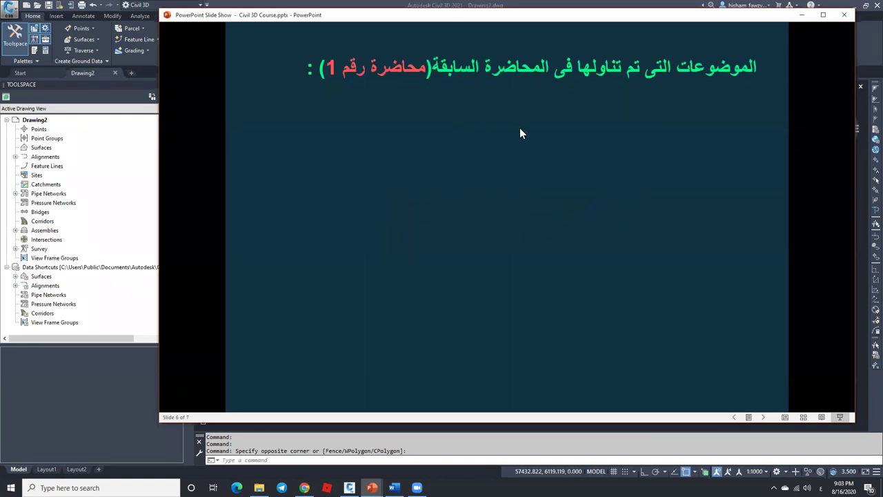
left_click(546, 120)
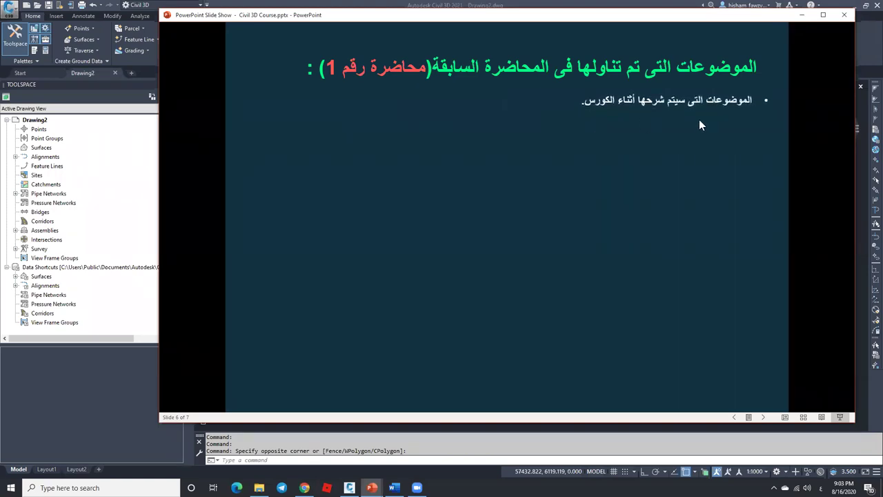
left_click(622, 114)
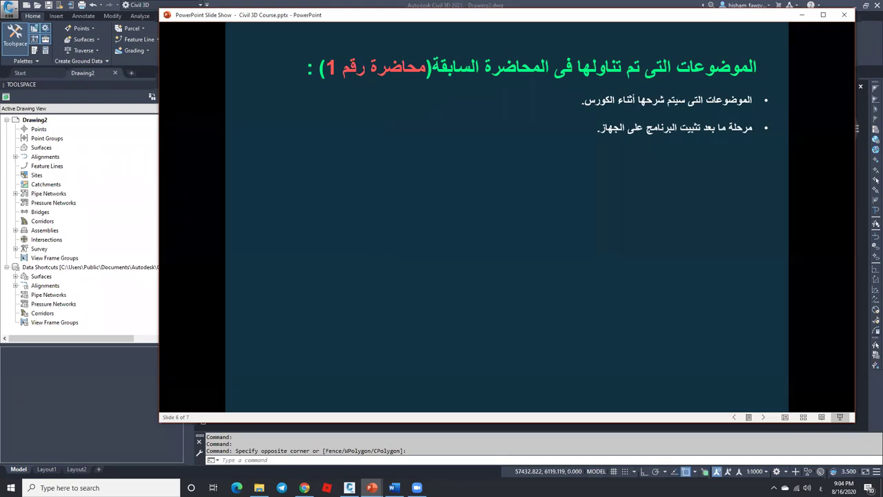
key("space")
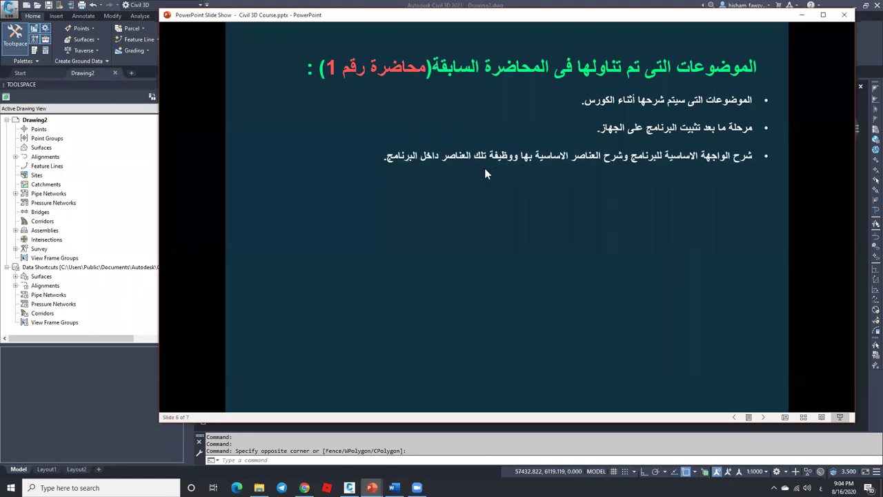
key("space")
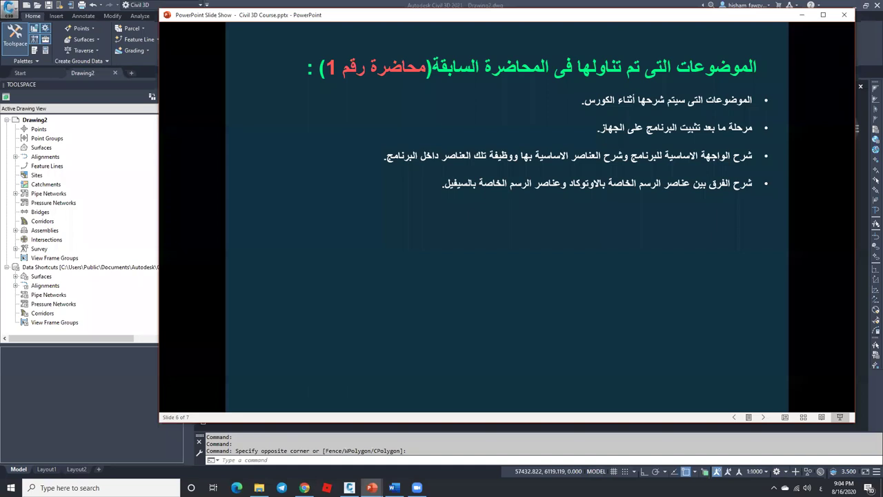
key("Right")
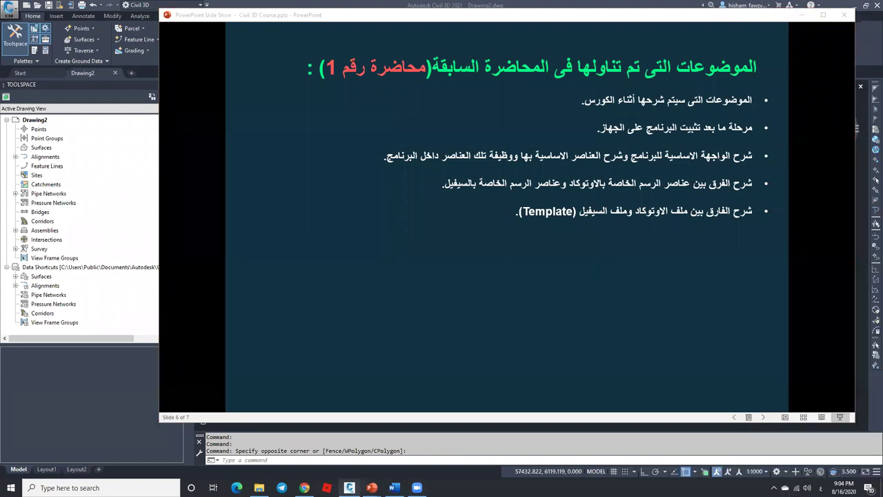
Check the Facebook course post in Chrome, and preview the slide show's recap topic on importing AutoCAD files into Civil 3D.
left_click(304, 486)
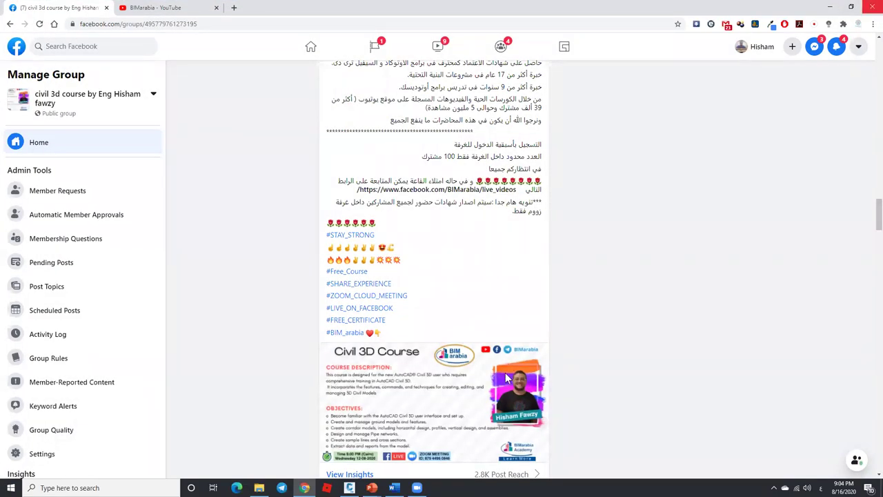
left_click(372, 487)
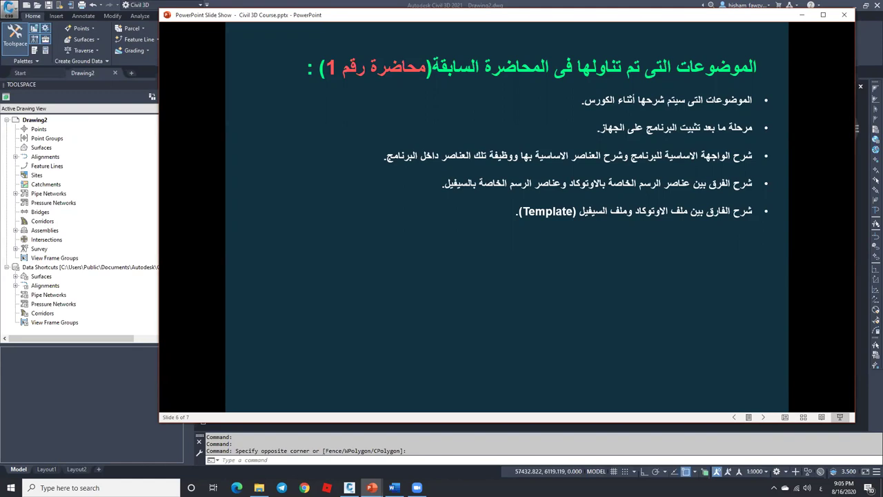
left_click(618, 257)
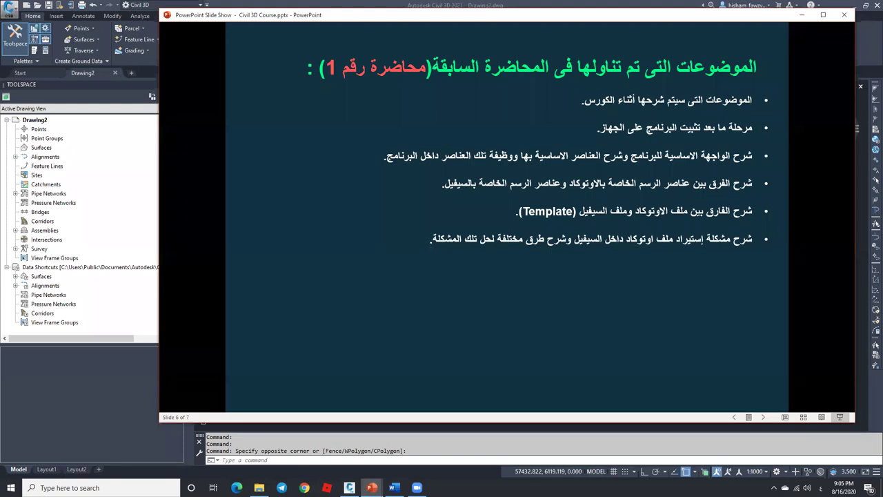
key("Left")
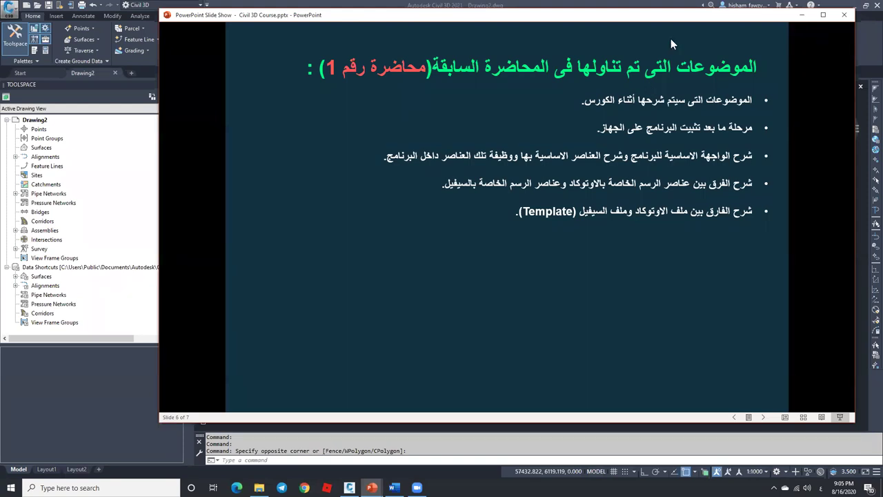
left_click(802, 15)
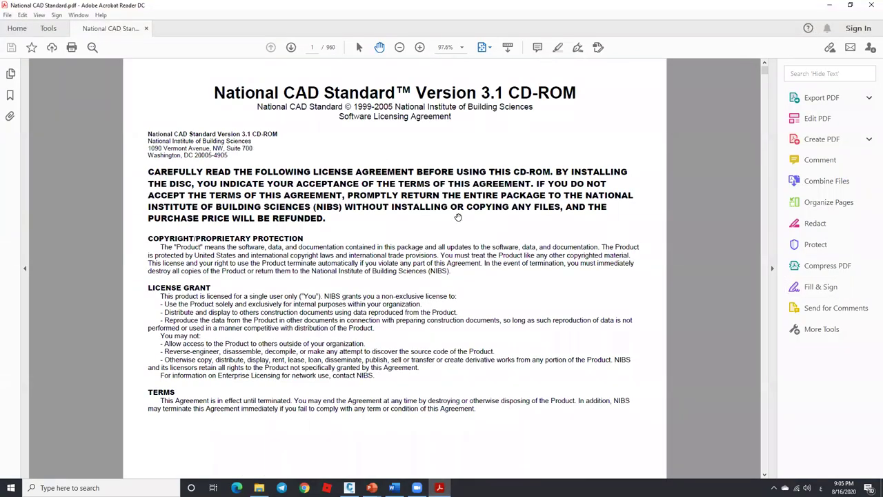
Page through the National CAD Standard PDF to the appendices list on page 6, and float its window over the Civil 3D drawing.
scroll(458, 217, "down", 5)
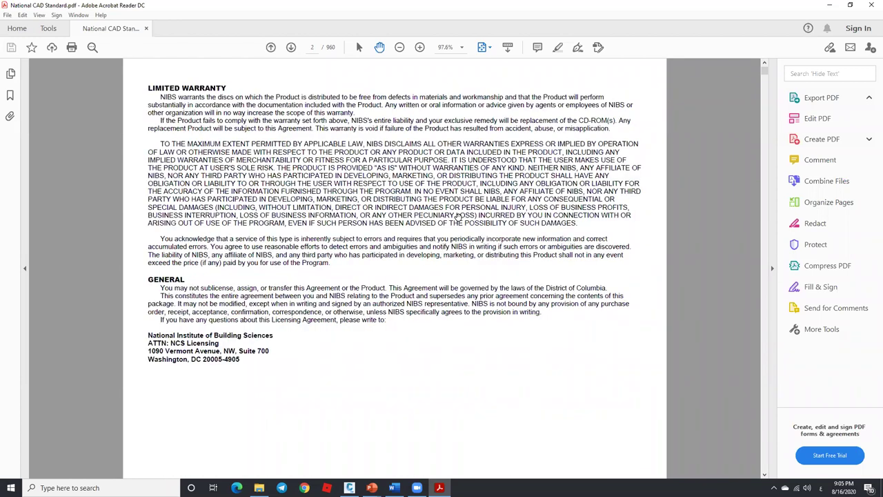
scroll(424, 299, "down", 3)
scroll(541, 304, "down", 3)
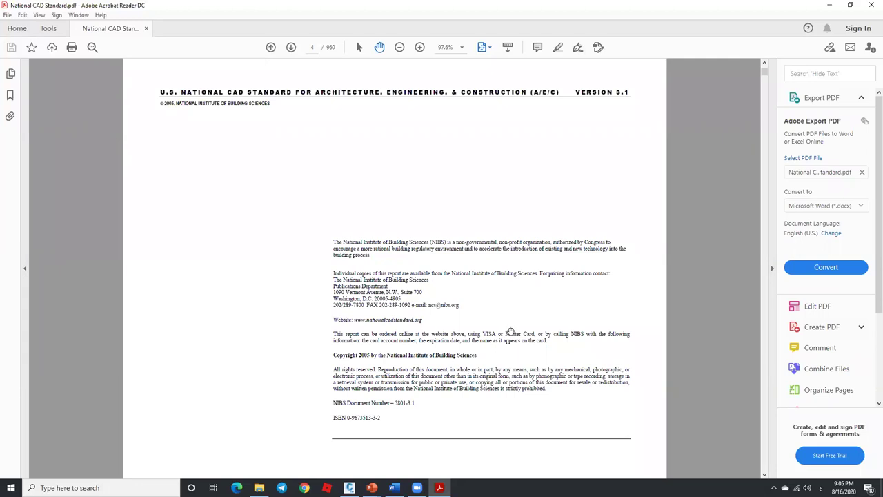
scroll(541, 304, "down", 3)
scroll(550, 311, "down", 3)
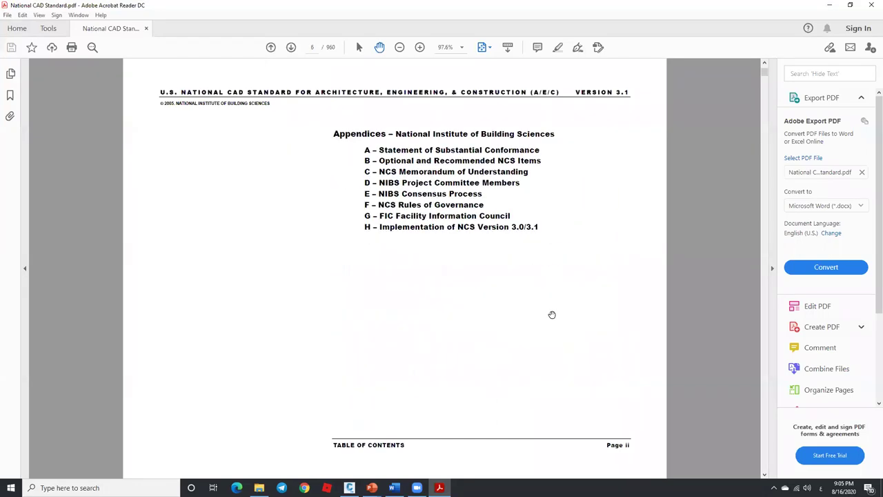
left_click(850, 5)
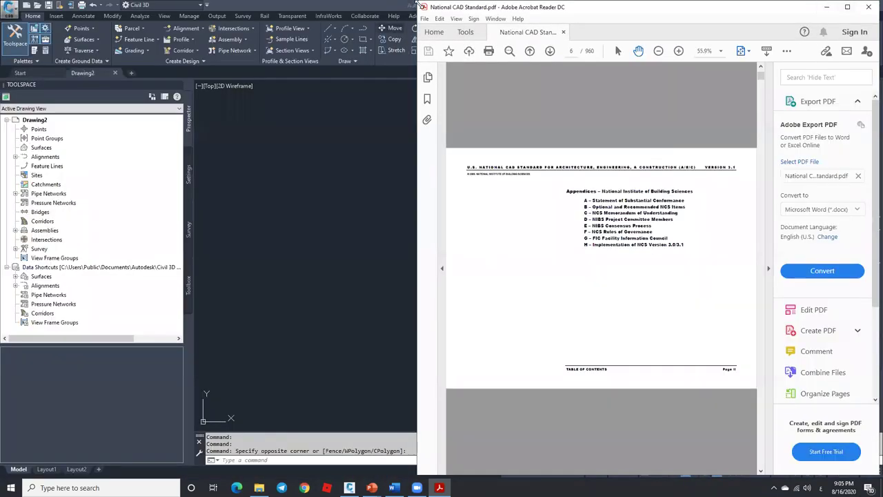
left_click_drag(419, 4, 349, 79)
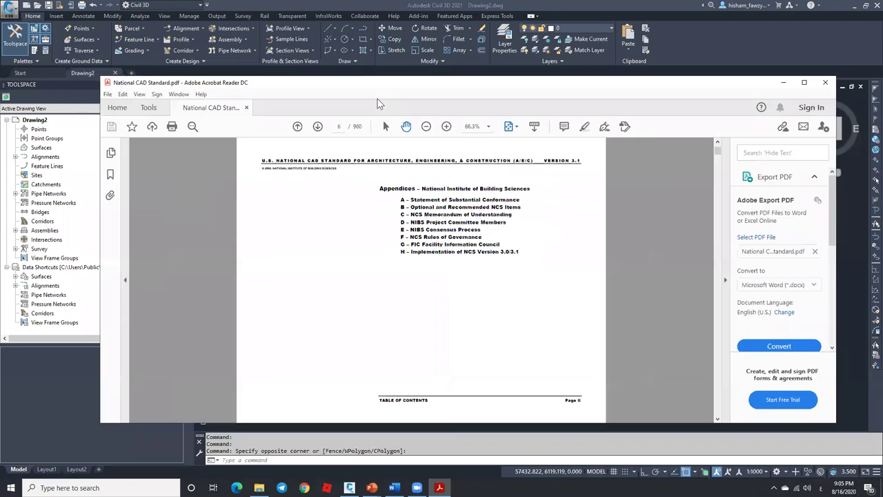
Switch to Civil 3D to inspect Drawing2's layer list, and bring the National CAD Standard PDF back in front.
left_click(850, 215)
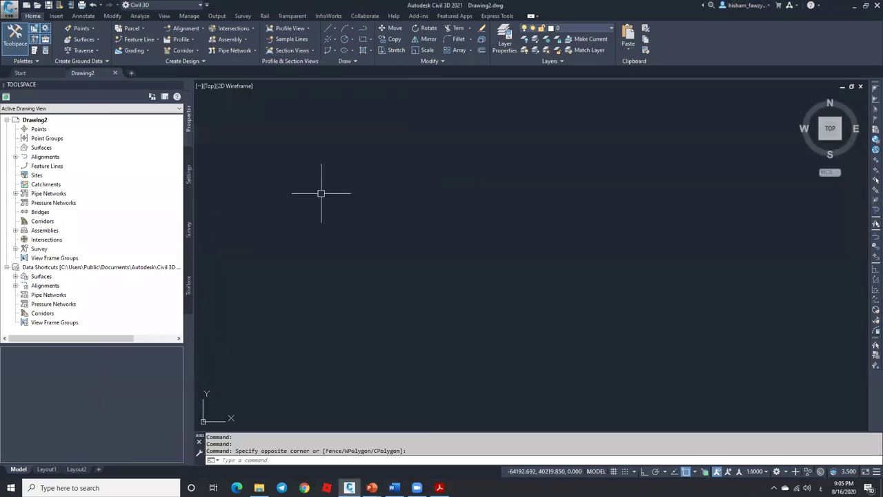
left_click(592, 29)
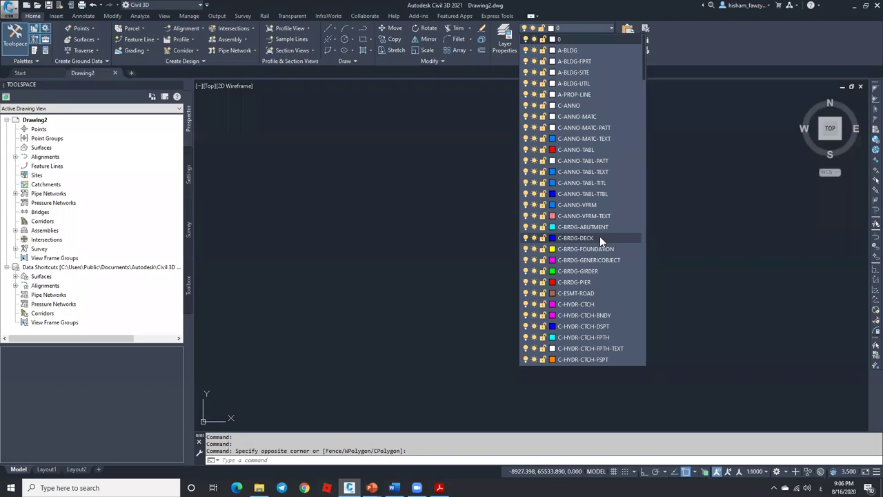
left_click(420, 310)
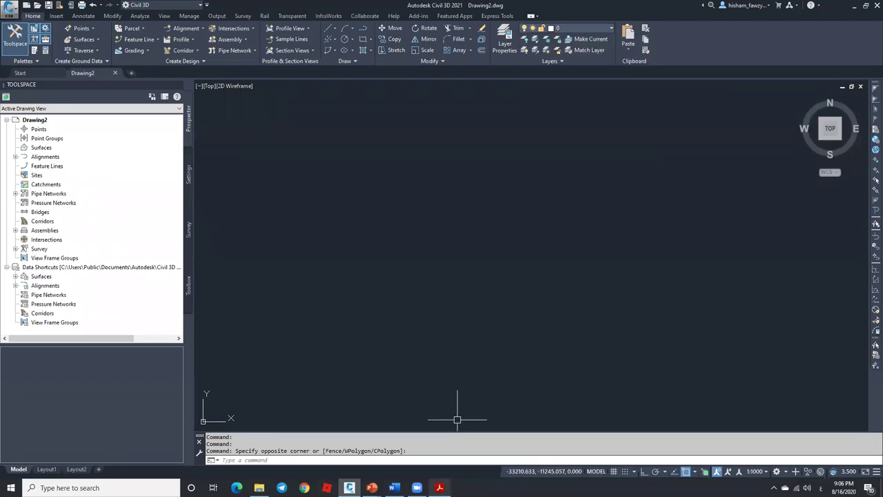
left_click(438, 487)
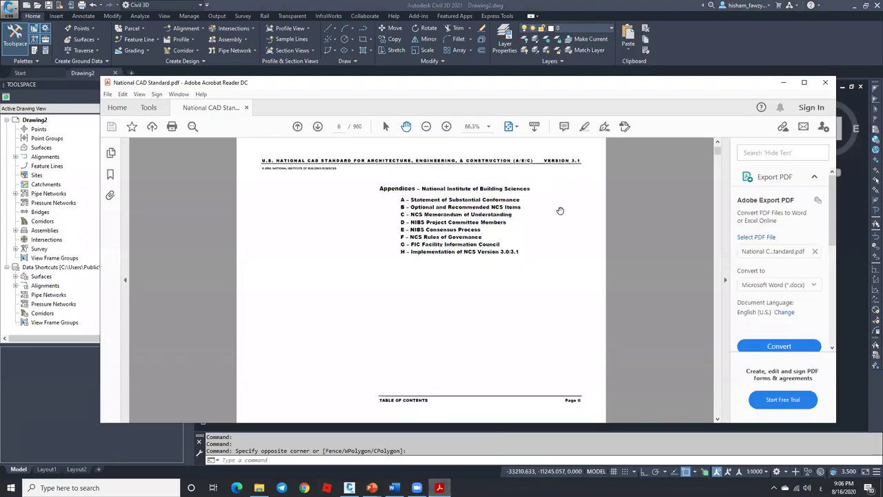
Page through the National CAD Standard PDF to the Level 1 Discipline Designators on page 41, and maximize the PDF window.
scroll(551, 210, "down", 3)
scroll(550, 211, "down", 8)
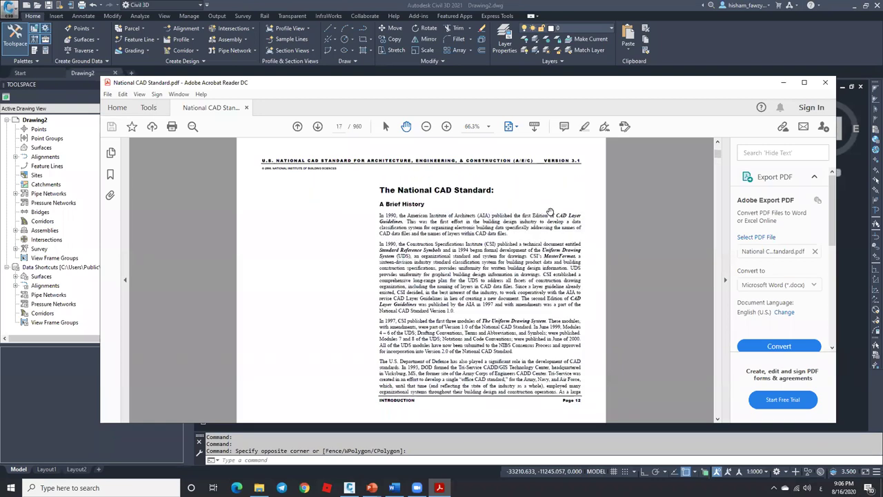
scroll(551, 211, "down", 15)
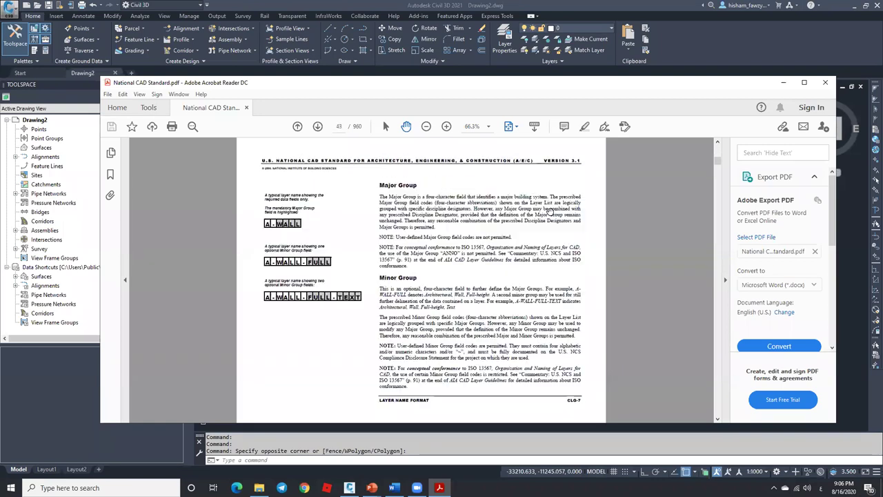
scroll(549, 211, "up", 3)
scroll(549, 210, "down", 1)
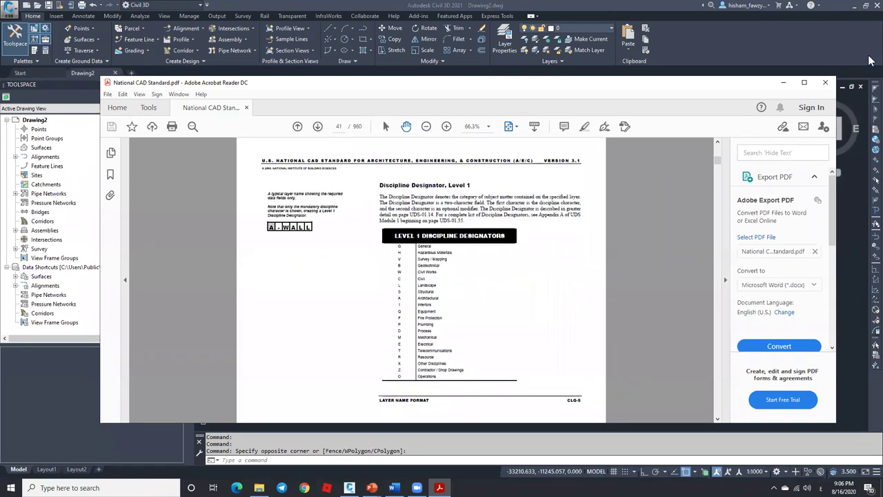
left_click(803, 82)
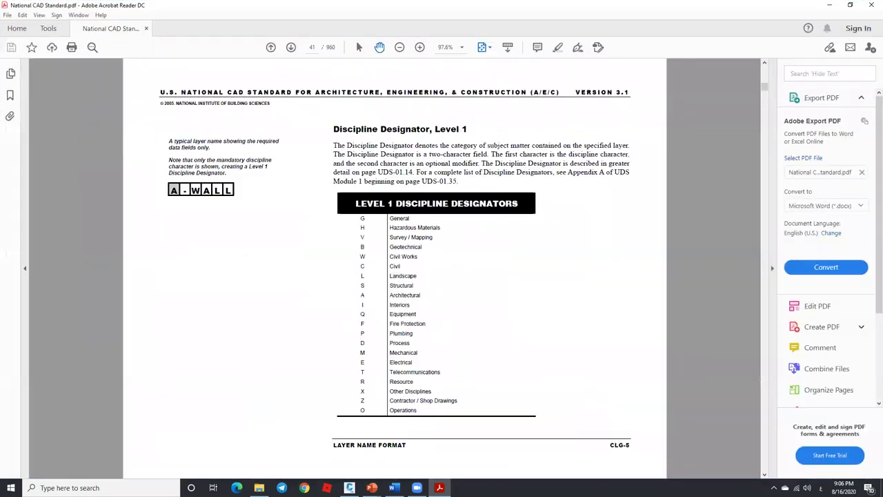
Arrange the National CAD Standard PDF and Civil 3D side by side, and collapse the PDF reader's tools pane.
left_click(349, 487)
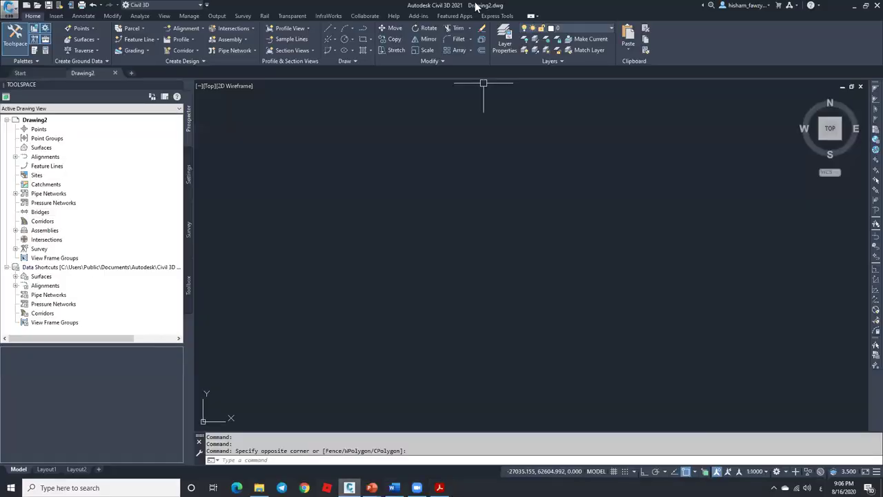
left_click_drag(476, 5, 881, 86)
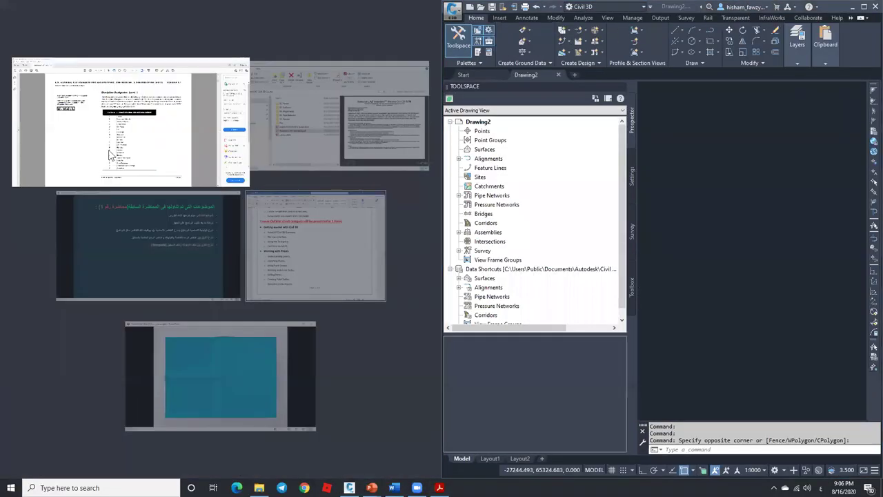
left_click(115, 134)
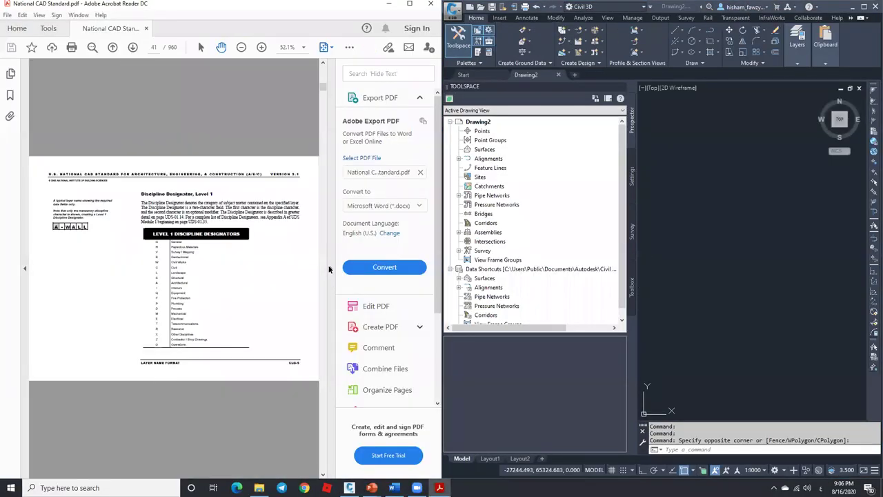
left_click(329, 269)
Inspect Drawing2's layer names against the discipline designators on page 41, and return to the PDF.
left_click(797, 58)
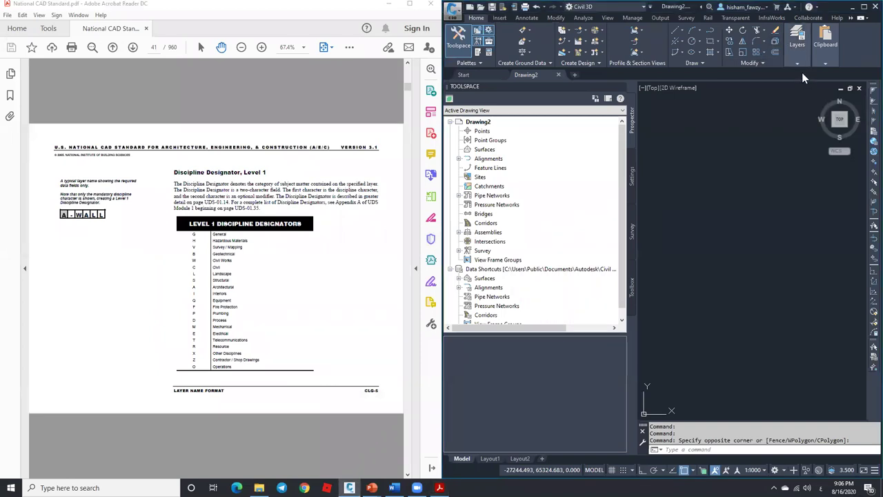
left_click(837, 77)
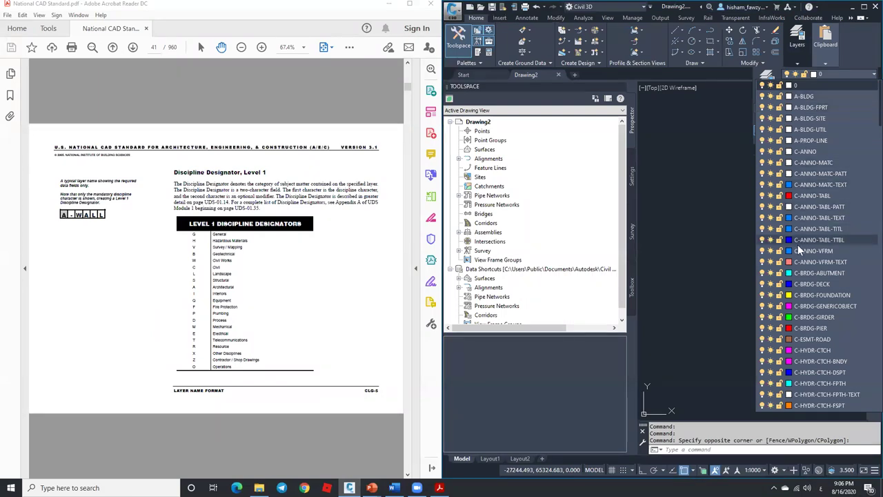
left_click(345, 251)
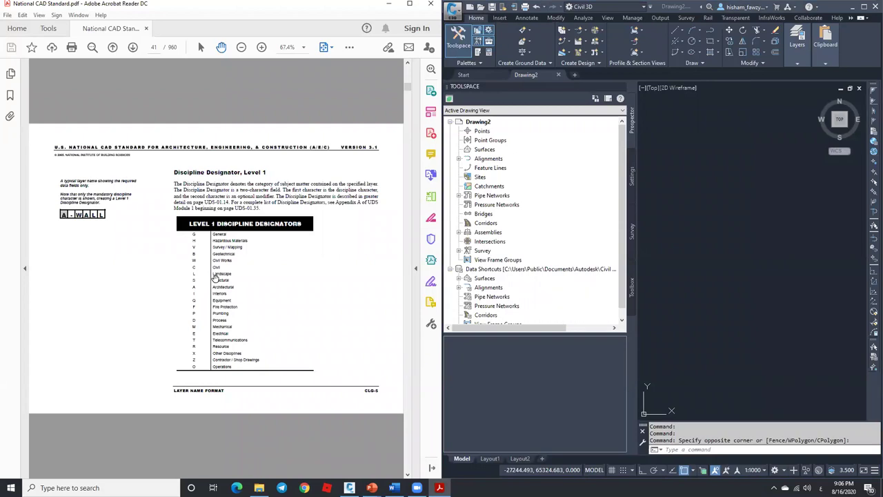
Examine the Level 1 Discipline Designators table up close, and return to a whole-page view at 75%.
scroll(214, 279, "up", 1, "ctrl")
scroll(214, 279, "up", 2, "ctrl")
scroll(241, 201, "up", 1, "ctrl")
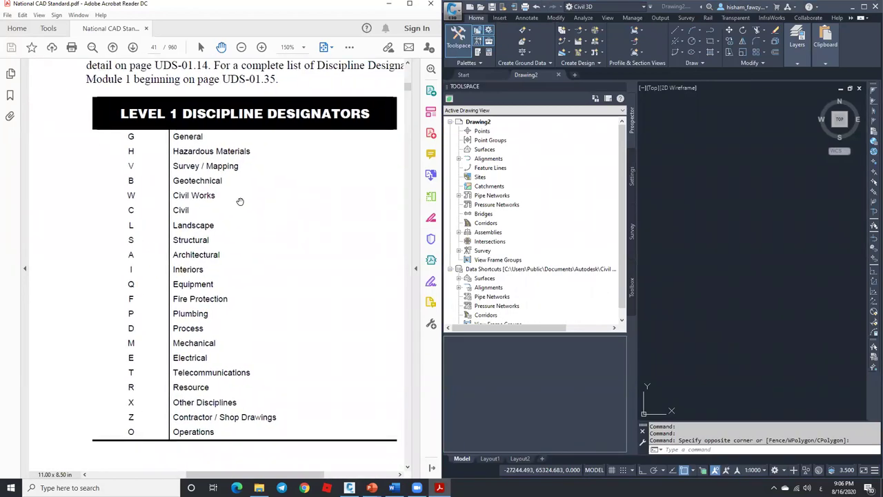
scroll(241, 193, "down", 1, "ctrl")
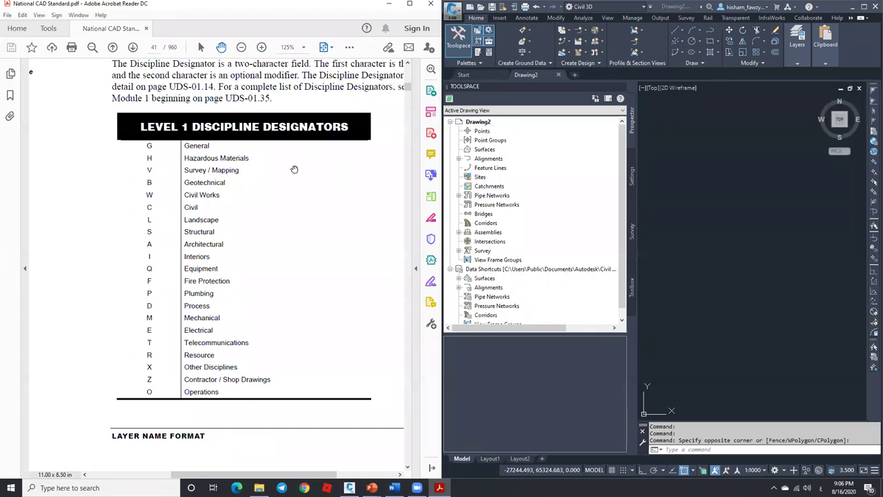
scroll(293, 169, "down", 1, "ctrl")
scroll(231, 176, "down", 1, "ctrl")
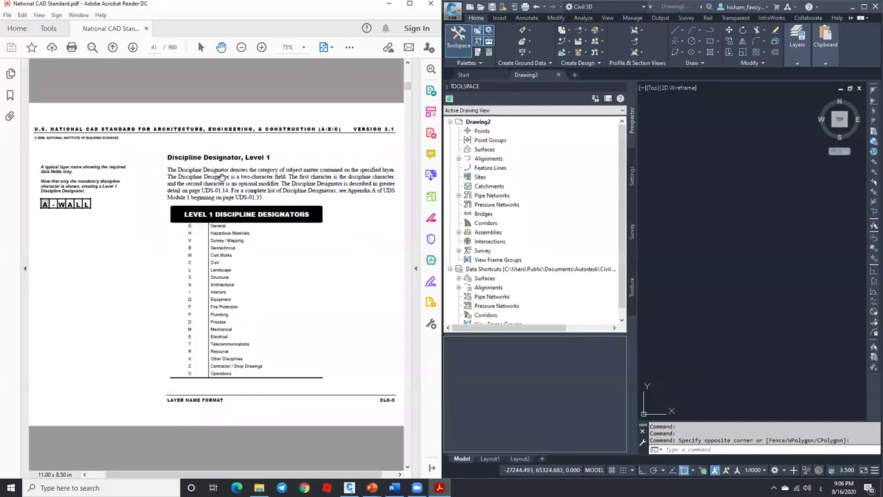
Page through the designator, major and minor group rules and the Survey/Mapping layers to the Civil Layer List on page 64.
scroll(233, 171, "down", 1)
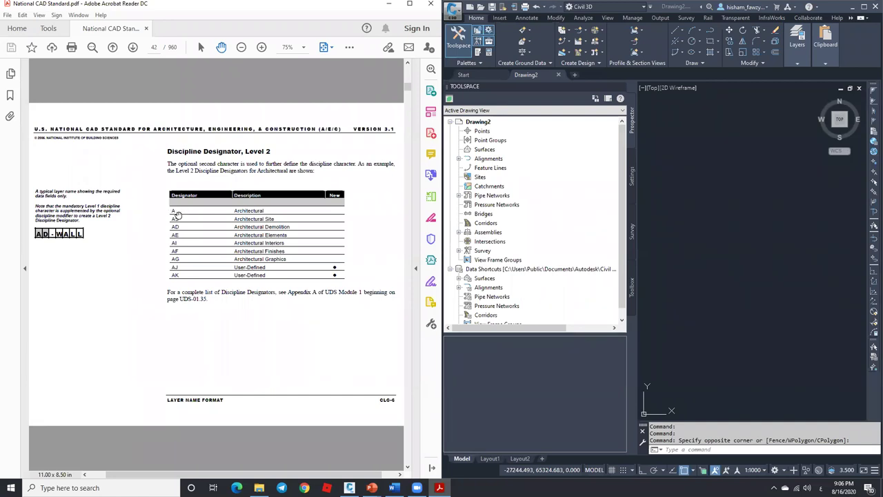
scroll(208, 228, "down", 1)
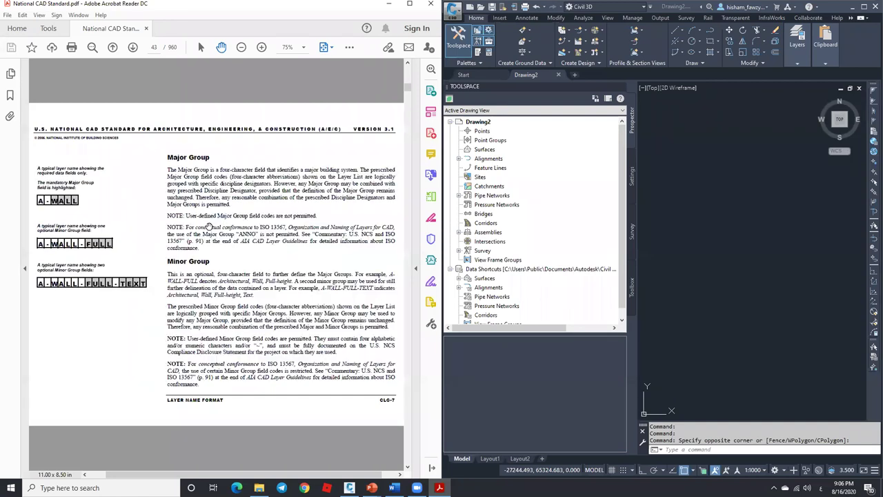
scroll(209, 228, "down", 4)
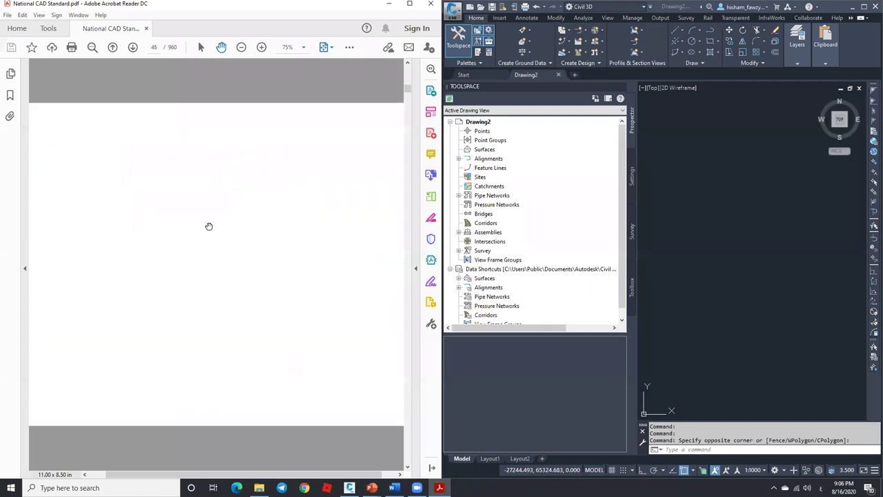
scroll(209, 226, "down", 4)
scroll(208, 226, "down", 2)
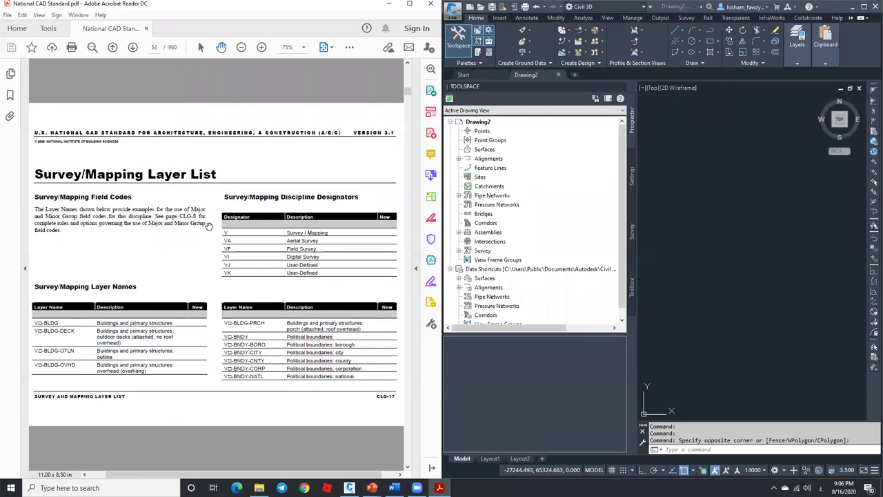
scroll(208, 226, "down", 4)
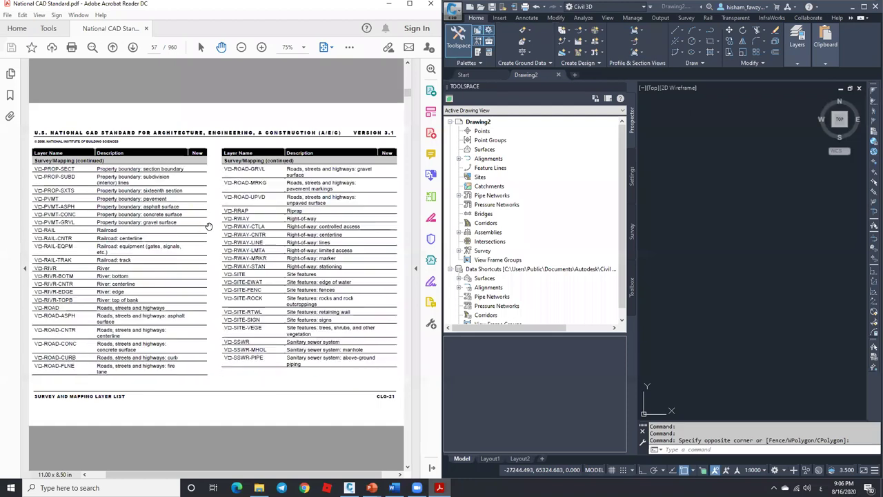
scroll(208, 226, "down", 6)
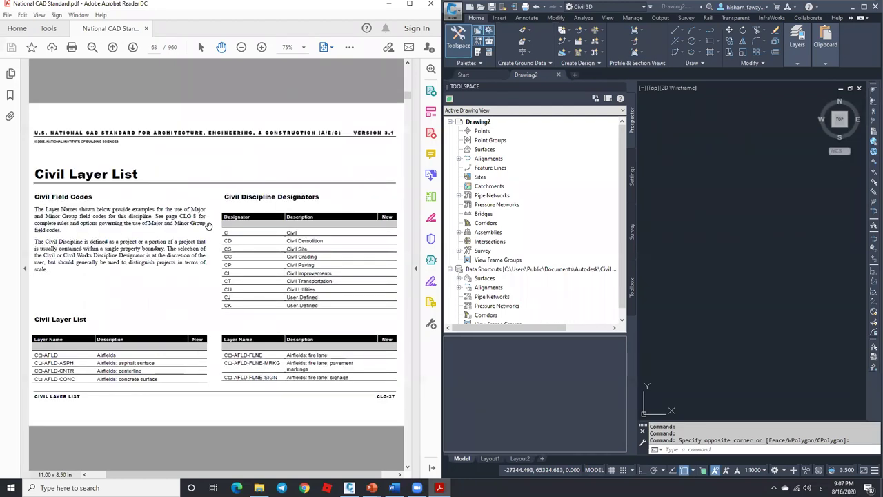
scroll(208, 226, "down", 1)
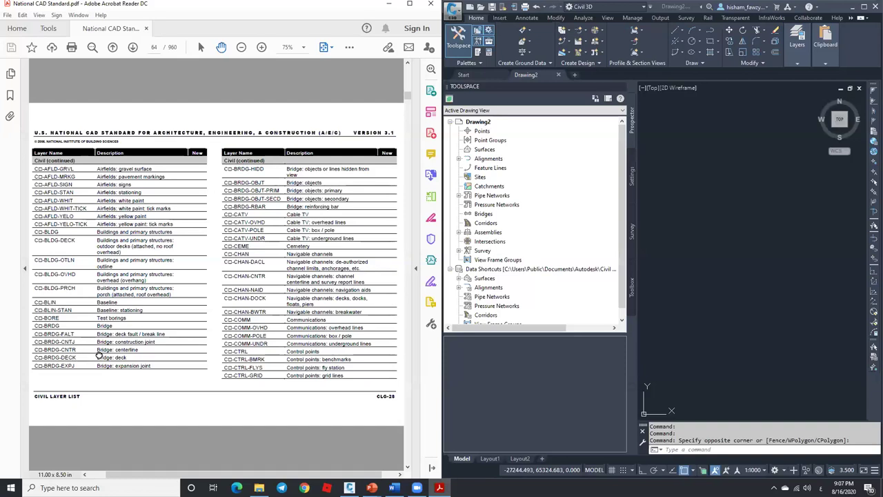
Examine the bridge layer names and descriptions in the Civil Layer List on page 64 at 125% zoom.
scroll(96, 356, "up", 2, "ctrl")
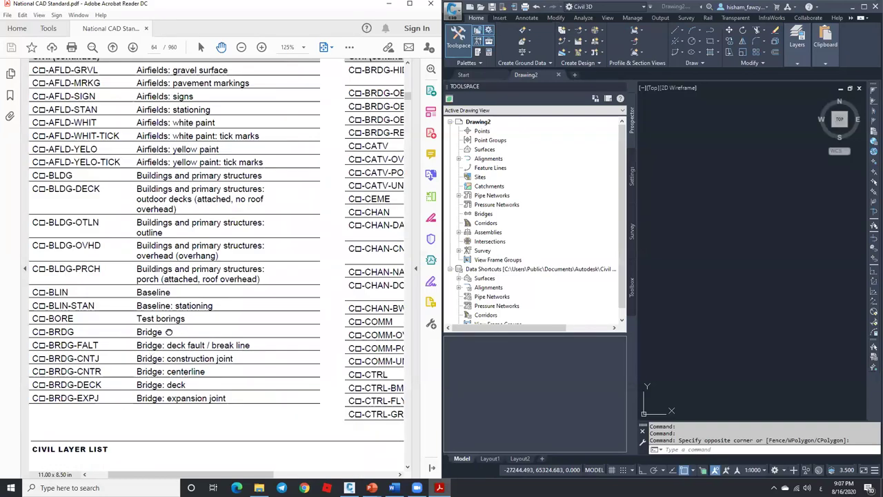
scroll(138, 358, "down", 1)
scroll(138, 358, "left", 1)
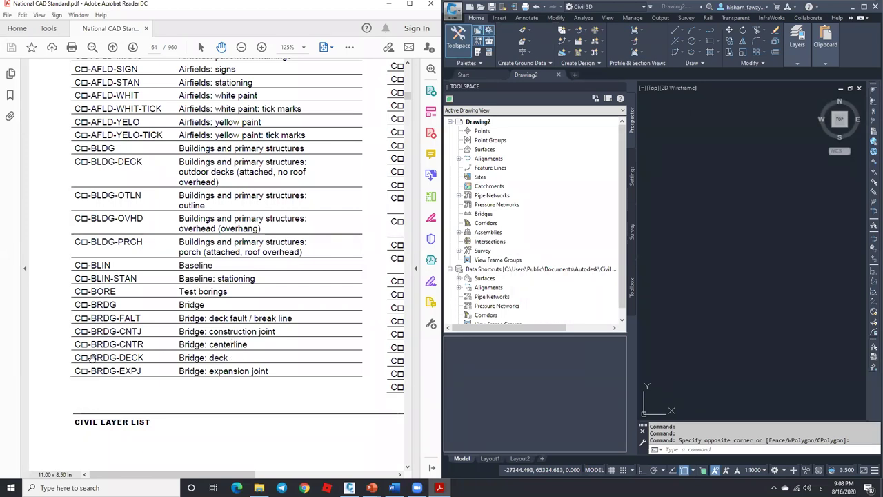
scroll(293, 189, "up", 1)
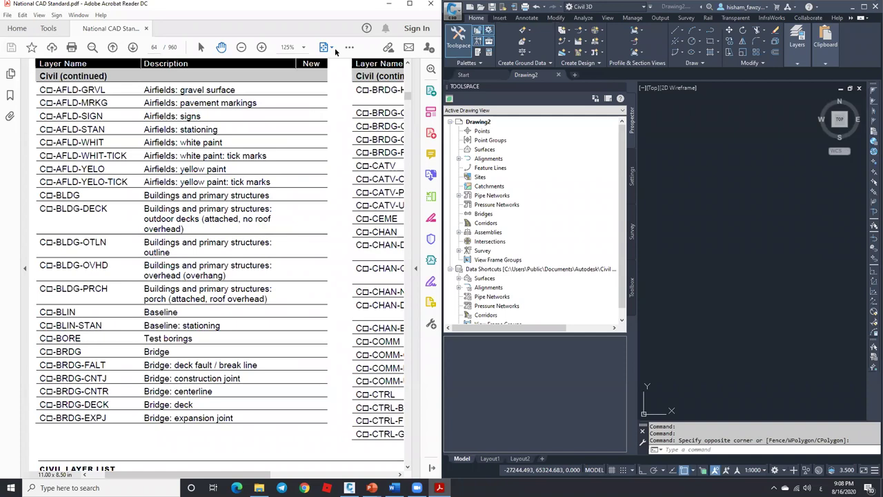
Fit the whole PDF page in view, and go back to page 54 to examine the Survey/Mapping layer names at 150%.
left_click(331, 47)
left_click(376, 73)
scroll(266, 169, "up", 5)
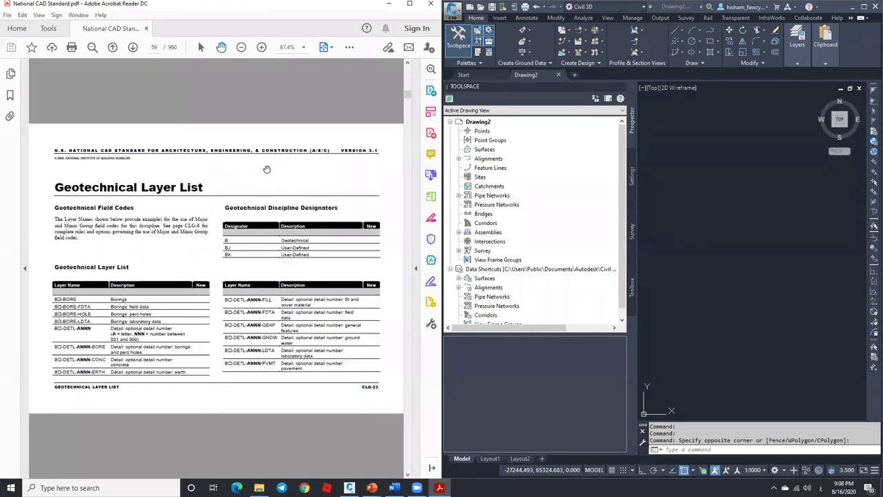
scroll(267, 169, "up", 5)
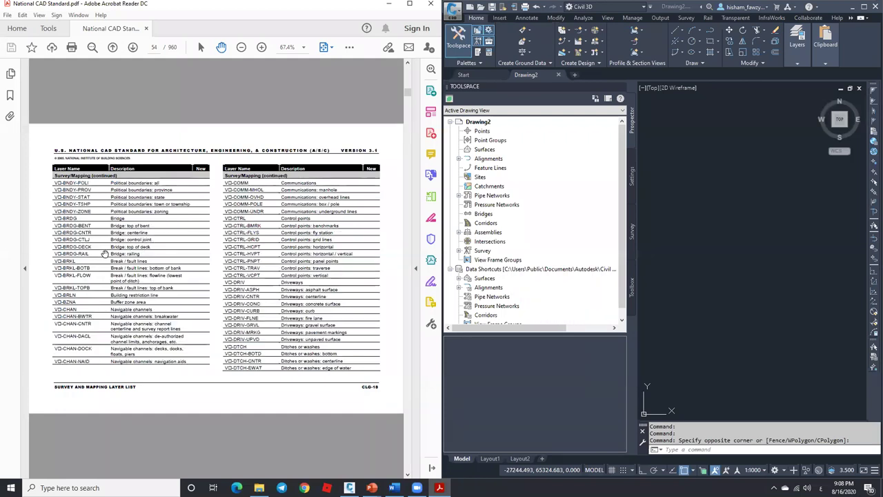
scroll(104, 254, "up", 4, "ctrl")
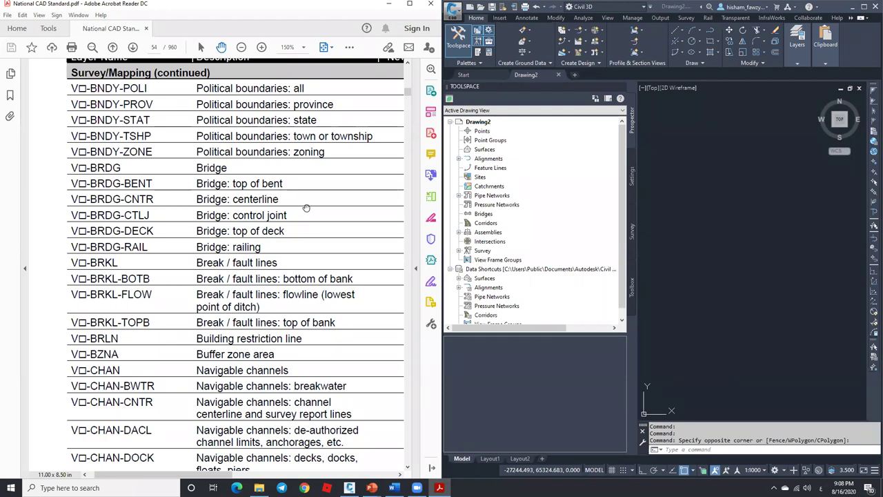
Compare Drawing2's layer list in Civil 3D with the Survey/Mapping bridge layers in the PDF.
left_click(800, 59)
left_click(827, 74)
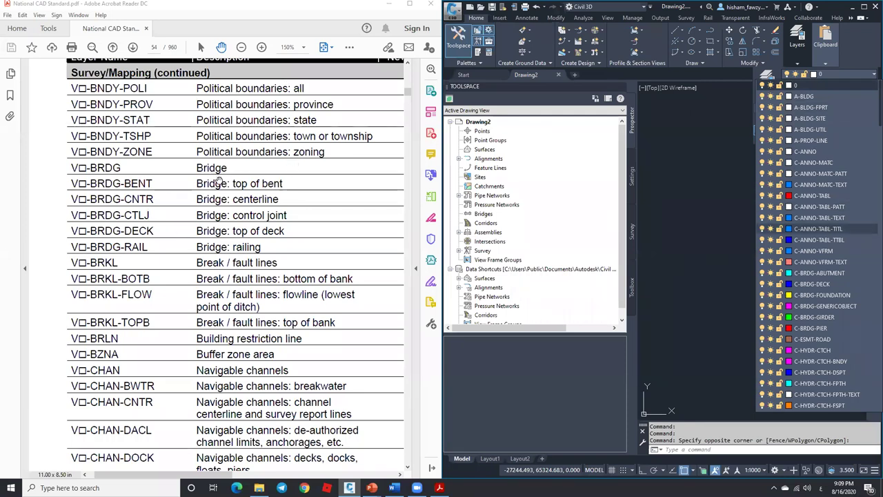
left_click(285, 181)
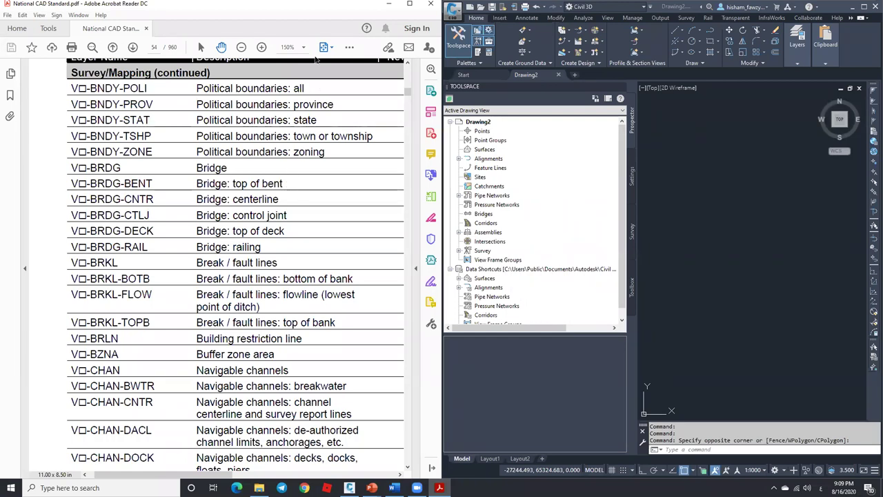
Dismiss the PDF and maximize Civil 3D, and bring the Civil 3D Course.pptx slide show back in front.
left_click(389, 5)
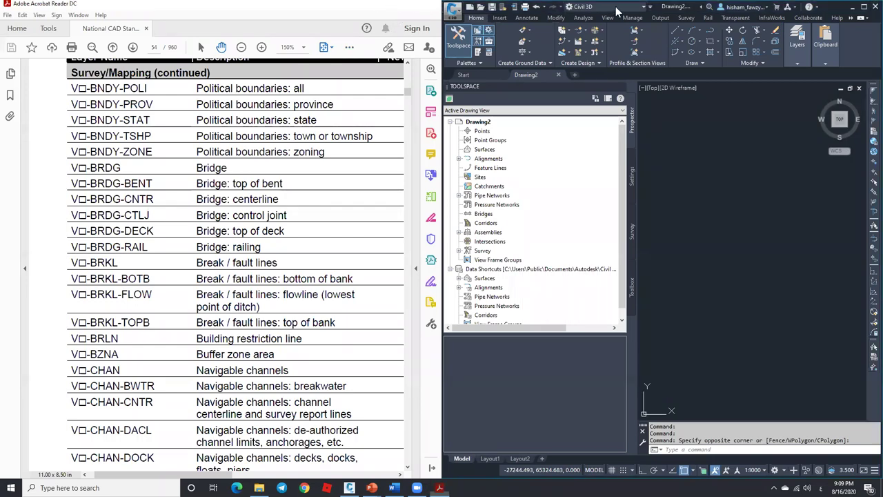
key("super+Left")
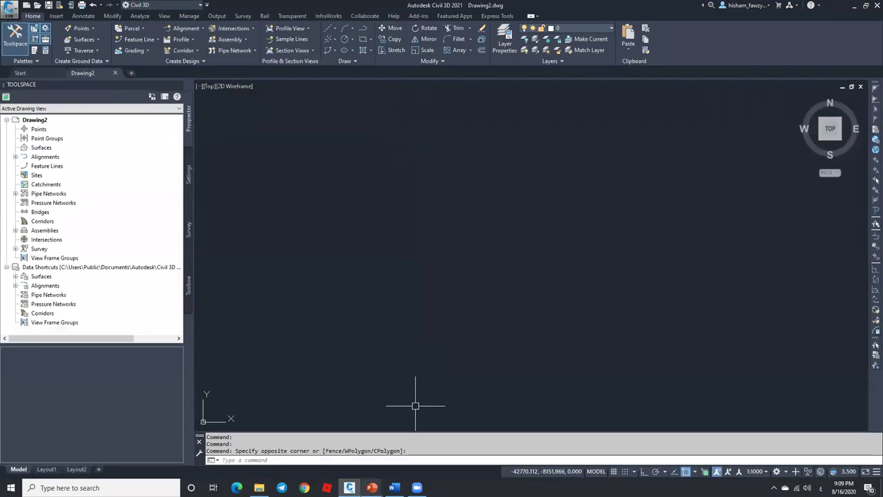
left_click(393, 487)
left_click(393, 488)
mouse_move(371, 488)
left_click(323, 447)
Reveal the lecture 1 recap topics from importing AutoCAD files into Civil 3D through inserting points and Point File Format.
left_click(562, 288)
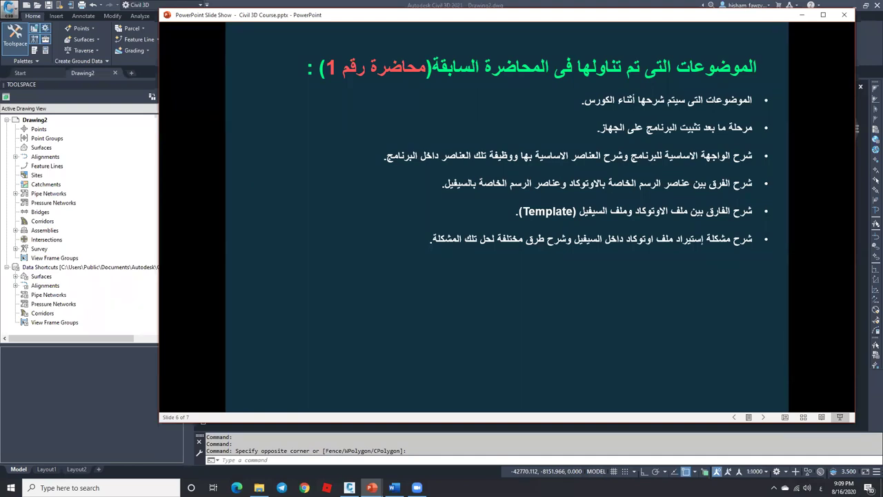
left_click(535, 249)
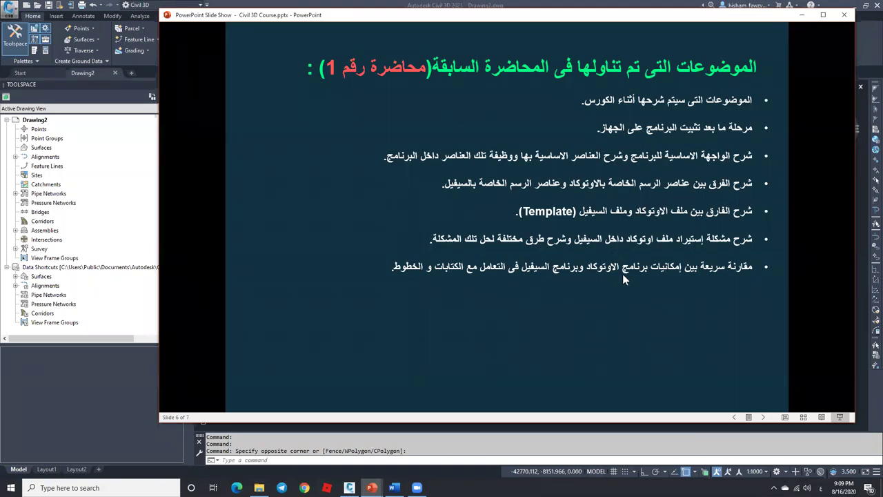
left_click(583, 275)
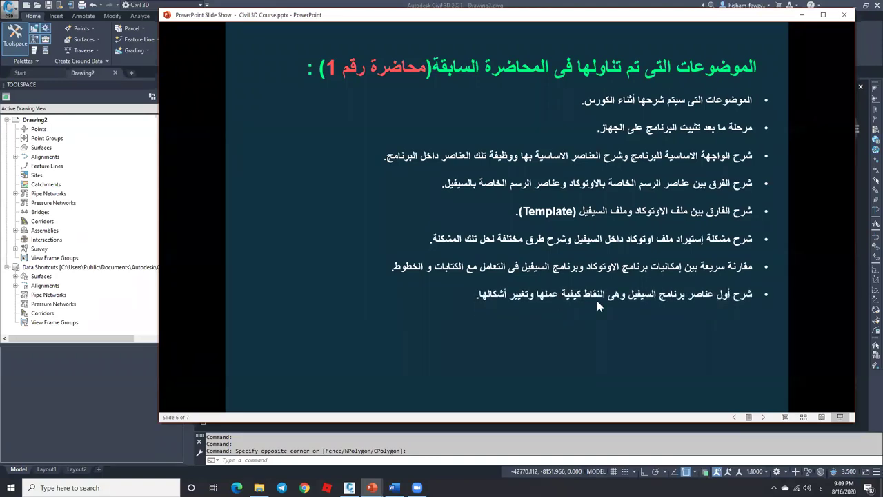
left_click(584, 305)
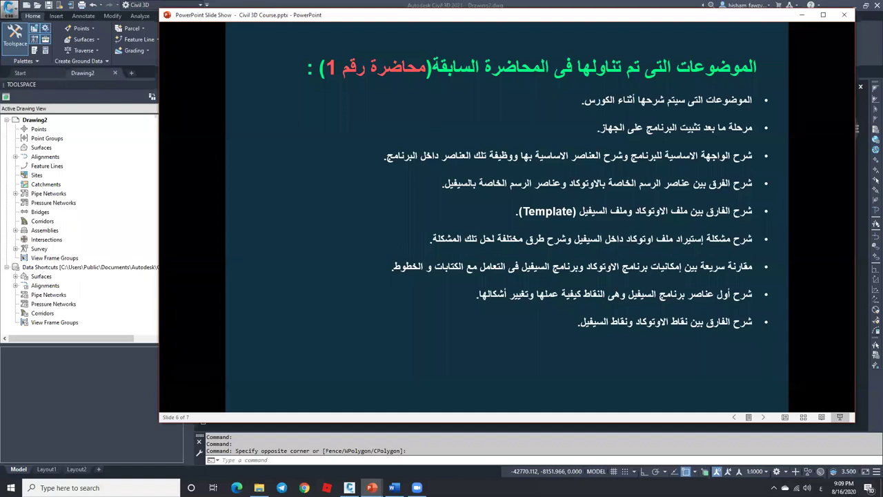
key("Right")
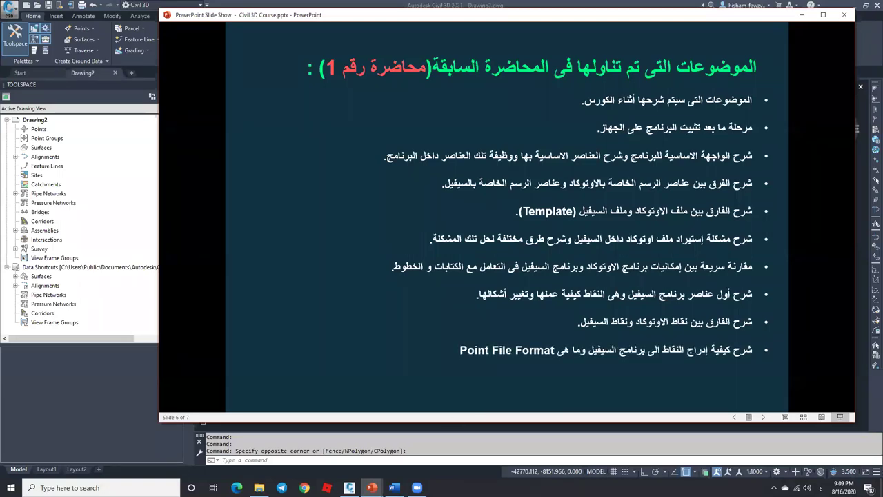
Reveal the last lecture 1 recap topic, and switch from the slide show to the workbook Points- Topo Survey Points.xlsx.
key("Right")
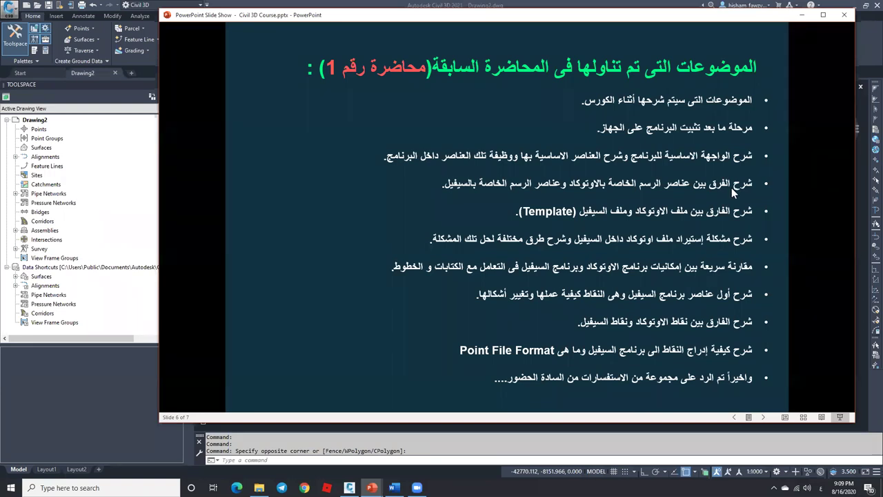
left_click(803, 14)
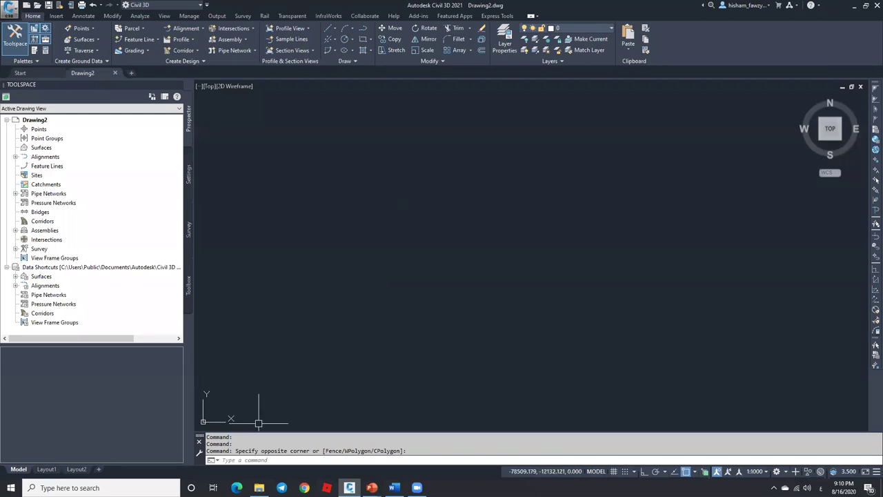
left_click(259, 487)
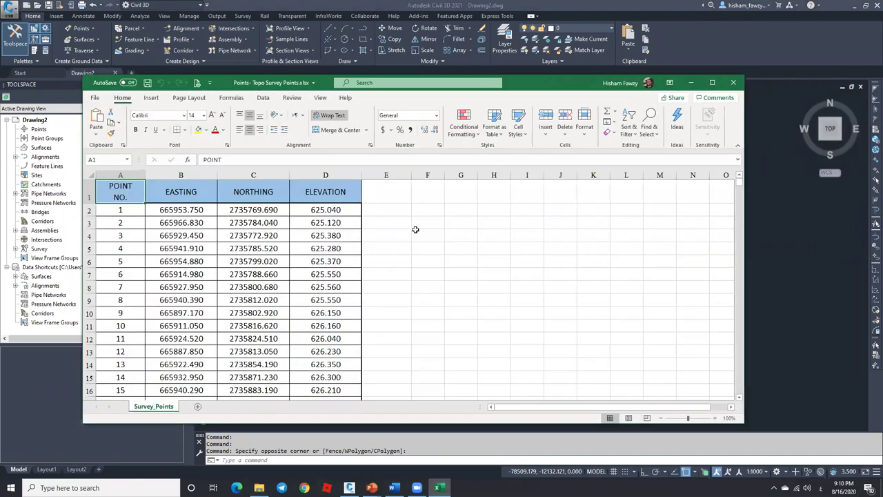
left_click(446, 233)
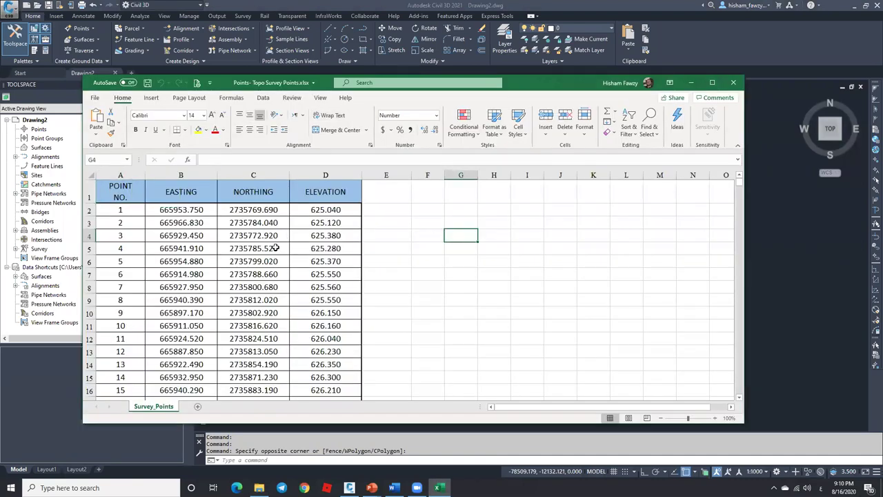
Enter the description EG in E2 and fill it down column E beside all the survey points.
left_click(406, 209)
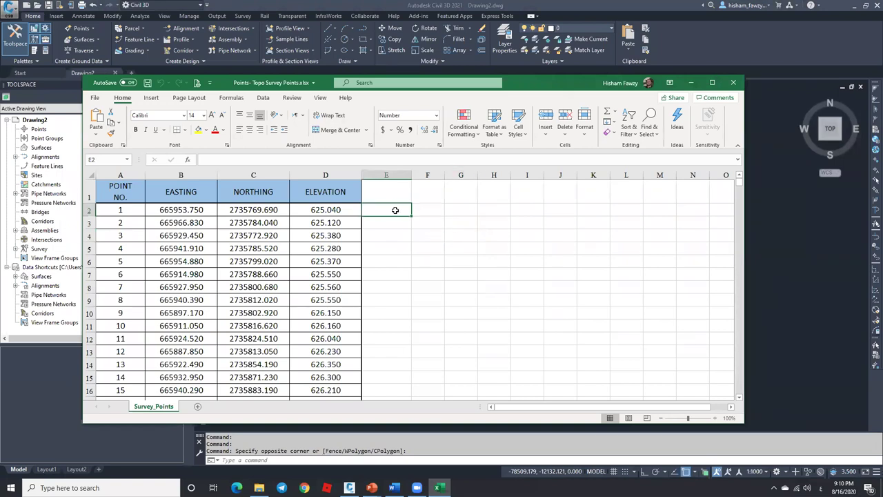
double_click(396, 210)
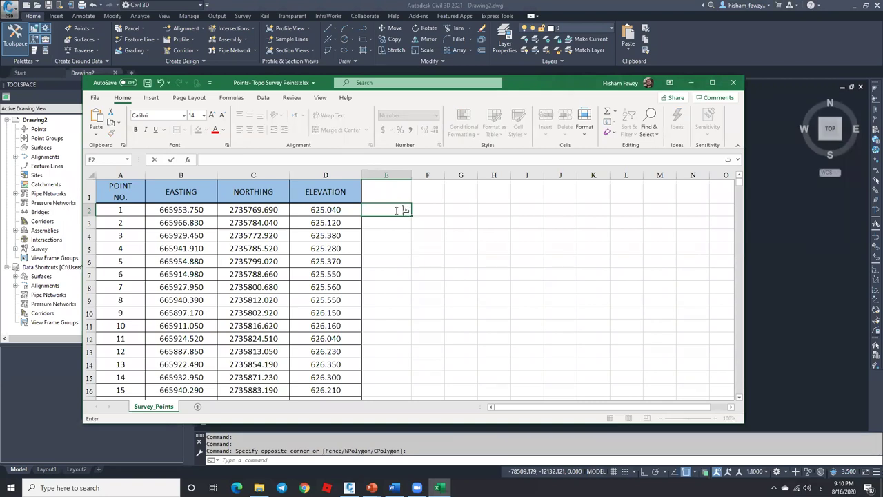
type("EG")
key("Return")
left_click(403, 214)
left_click_drag(403, 214, 407, 388)
left_click(428, 210)
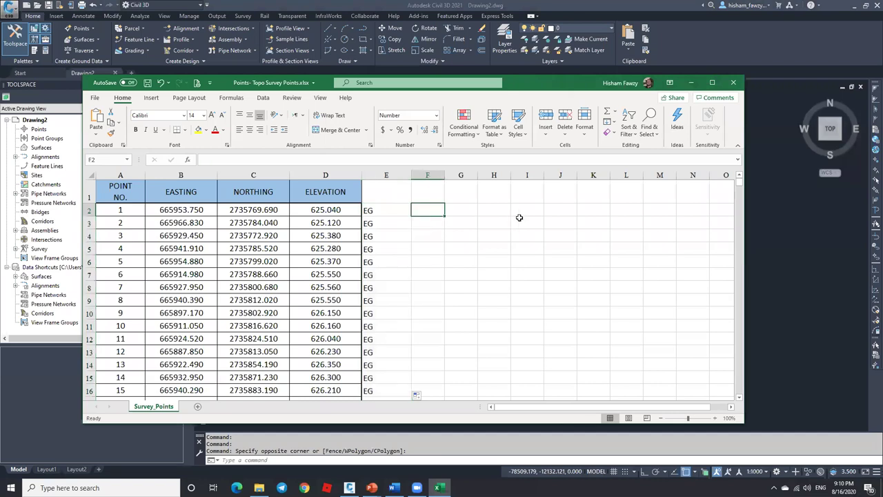
type("=CONC")
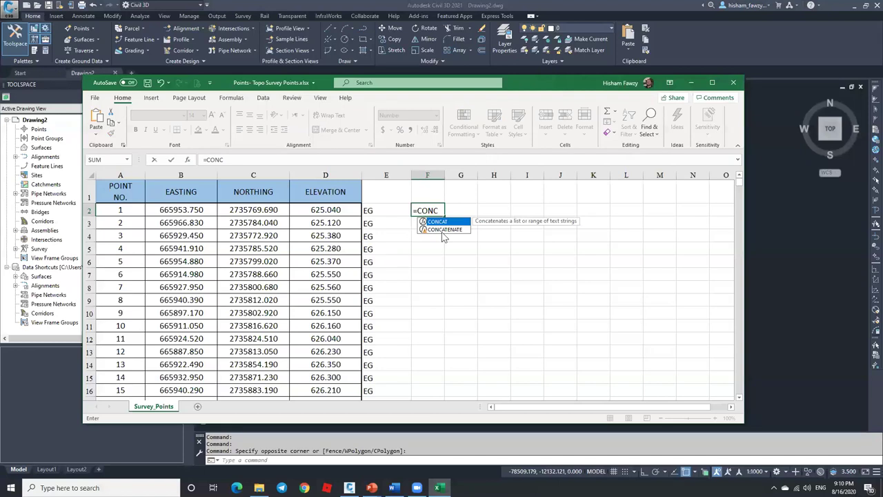
left_click(432, 229)
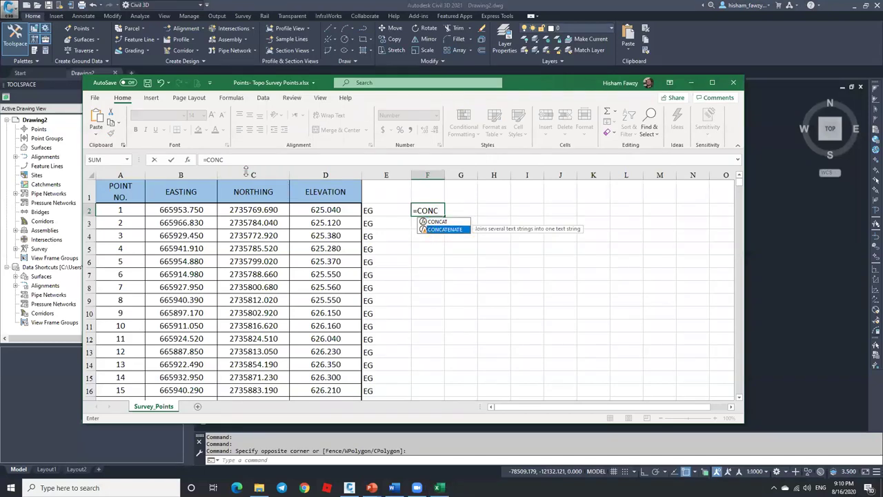
left_click(188, 160)
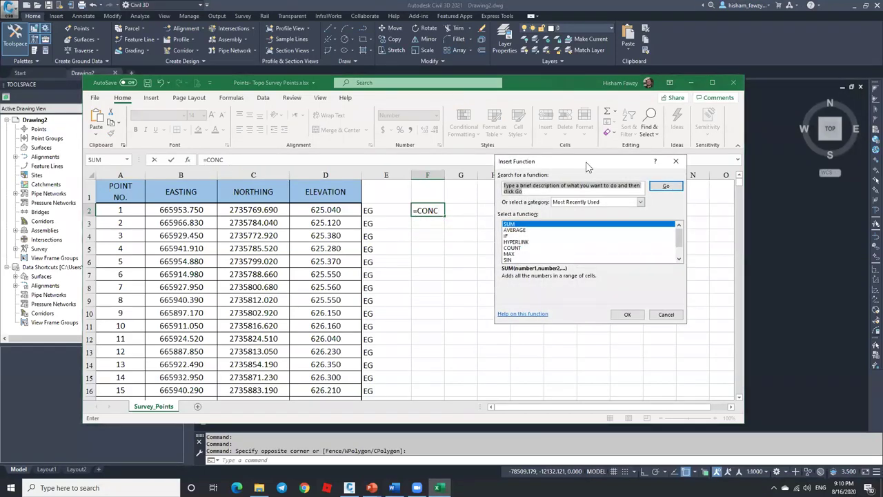
left_click_drag(575, 158, 534, 131)
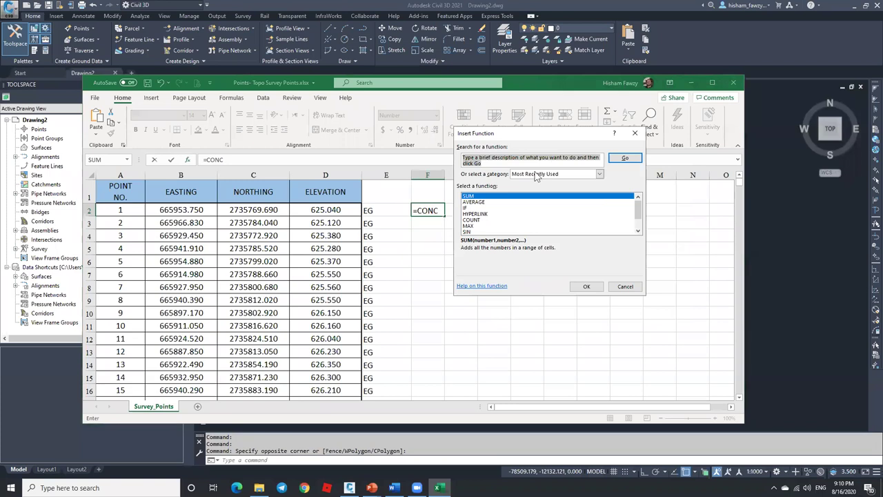
left_click(625, 286)
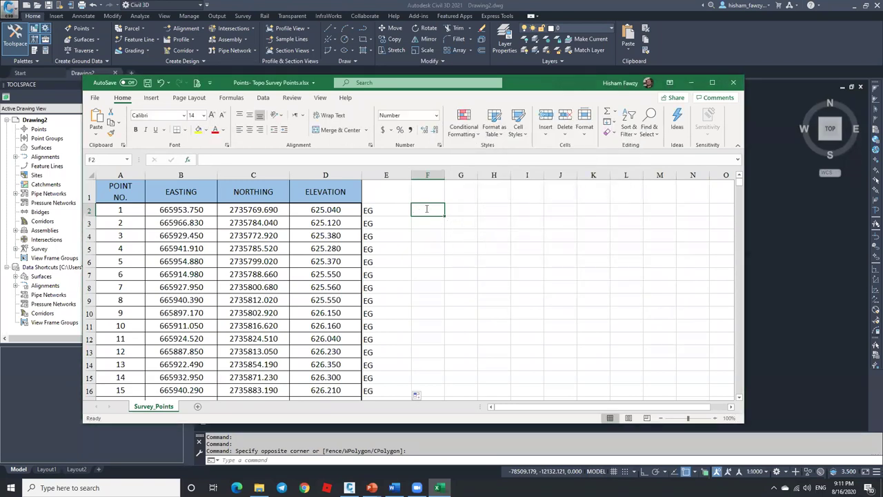
Start a CONCATENATE formula in F2 with A2 as the first text and a comma as the second.
type("=CONC")
key("Down")
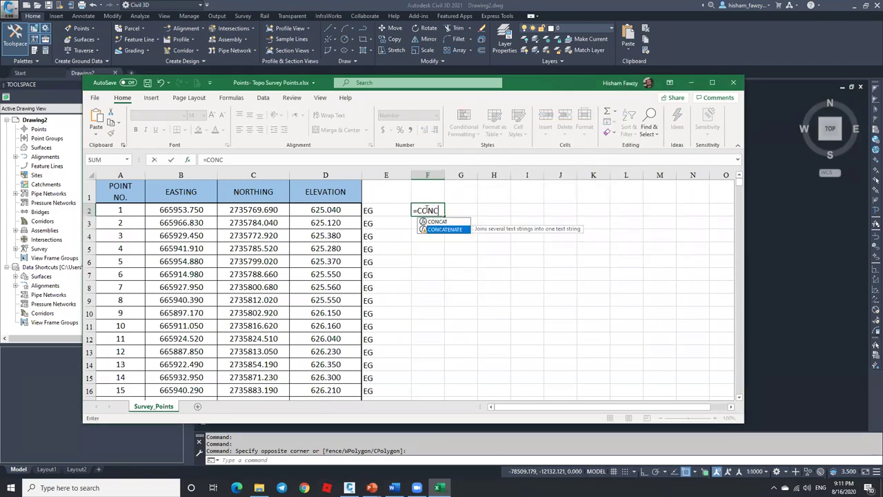
key("Tab")
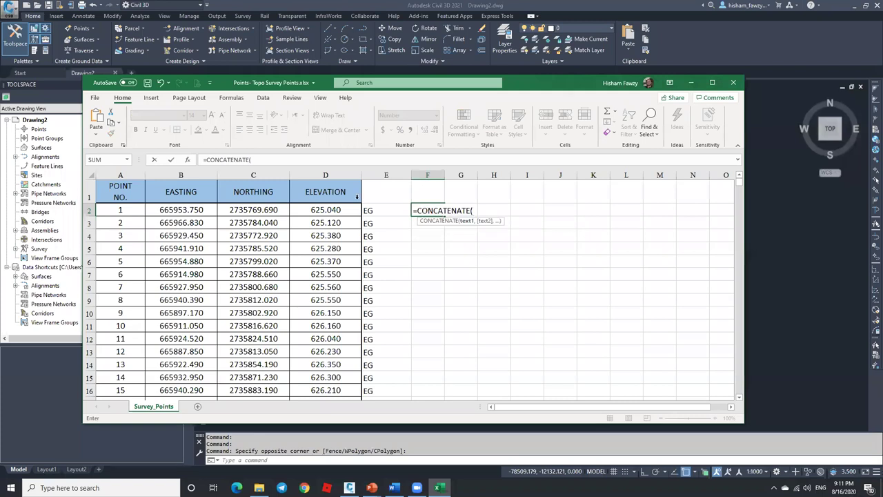
left_click(189, 159)
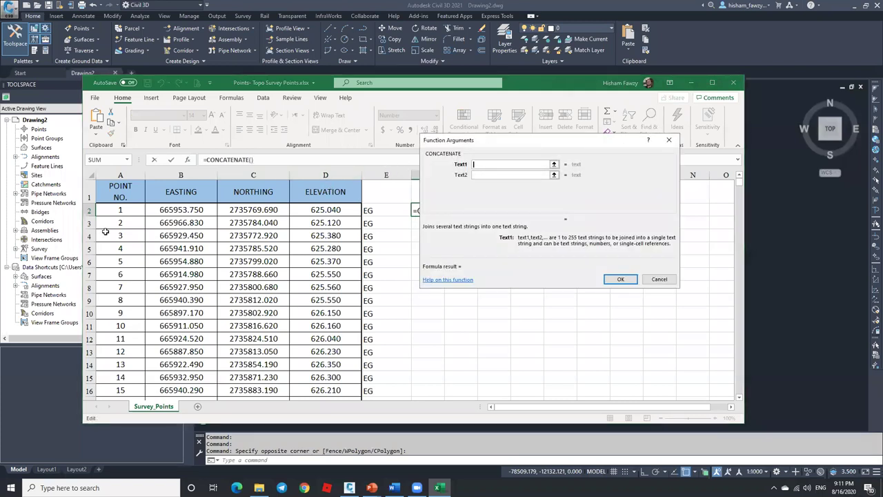
left_click(123, 211)
key("Tab")
type(",")
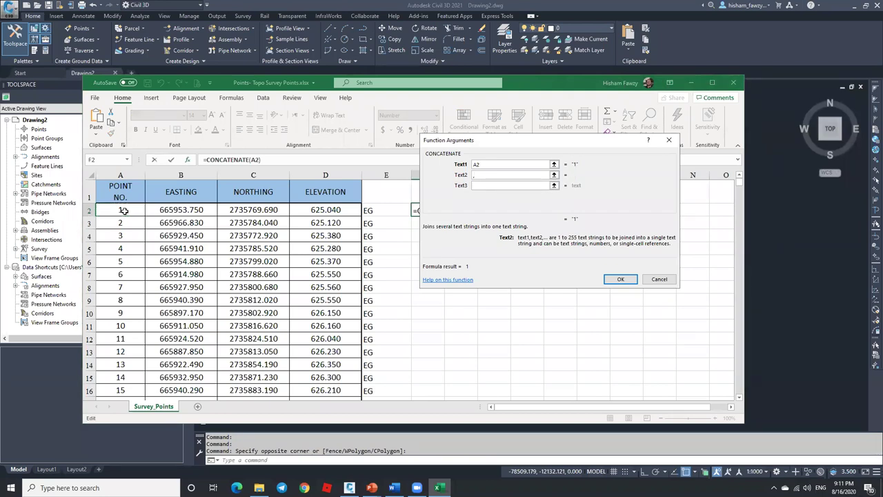
key("Tab")
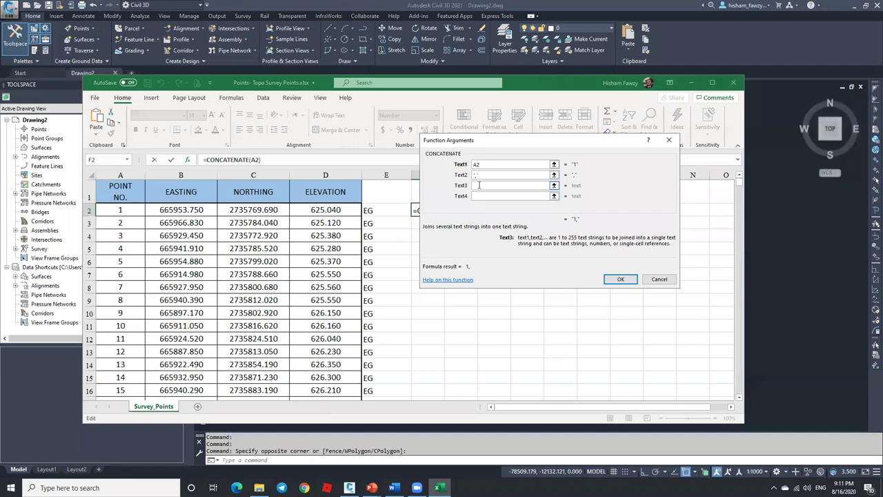
Complete the CONCATENATE arguments in F2 with B2, C2, D2 and E2, separated by commas.
left_click(188, 211)
key("Tab")
type(",")
key("Tab")
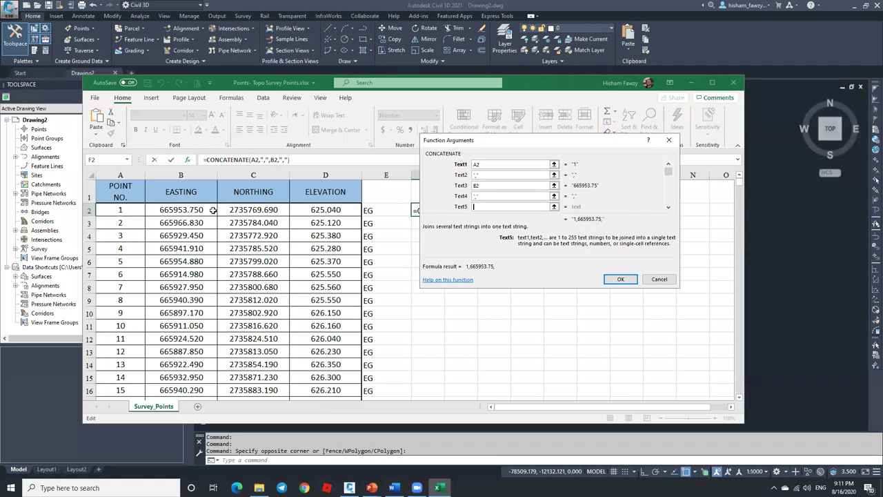
left_click(245, 209)
key("Tab")
type(",")
key("Tab")
left_click(323, 210)
key("Tab")
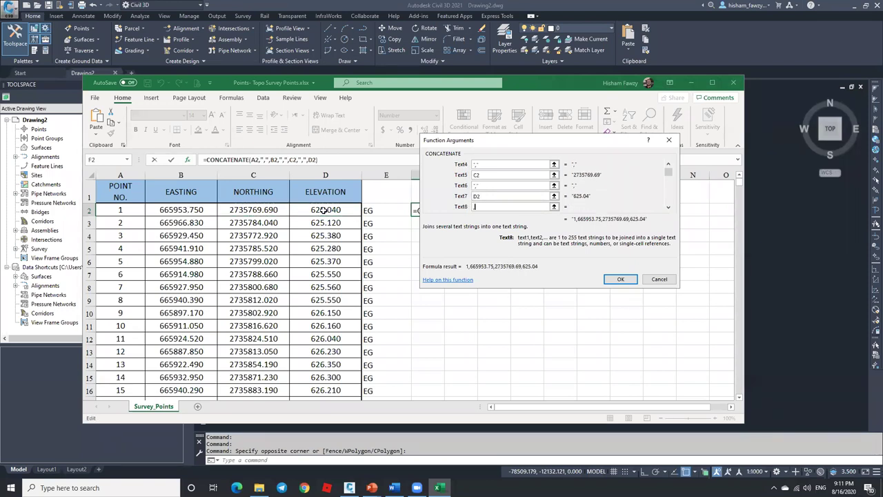
key("Tab")
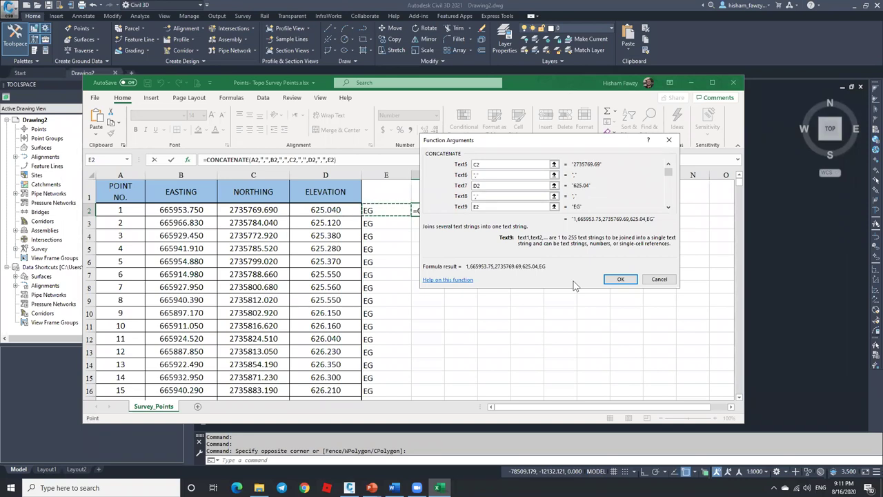
left_click(620, 278)
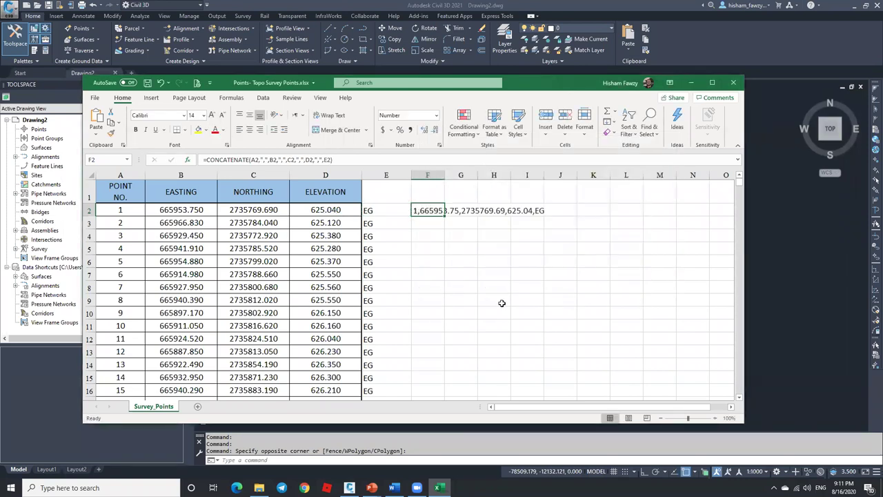
Fit column F's width to its contents and fill the CONCATENATE formula down to row 3990.
double_click(447, 177)
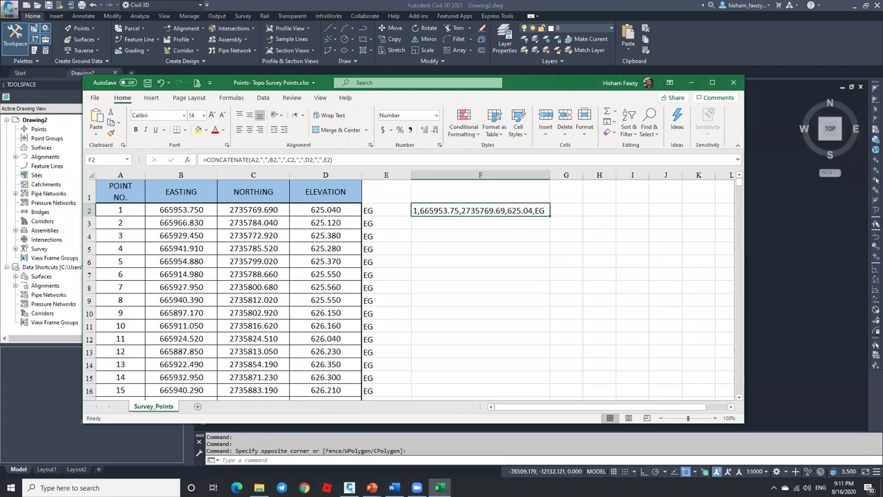
double_click(549, 215)
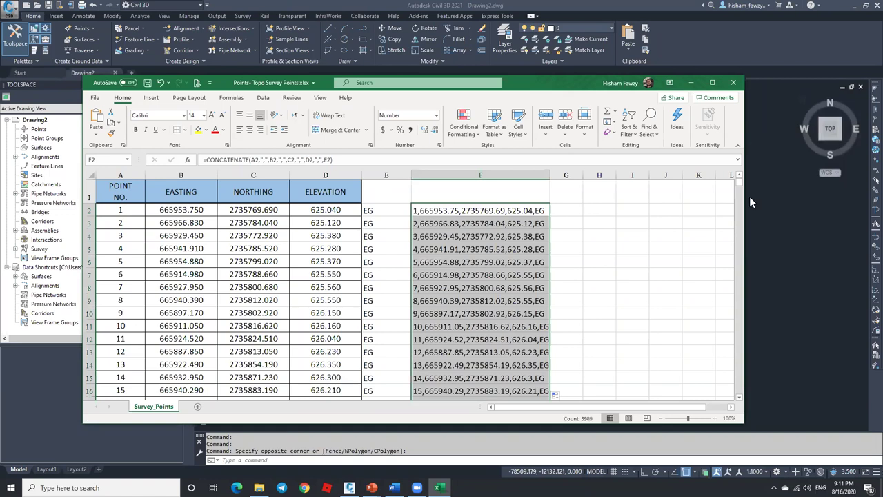
left_click_drag(738, 183, 738, 395)
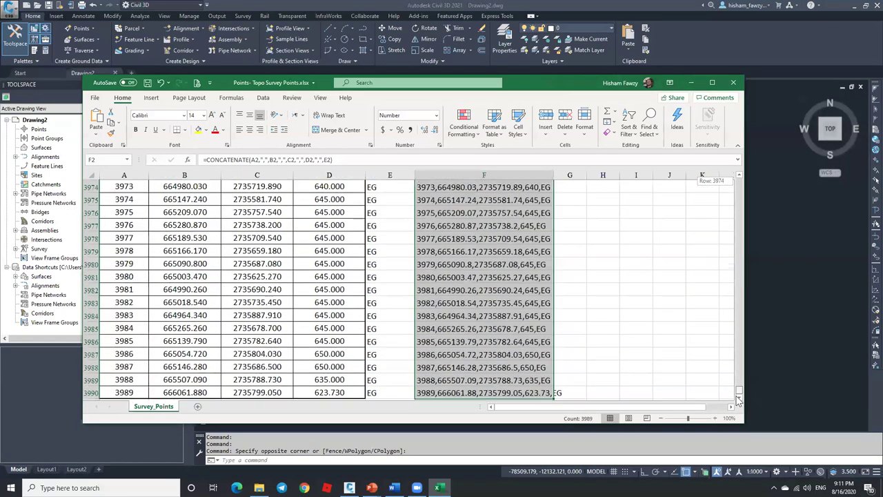
Copy the concatenated point strings in column F and go back to the start of the sheet.
right_click(531, 394)
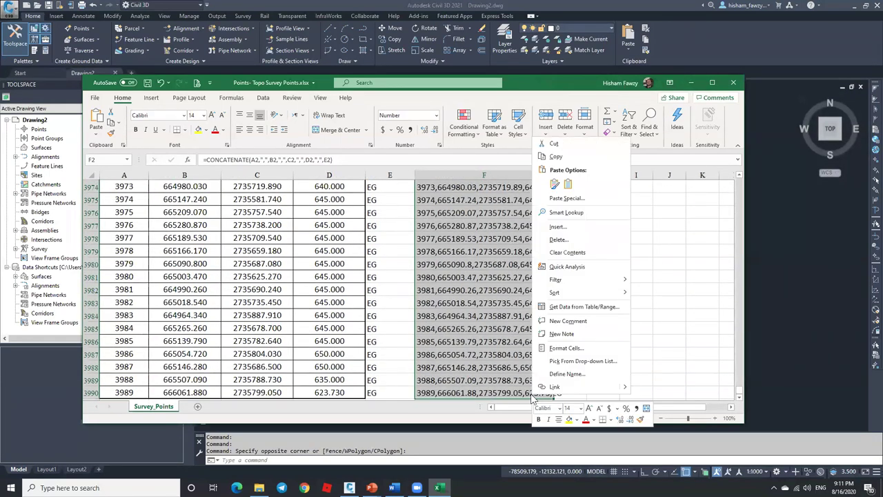
left_click(556, 157)
key("ctrl+Home")
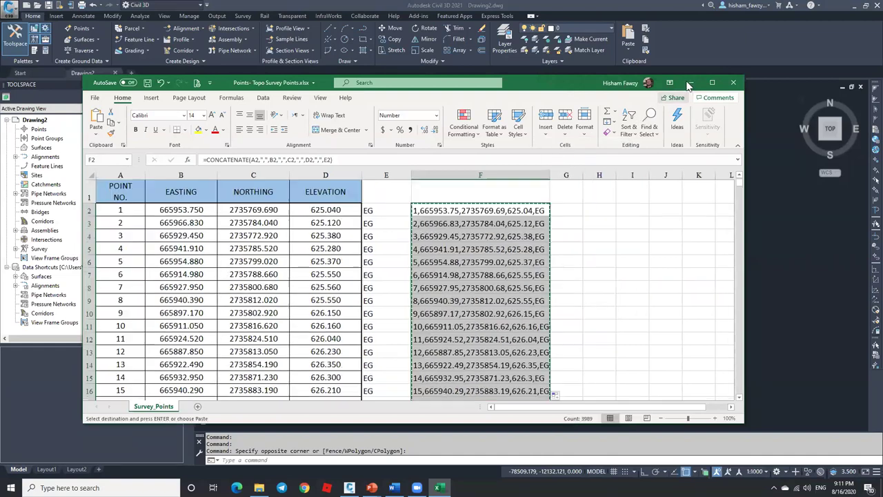
Minimize Excel and Civil 3D, and create a text document named NGL.txt on the desktop.
left_click(690, 83)
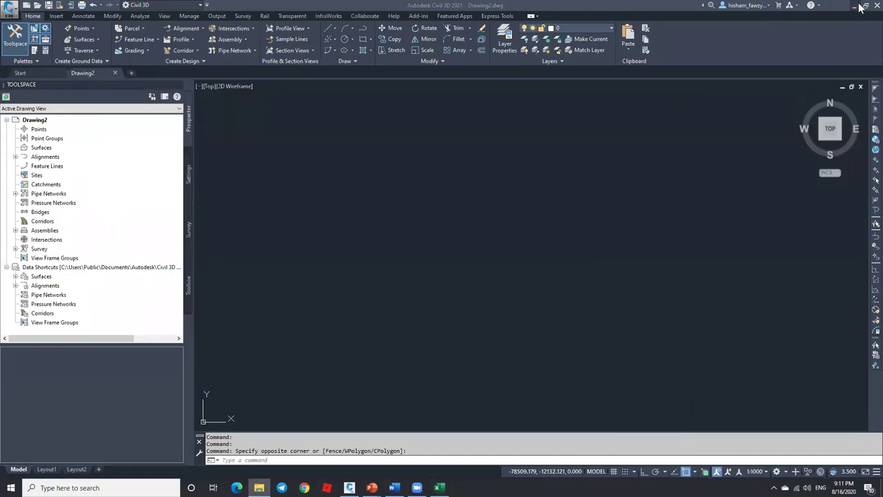
left_click(859, 6)
right_click(596, 149)
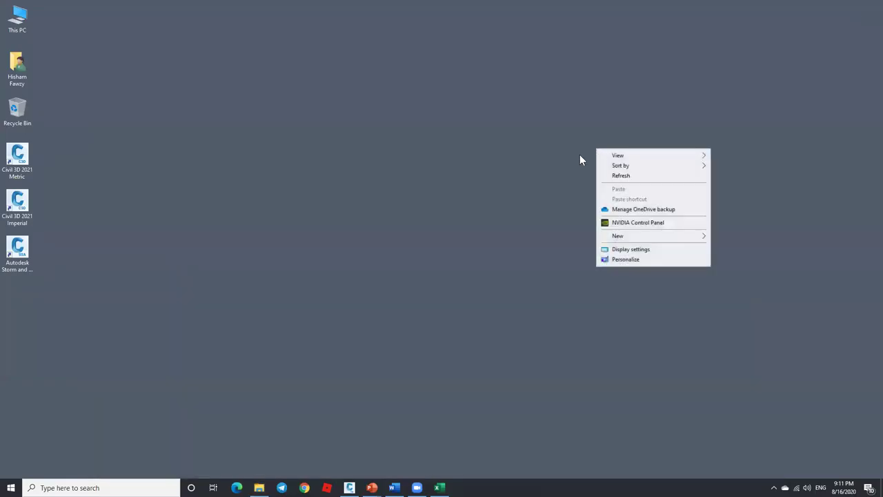
mouse_move(685, 236)
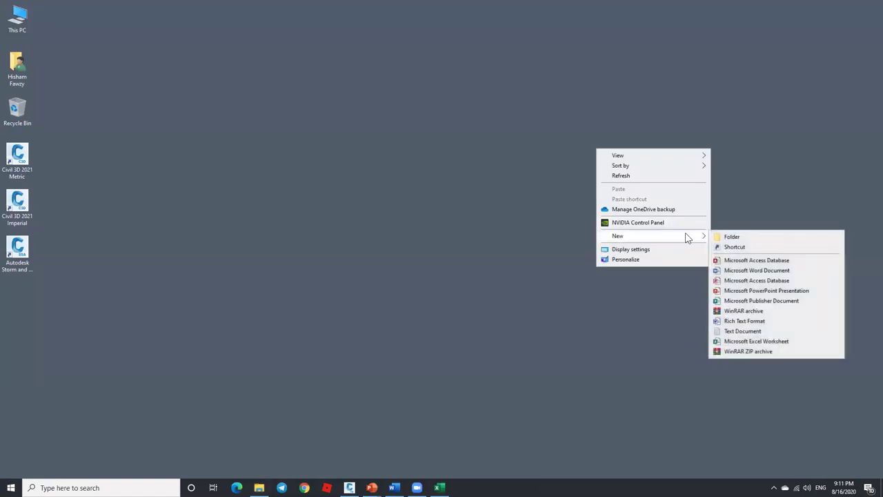
left_click(745, 330)
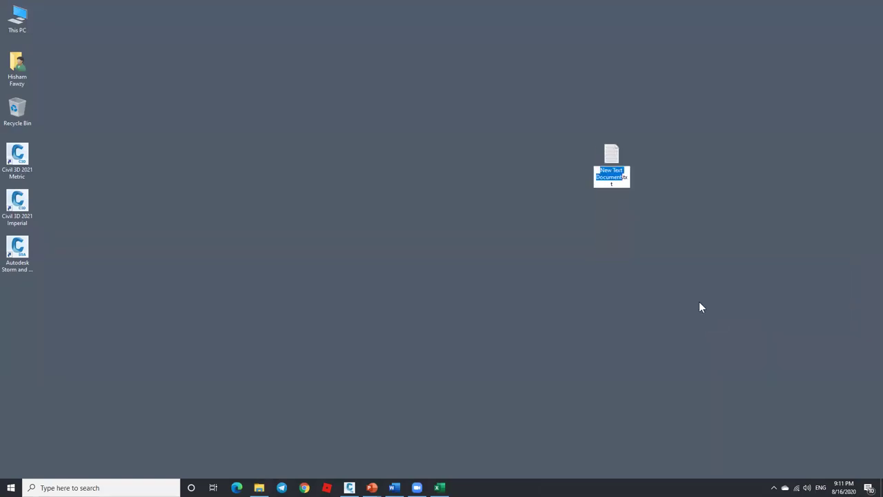
type("N")
key("Return")
type("GL")
key("Return")
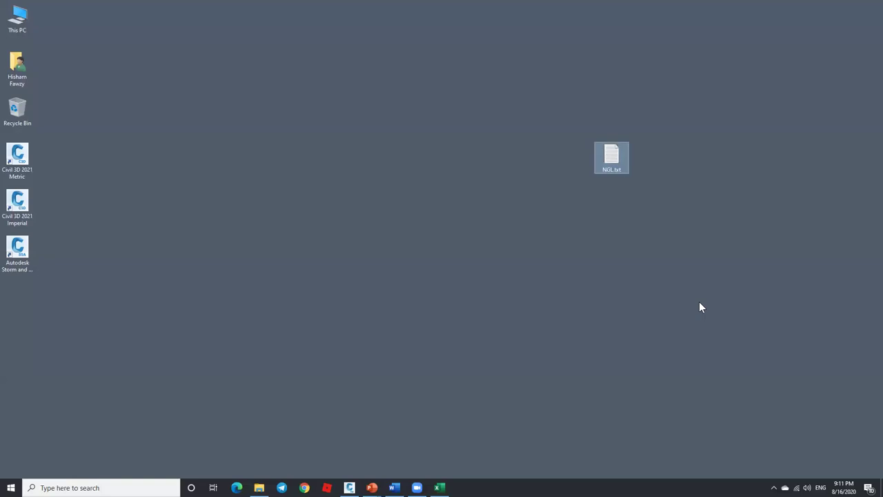
Paste the copied point strings into NGL.txt, save and close the file, and return to Drawing2 in Civil 3D.
key("Return")
right_click(502, 152)
left_click(530, 193)
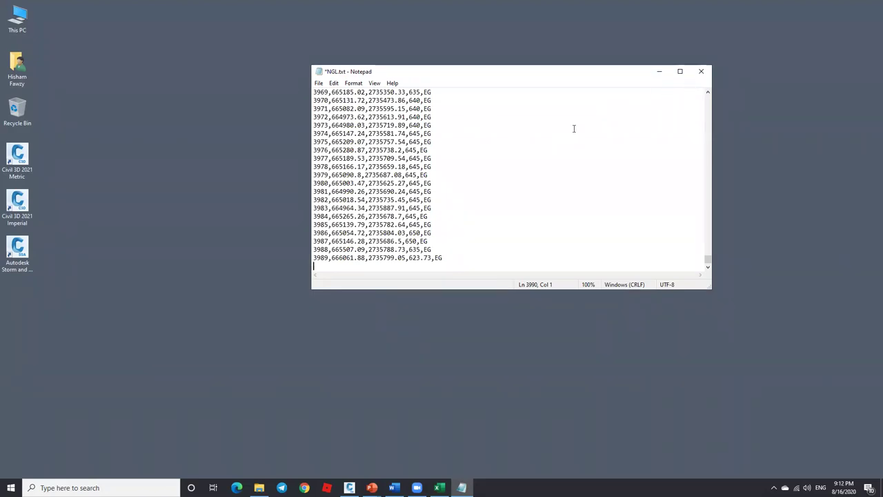
left_click(701, 71)
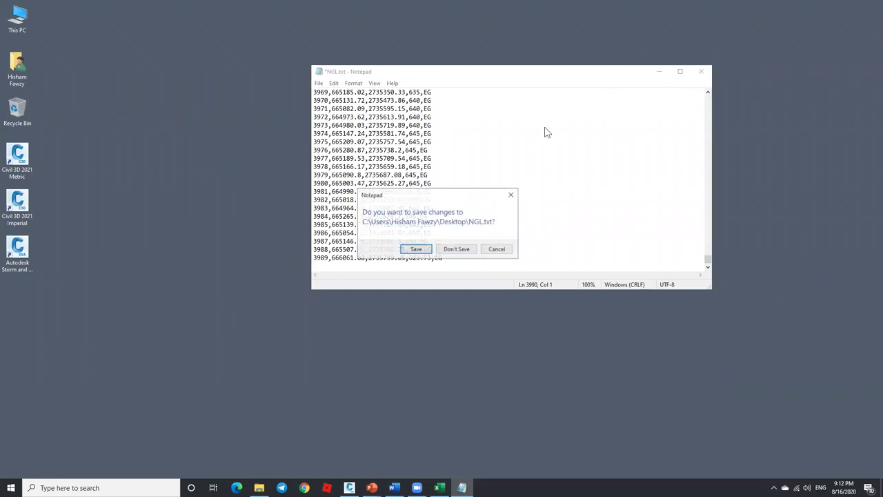
left_click(415, 250)
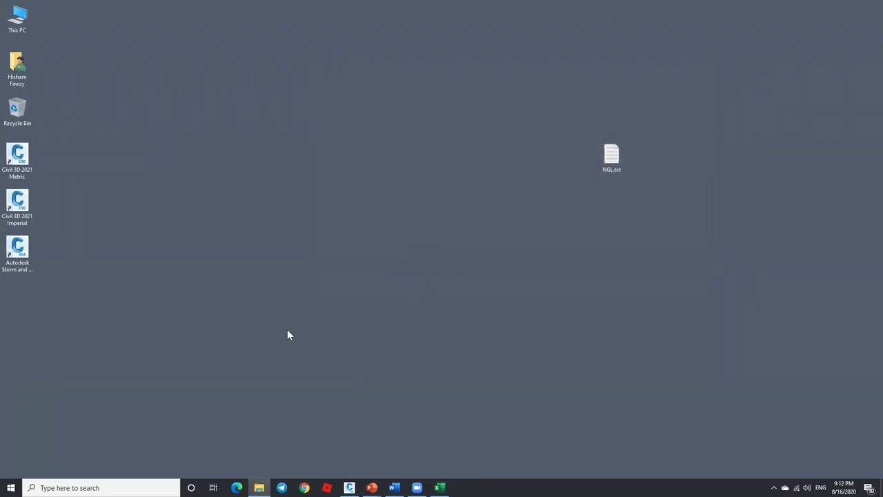
left_click(349, 487)
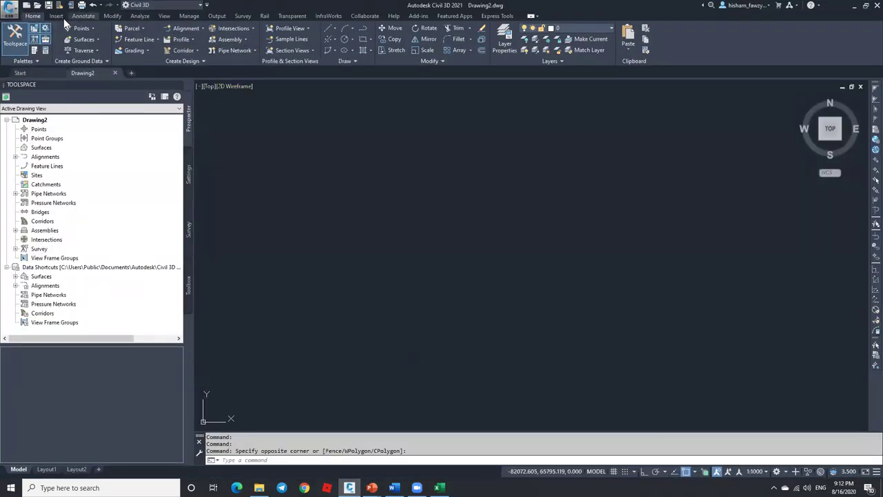
Start importing points from a file and add NGL.txt from the desktop as the source file.
left_click(56, 16)
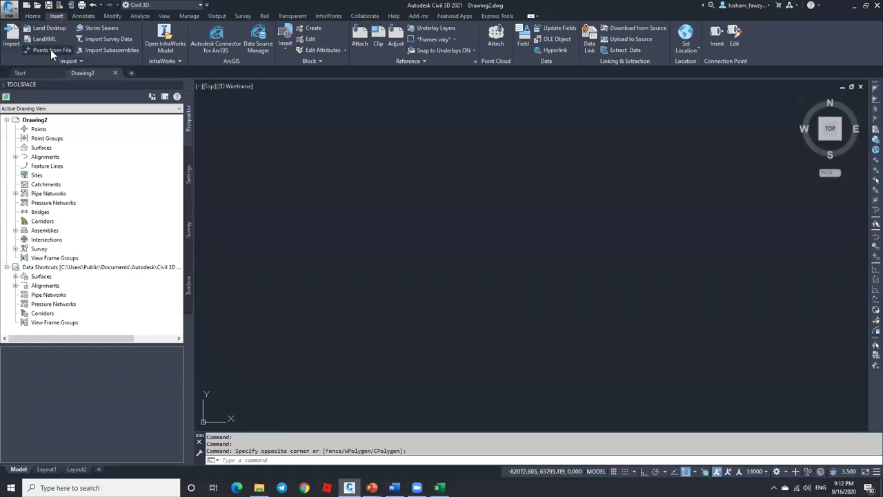
left_click(59, 49)
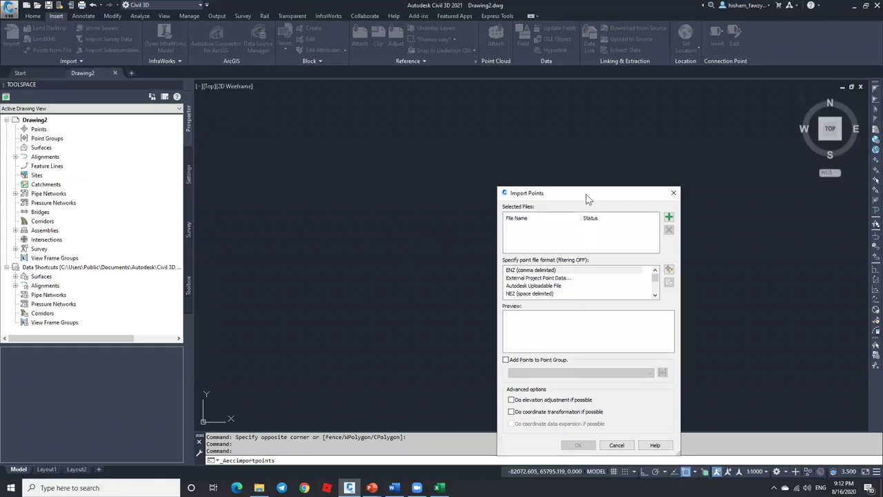
left_click_drag(587, 199, 486, 115)
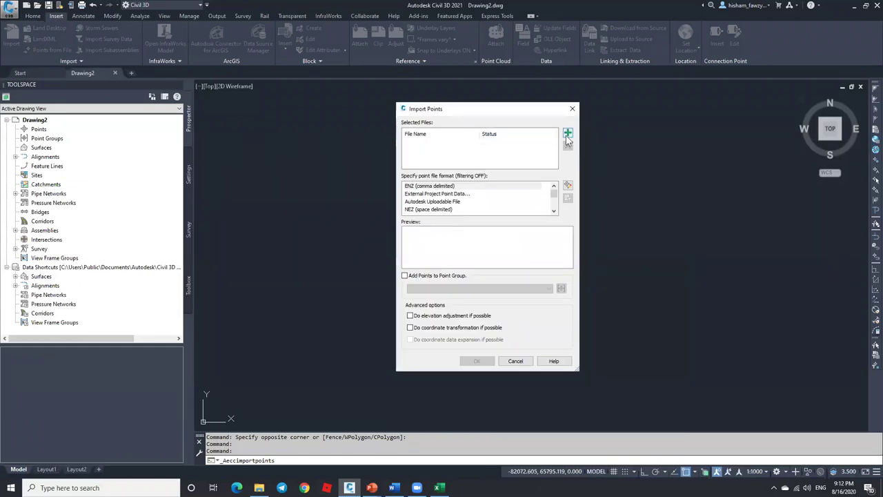
left_click(567, 134)
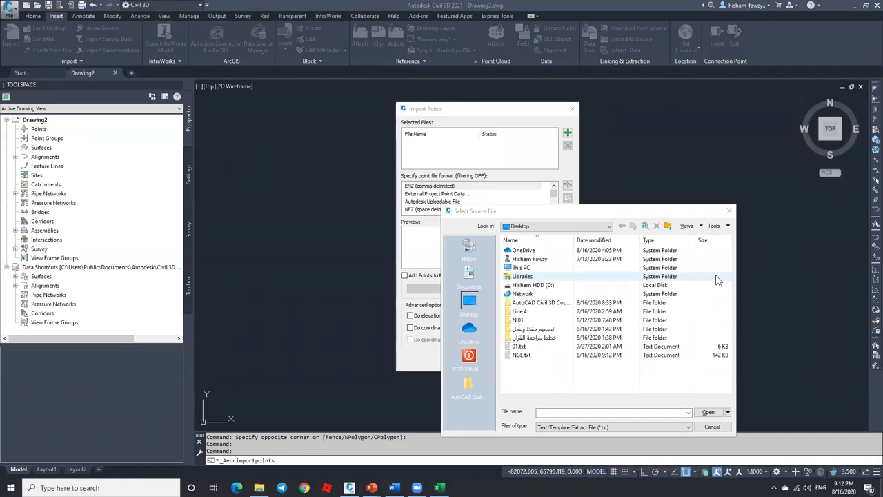
left_click(615, 209)
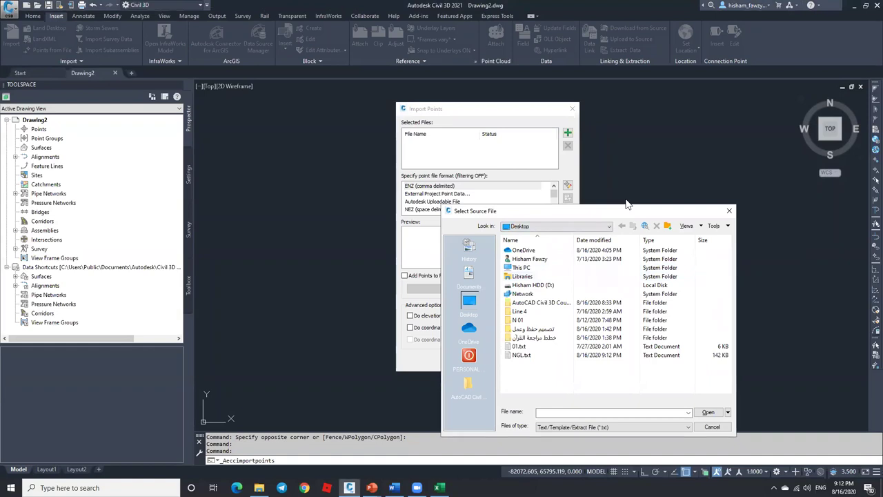
left_click_drag(626, 204, 667, 153)
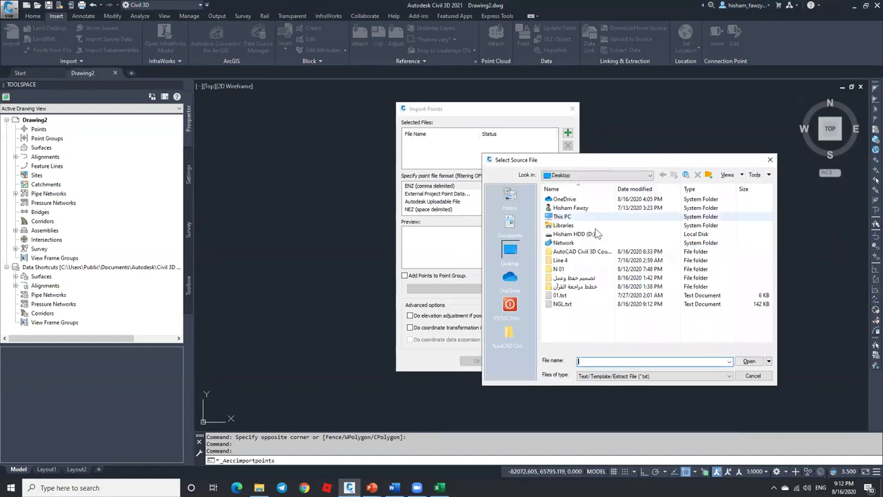
left_click(566, 305)
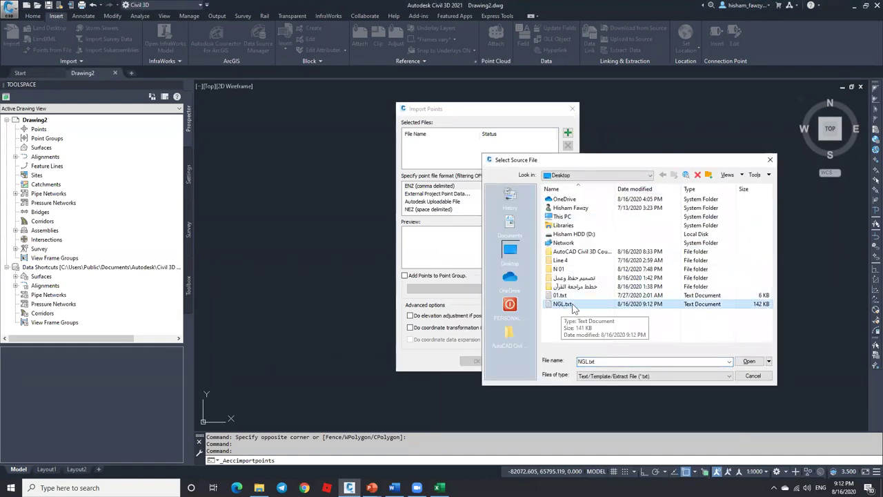
left_click(749, 360)
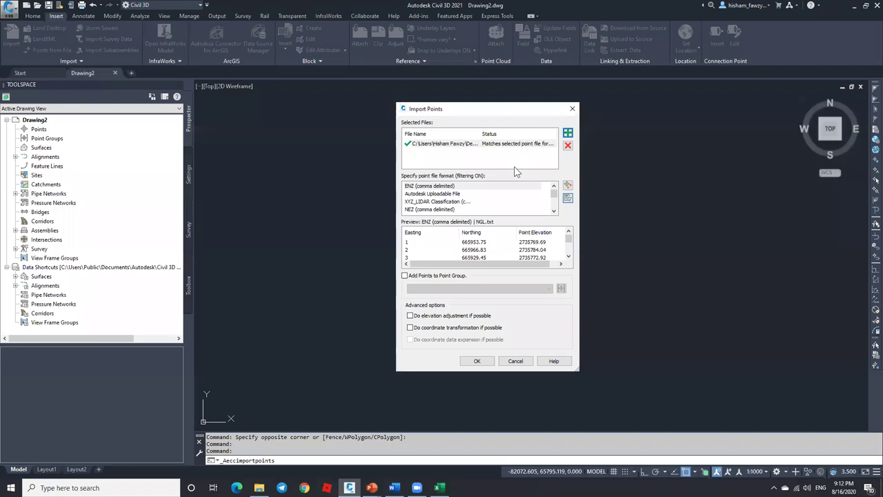
Check the column order in the Excel survey sheet and set the import's point file format to PENZD (comma delimited).
left_click(439, 487)
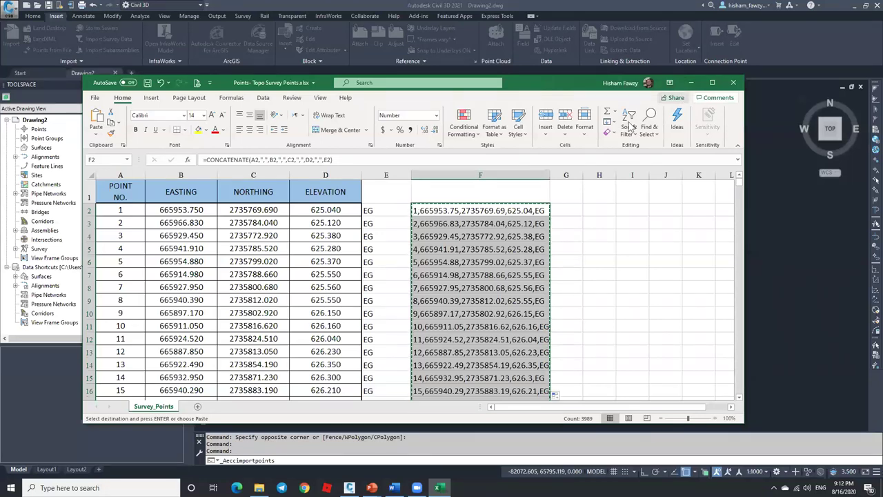
left_click(691, 83)
left_click(553, 210)
left_click(553, 210)
left_click(553, 210)
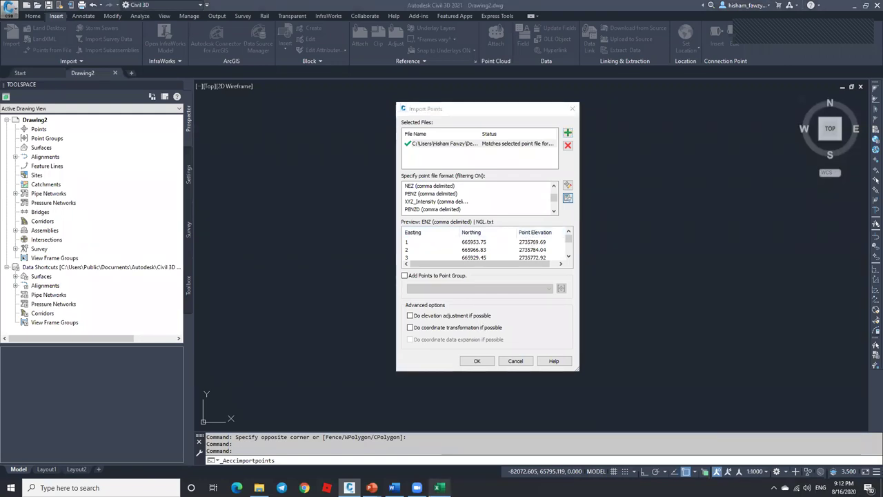
left_click(439, 487)
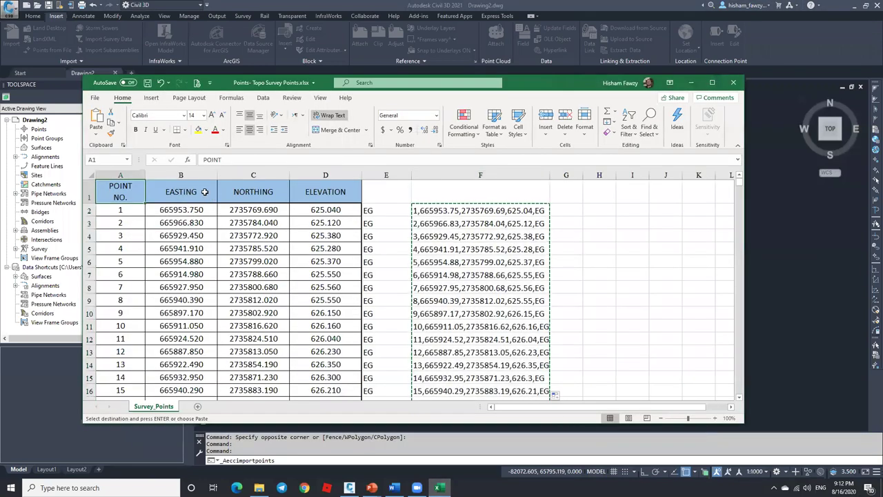
left_click_drag(269, 191, 336, 194)
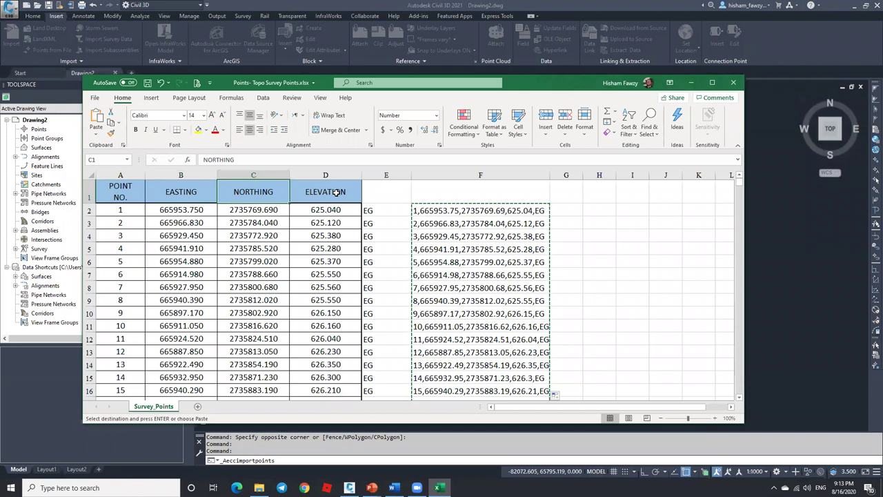
left_click(690, 82)
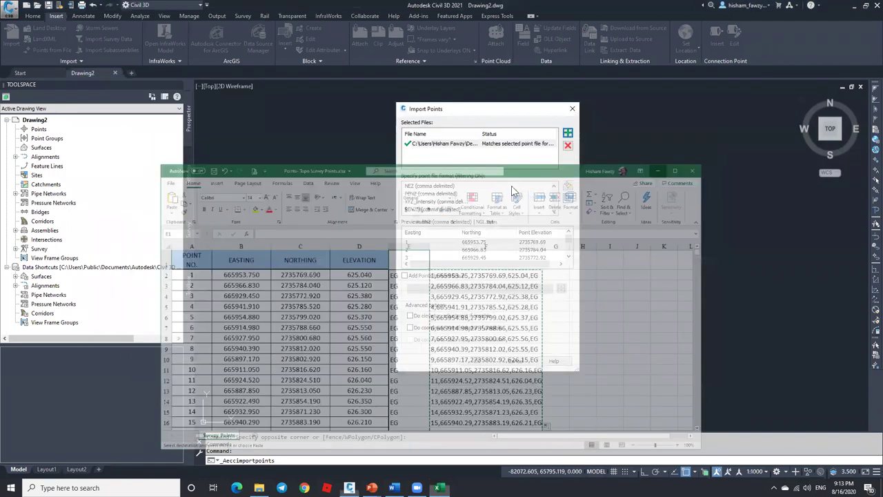
left_click_drag(554, 200, 554, 202)
left_click(409, 202)
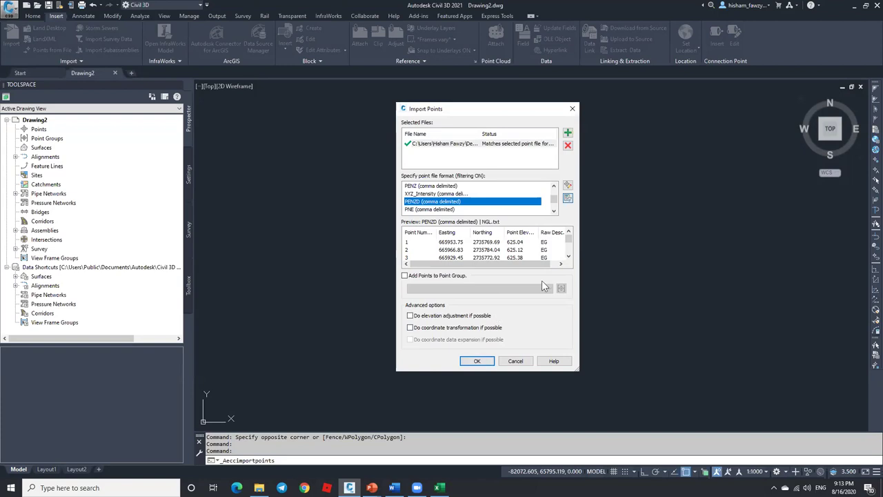
Enlarge the Import Points dialog, review the previewed rows and import the points into the drawing.
left_click_drag(578, 363, 589, 400)
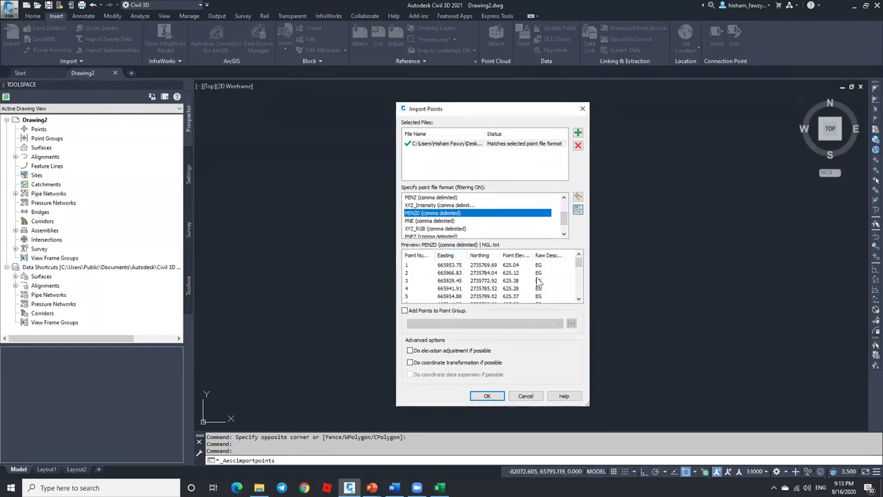
left_click_drag(580, 267, 580, 295)
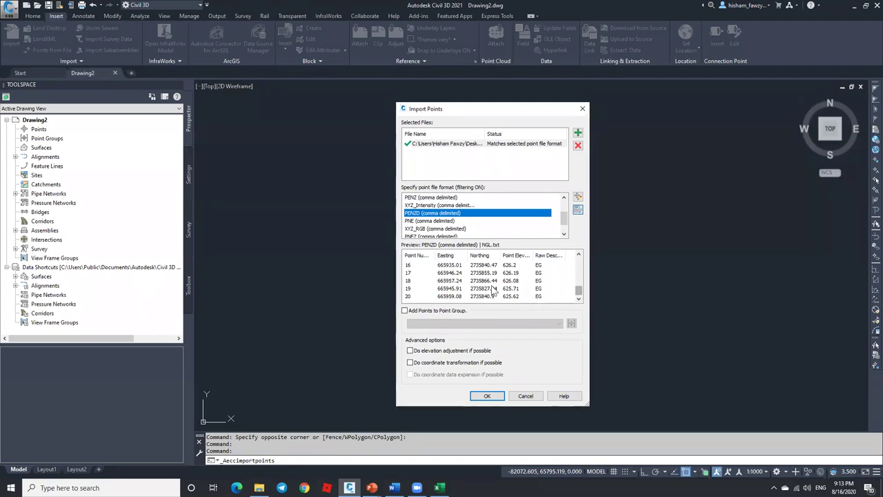
scroll(551, 290, "up", 5)
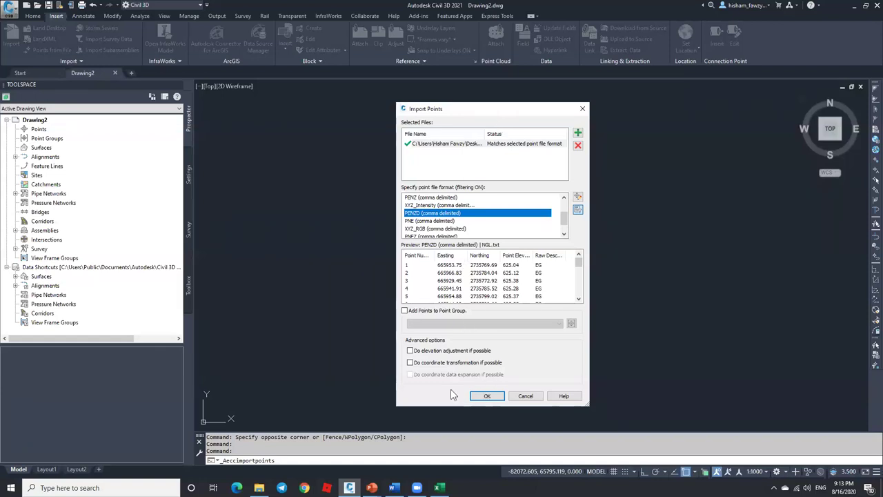
left_click(482, 398)
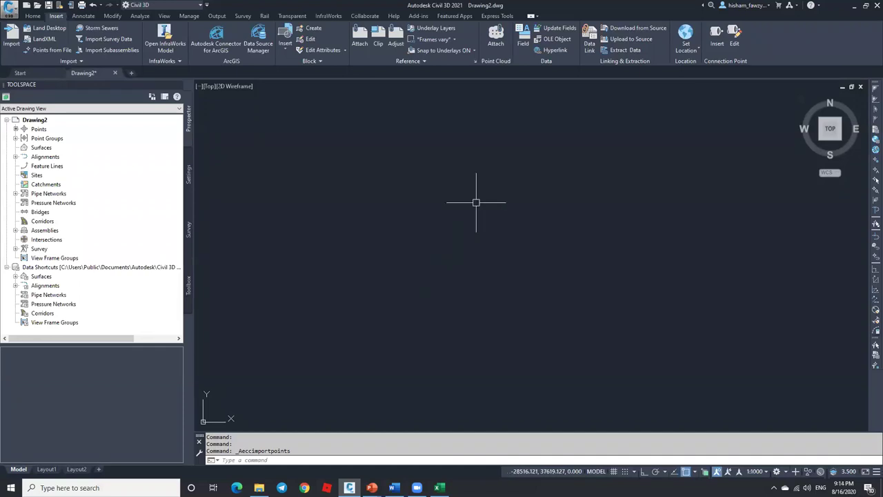
Zoom to the drawing extents and inspect the imported points up close.
type("Z")
key("Return")
type("E")
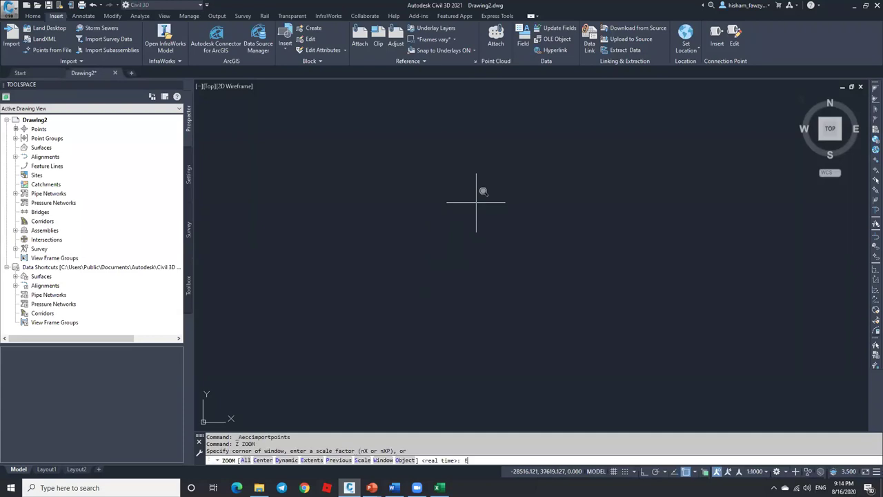
key("Return")
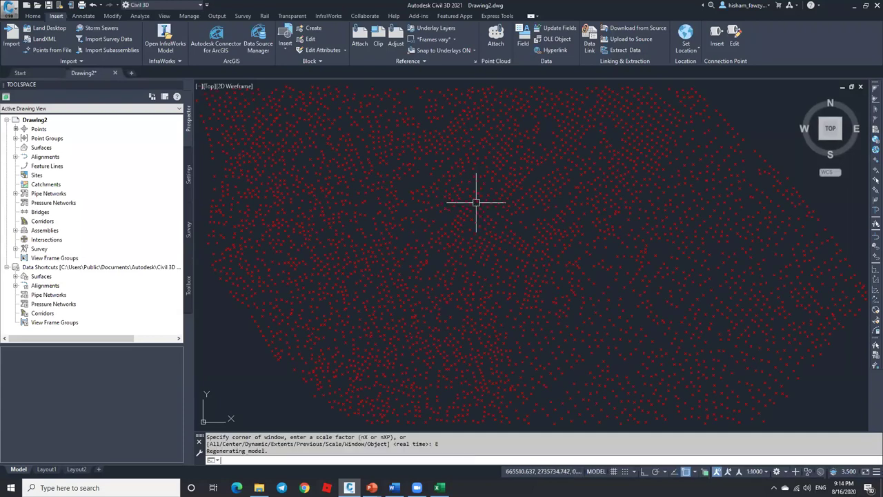
scroll(511, 203, "down", 5)
scroll(390, 155, "up", 8)
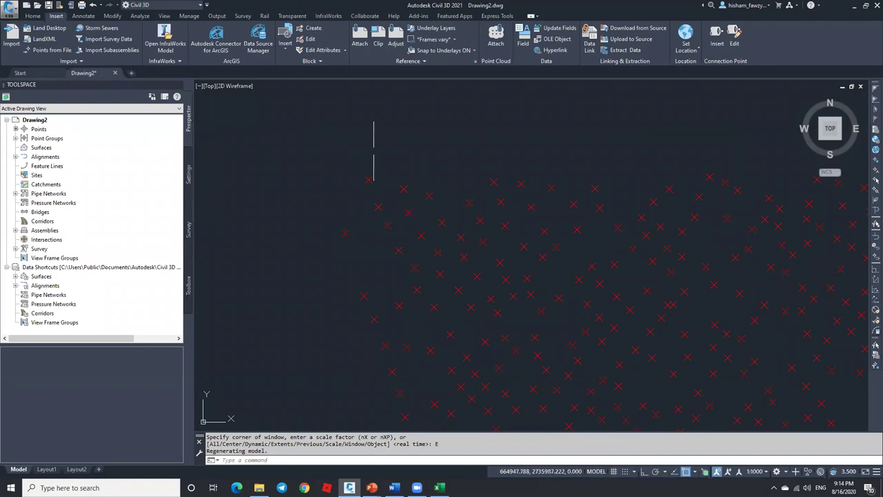
Expand the point groups and list the points contained in the _All Points group.
left_click(15, 138)
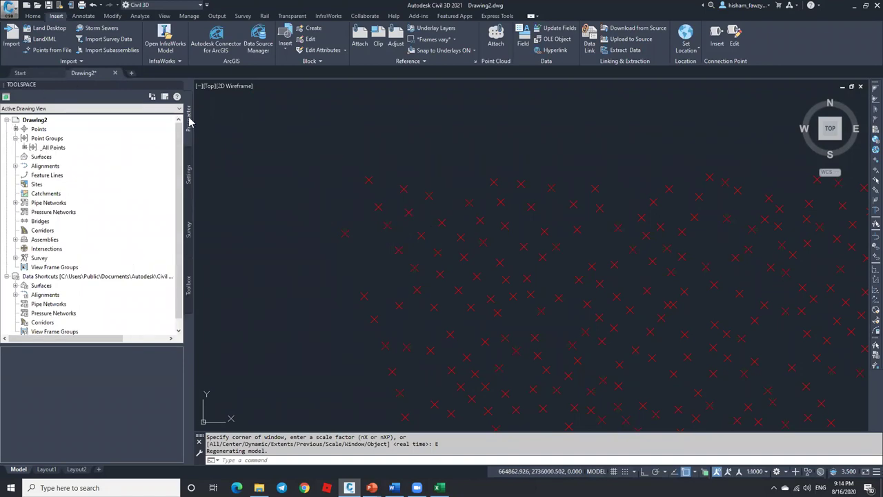
left_click(33, 16)
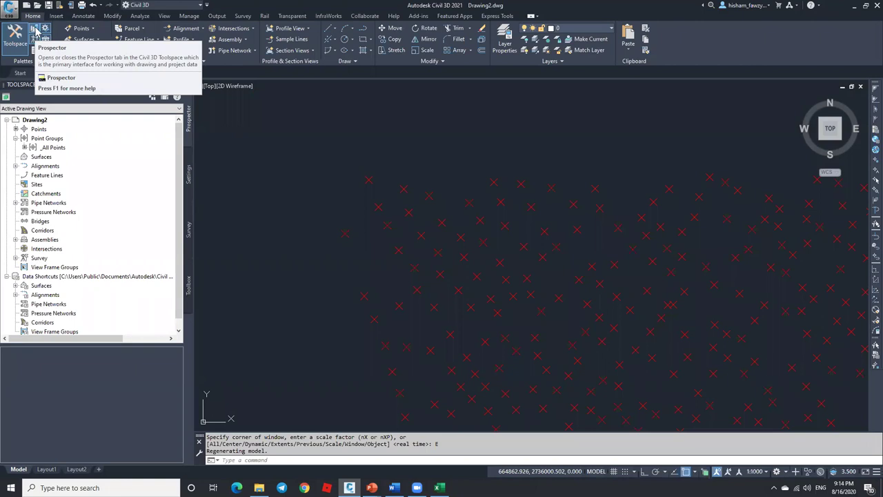
left_click(53, 148)
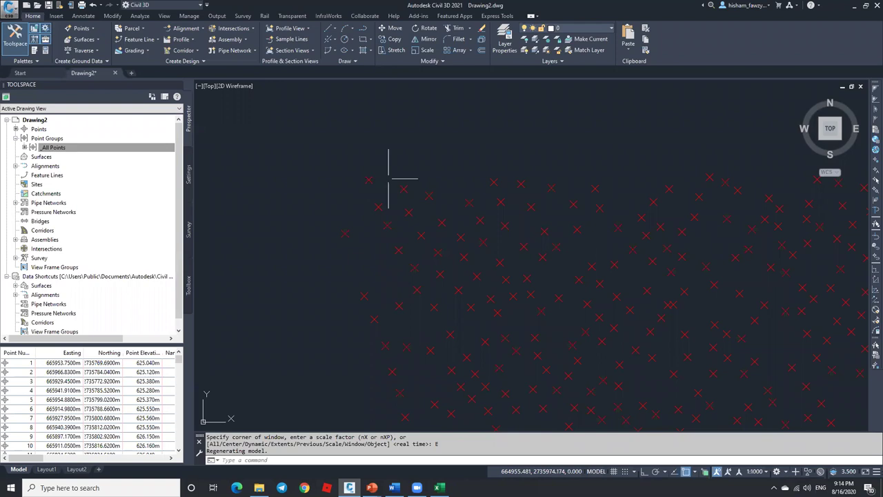
left_click(107, 149)
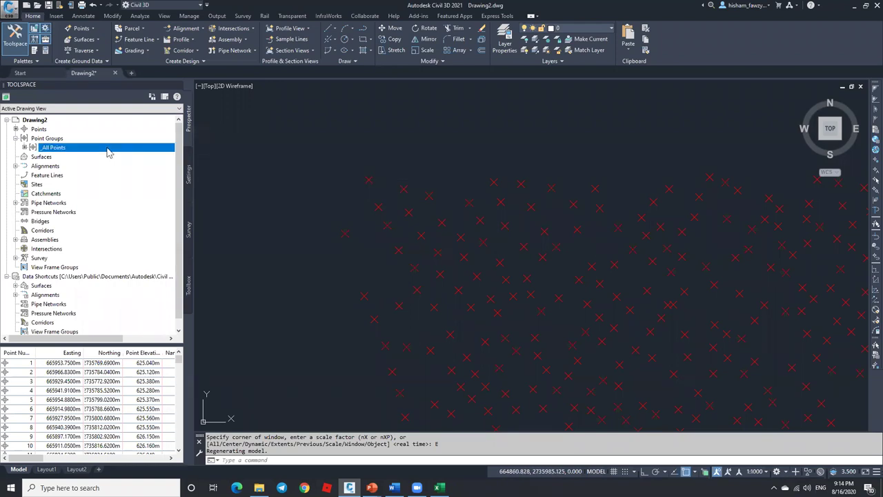
right_click(106, 152)
left_click(385, 176)
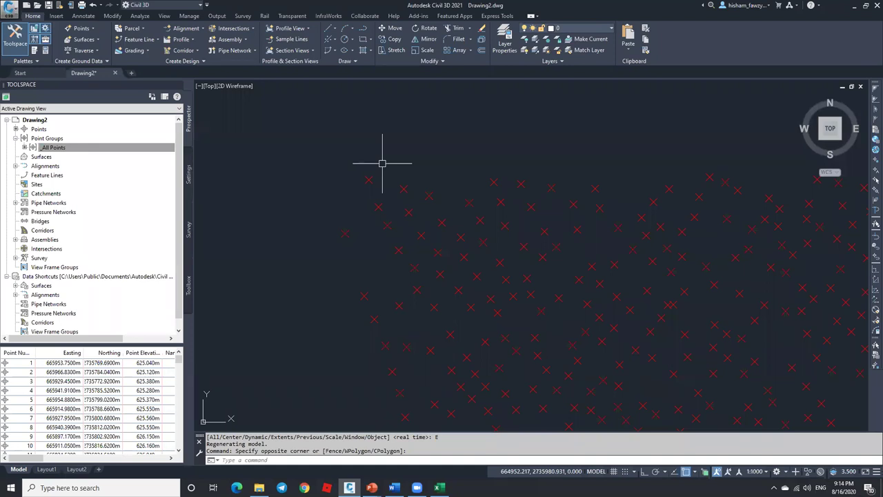
Open the command settings of ShowPointGroupProperties from the drawing's point commands.
left_click(188, 175)
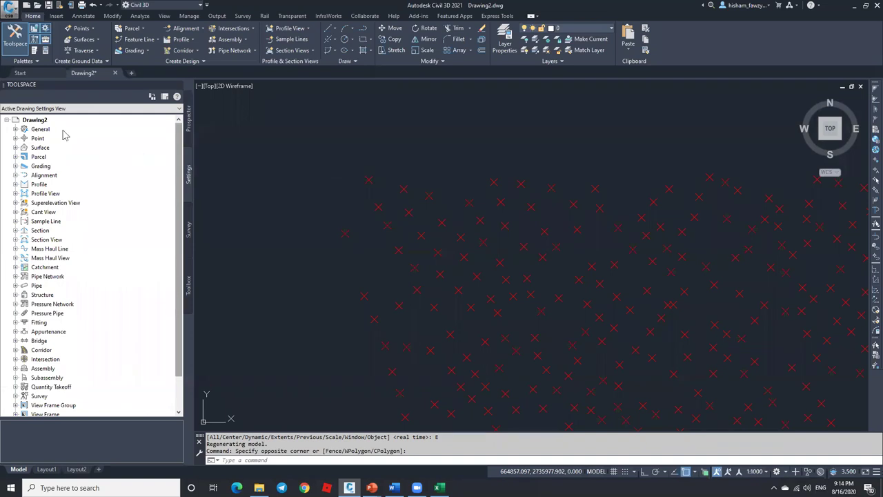
left_click(16, 139)
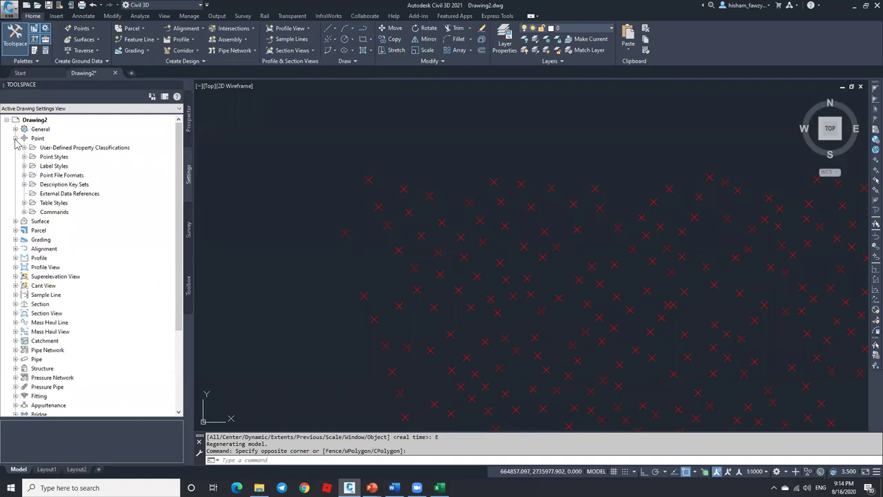
left_click(24, 211)
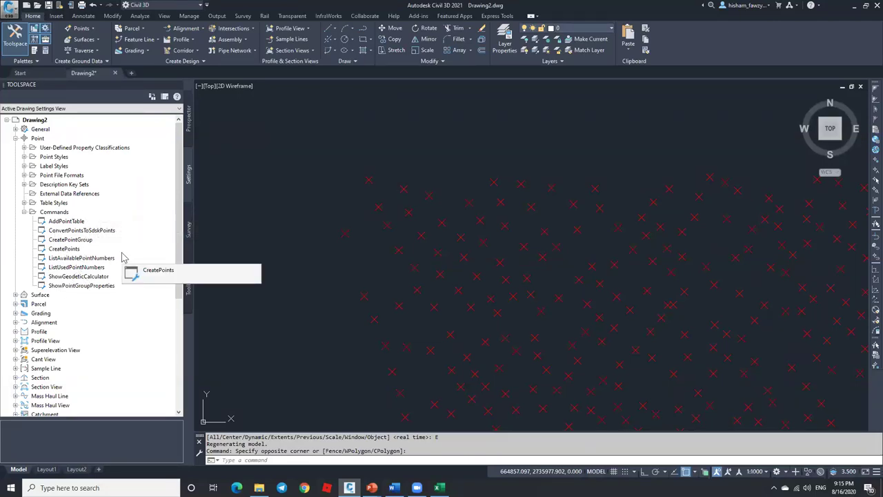
right_click(107, 285)
left_click(152, 291)
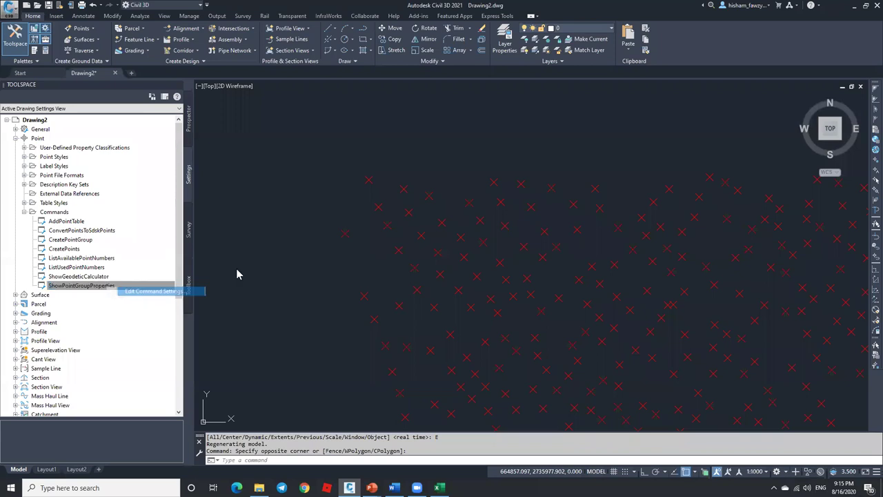
left_click_drag(504, 212, 373, 103)
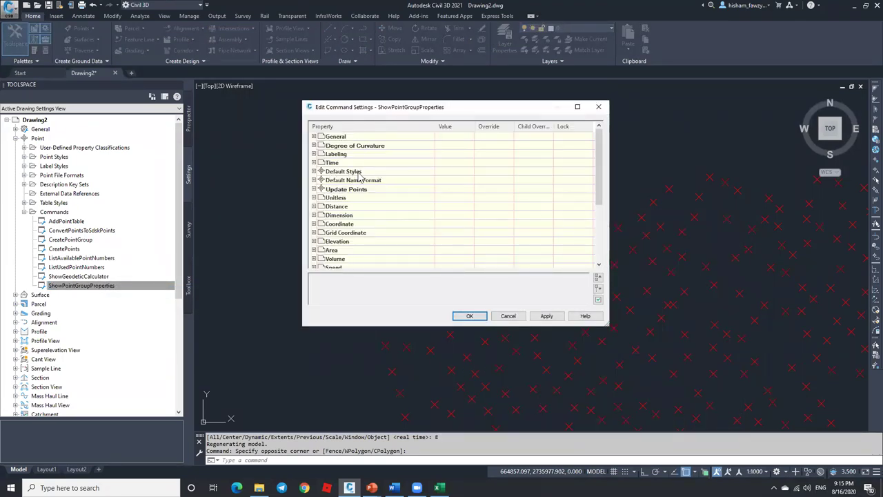
Set the default Point Style in the ShowPointGroupProperties command settings to Benchmark and accept the settings.
left_click(315, 171)
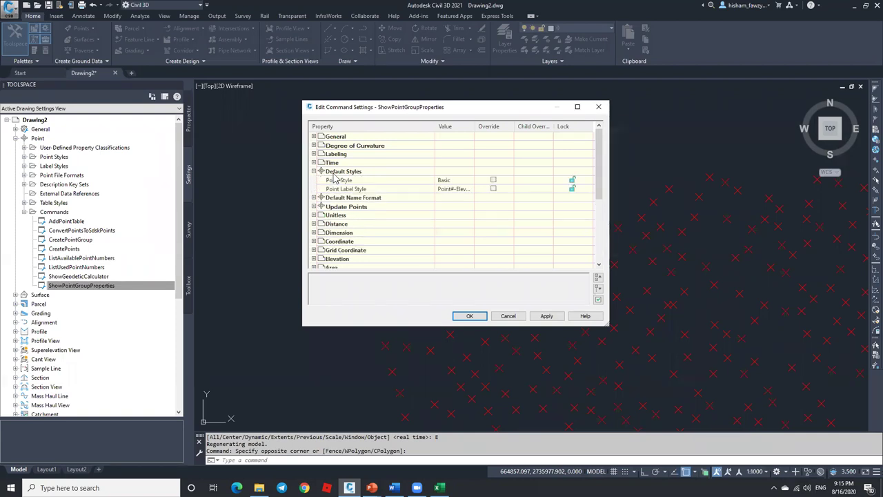
left_click(450, 181)
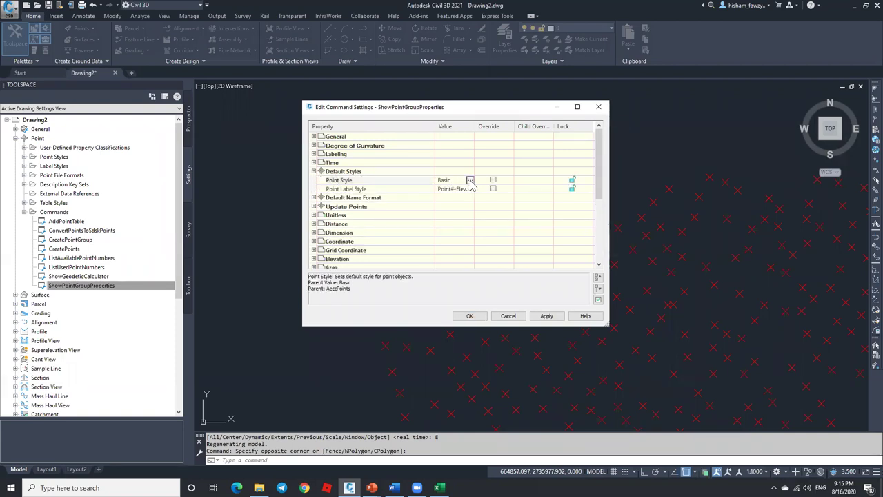
left_click(469, 180)
left_click(800, 123)
left_click(793, 104)
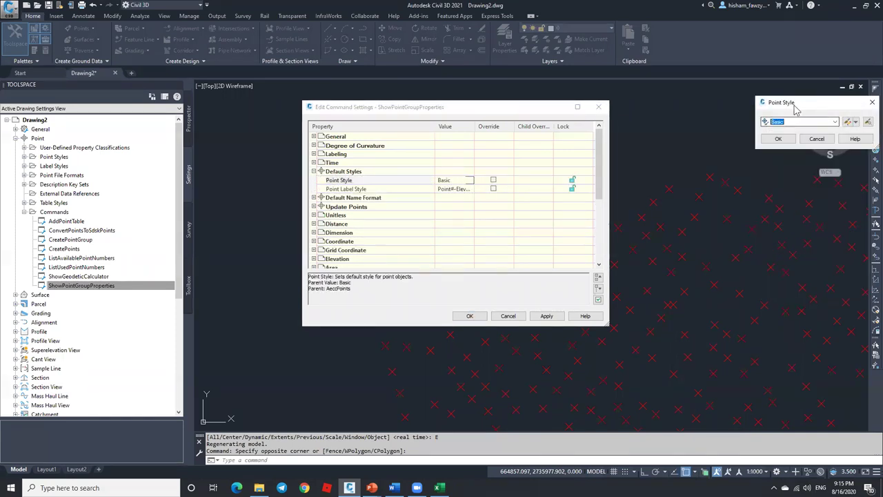
left_click_drag(794, 103, 353, 129)
left_click(359, 146)
left_click(353, 163)
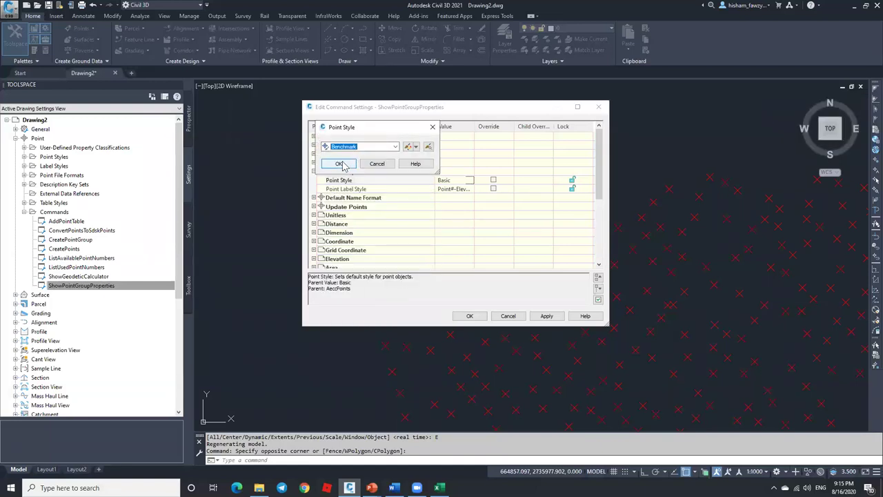
left_click(338, 166)
left_click(469, 315)
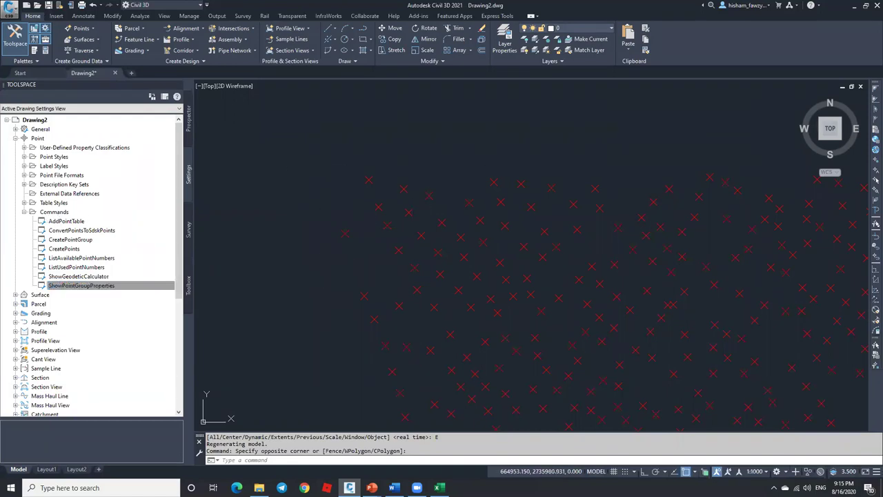
Collapse the point Commands folder, return to the drawing's Prospector tree and view the whole set of imported points.
left_click(158, 282)
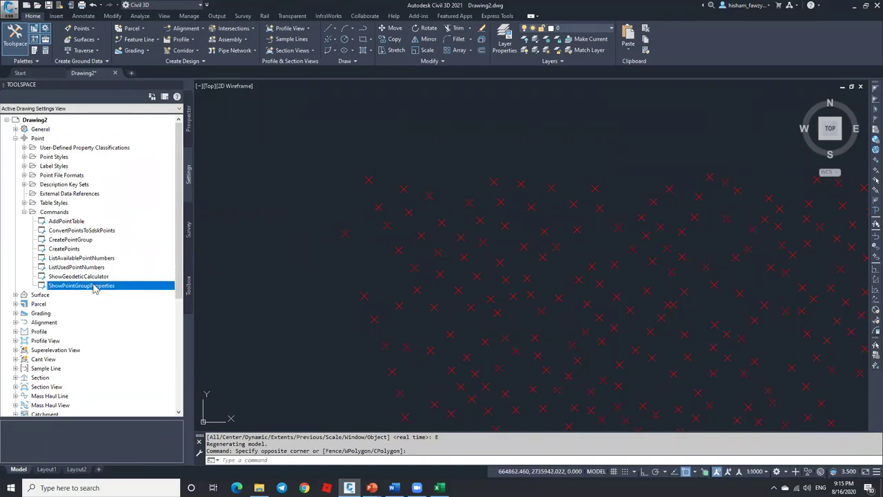
left_click(23, 212)
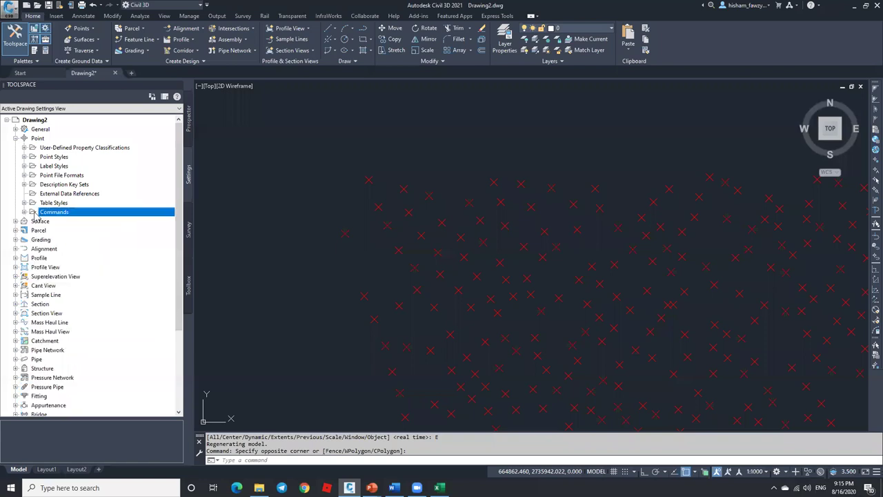
left_click(189, 132)
scroll(402, 191, "down", 5)
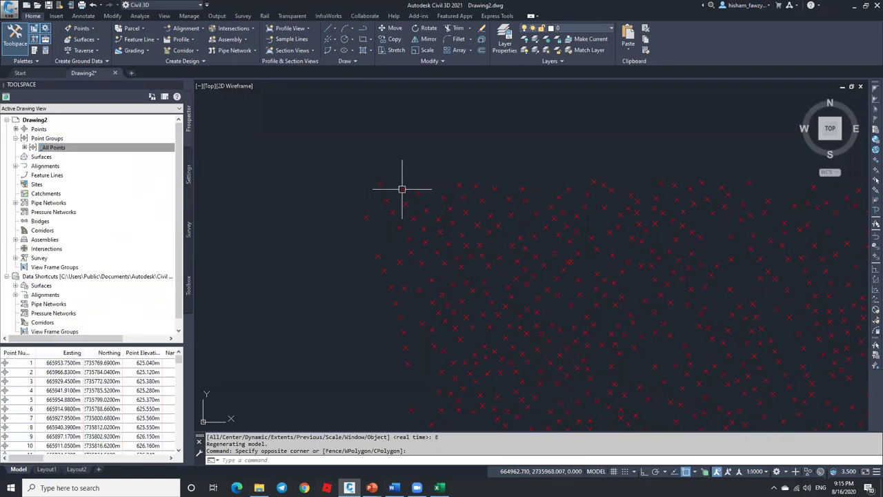
middle_click_drag(570, 217, 522, 196)
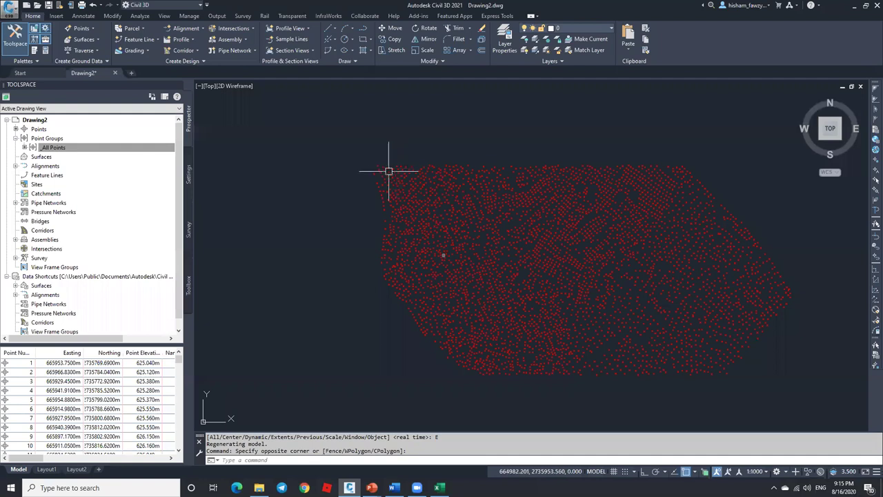
left_click(100, 147)
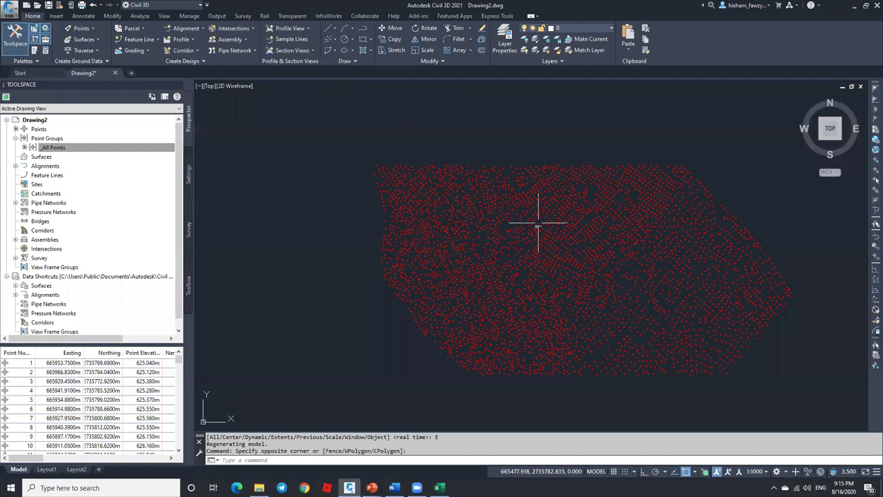
Switch to Excel and close Points- Topo Survey Points.xlsx without saving, keeping its clipboard contents.
key("super+e")
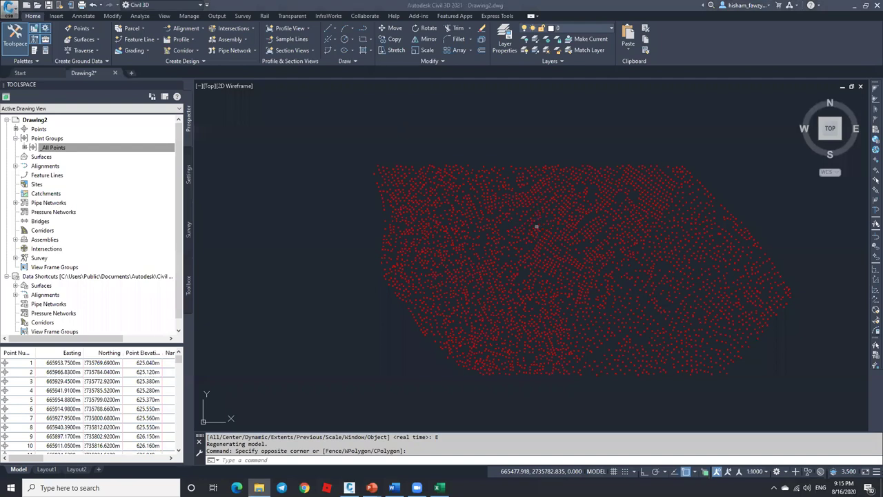
key("alt+Tab")
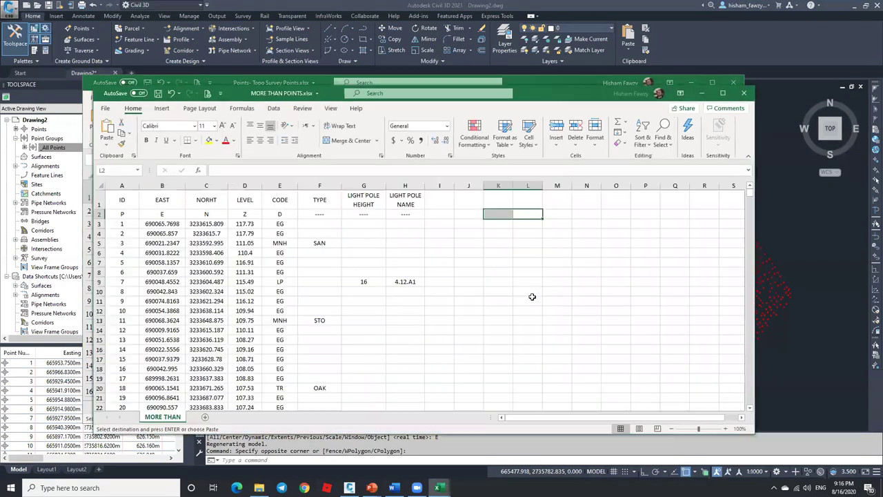
left_click(735, 83)
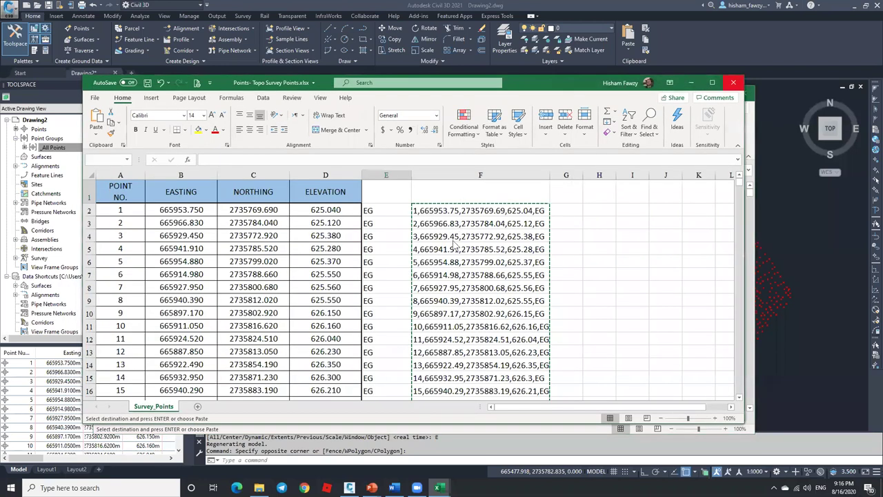
key("Tab")
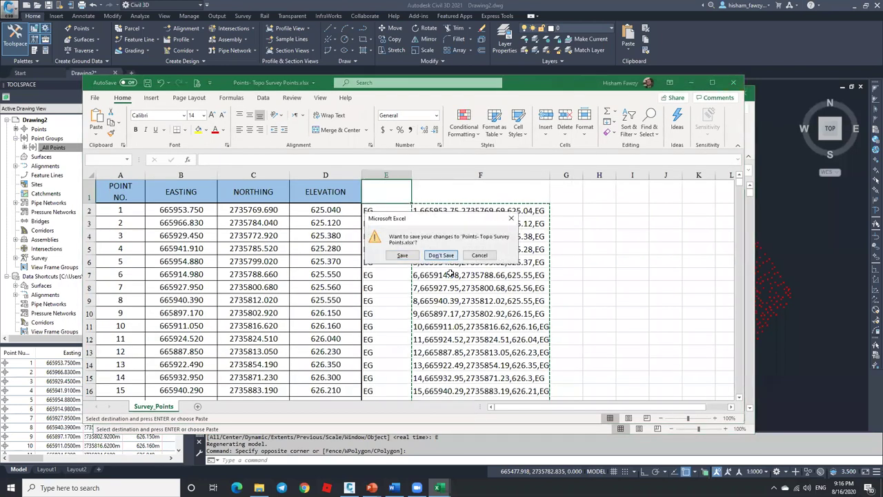
key("Return")
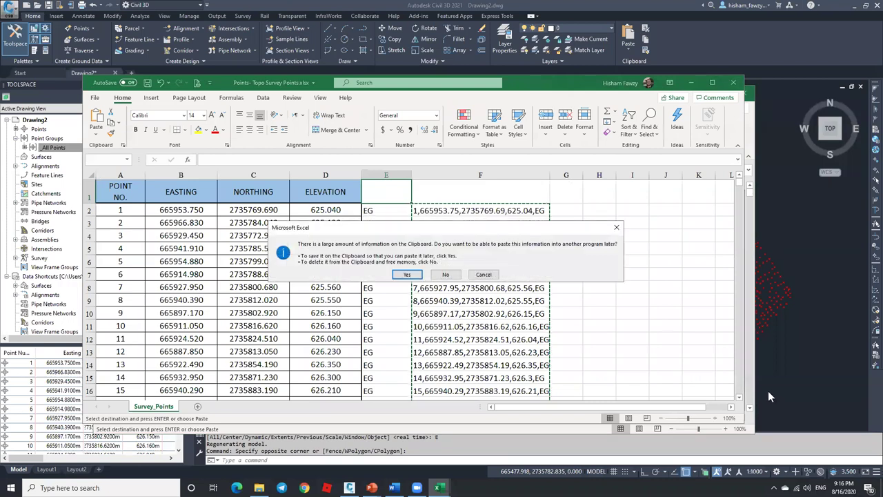
key("Return")
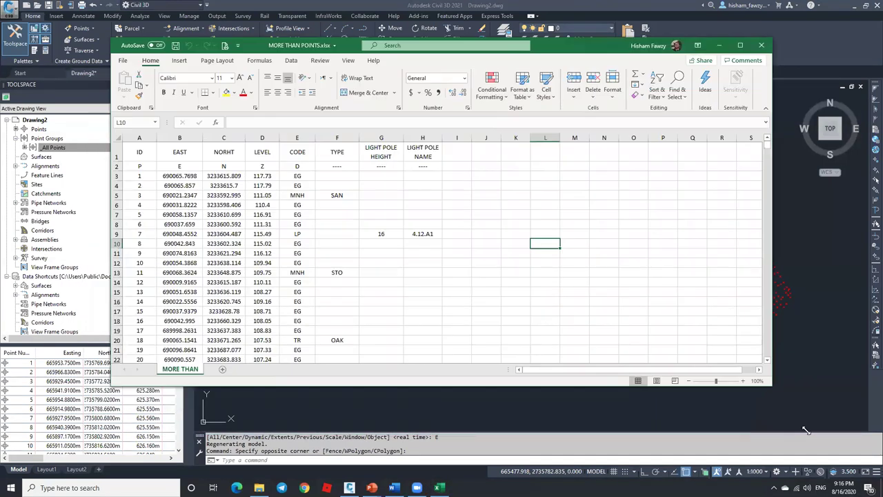
Enlarge the MORE THAN POINTS.xlsx window and examine the TYPE entries recorded for the manhole (MNH) and tree (TR) points.
left_click_drag(804, 429, 805, 429)
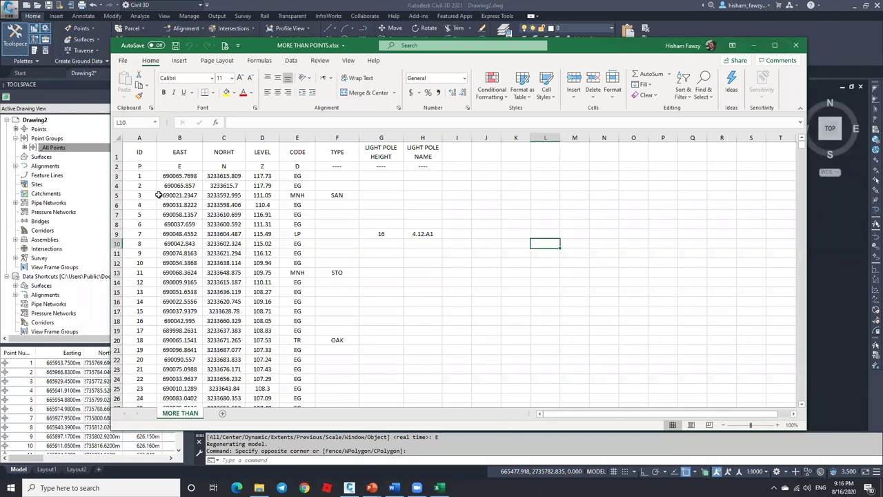
left_click(148, 175)
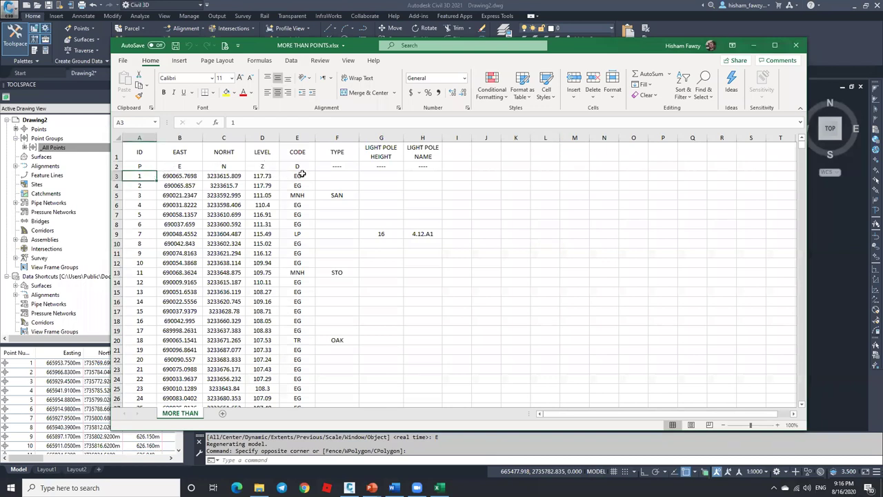
left_click(339, 160)
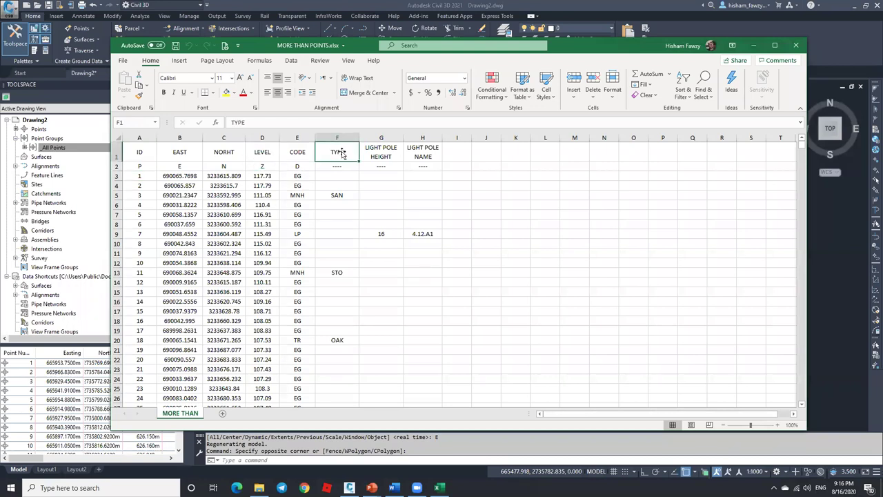
left_click(303, 197)
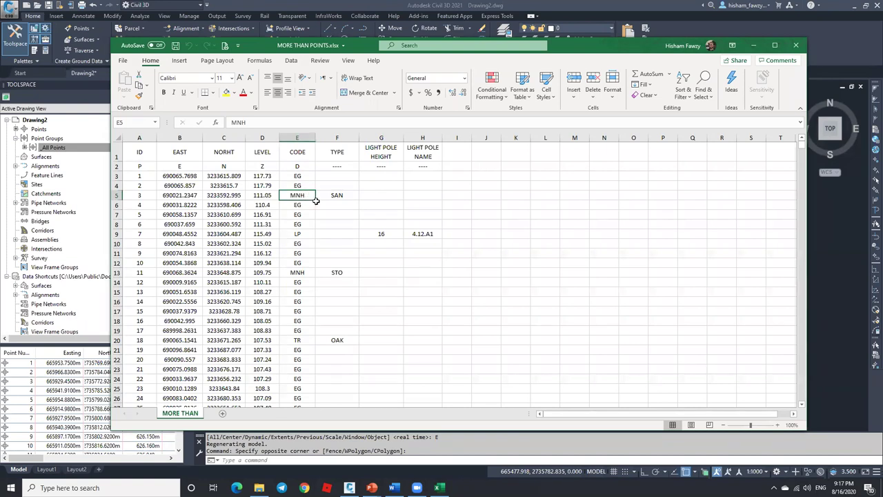
left_click(340, 198)
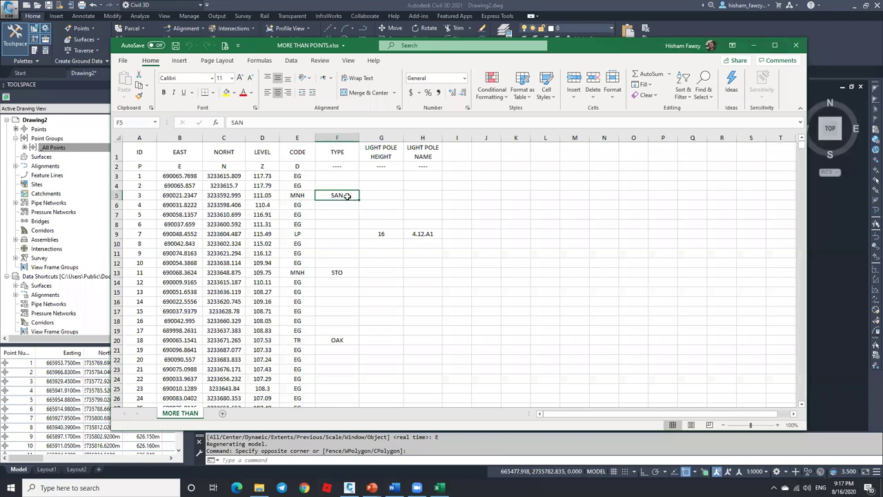
left_click(350, 271)
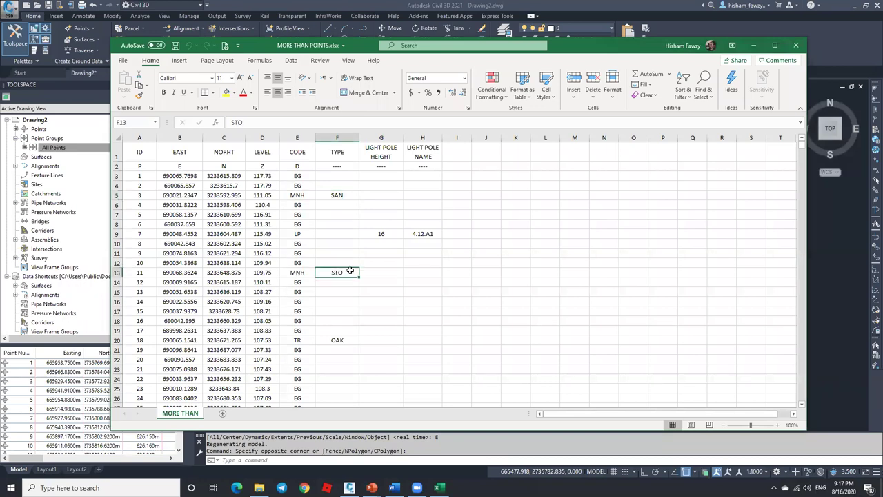
left_click(297, 342)
left_click(348, 340)
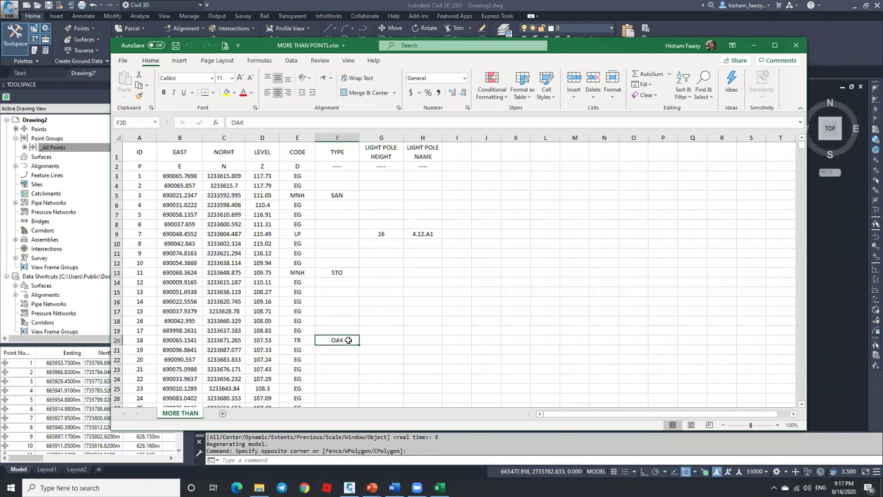
Compare the light pole point's LP code with the EG code and examine its light pole height and name.
left_click(308, 235)
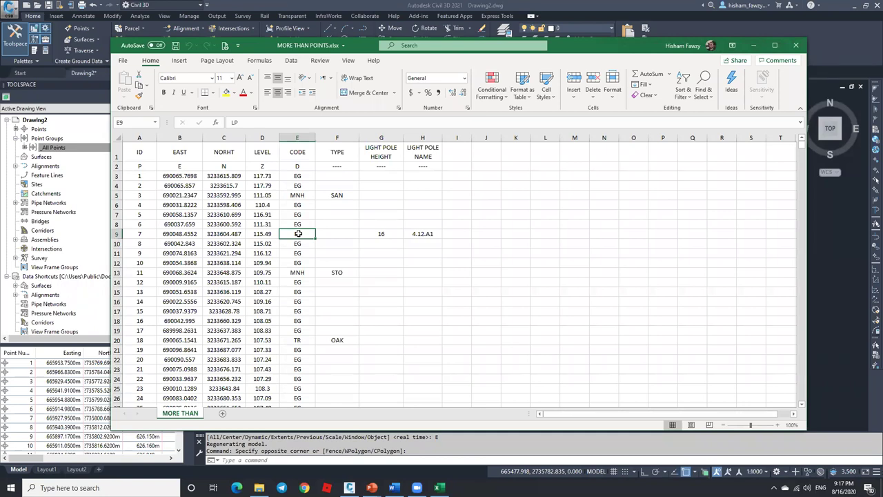
left_click(306, 175)
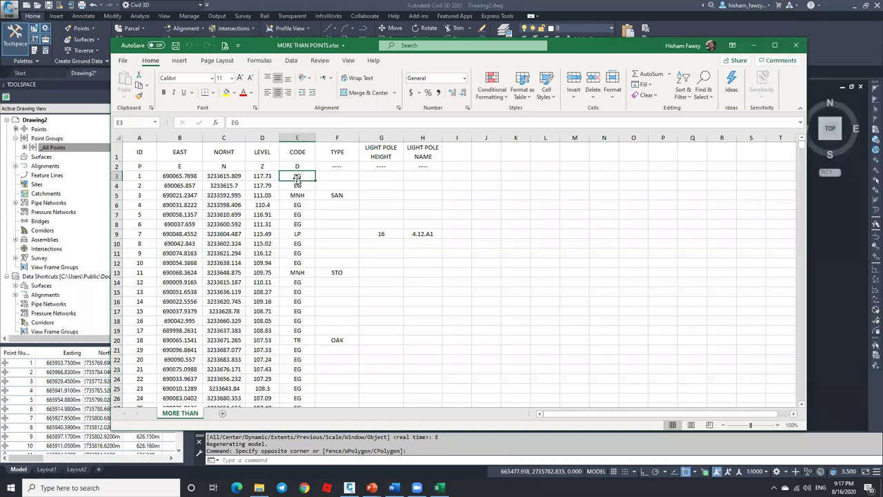
left_click(300, 234)
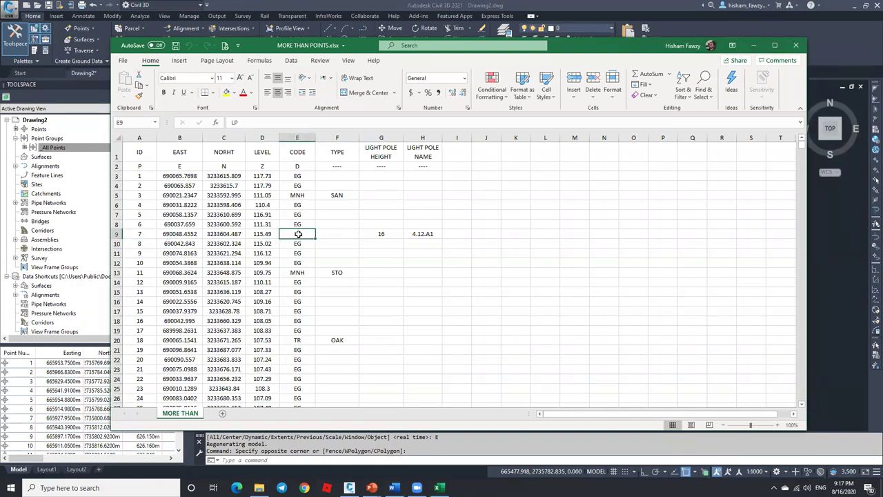
left_click(386, 235)
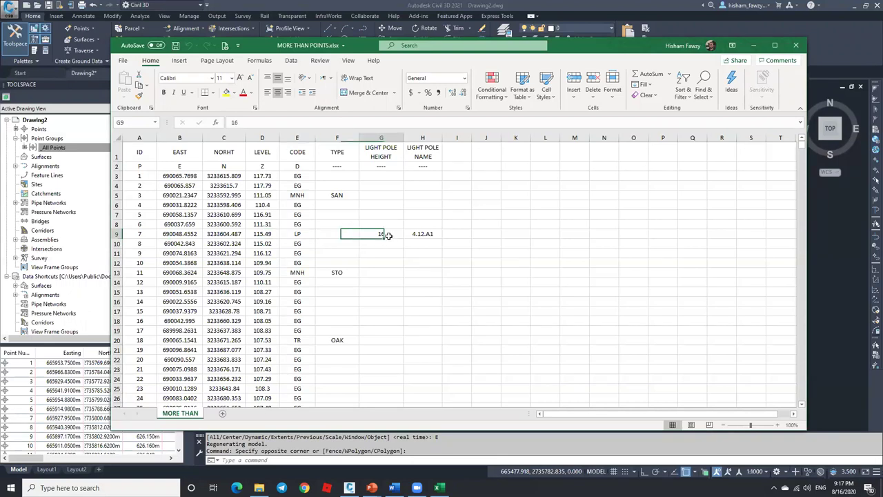
left_click(420, 235)
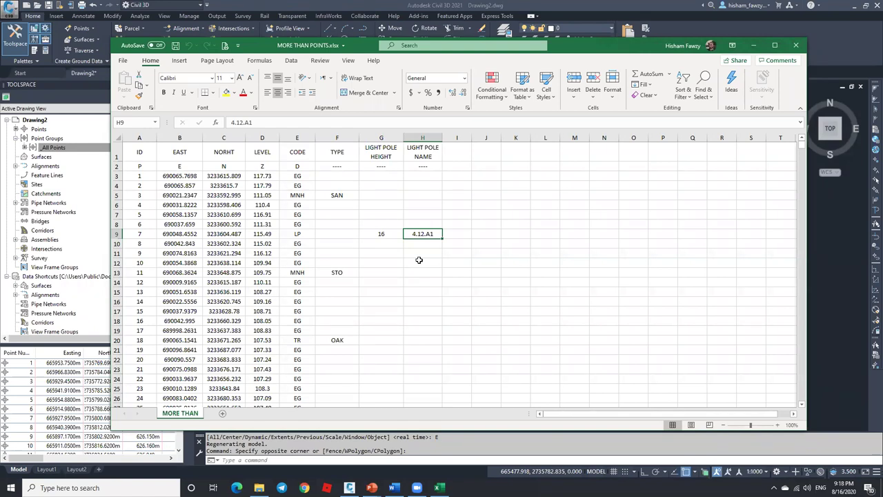
Review the extra column headers TYPE, LIGHT POLE HEIGHT and LIGHT POLE NAME, and minimize the workbook.
left_click(338, 156)
left_click(377, 154)
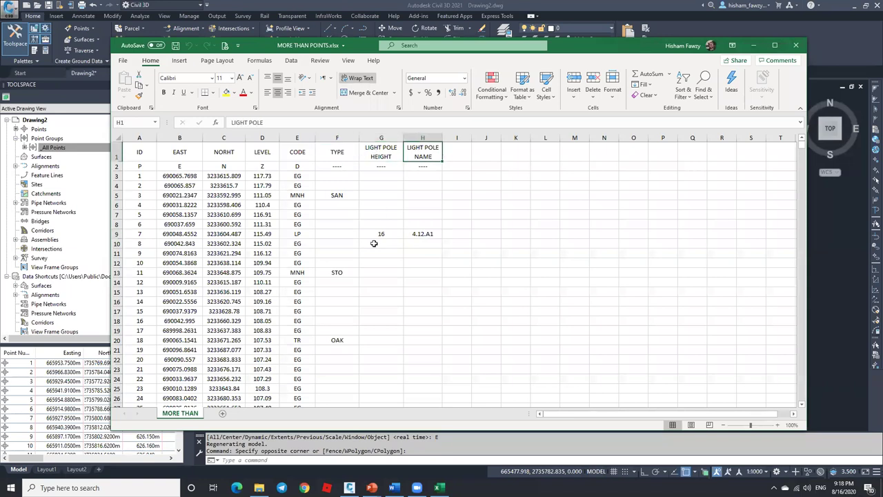
left_click(344, 154)
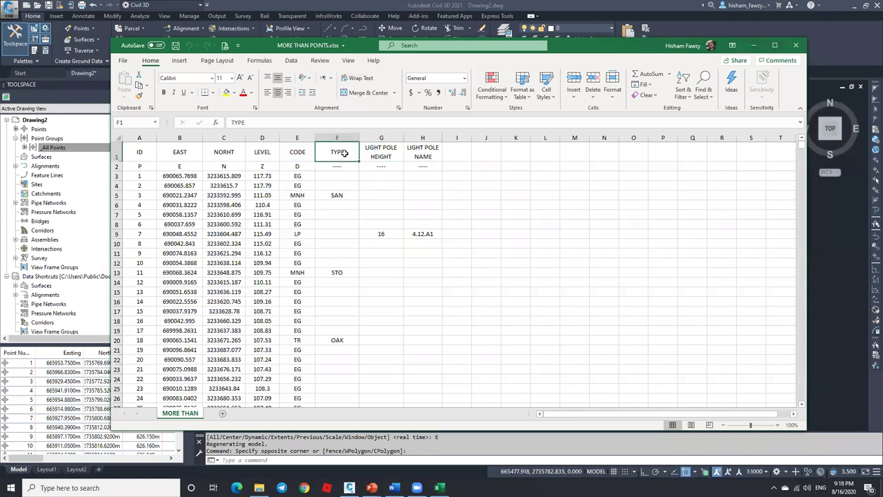
left_click(390, 150)
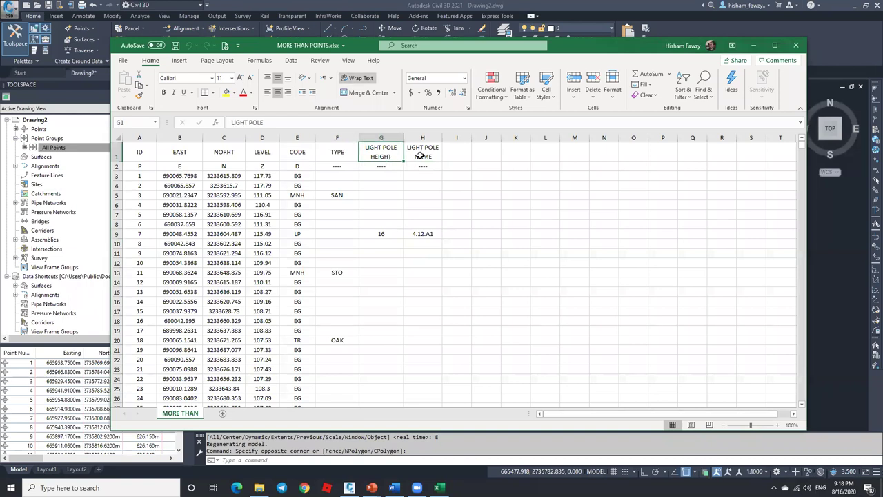
left_click(420, 155)
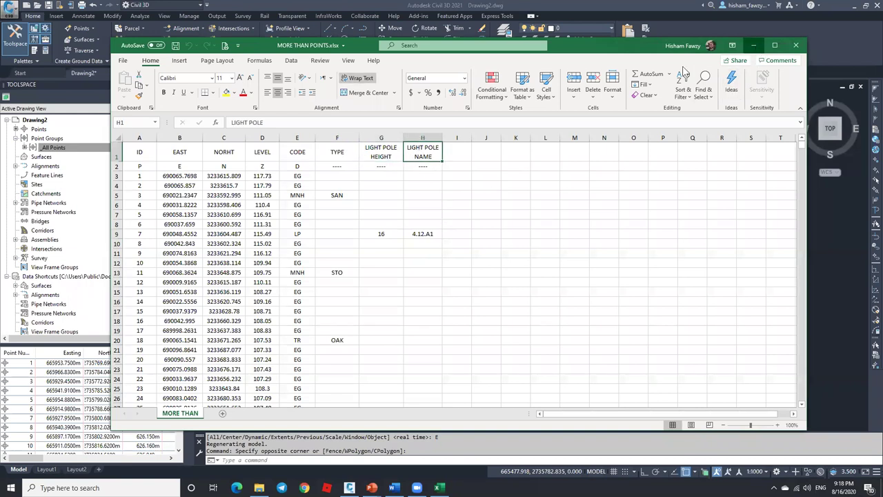
left_click(754, 45)
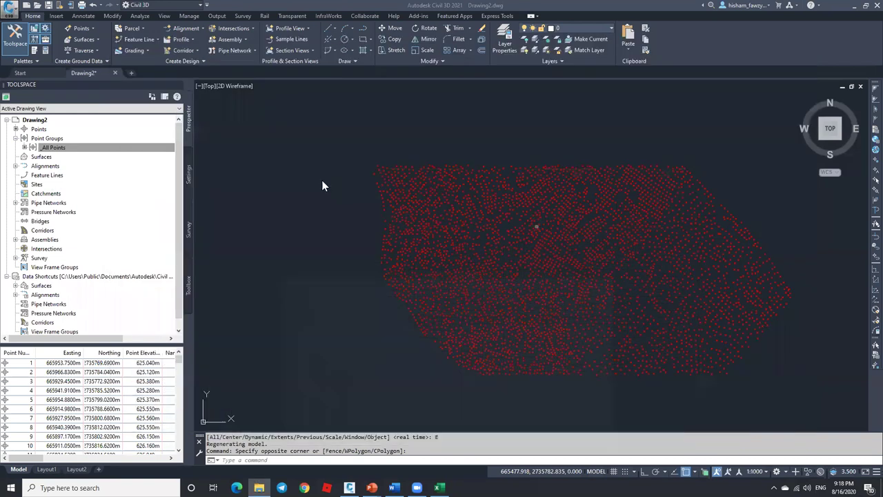
Create a new drawing in Civil 3D and expand the Point collection in its drawing settings.
left_click(135, 83)
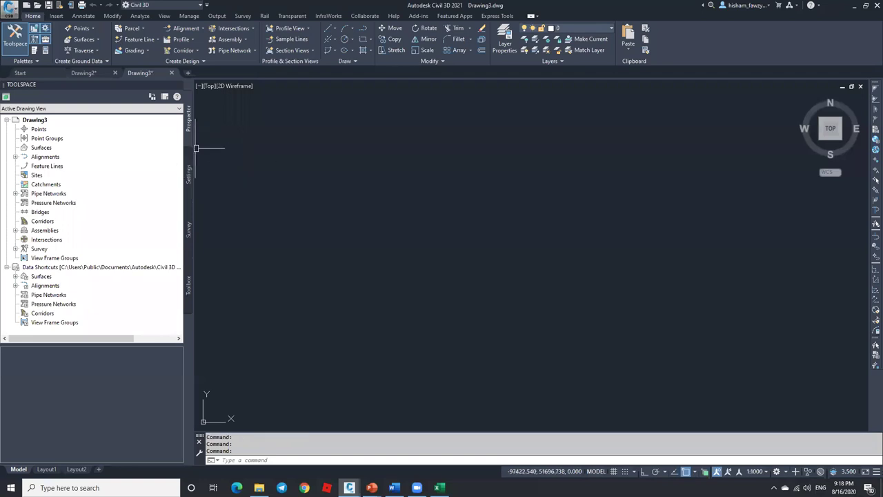
left_click(189, 172)
left_click(15, 138)
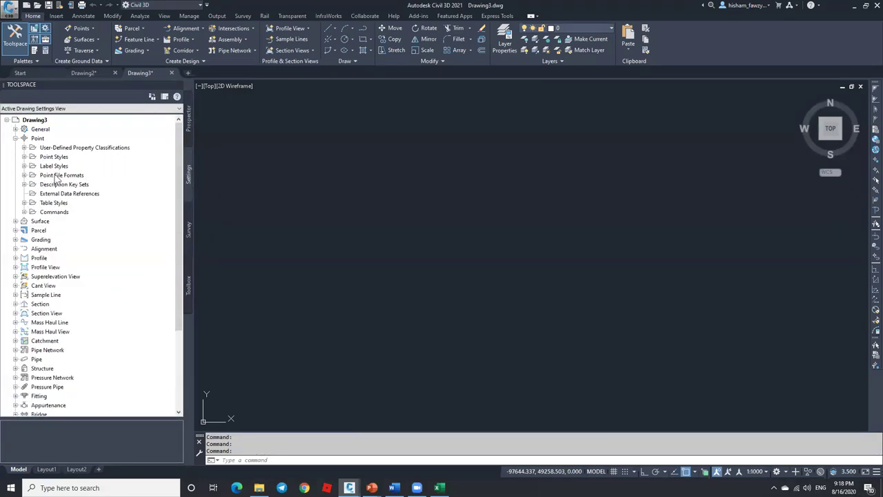
Copy the PENZD (comma delimited) point file format and name the copy with the author's first name.
left_click(25, 175)
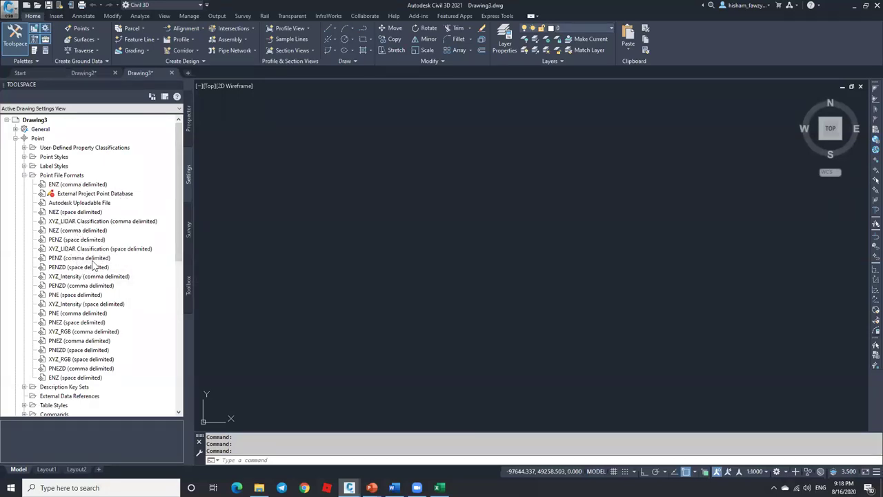
right_click(102, 287)
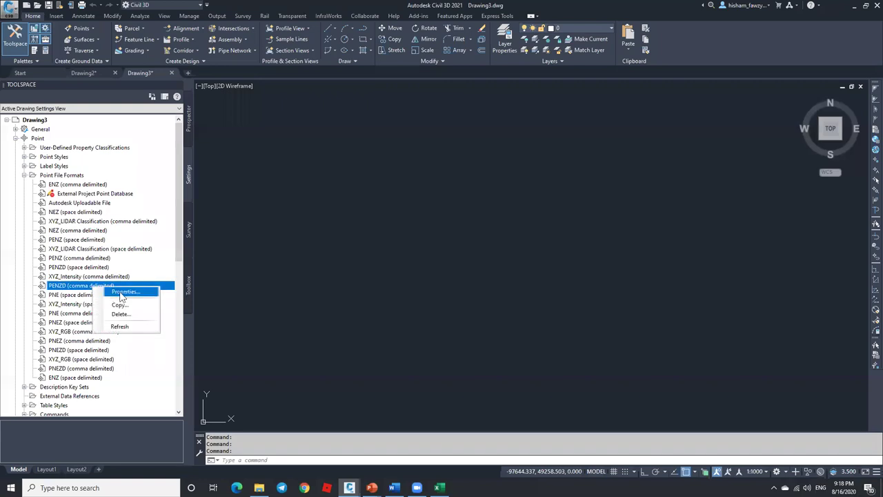
left_click(118, 305)
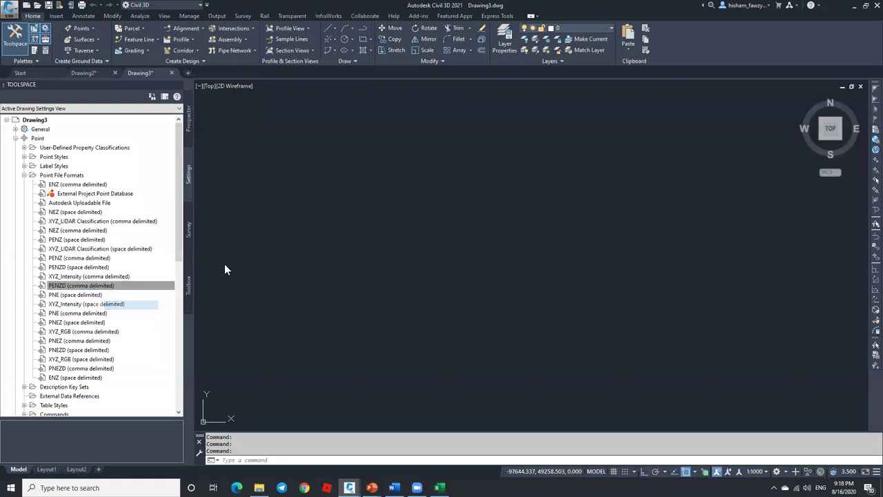
left_click_drag(384, 167, 282, 167)
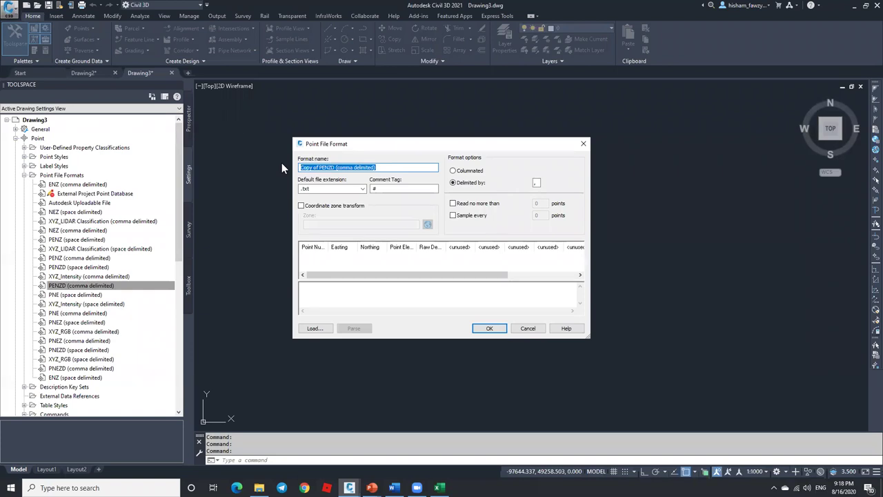
type("HISHAM")
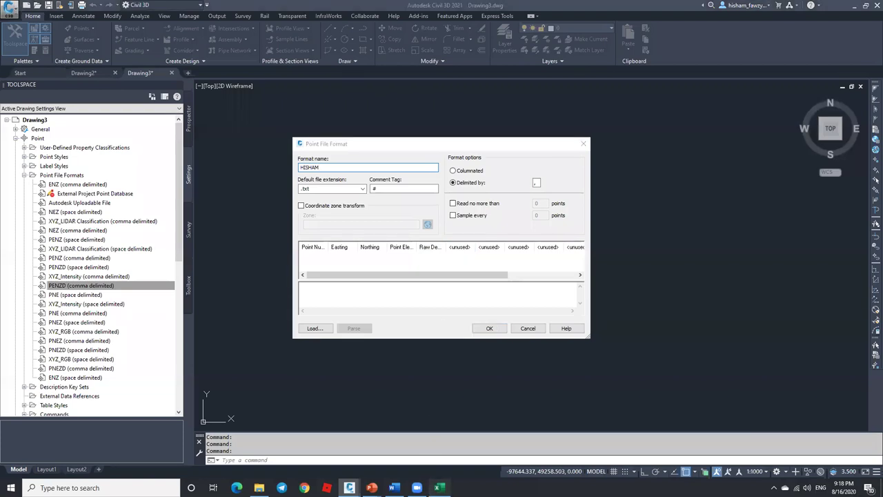
Compare the workbook's extra columns with the column names available for the format's first unused column.
left_click(439, 487)
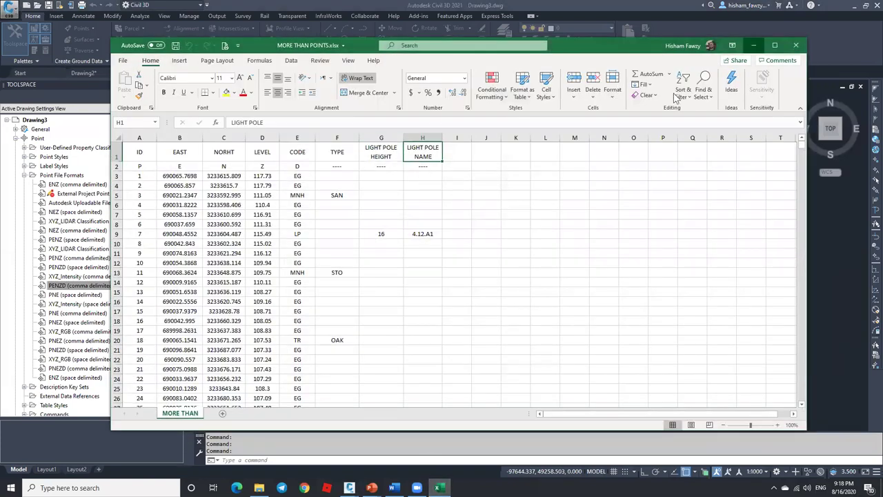
left_click(754, 46)
left_click(469, 246)
left_click(471, 231)
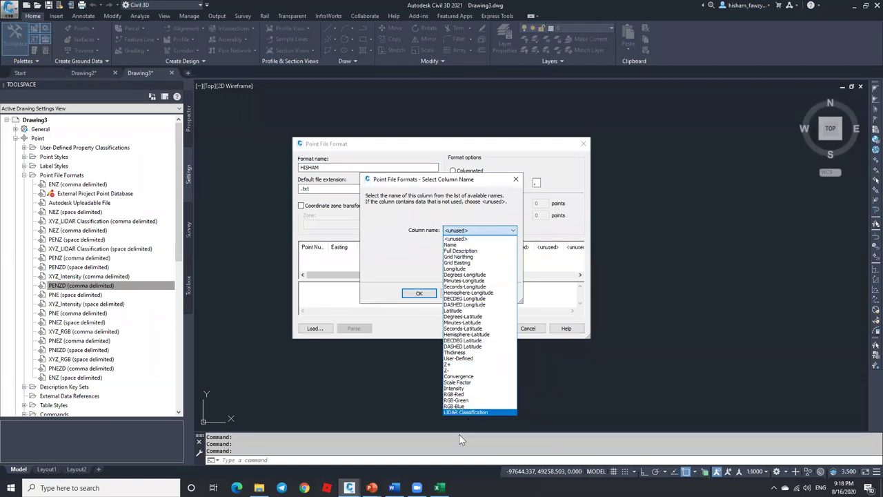
left_click(439, 487)
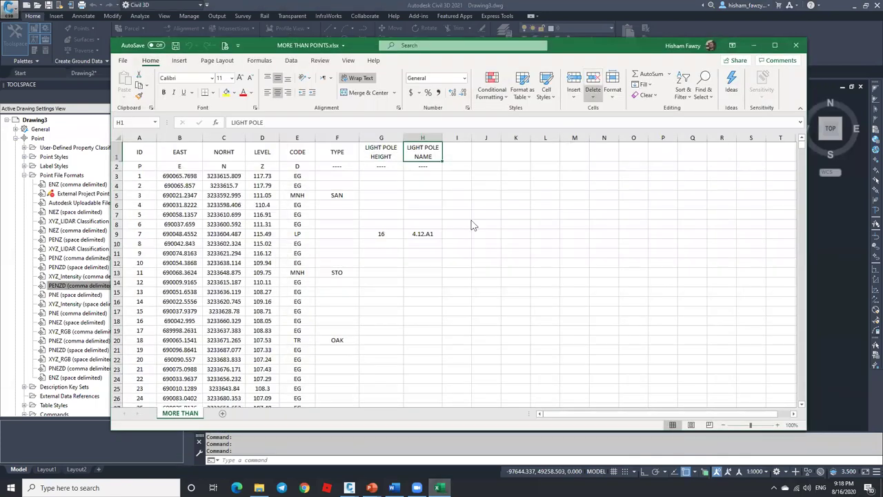
key("alt+Tab")
left_click(479, 229)
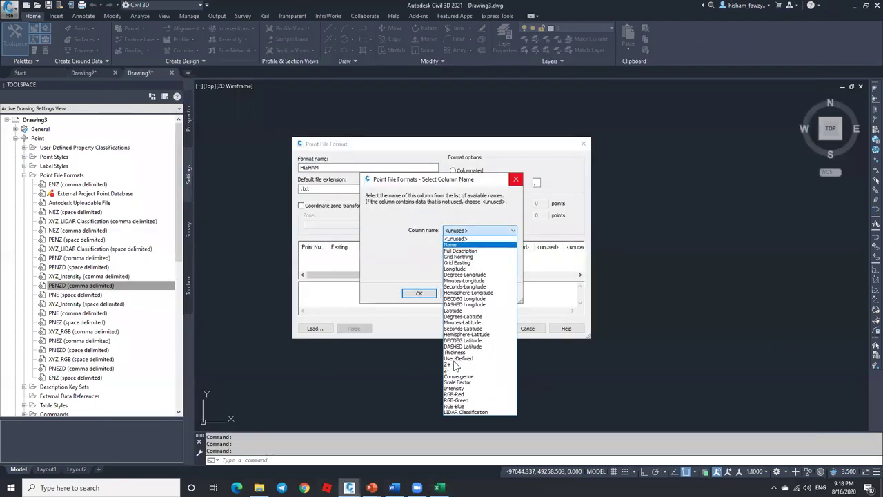
left_click(453, 239)
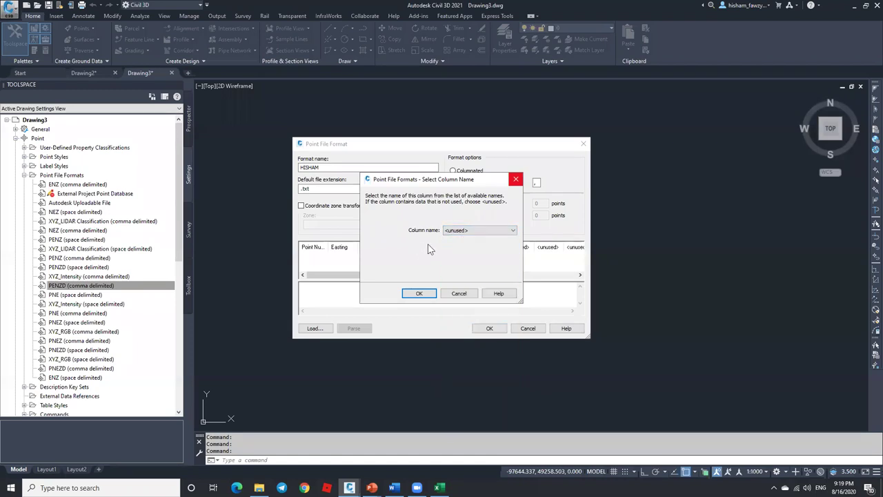
left_click(462, 232)
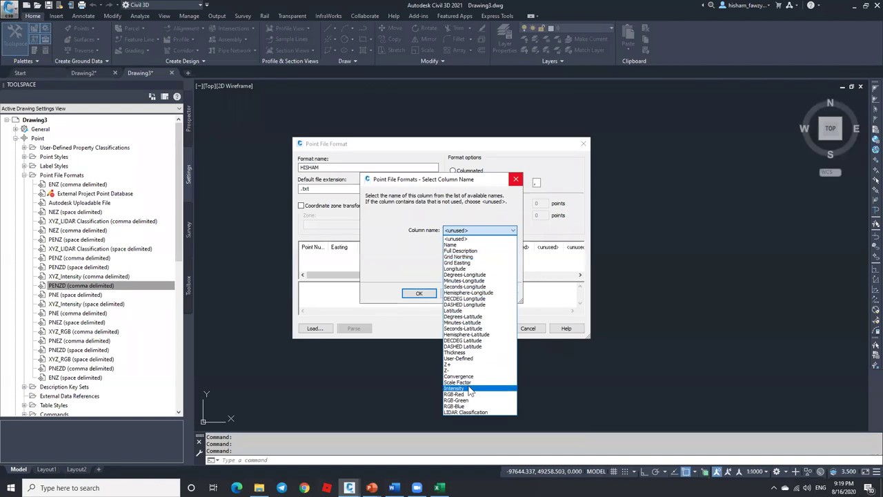
left_click(455, 364)
left_click(431, 292)
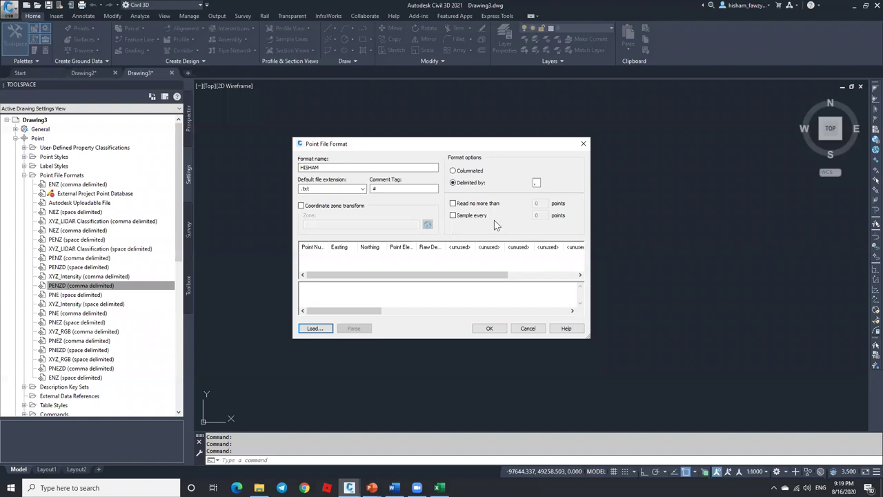
Save the copied point file format, select it in the list and collapse the Point File Formats collection.
left_click(489, 327)
left_click(93, 332)
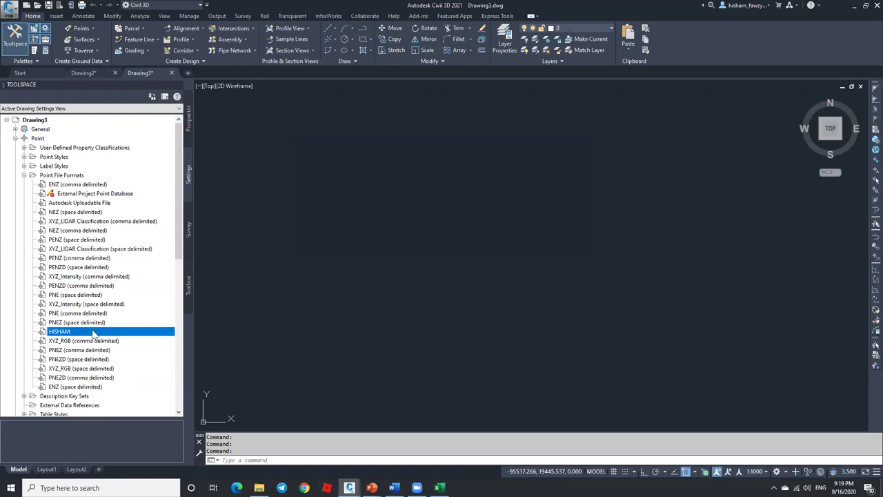
double_click(52, 175)
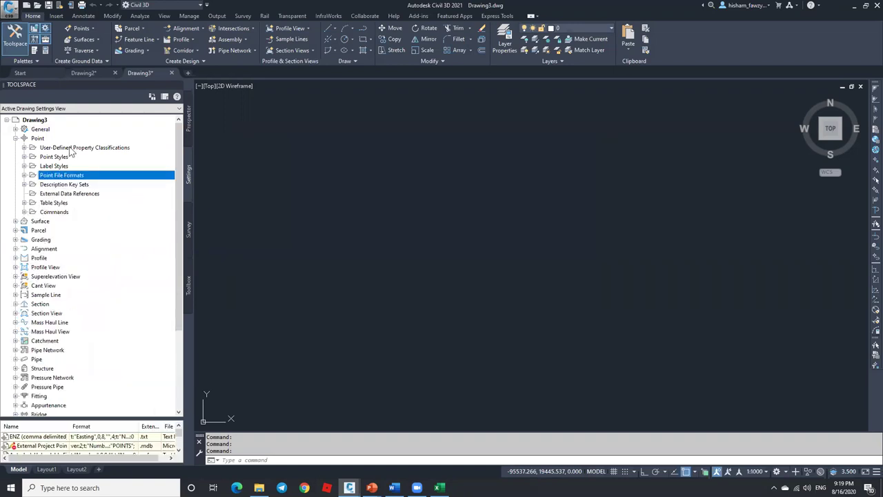
Create a user-defined point property named Type with the String field type under the Unclassified classification.
left_click(24, 147)
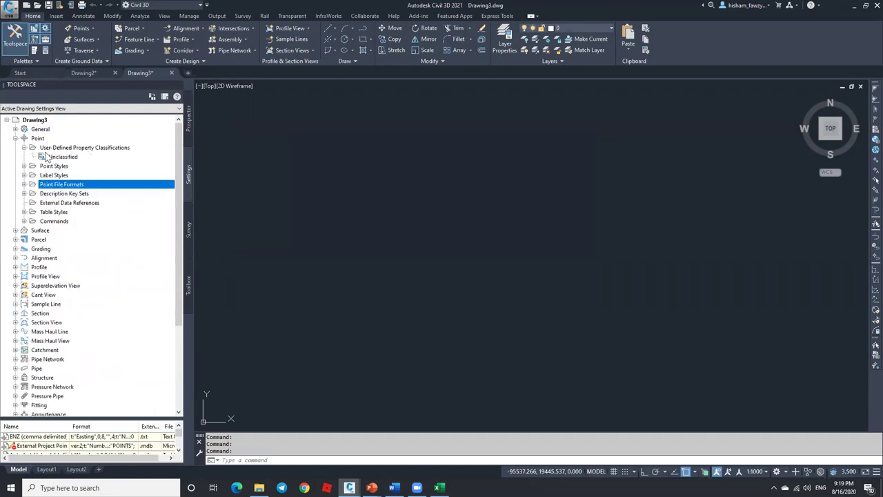
right_click(84, 159)
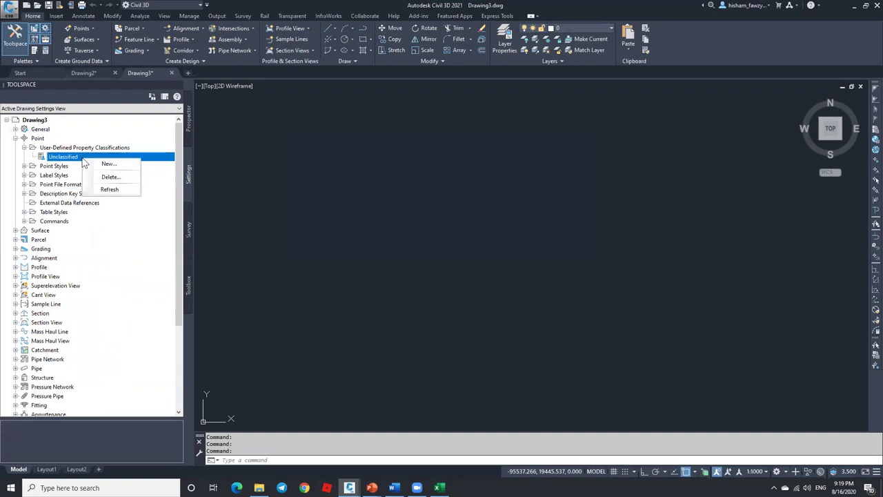
left_click(123, 169)
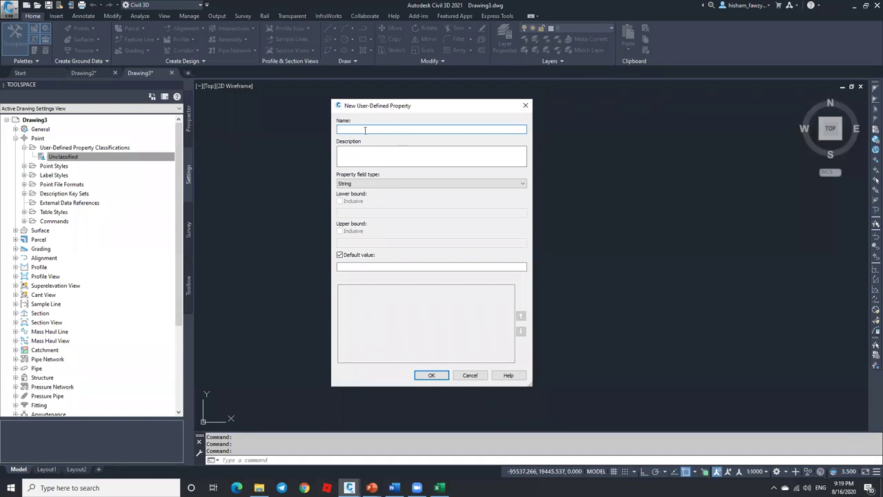
type("Type")
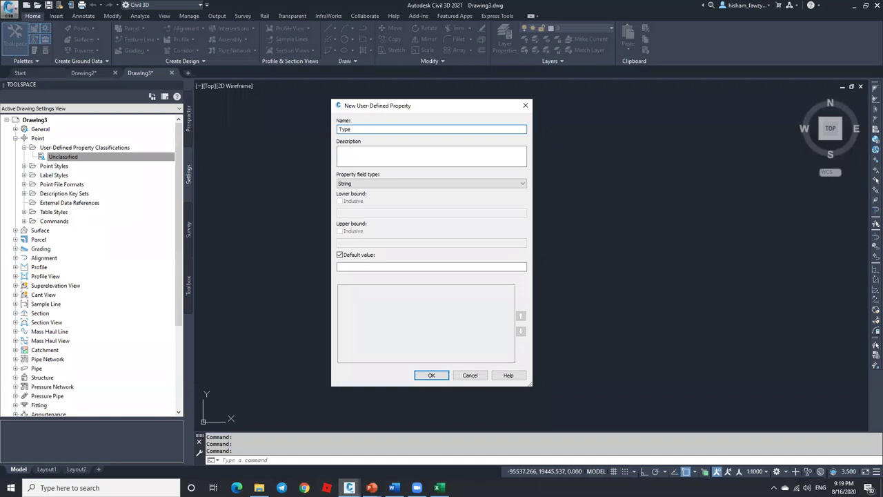
left_click(400, 185)
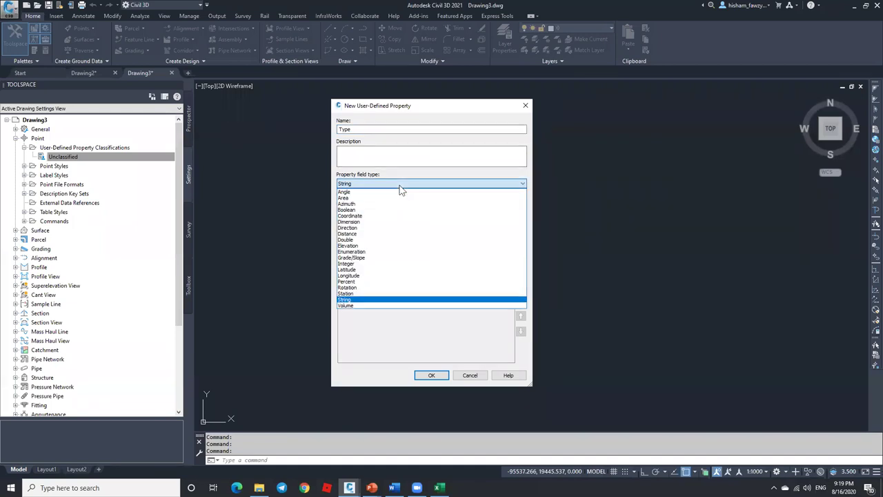
left_click(351, 300)
left_click(351, 257)
left_click(348, 258)
left_click(364, 265)
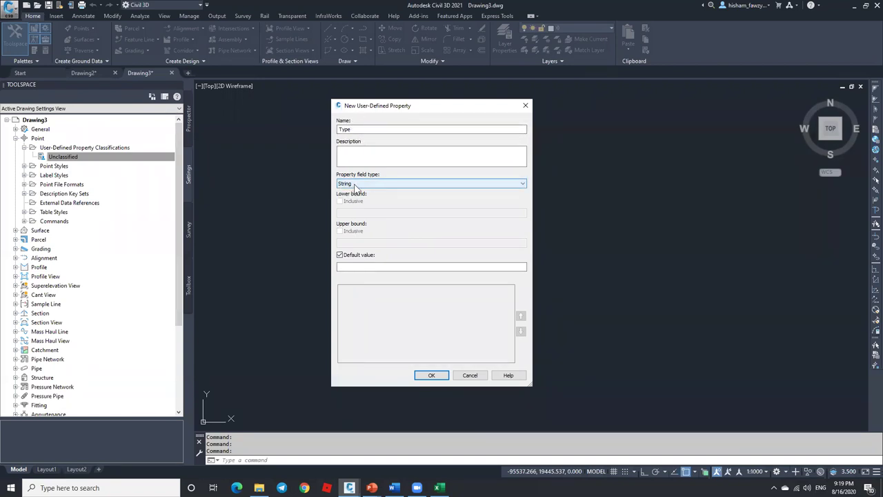
left_click(431, 374)
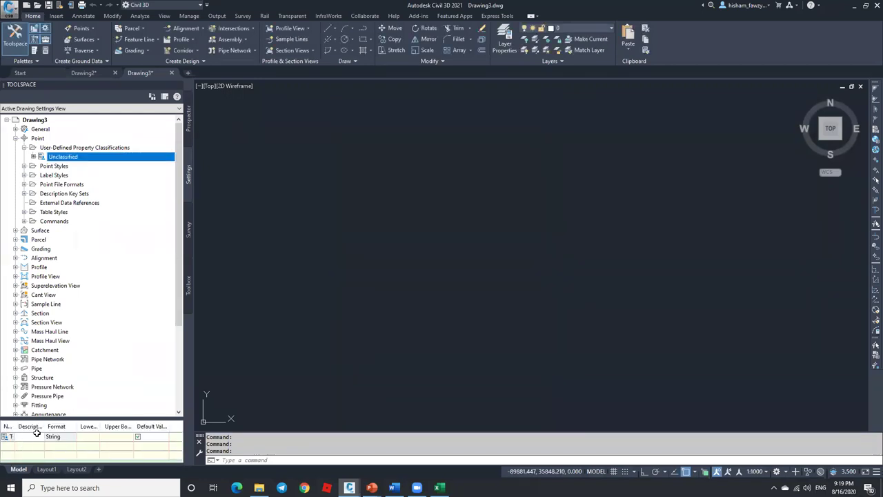
Add a second Unclassified point property named LP Height with the String field type.
right_click(88, 157)
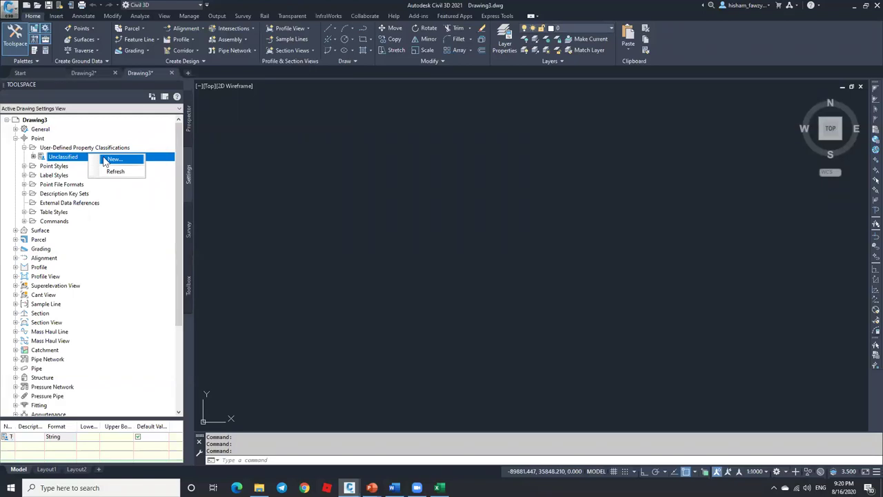
left_click(112, 161)
type("lp")
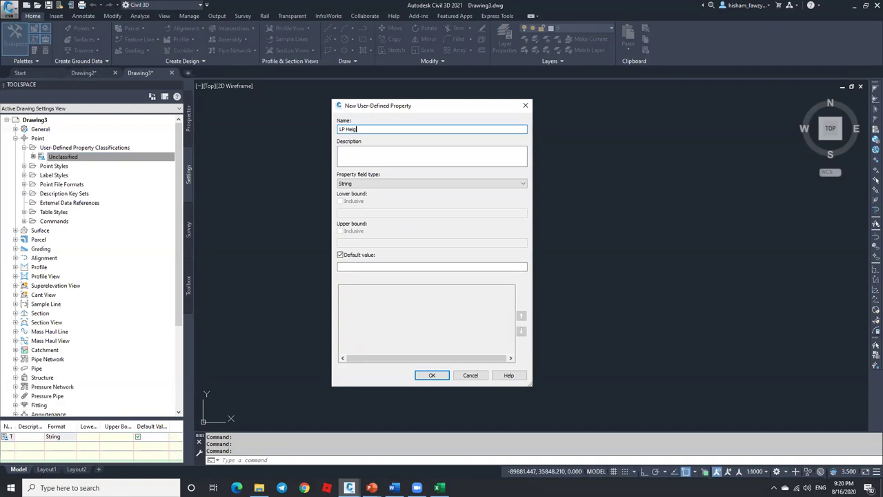
left_click(391, 183)
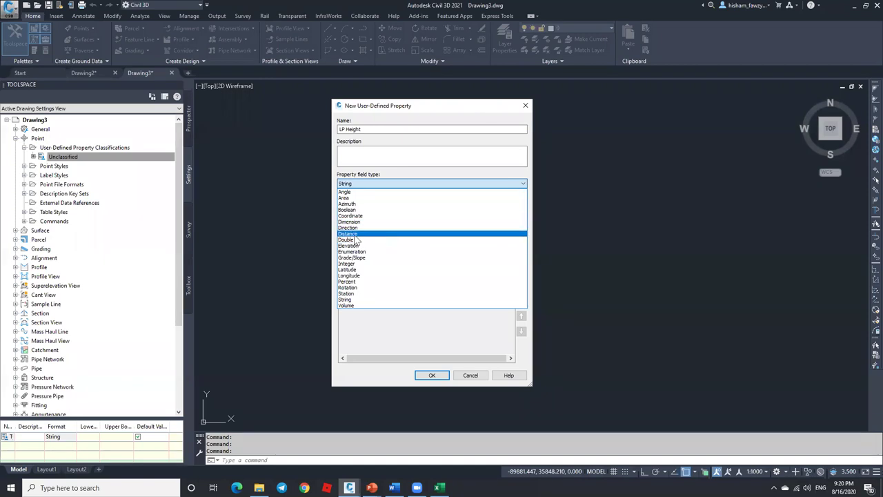
left_click(356, 301)
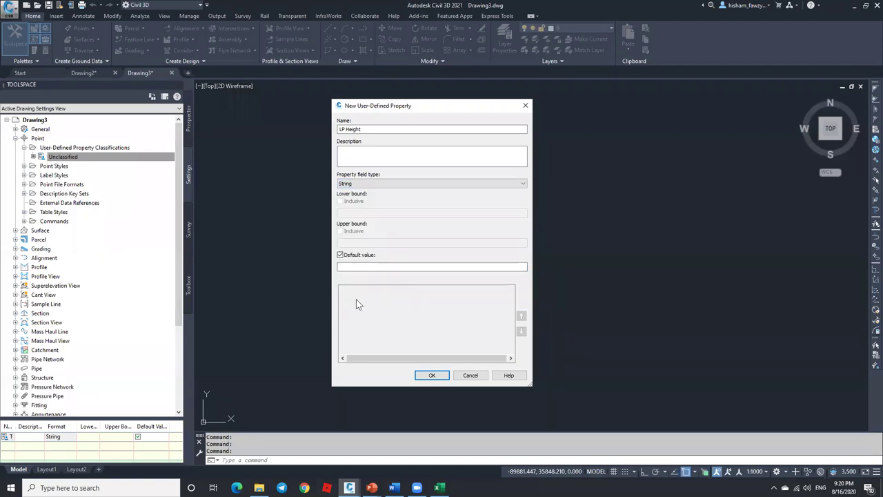
left_click(429, 375)
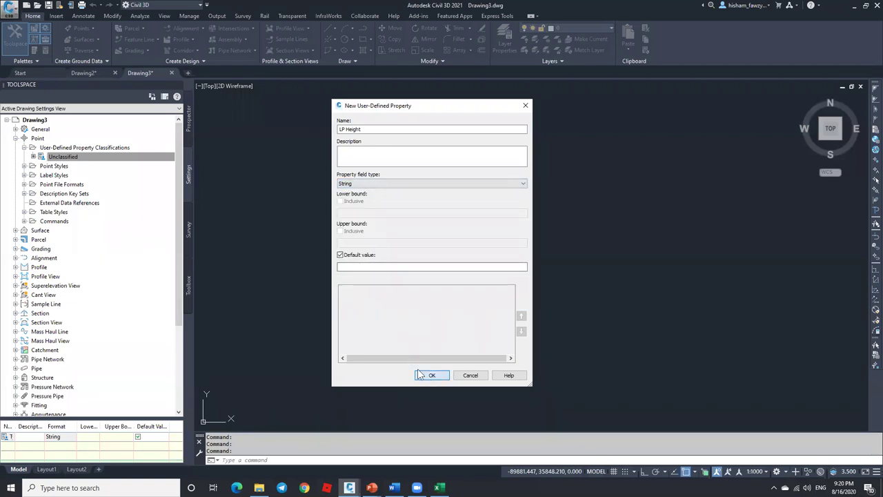
Review the LIGHT POLE HEIGHT column in the MORE THAN POINTS.xlsx workbook and minimize the workbook.
left_click(437, 487)
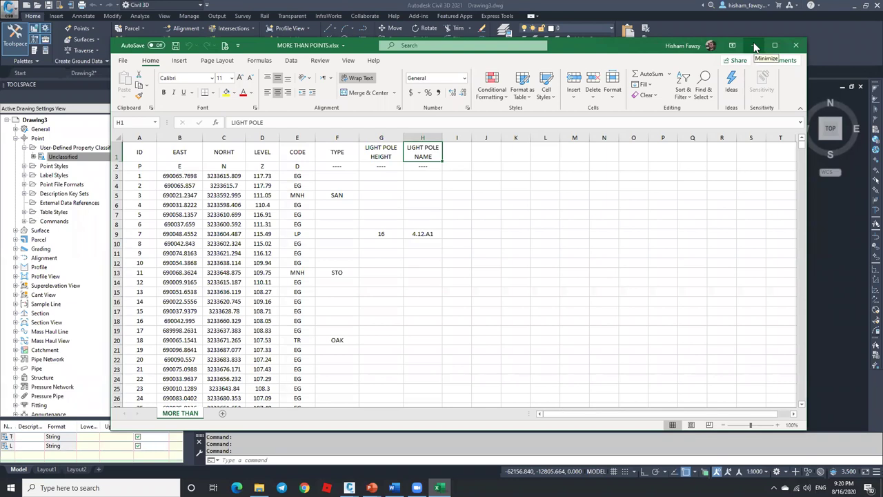
left_click(380, 159, "shift")
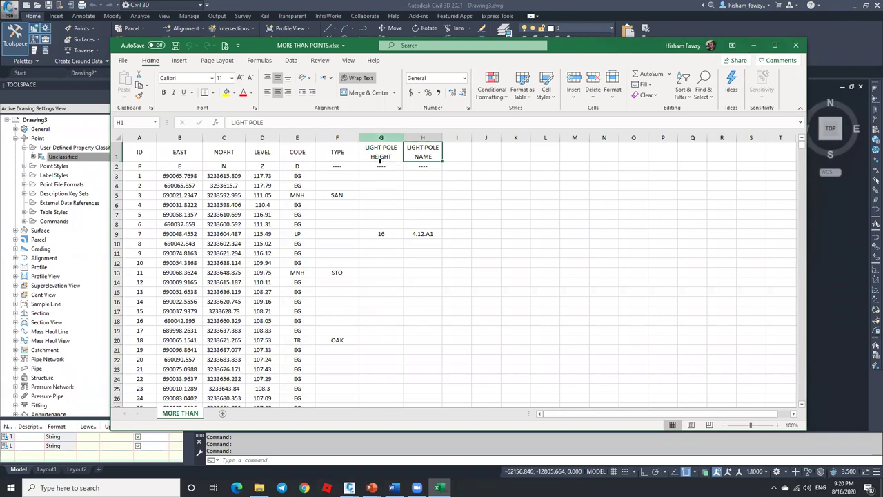
left_click(380, 138)
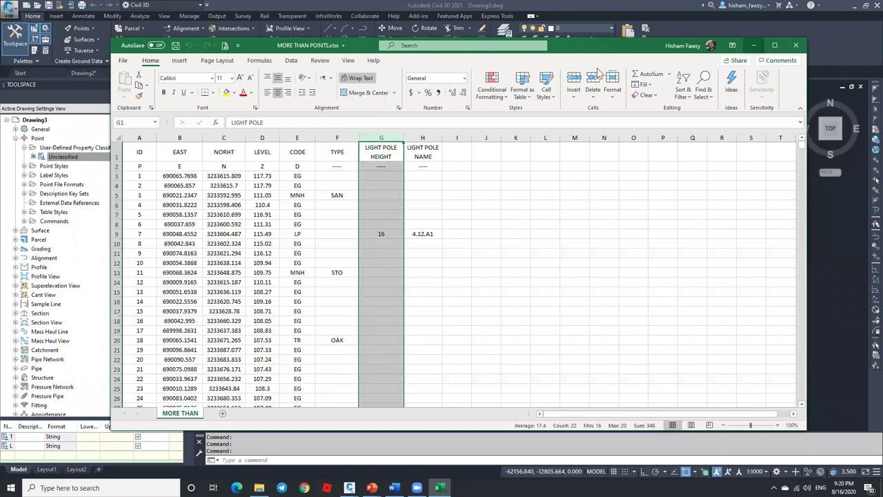
left_click(753, 45)
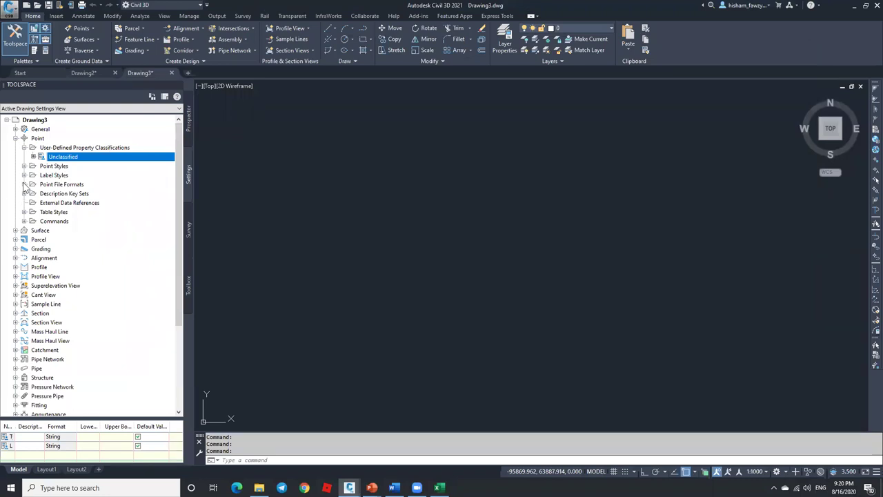
Reopen the custom point file format's properties and assign Type to the first unused column after Raw Description.
left_click(24, 184)
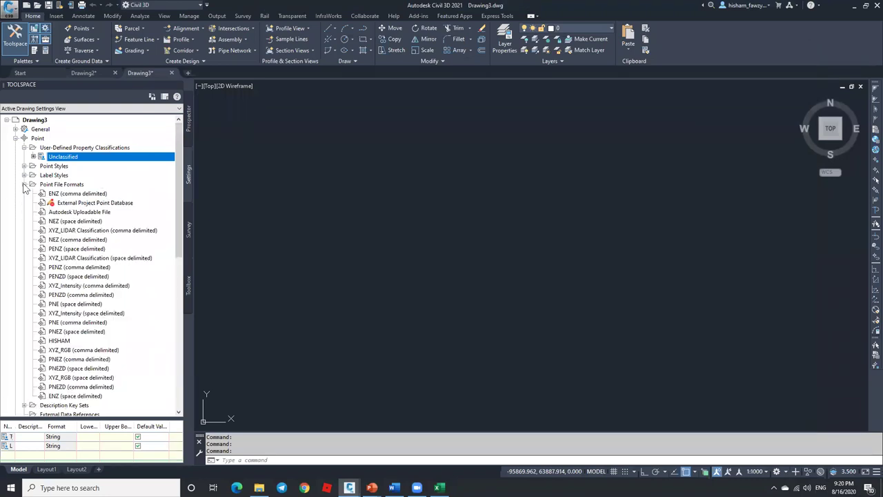
right_click(71, 342)
left_click(104, 347)
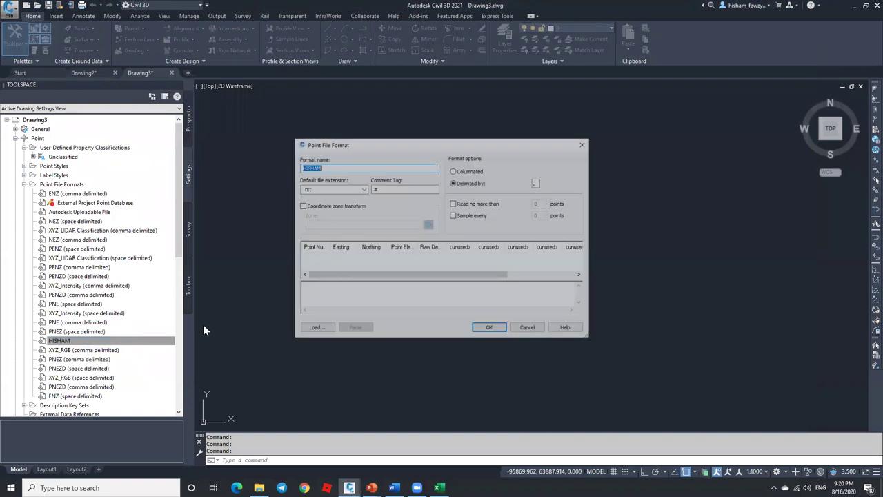
left_click(461, 247)
left_click(449, 230)
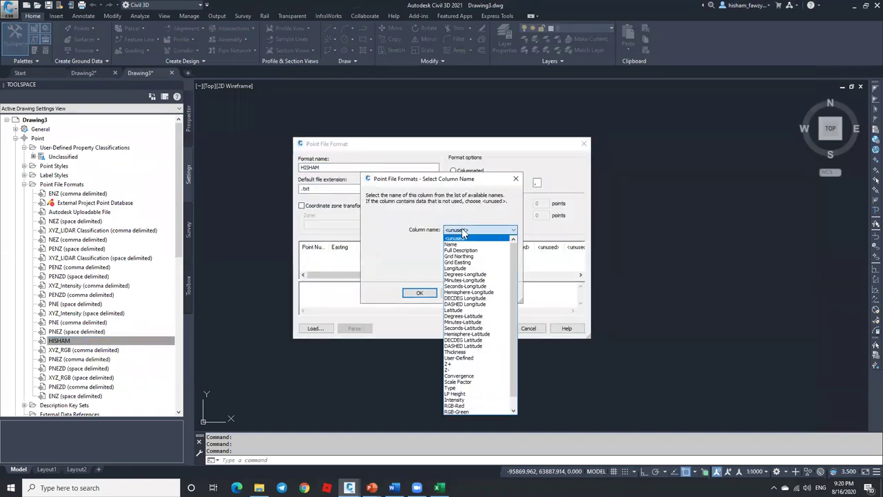
left_click(452, 389)
left_click(420, 293)
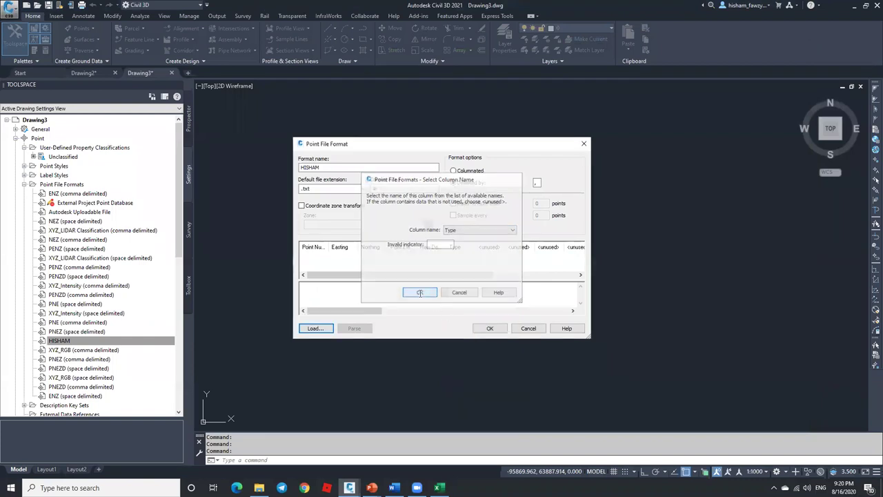
Assign LP Height to the unused column after Type and accept the custom point file format.
left_click(491, 248)
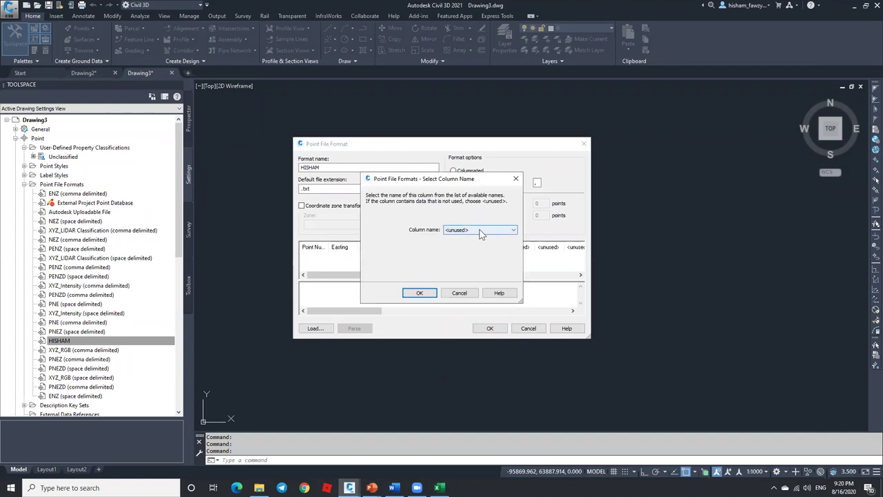
left_click(481, 230)
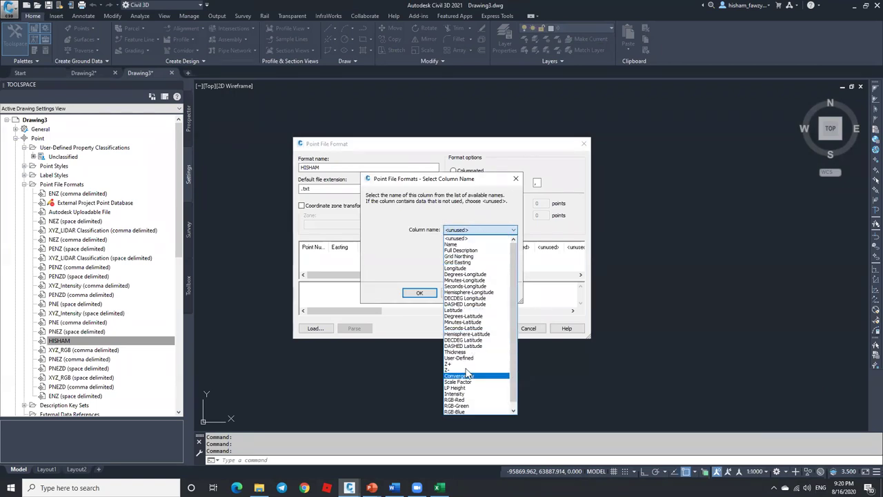
left_click(461, 389)
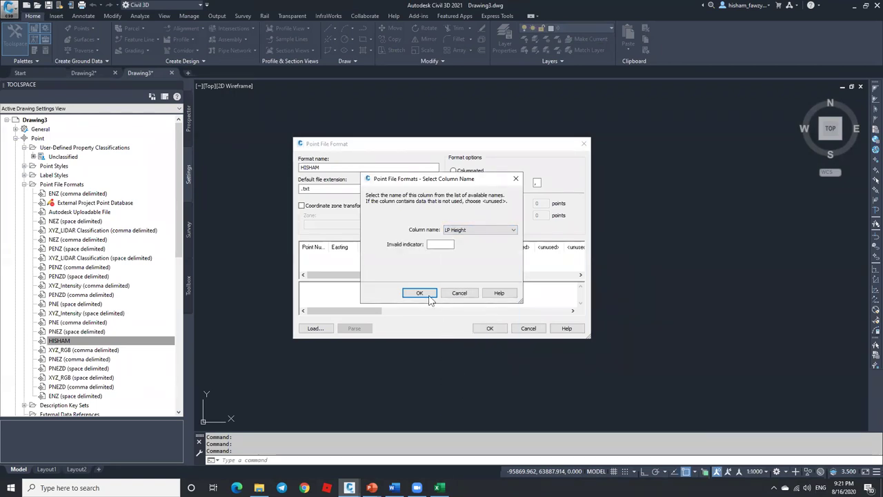
left_click(420, 293)
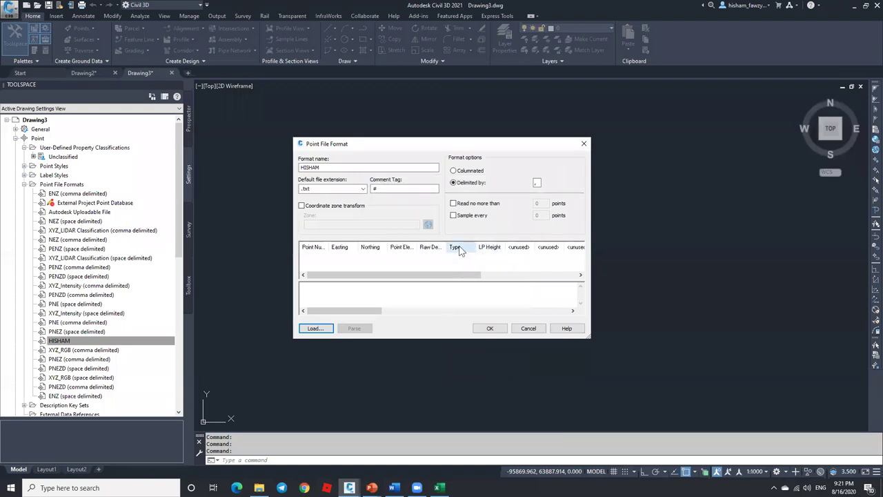
left_click(495, 329)
Switch to the MORE THAN POINTS.xlsx workbook and start a CONCATENATE formula in cell I3 with A3 followed by a comma separator.
left_click(439, 487)
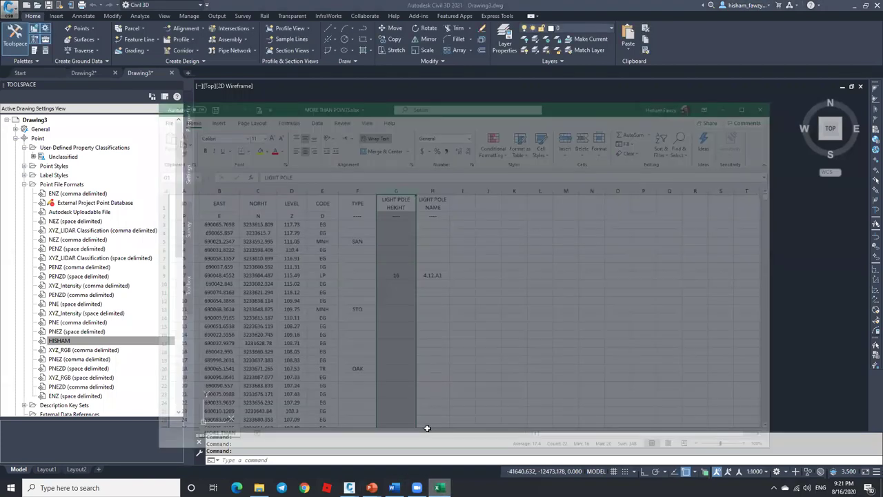
left_click(453, 177)
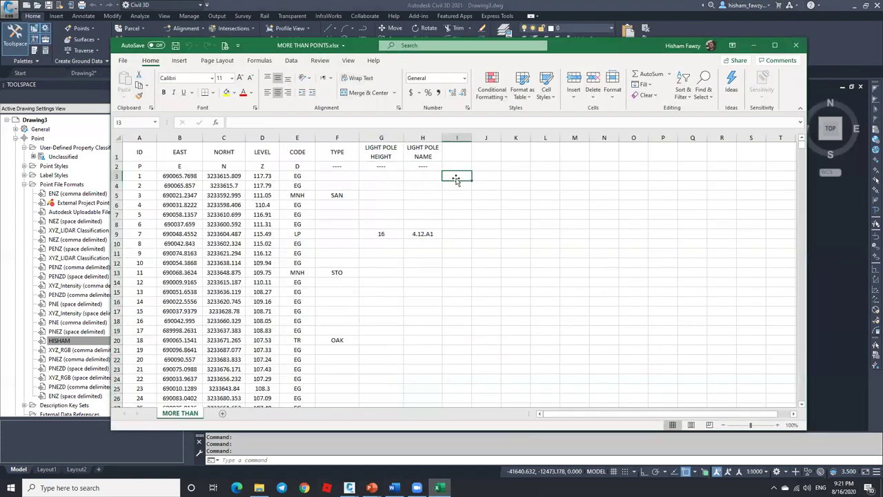
type("=conc")
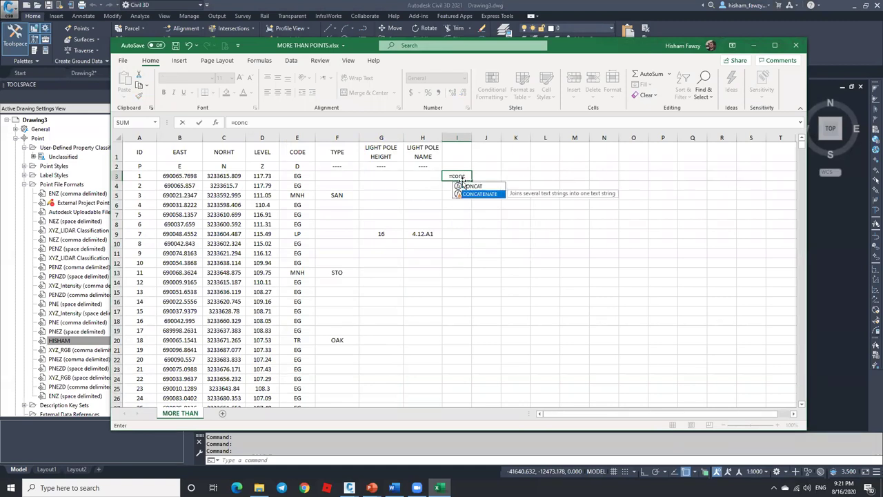
key("Tab")
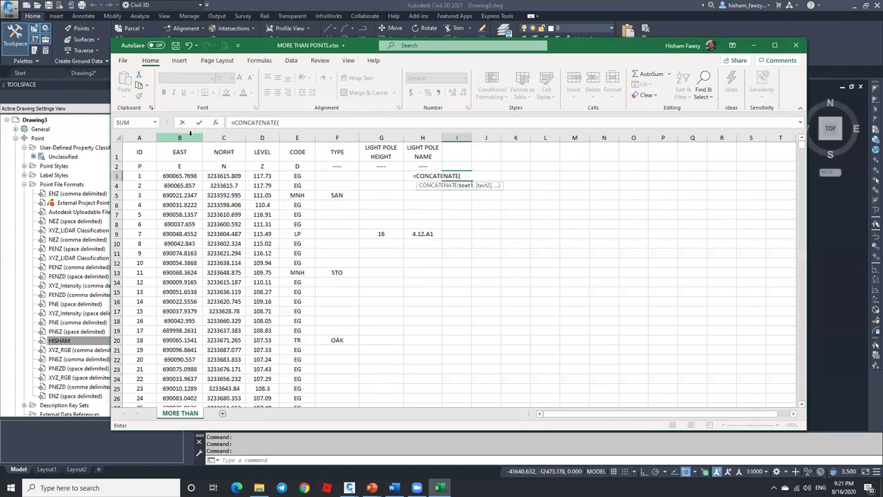
left_click(215, 122)
left_click(147, 174)
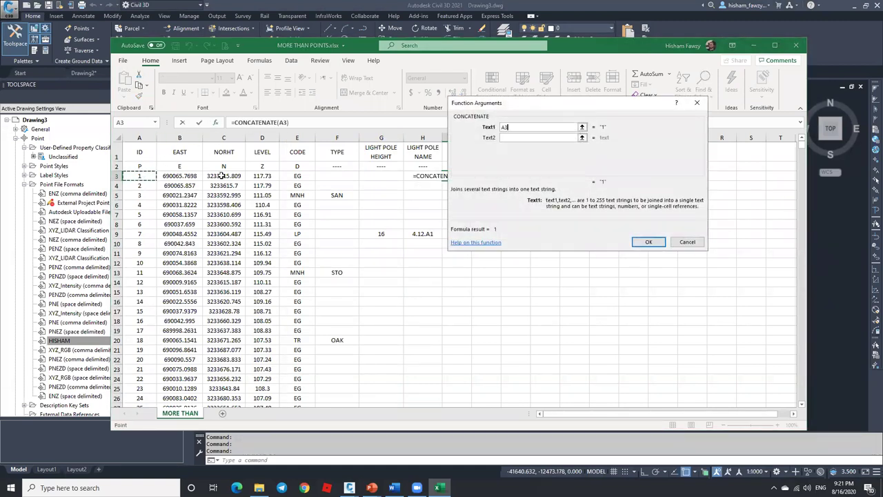
key("Tab")
type(",")
key("Tab")
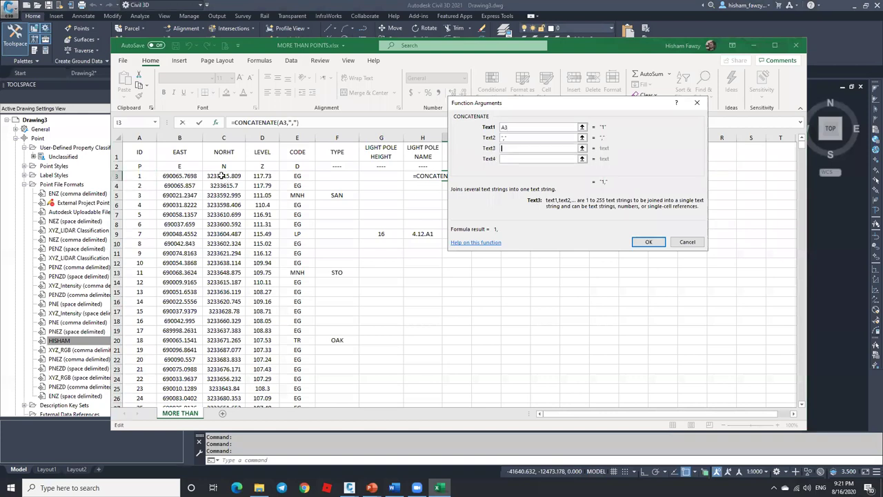
Extend the CONCATENATE arguments with B3, C3 and D3, separating them with commas.
left_click(195, 176)
key("Tab")
type(",")
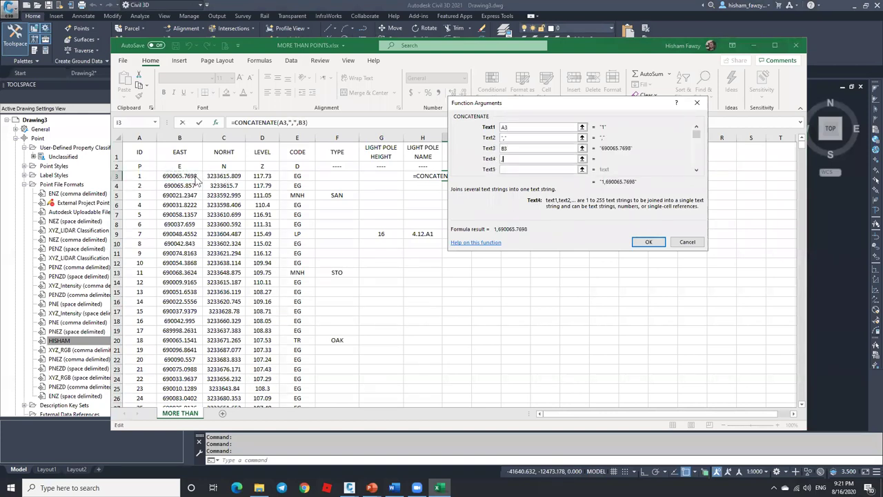
left_click(216, 176)
key("Tab")
type(",")
key("Tab")
key("Tab")
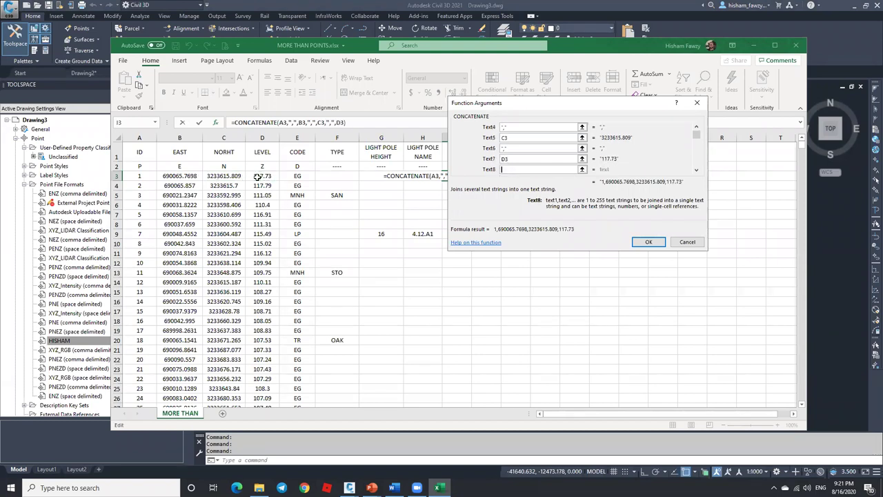
Add a comma separator, the code cell E3 and another comma separator to the CONCATENATE arguments.
type("\",\"")
key("Tab")
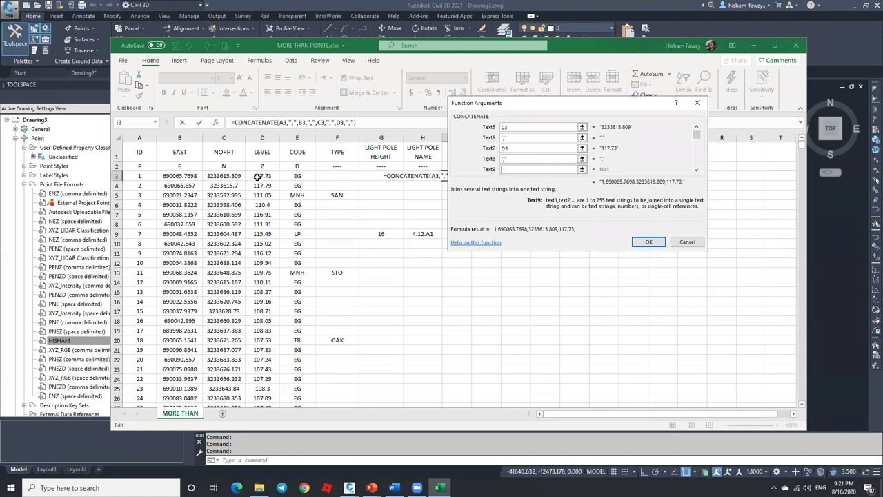
left_click(298, 177)
key("Tab")
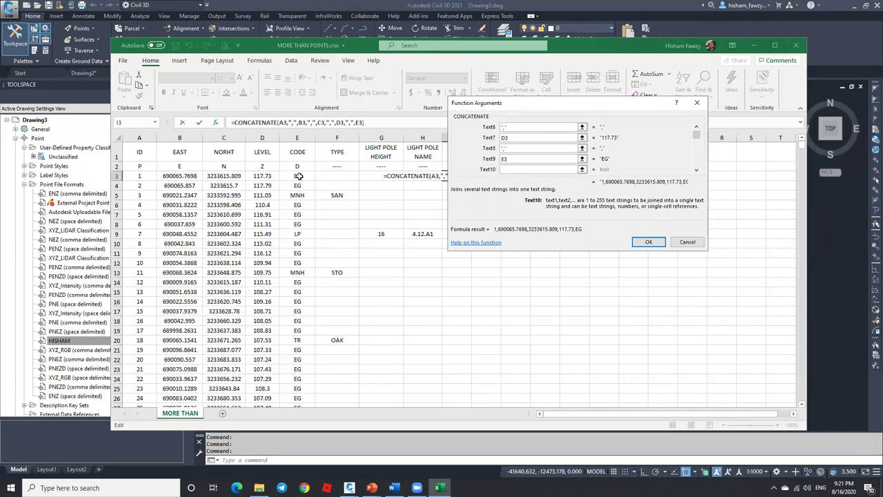
type("\",\"")
key("Tab")
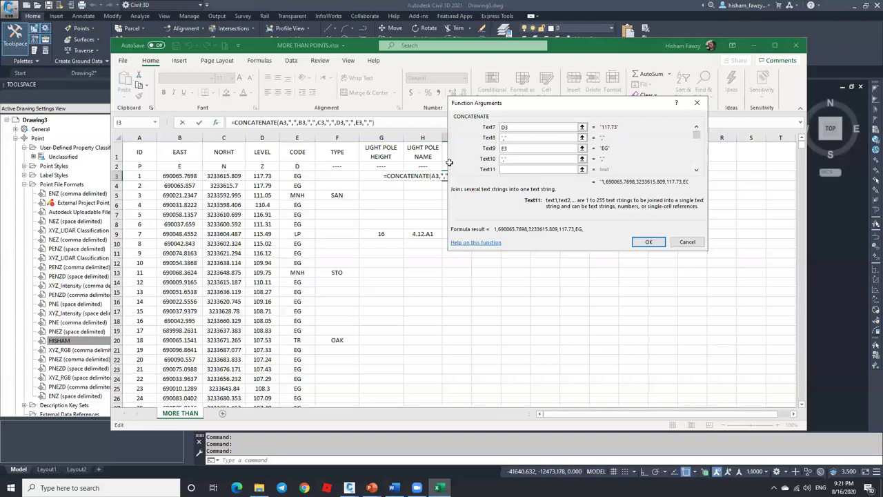
Complete the CONCATENATE formula with F3, a comma separator and G3, leaving out the light pole name column.
left_click(336, 176)
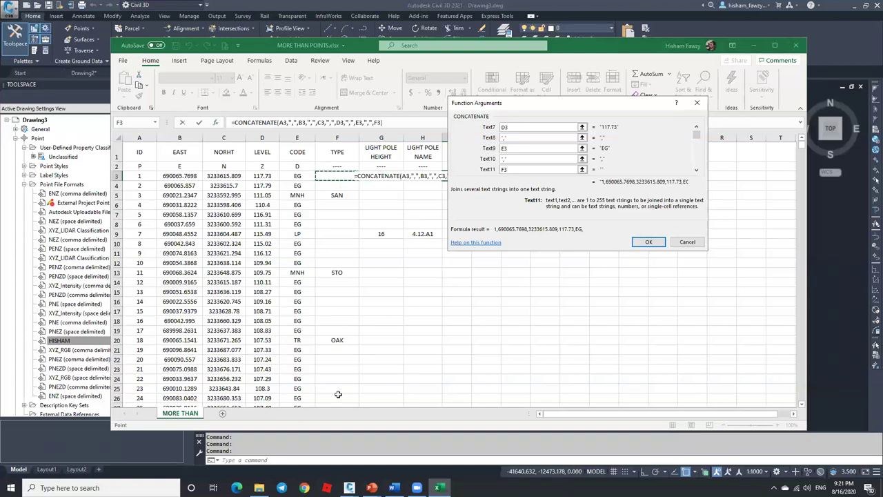
key("Tab")
type(",")
key("Tab")
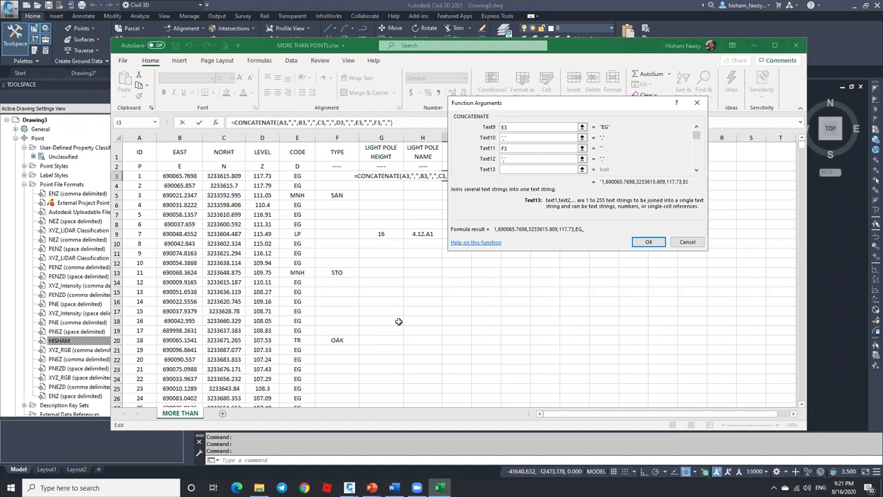
left_click(371, 176)
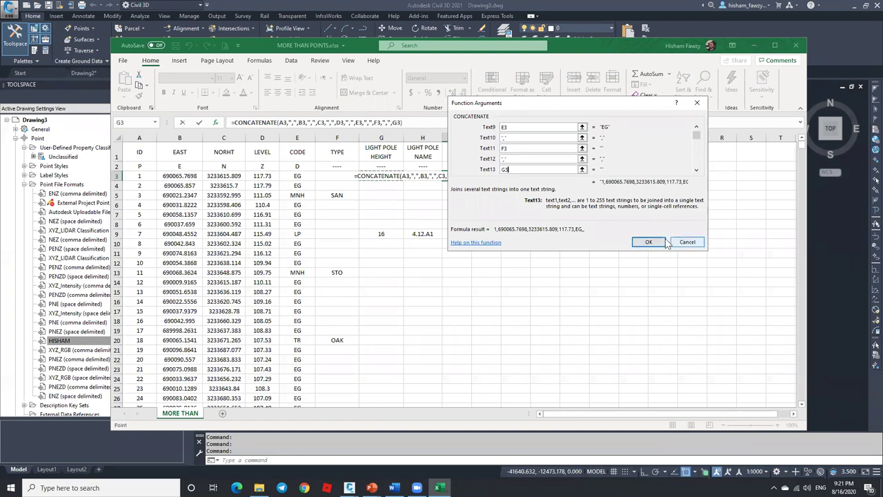
key("Return")
Fit column I to its contents, then fill the I3 formula down to point 1000 and copy the results.
double_click(473, 138)
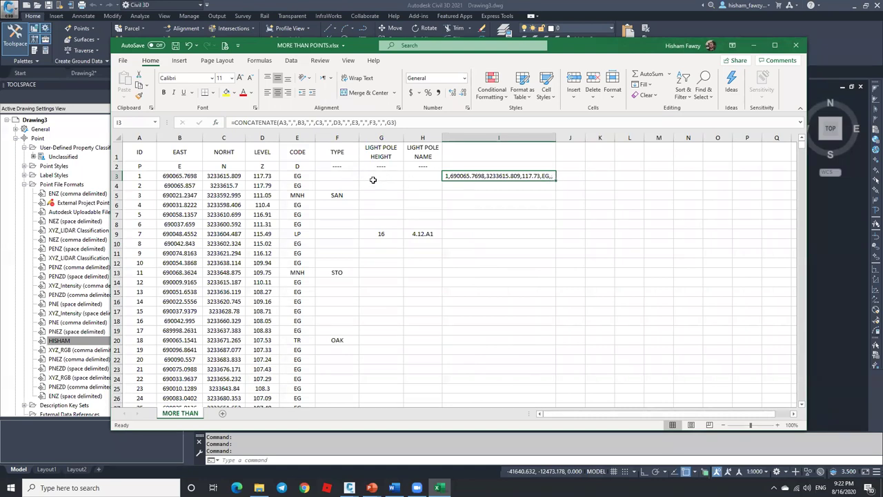
left_click(423, 137)
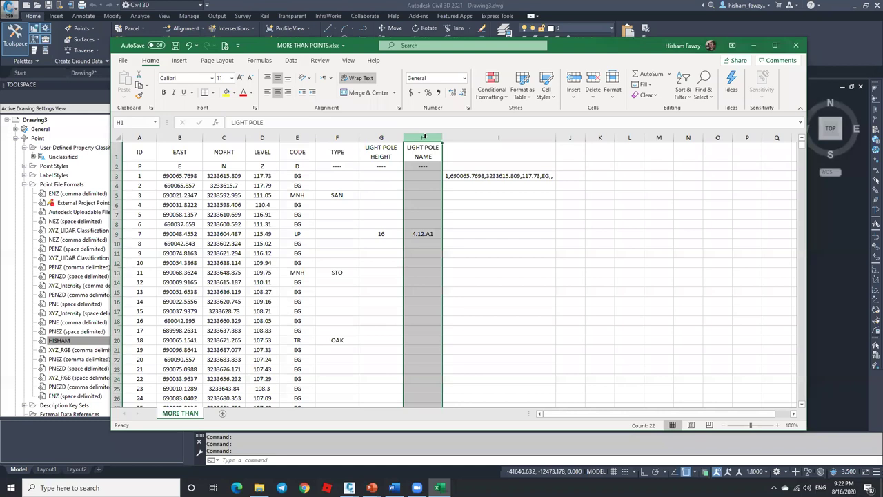
left_click(550, 177)
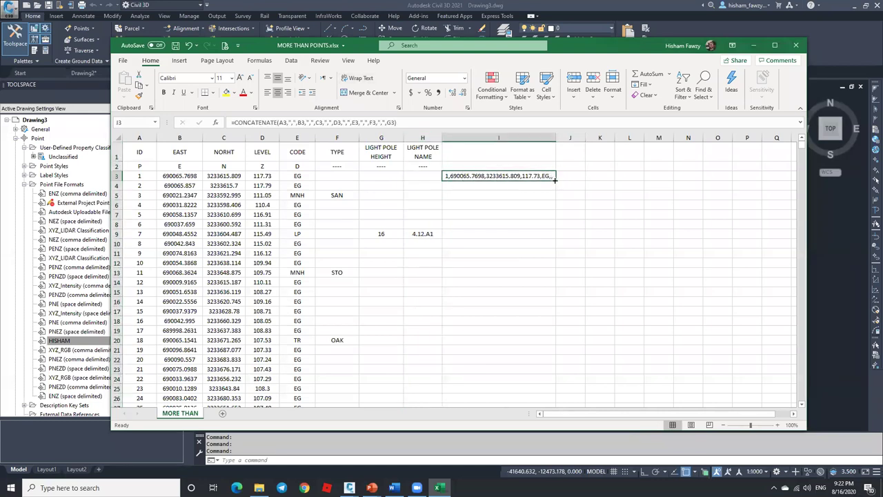
left_click_drag(556, 180, 558, 380)
Open NGL.txt from the desktop in Notepad, replace all its contents with the copied point strings and save the file.
key("super+d")
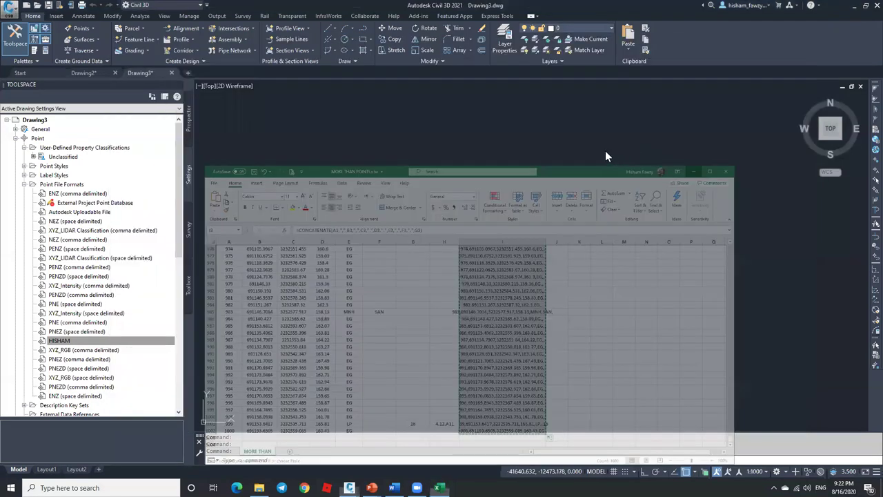
key("Return")
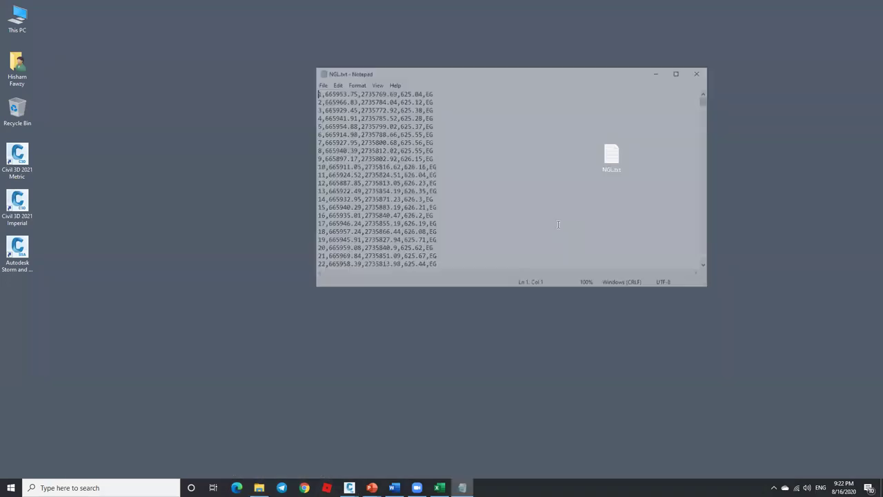
left_click(558, 223)
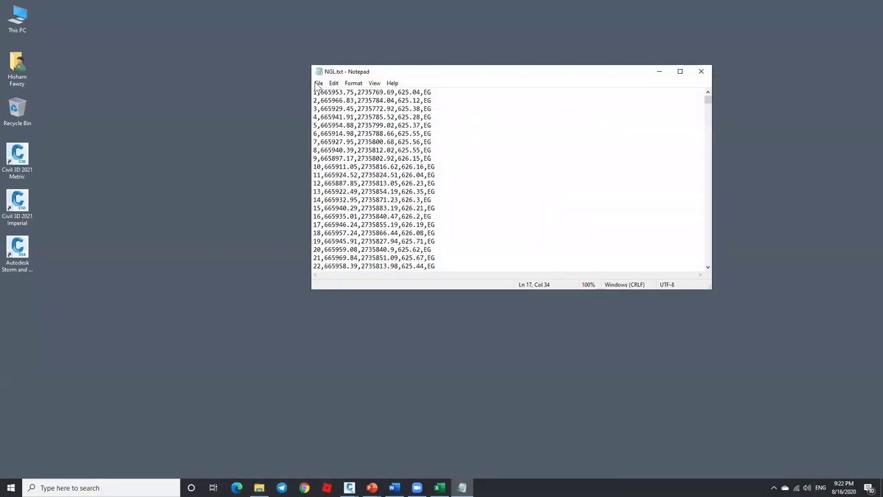
key("ctrl+a")
key("ctrl+v")
key("alt+f")
key("s")
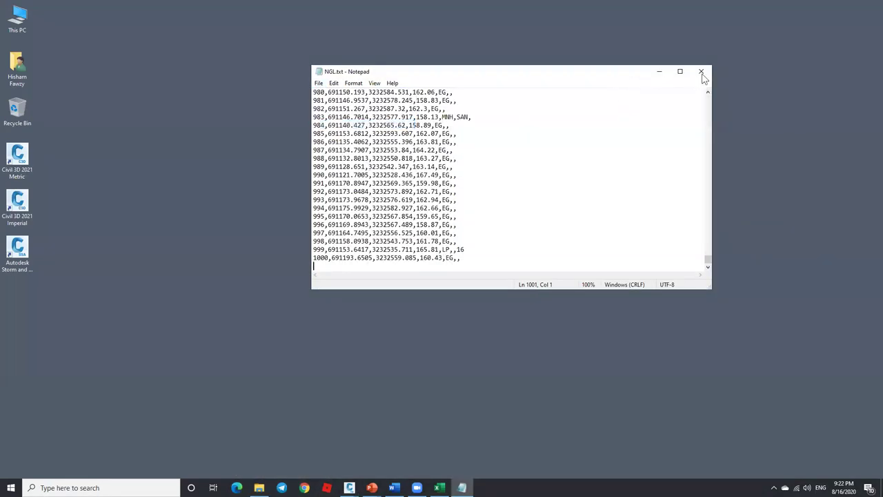
Close the NGL.txt text file and switch to Drawing3 in Civil 3D, filling the whole screen.
left_click(701, 72)
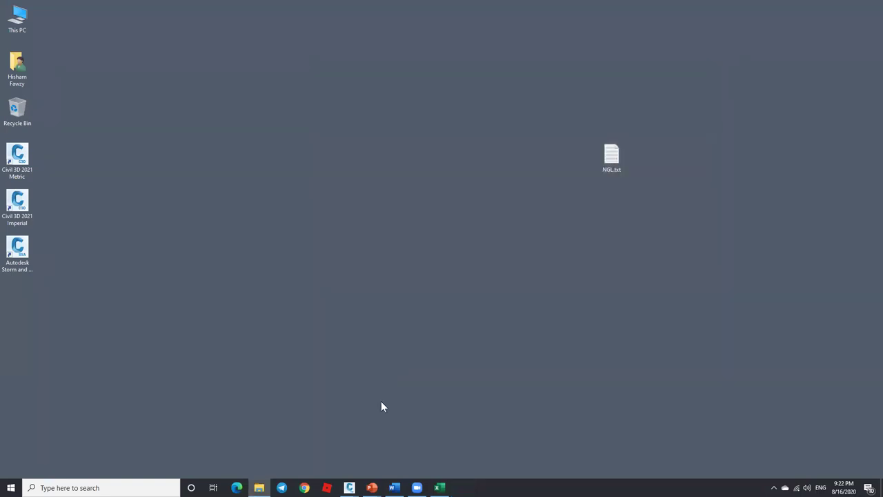
mouse_move(349, 487)
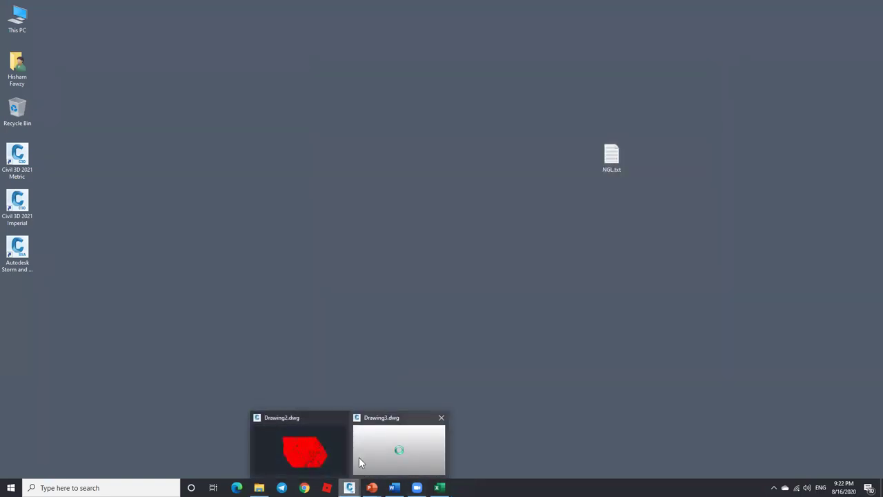
left_click(372, 452)
left_click(569, 10)
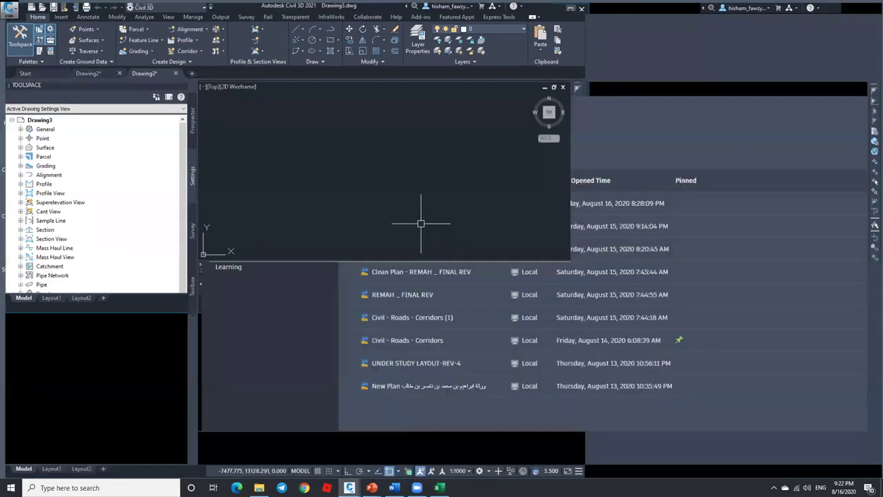
Start importing points from file and add NGL.txt from the Desktop as the source file.
left_click(55, 15)
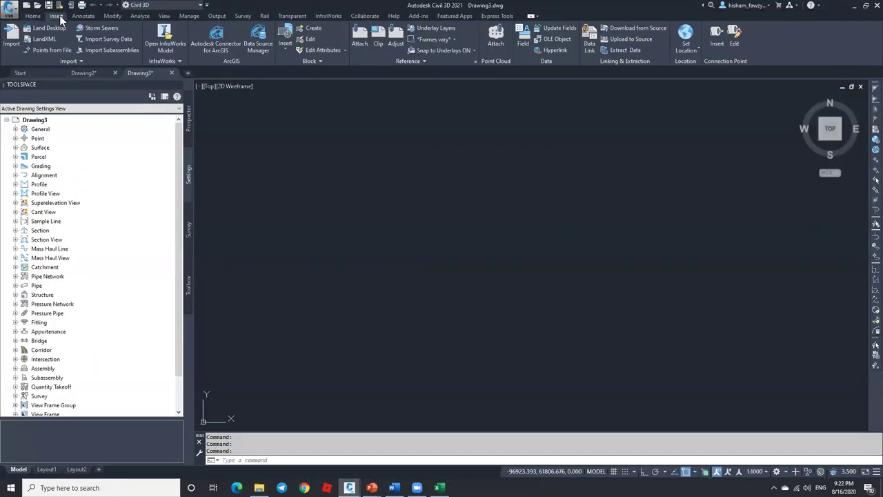
left_click(58, 51)
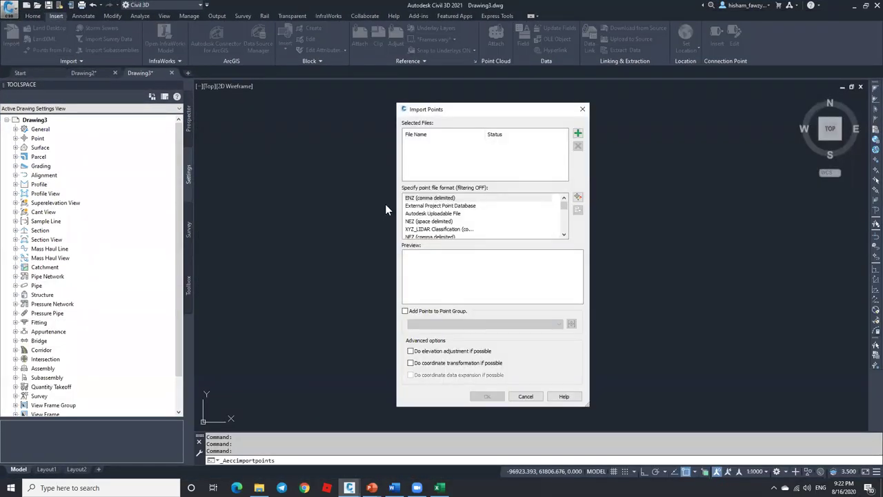
left_click(578, 134)
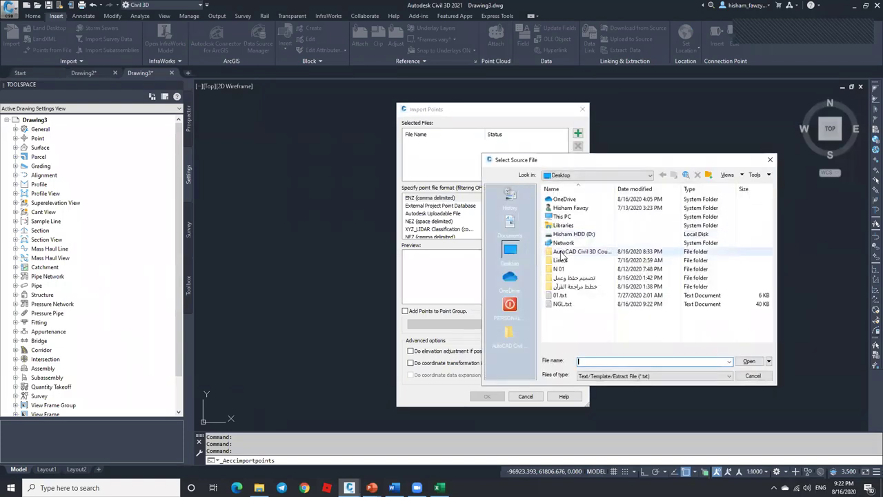
left_click(575, 304)
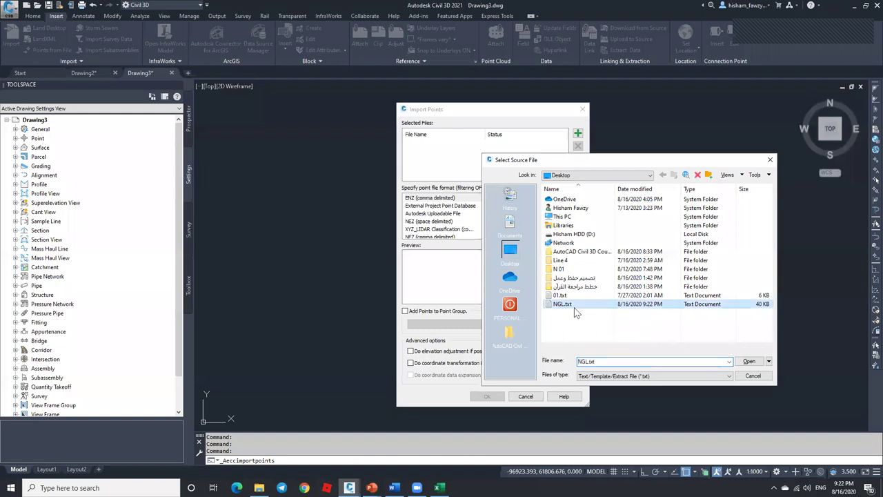
left_click(749, 361)
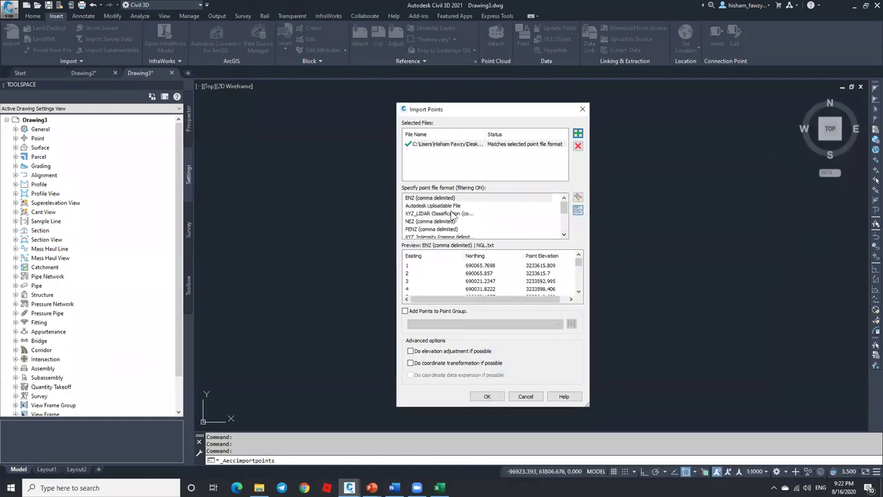
Import the points with the custom file format whose columns include raw description, type and LP height.
left_click_drag(564, 210, 566, 222)
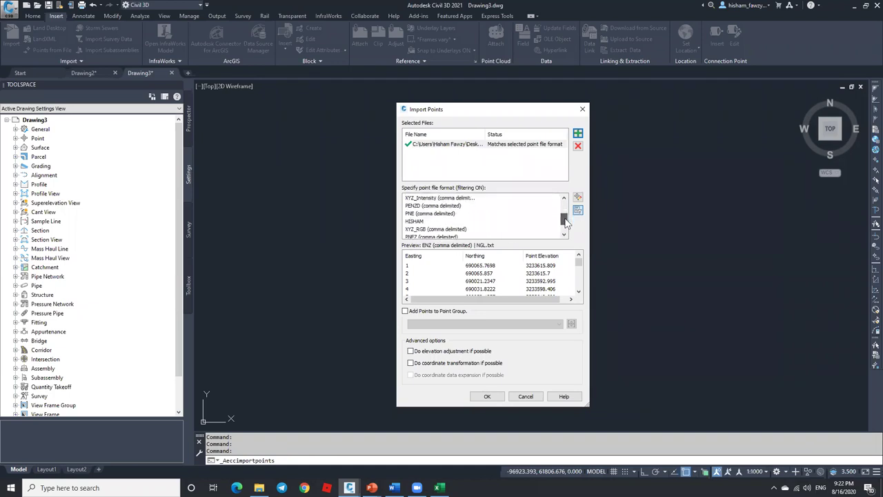
left_click(429, 221)
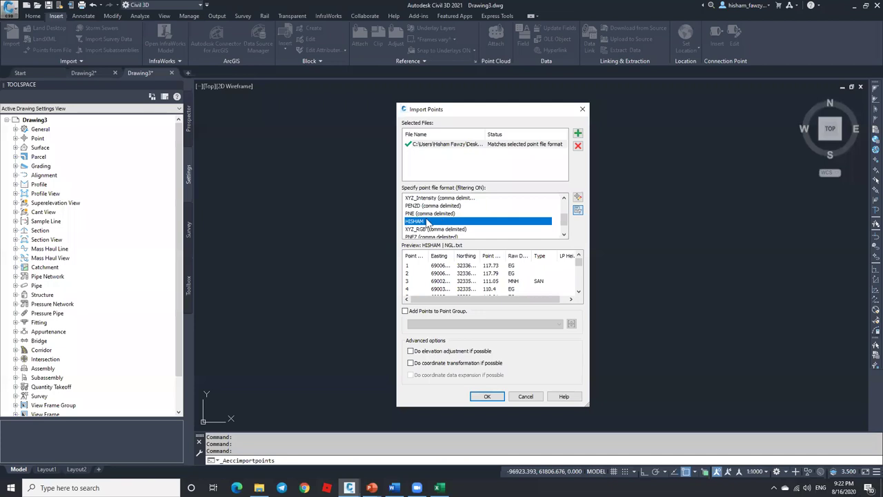
left_click(494, 398)
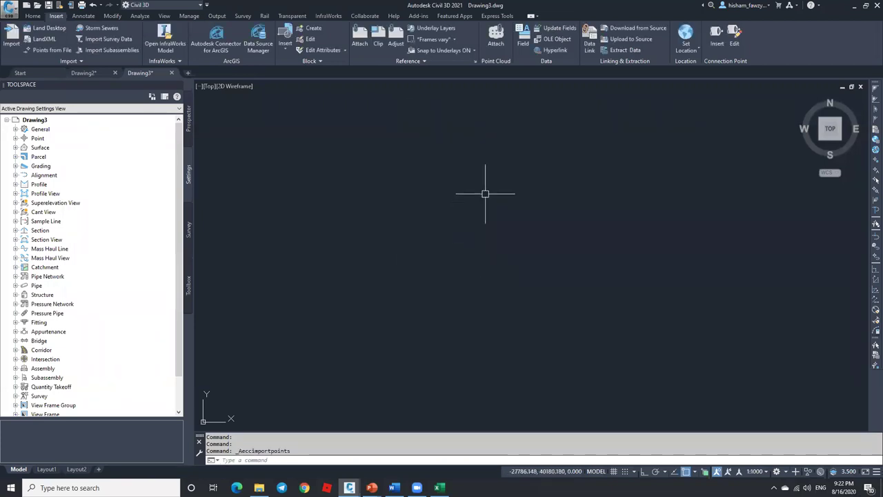
Zoom to the drawing extents and examine the symbols and labels of the imported points, especially the TR tree points.
left_click(303, 460)
type("z")
key("Return")
type("e")
key("Return")
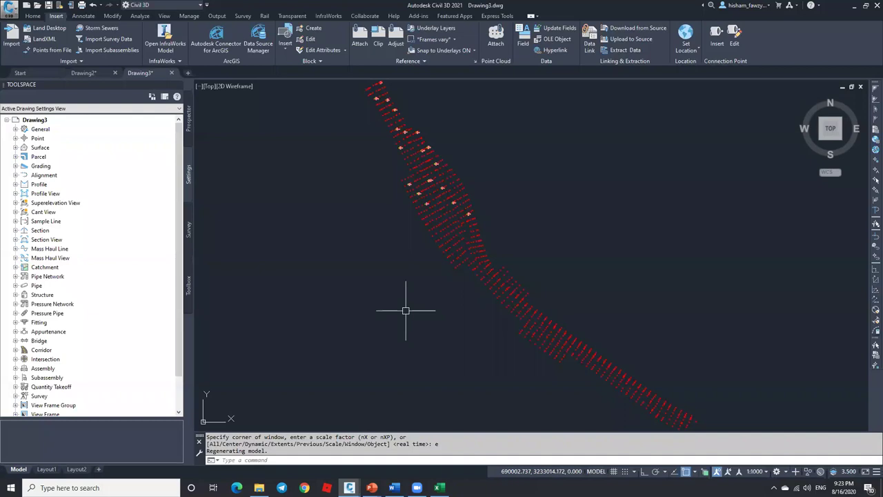
scroll(418, 201, "up", 5)
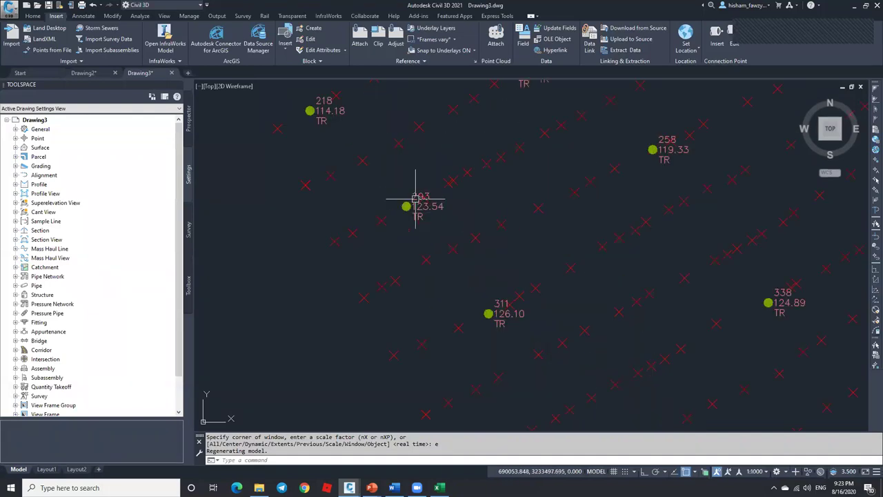
scroll(424, 224, "up", 2)
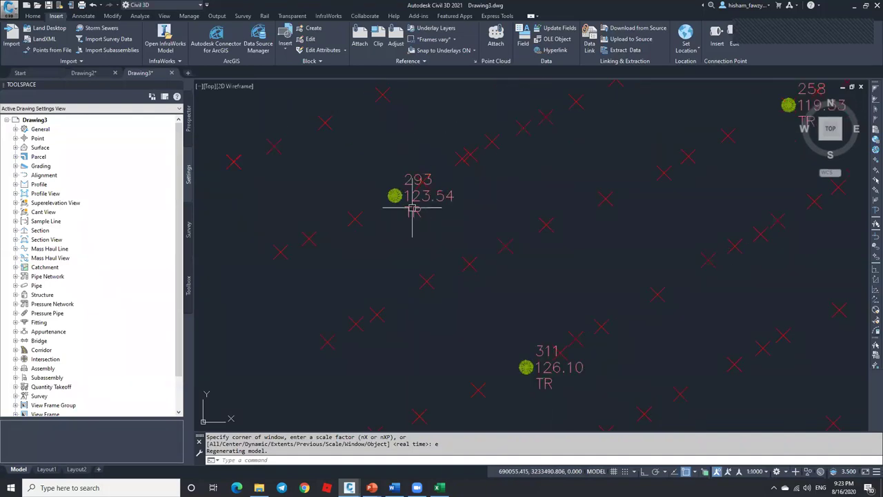
scroll(412, 207, "up", 4)
scroll(411, 207, "down", 6)
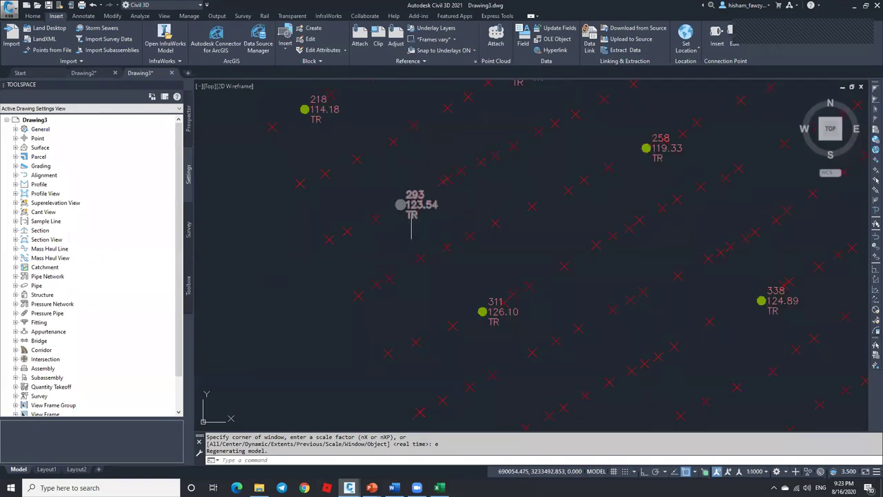
scroll(411, 225, "down", 5)
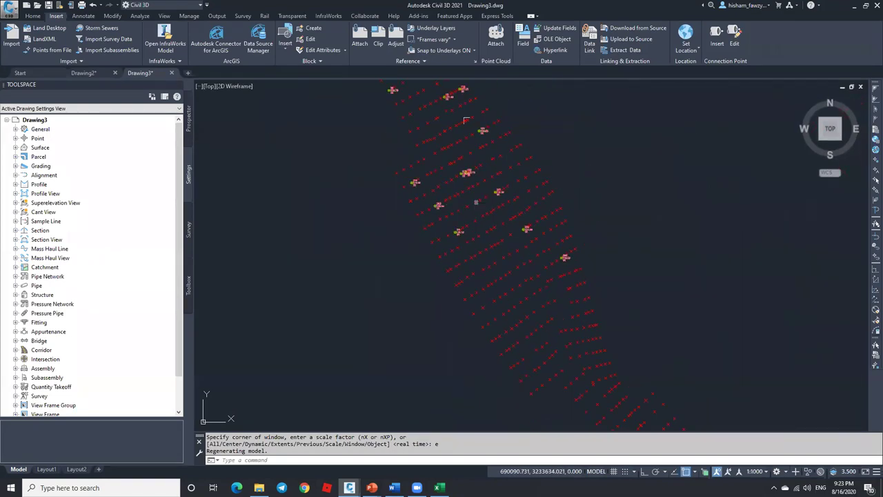
scroll(419, 113, "up", 5)
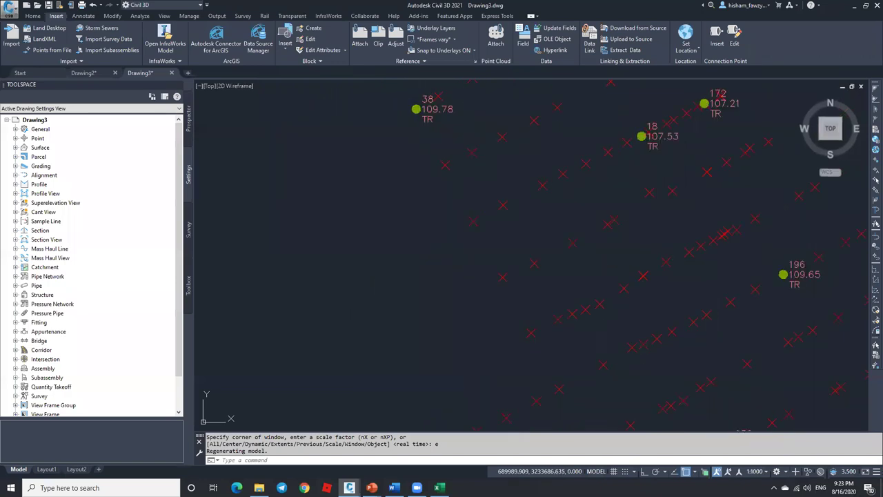
scroll(453, 96, "up", 2)
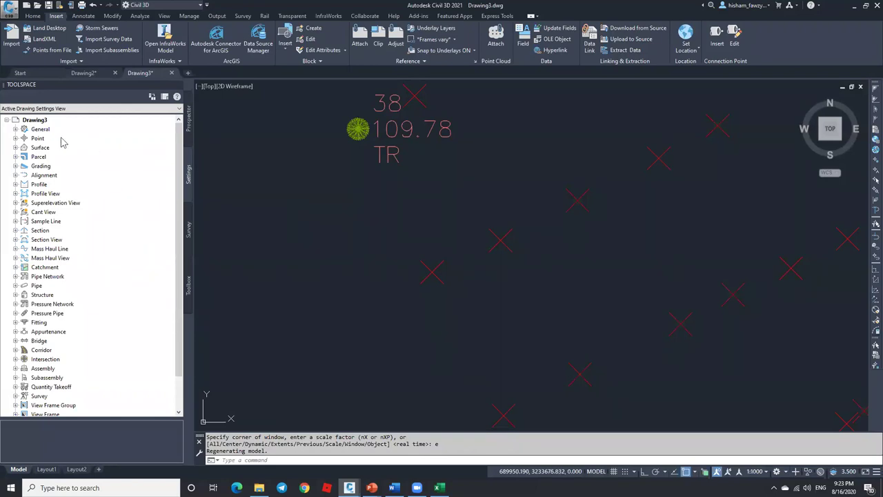
Open the keys of the Civil 3D point description key set for editing.
left_click(15, 138)
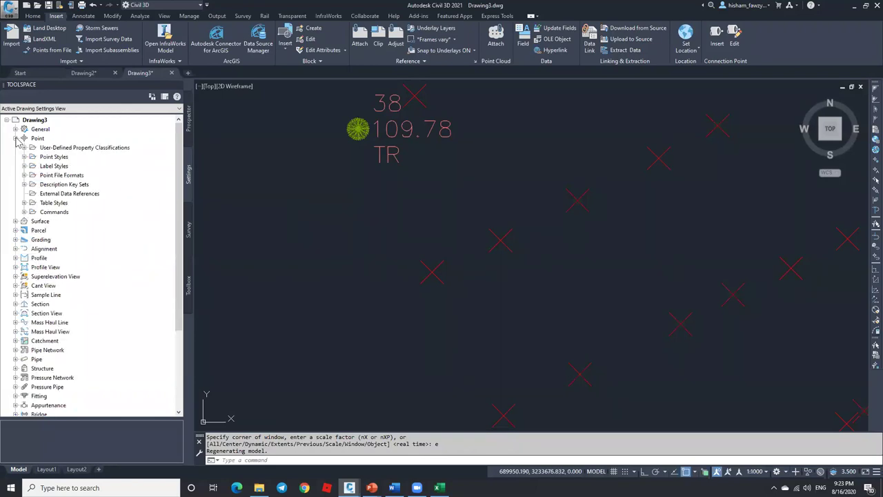
left_click(24, 184)
left_click(56, 193)
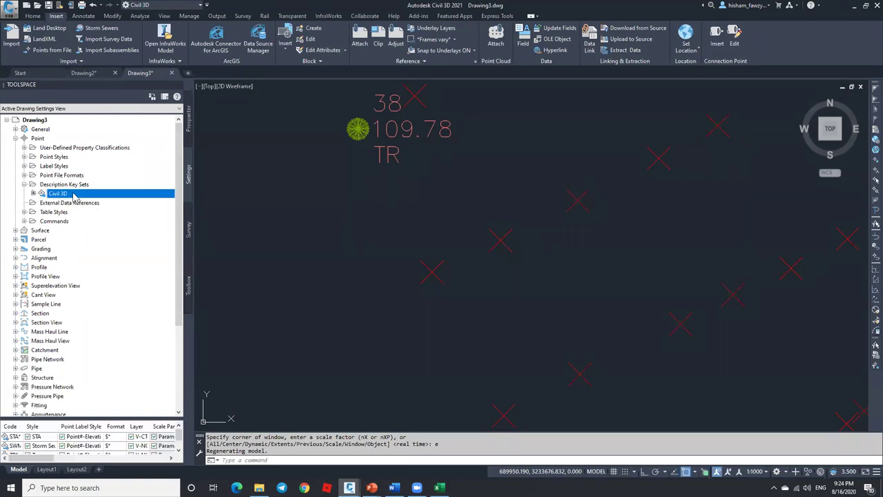
right_click(74, 195)
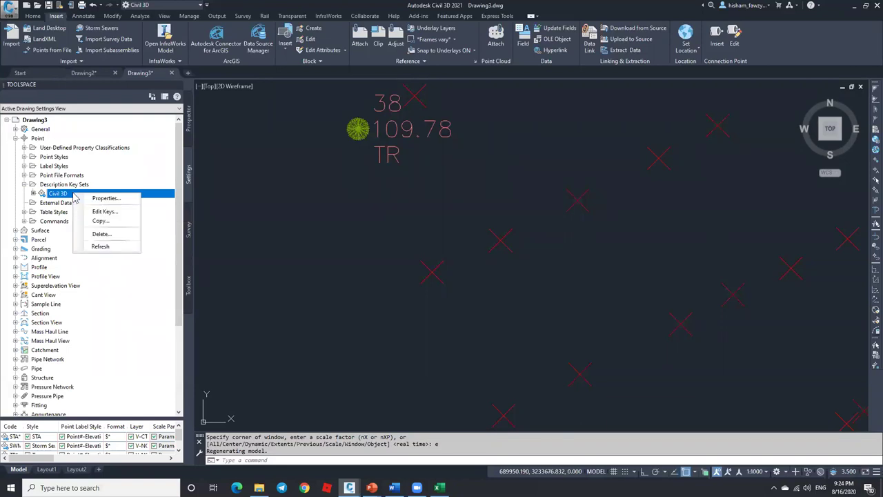
left_click(109, 212)
Move the description key editor clear of the point label and widen its Point Label Style column to fit the names.
left_click_drag(396, 126, 435, 131)
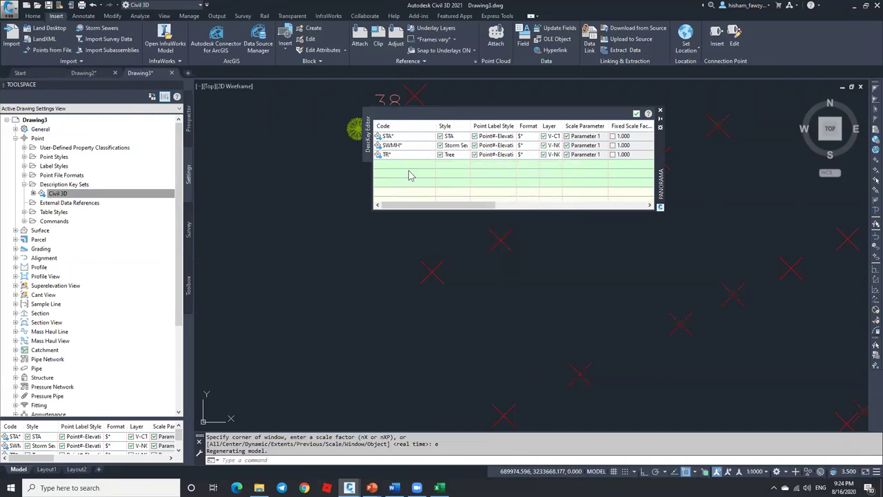
left_click_drag(655, 170, 734, 235)
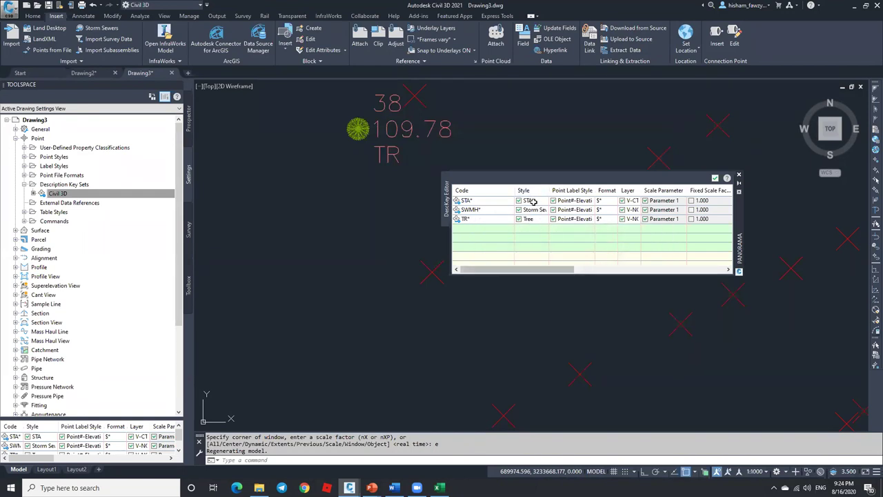
double_click(597, 191)
left_click_drag(630, 191, 631, 190)
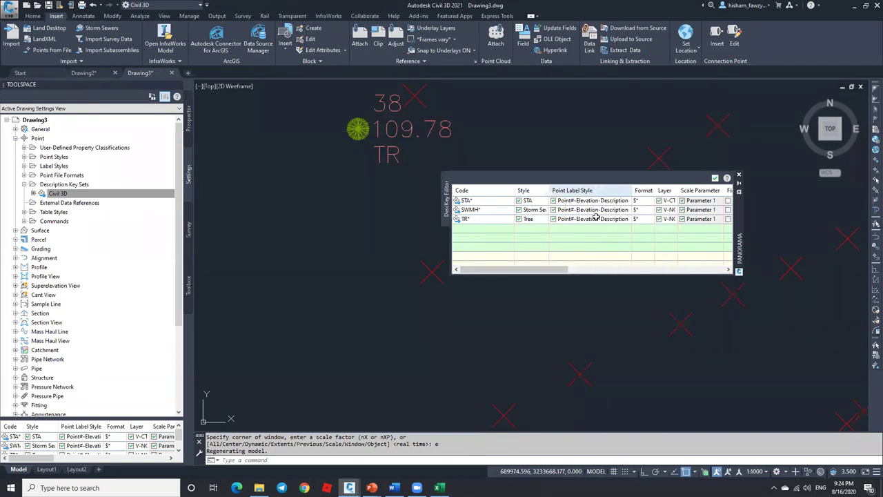
Add a new description key with the code LP below the TR* key.
right_click(487, 221)
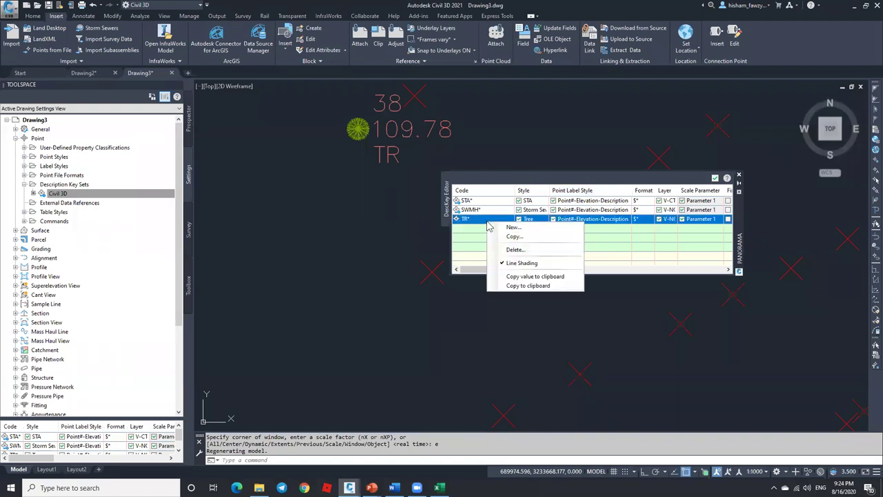
left_click(492, 228)
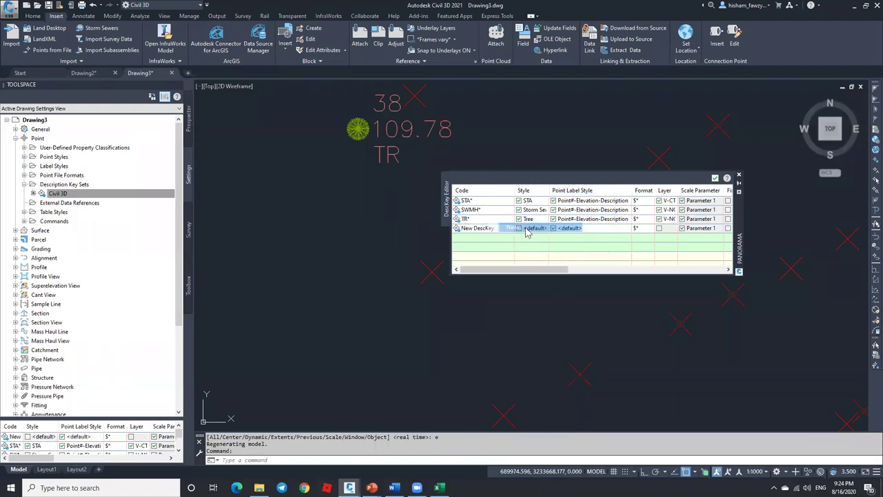
left_click(495, 228)
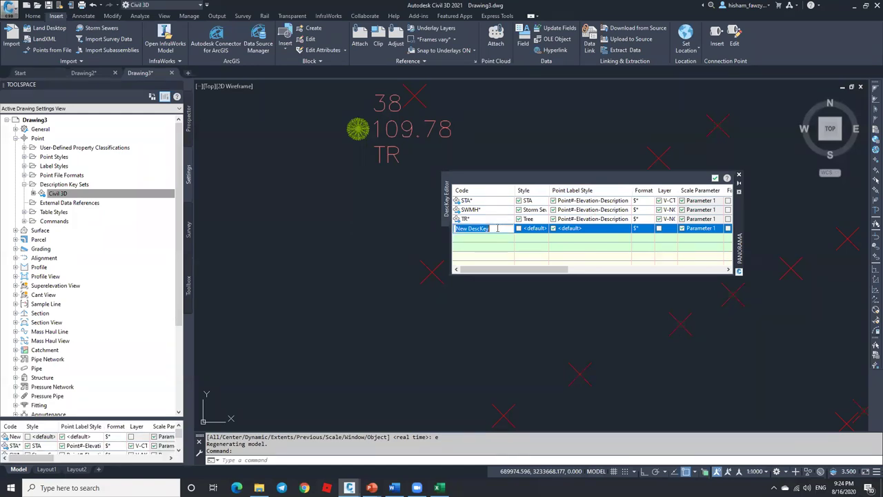
key("BackSpace")
left_click(537, 229)
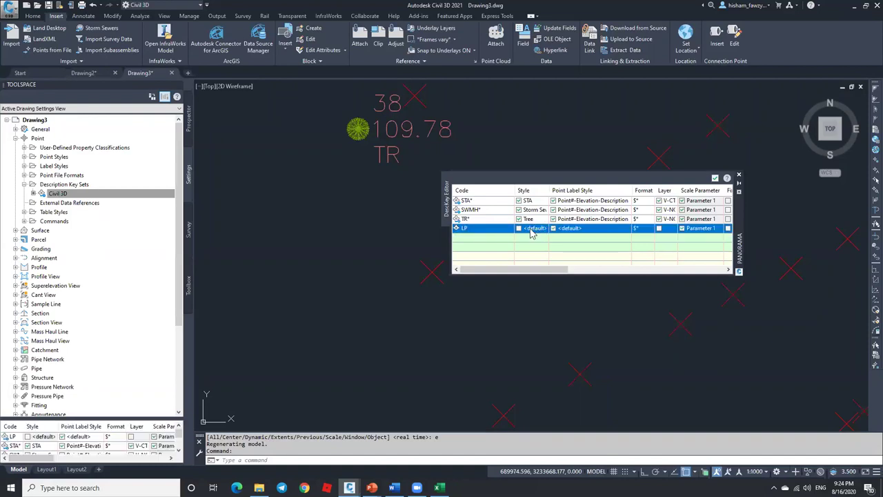
Assign the Iron Pin point style and the Elevation and Description label style to the LP key.
left_click(529, 228)
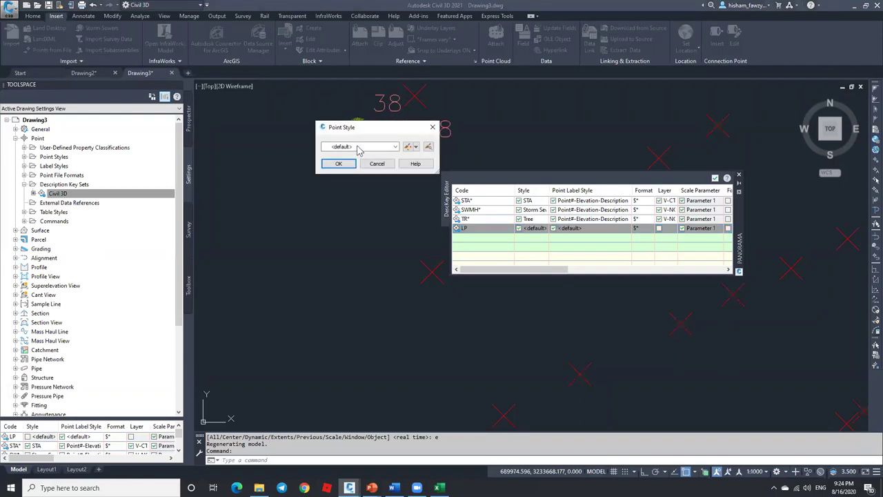
left_click(359, 146)
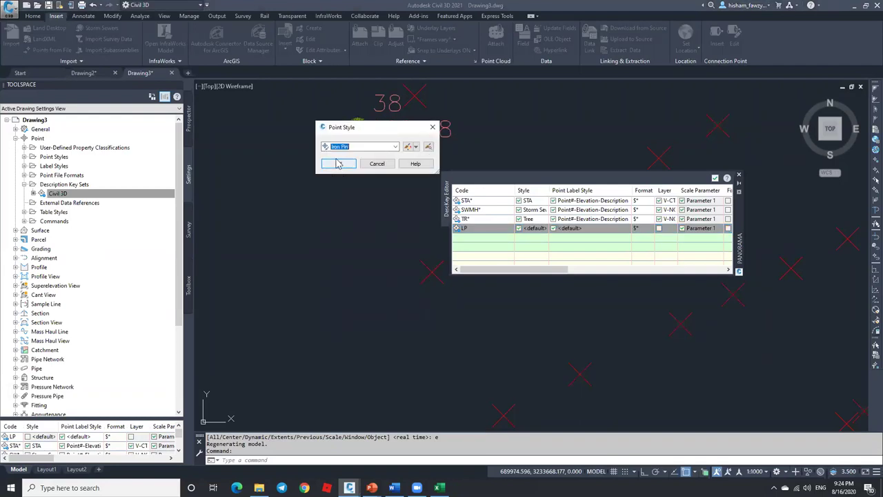
left_click(338, 165)
left_click(572, 228)
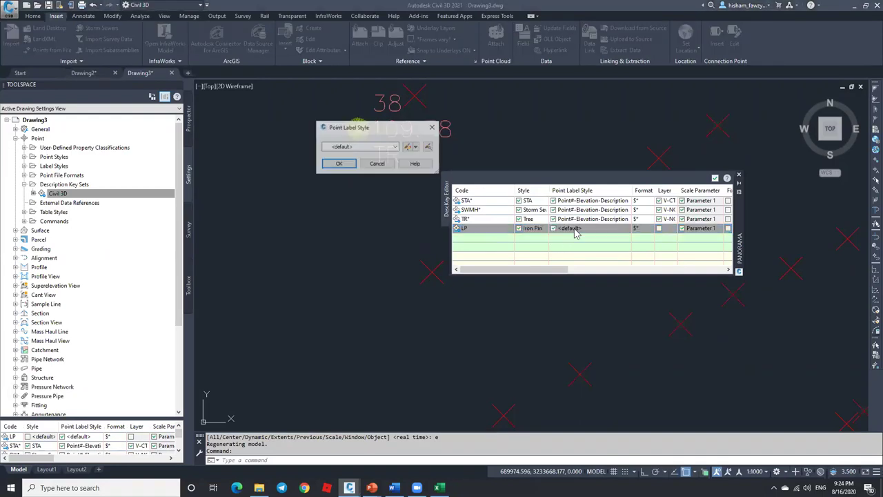
left_click(358, 147)
left_click(364, 163)
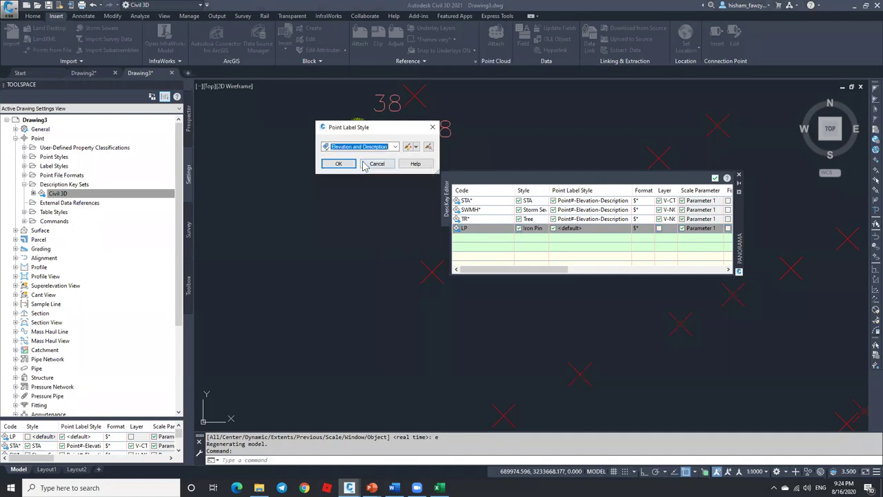
left_click(339, 165)
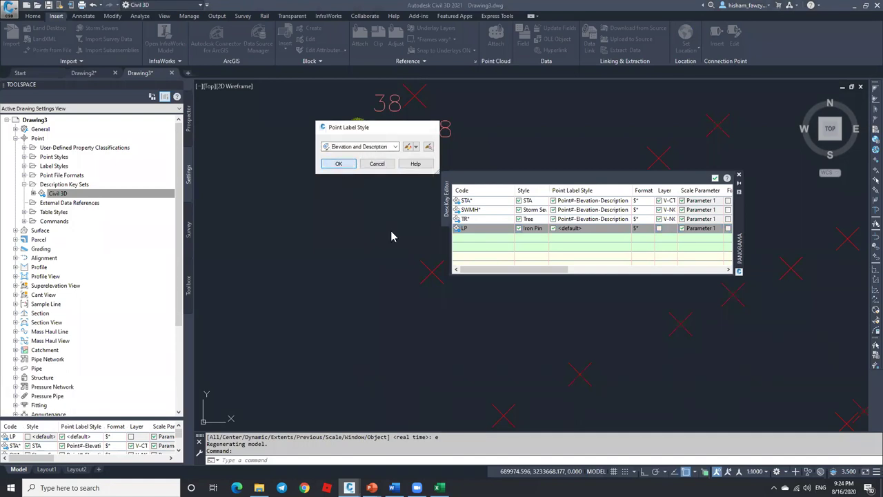
Accept the description key edits and close the key editor.
left_click(714, 179)
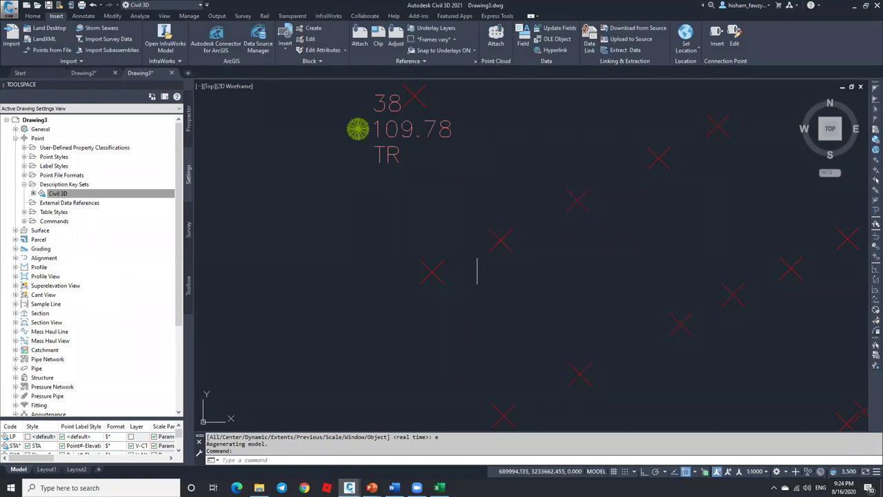
scroll(483, 266, "down", 3)
scroll(503, 262, "down", 2)
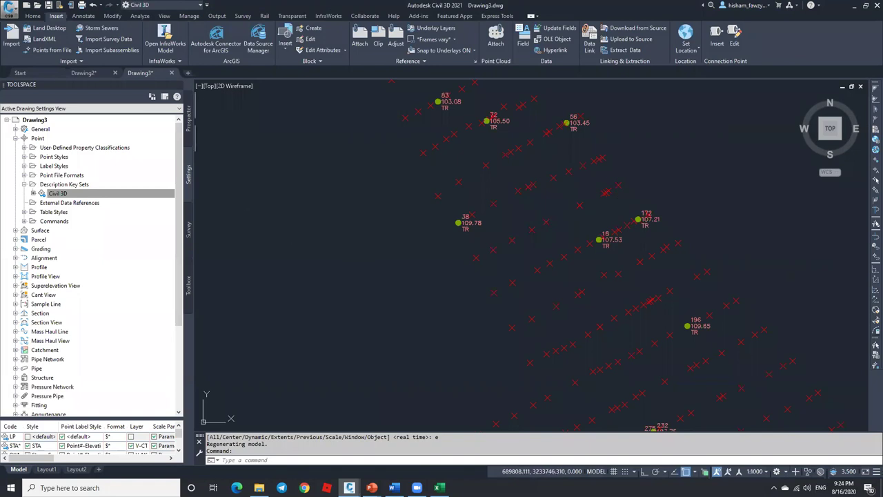
Apply the description keys to the _All Points group and check the LP points in the drawing.
left_click(193, 125)
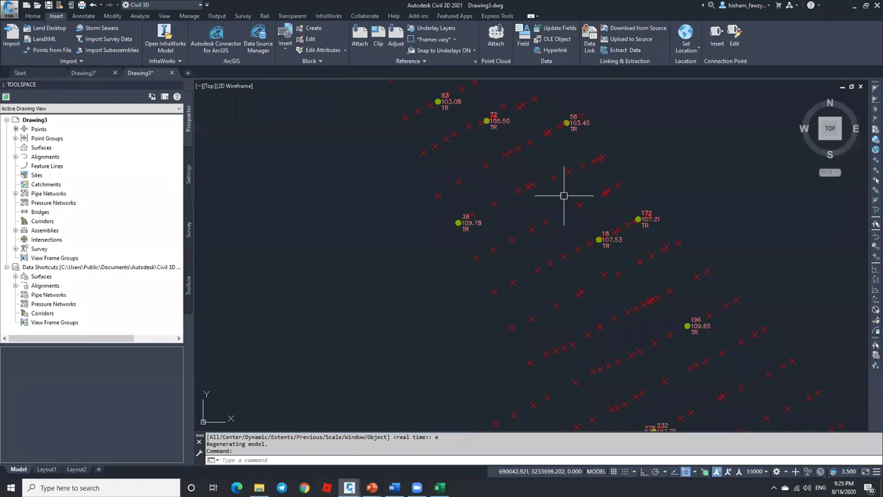
left_click(16, 138)
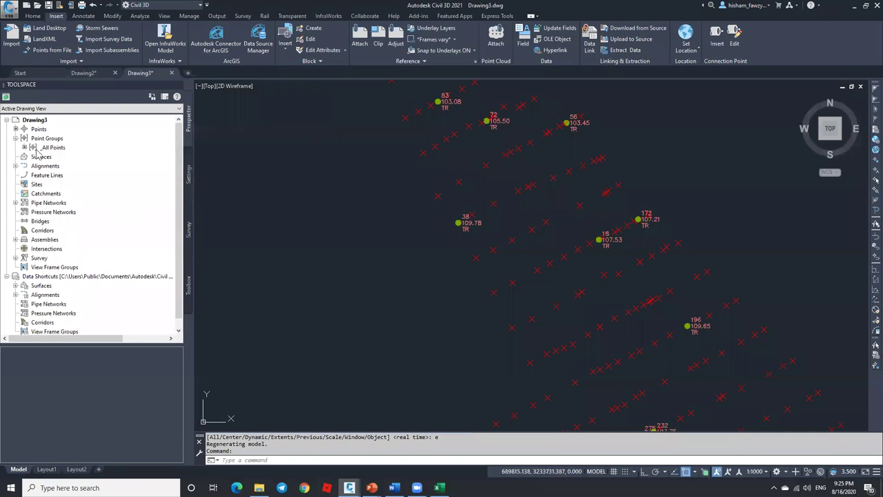
right_click(90, 149)
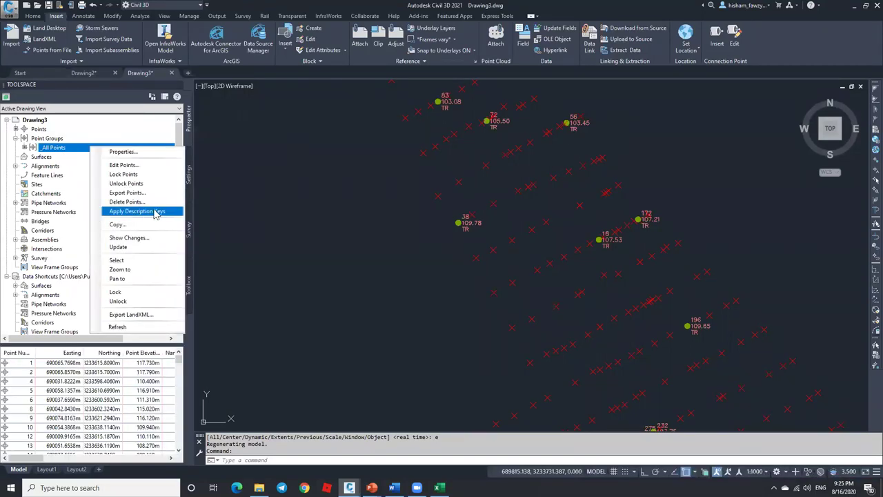
left_click(131, 211)
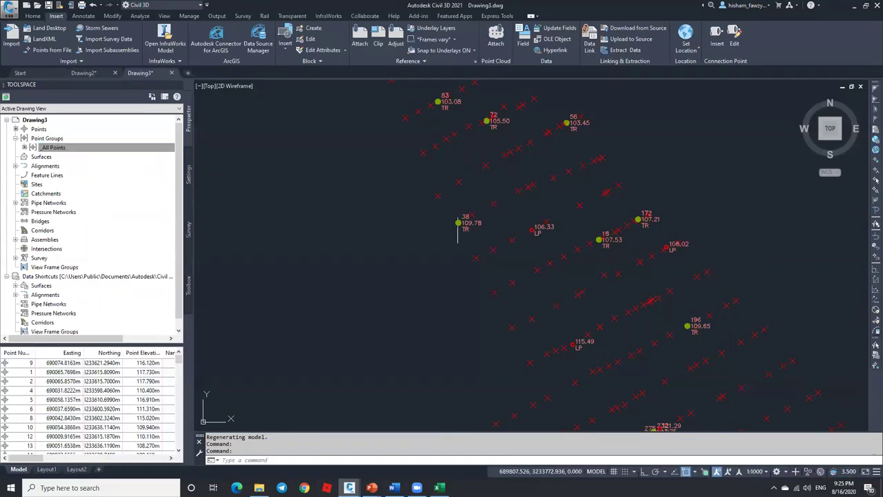
scroll(519, 240, "up", 7)
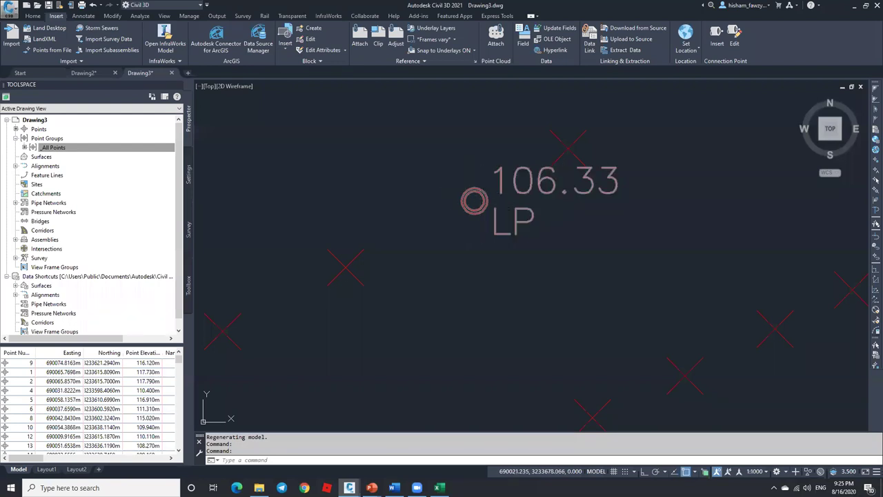
scroll(471, 201, "down", 8)
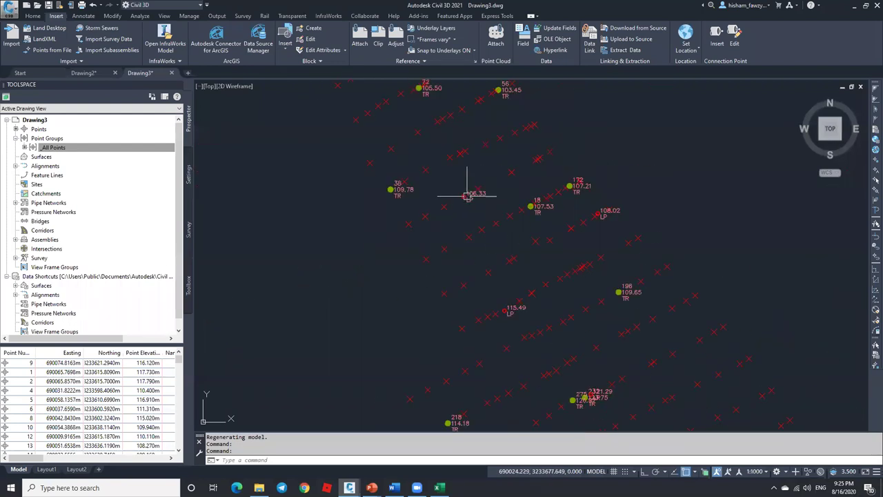
scroll(511, 314, "up", 5)
scroll(505, 181, "down", 8)
scroll(555, 227, "up", 5)
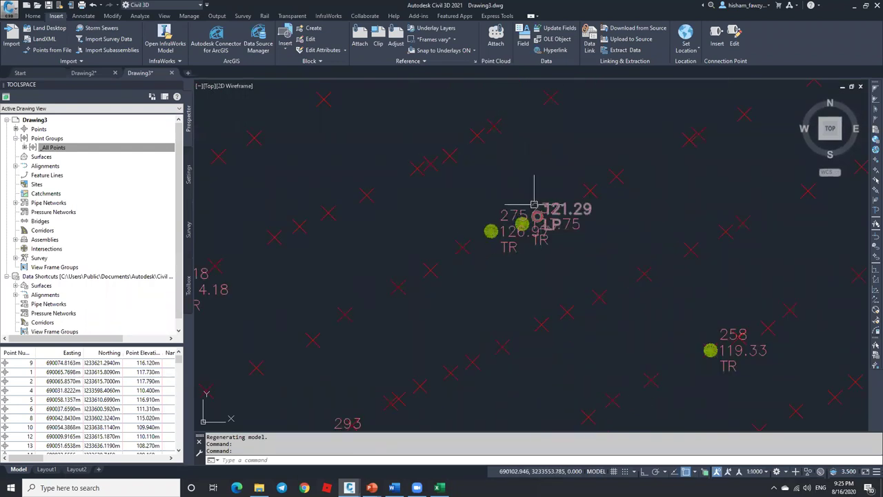
scroll(514, 165, "down", 7)
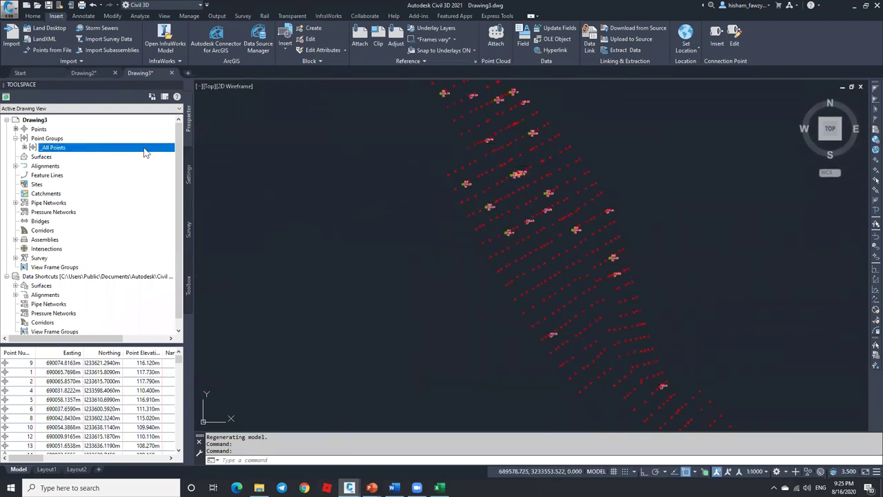
left_click(187, 175)
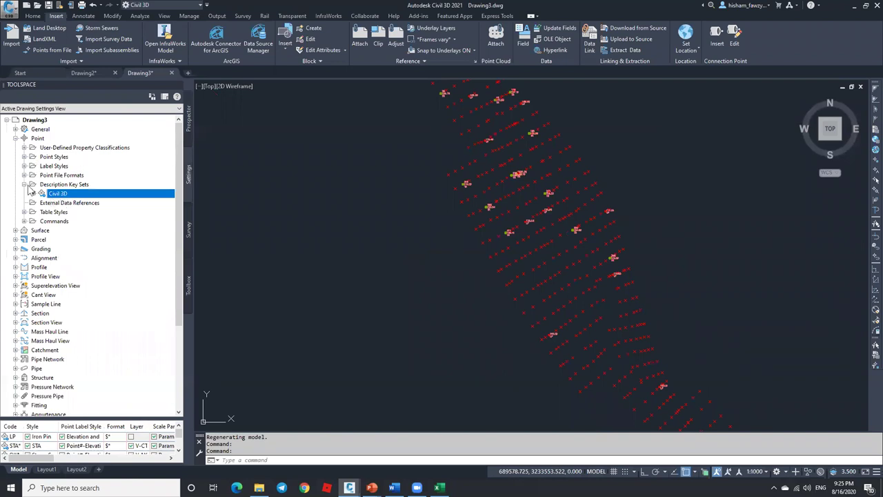
left_click(15, 138)
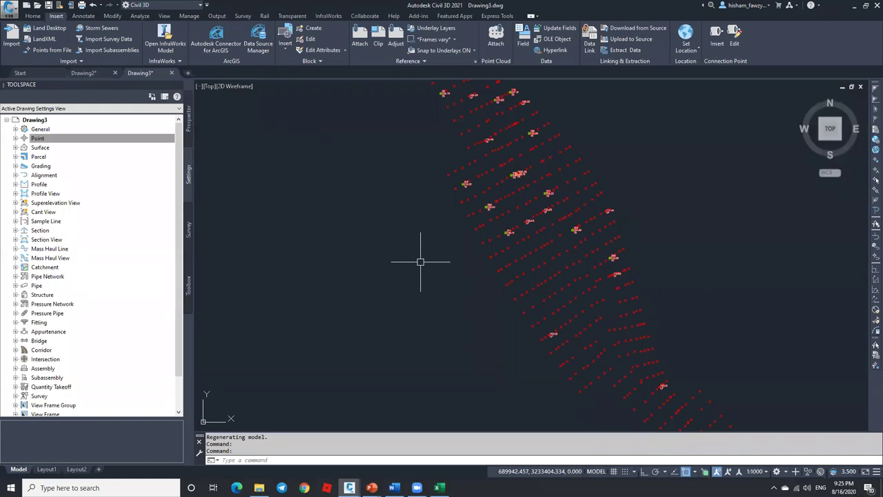
left_click(189, 119)
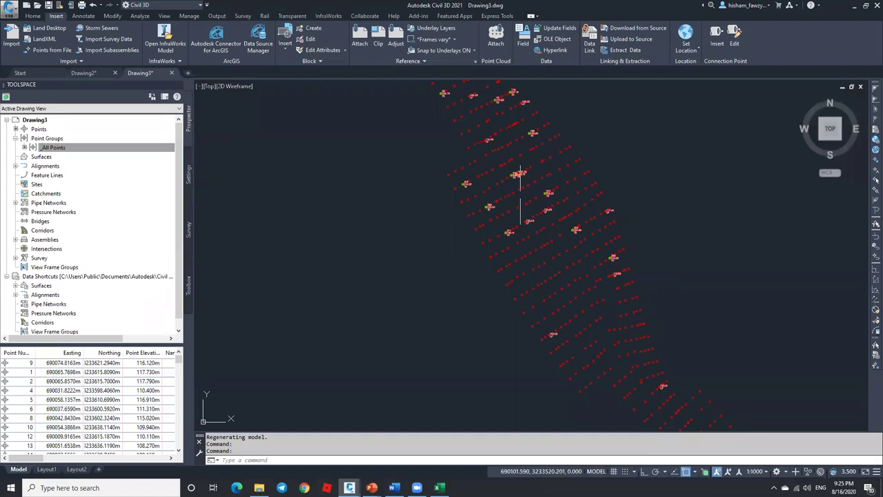
scroll(504, 204, "down", 4)
scroll(508, 153, "up", 2)
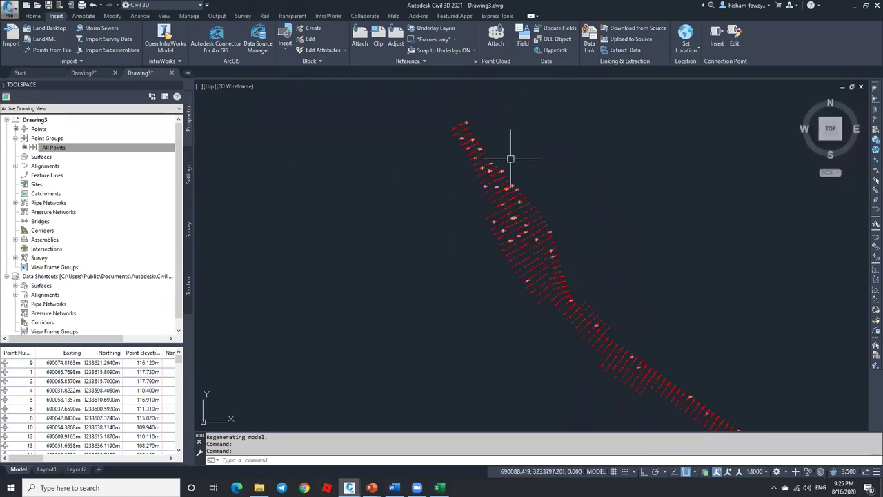
left_click(49, 148)
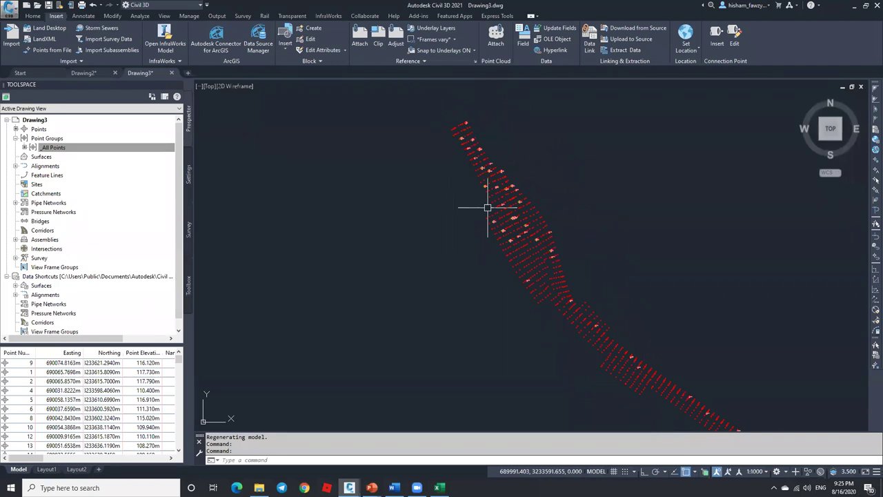
left_click(69, 149)
Switch to the MORE THAN POINTS workbook in Excel and examine the point codes in the CODE column.
left_click(439, 488)
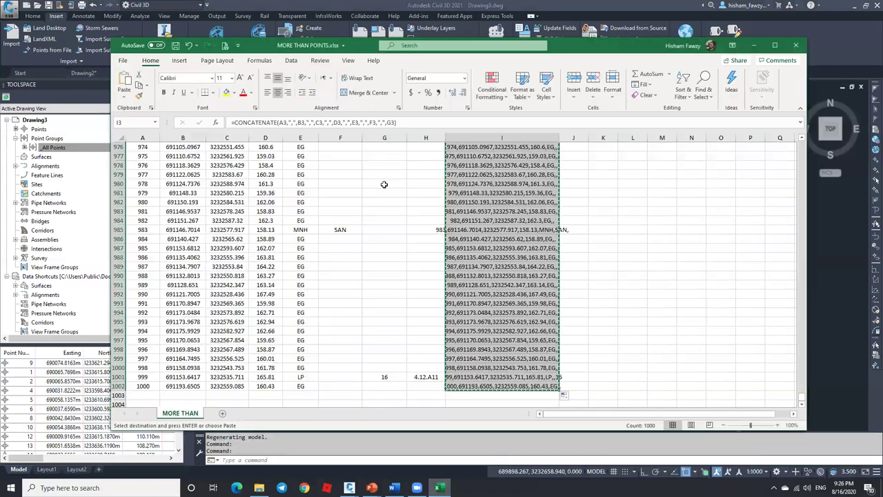
left_click(384, 184)
key("Escape")
left_click(300, 137)
left_click_drag(803, 399, 803, 145)
left_click(307, 179)
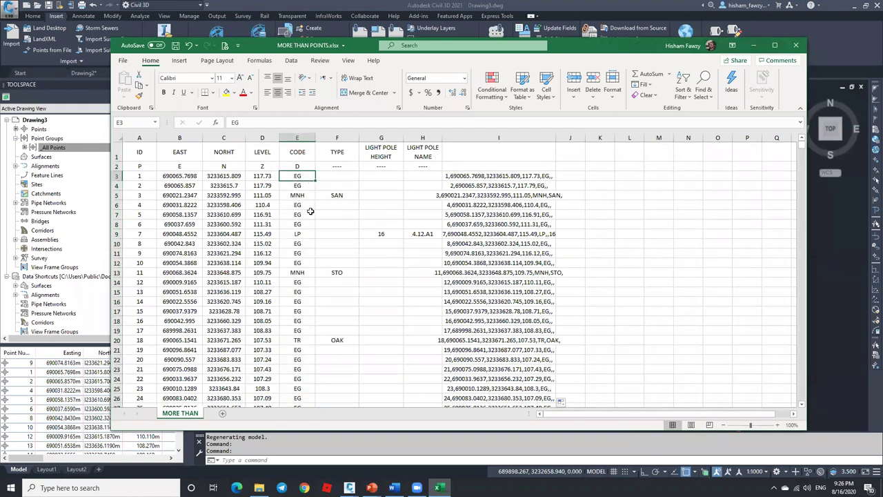
left_click(301, 197)
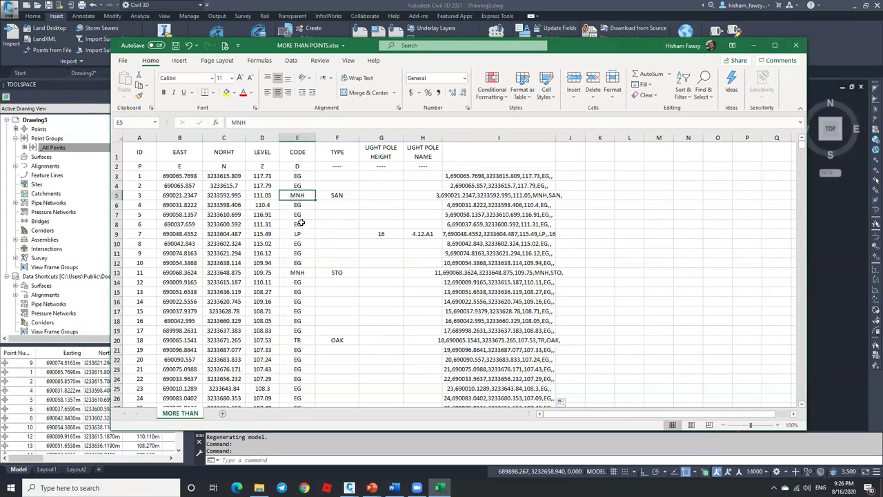
scroll(303, 296, "down", 1)
left_click(302, 310)
scroll(297, 398, "down", 2)
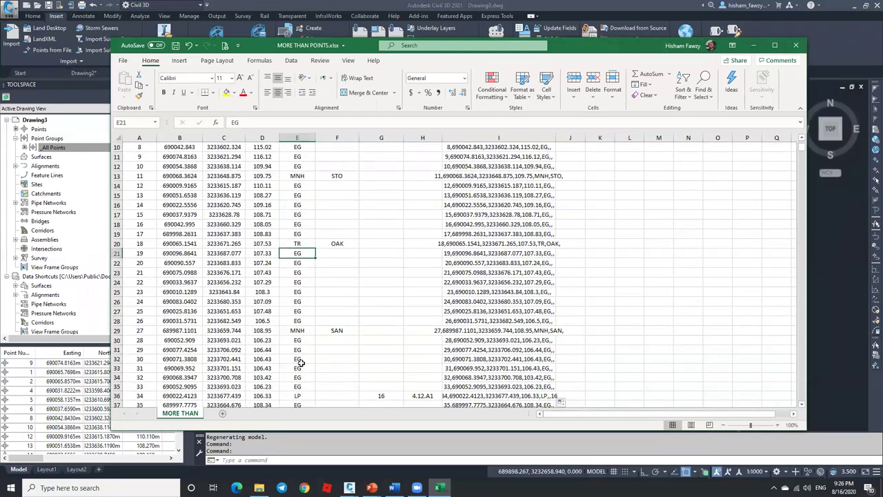
Add a filter to the CODE column, view its list of distinct codes without filtering, and return to Civil 3D.
left_click(306, 138)
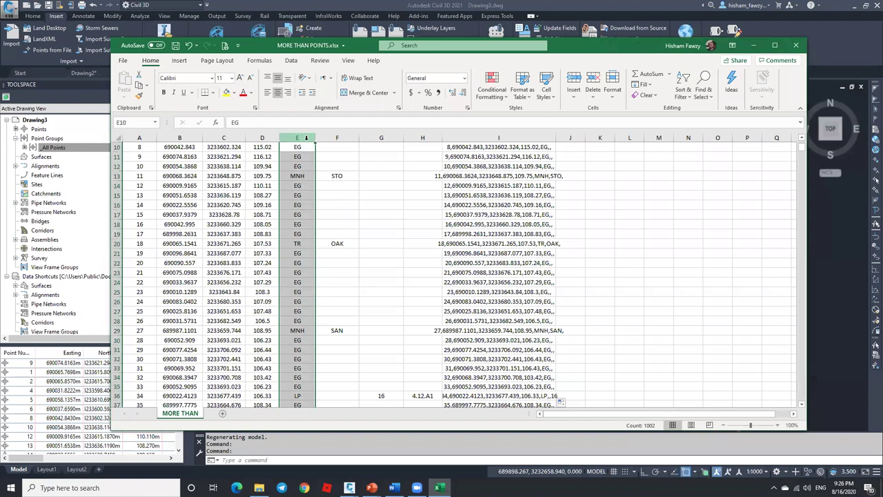
scroll(306, 138, "up", 3)
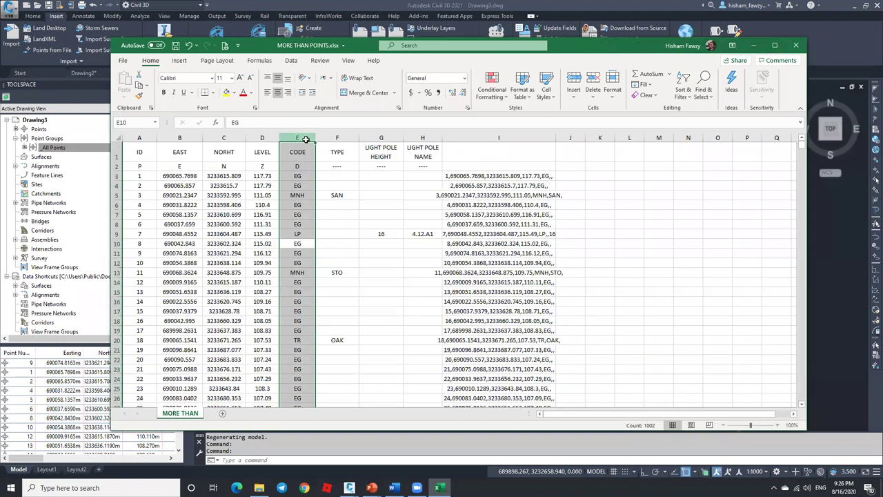
left_click(686, 93)
left_click(698, 149)
left_click(310, 157)
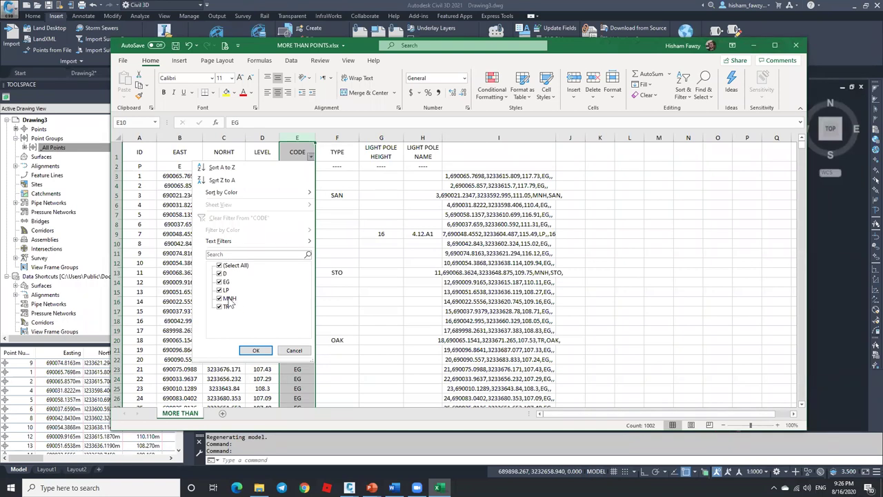
left_click(294, 350)
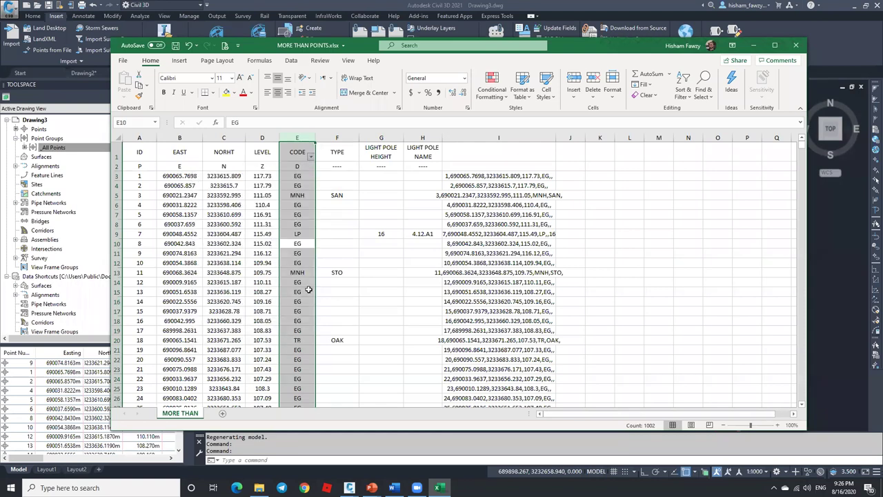
left_click(754, 45)
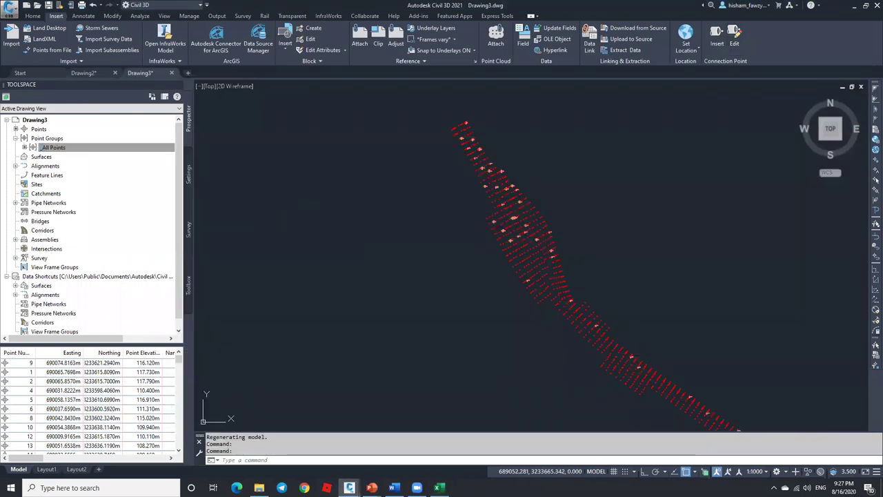
Create a new point group named EG.
left_click(71, 147)
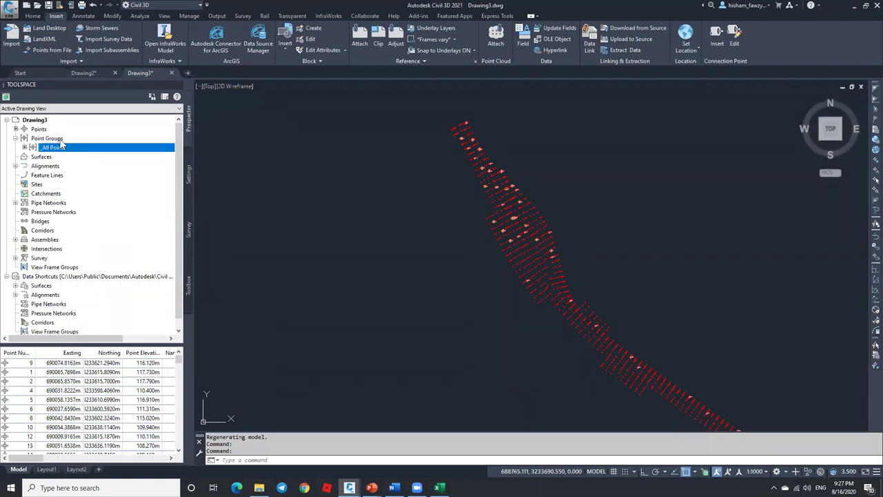
left_click(61, 139)
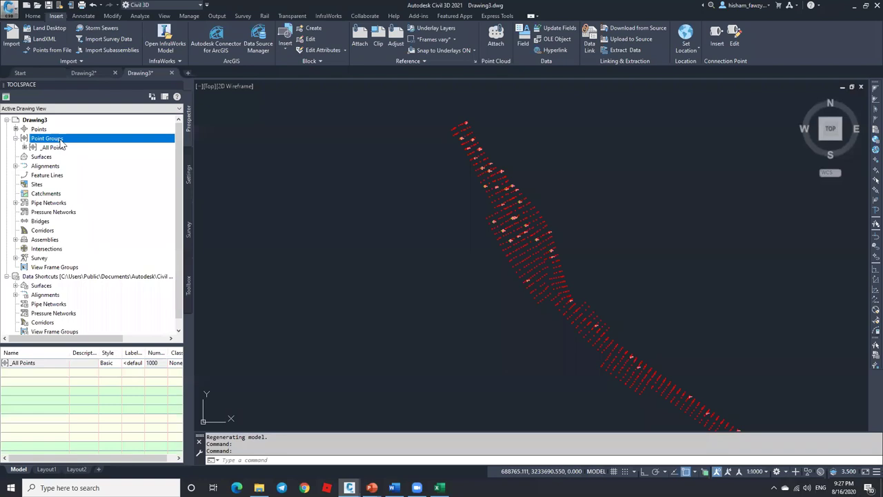
right_click(61, 141)
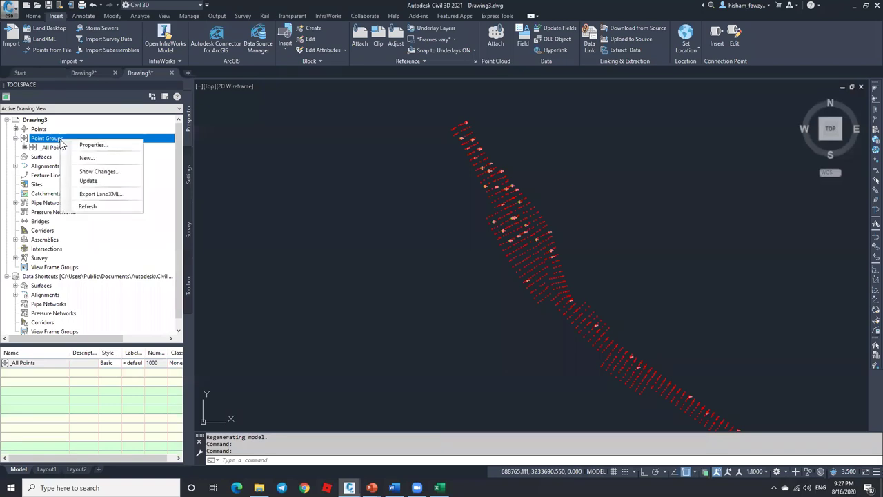
left_click(95, 160)
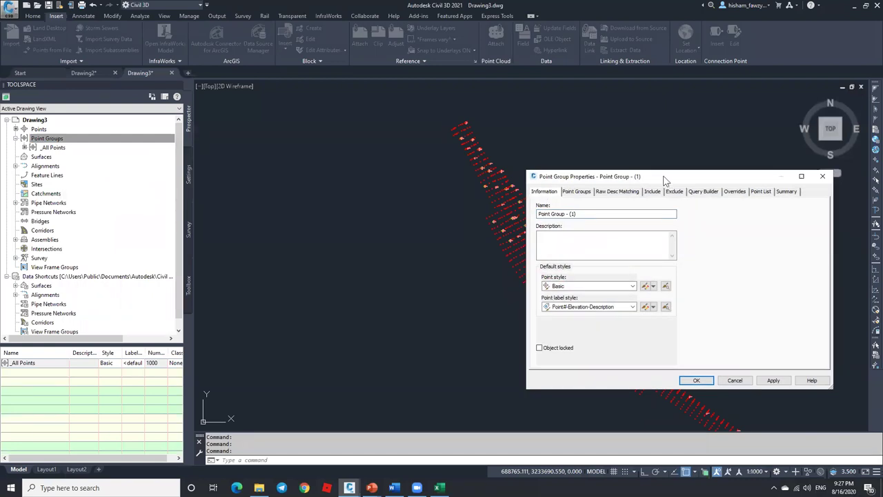
left_click_drag(664, 179, 563, 142)
left_click_drag(476, 178, 425, 177)
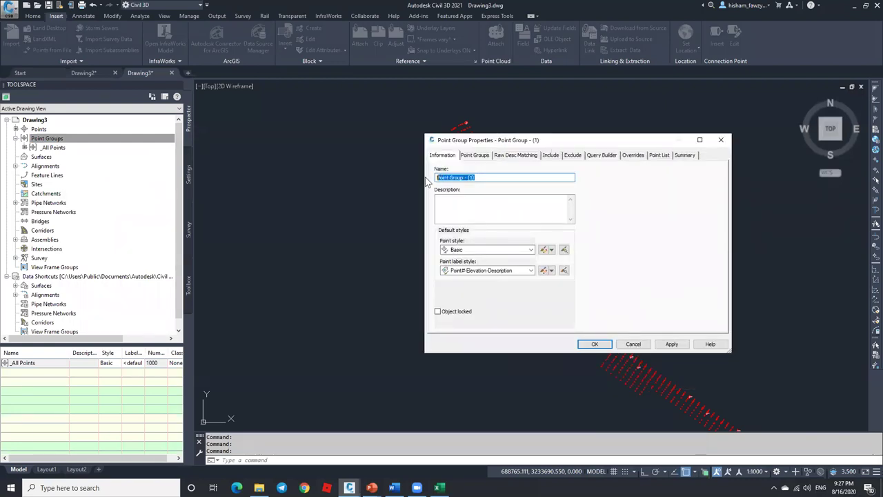
type("EG")
Set the EG group's point label style to <none> and its point style to Benchmark, and accept the group.
left_click(478, 250)
left_click(478, 250)
left_click(487, 270)
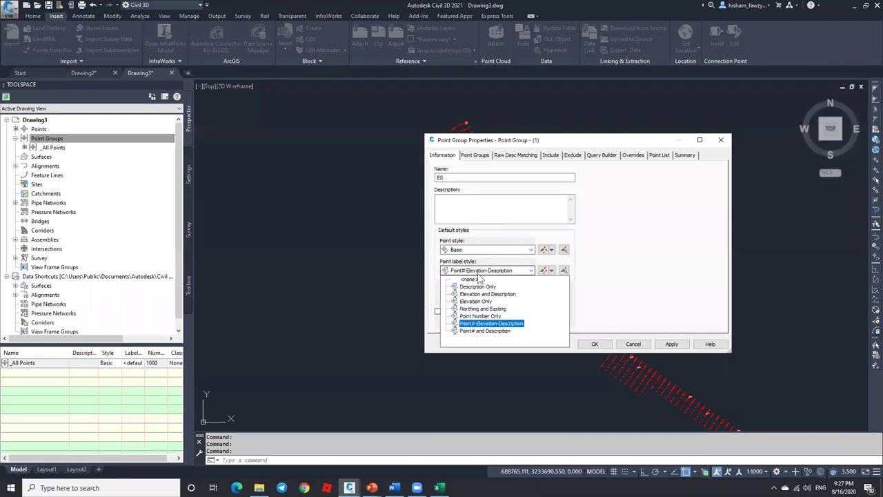
left_click(469, 279)
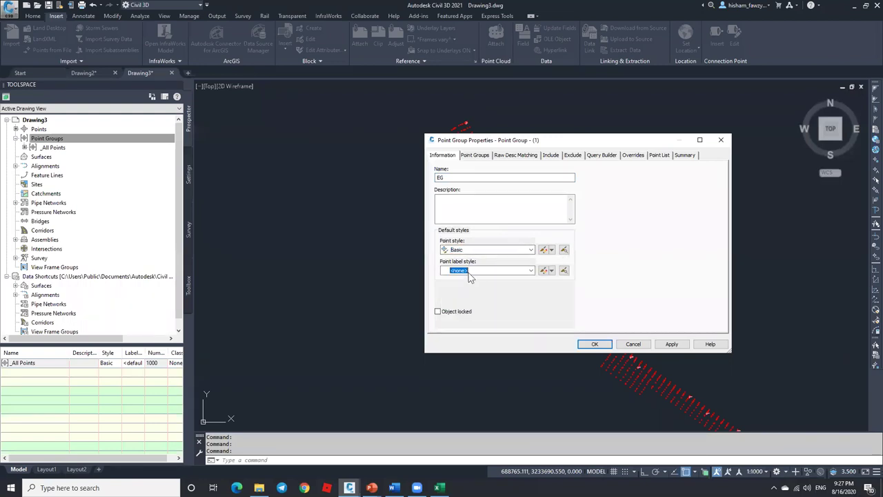
left_click(477, 250)
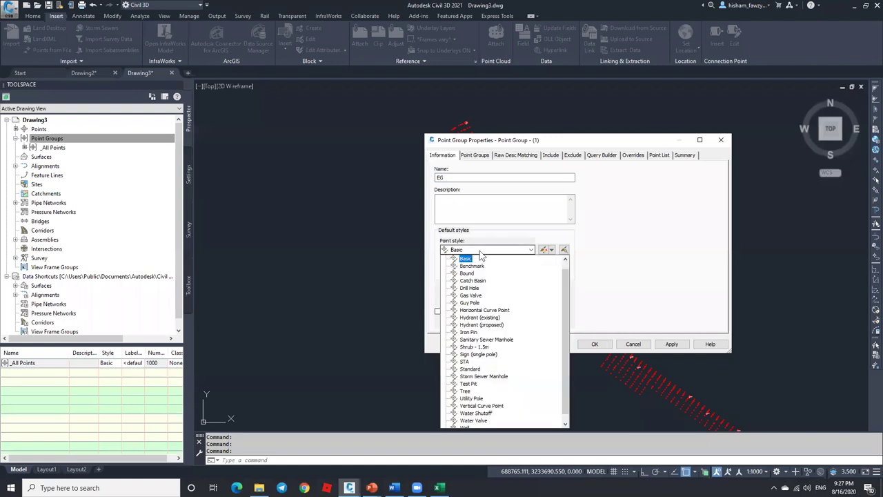
left_click(472, 266)
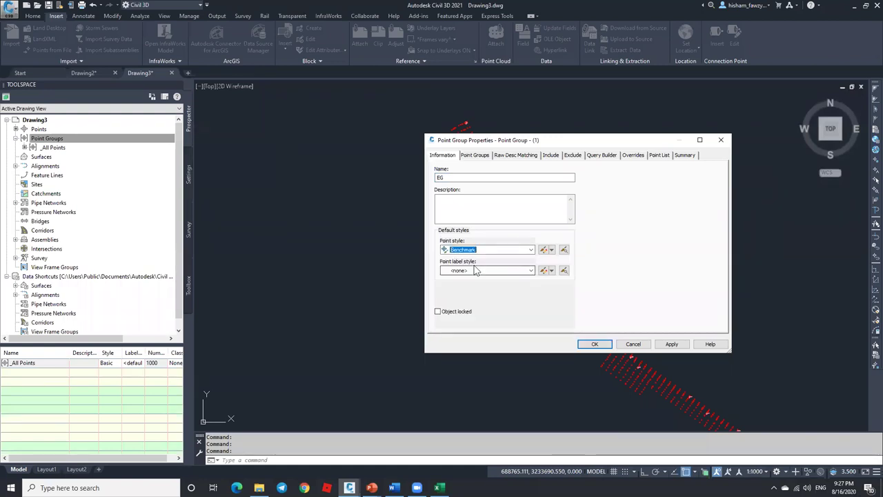
left_click(594, 343)
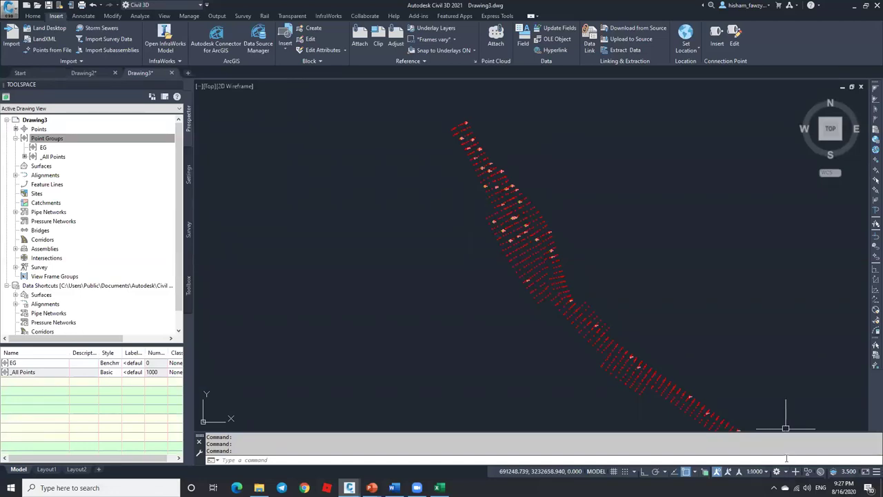
Examine the contents of the EG point group and the survey points in the drawing.
left_click(47, 138)
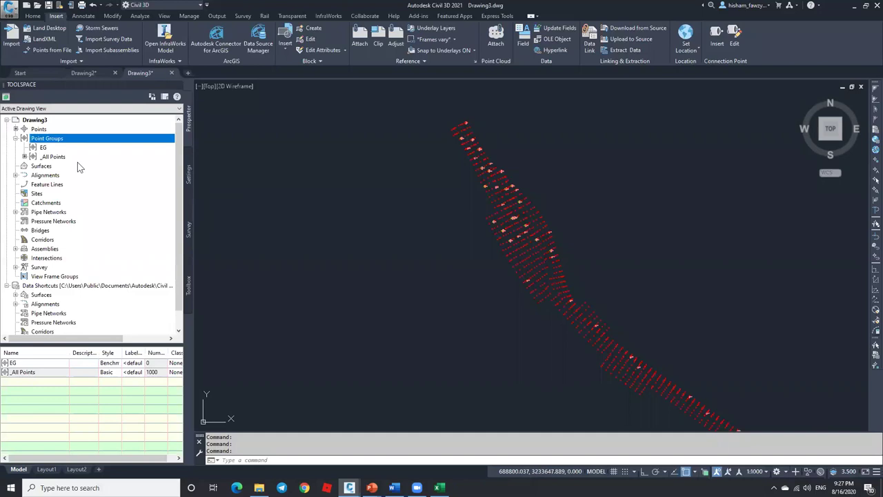
left_click(51, 147)
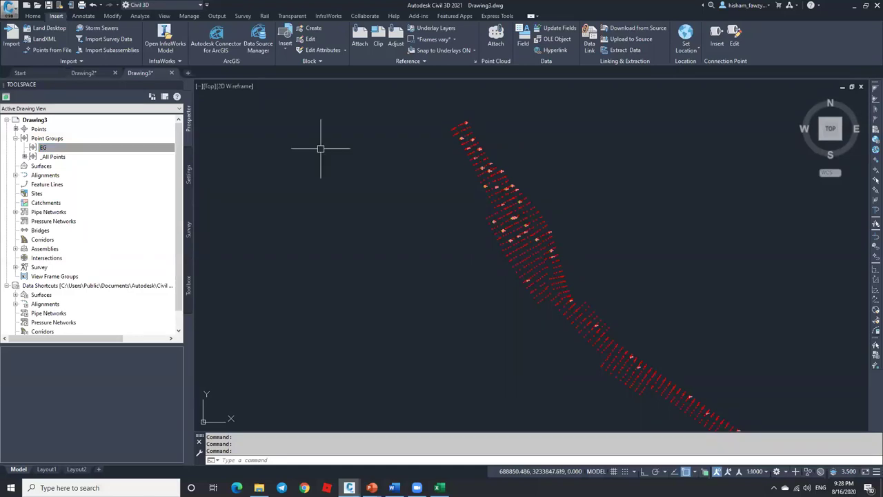
scroll(462, 177, "up", 4)
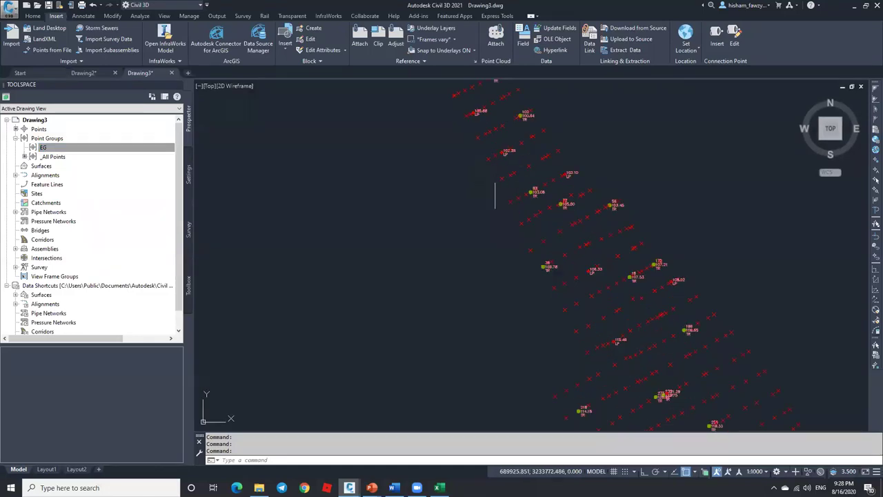
Glance at the survey point codes in the Excel spreadsheet, return to Civil 3D, and open the EG point group's properties.
left_click(438, 487)
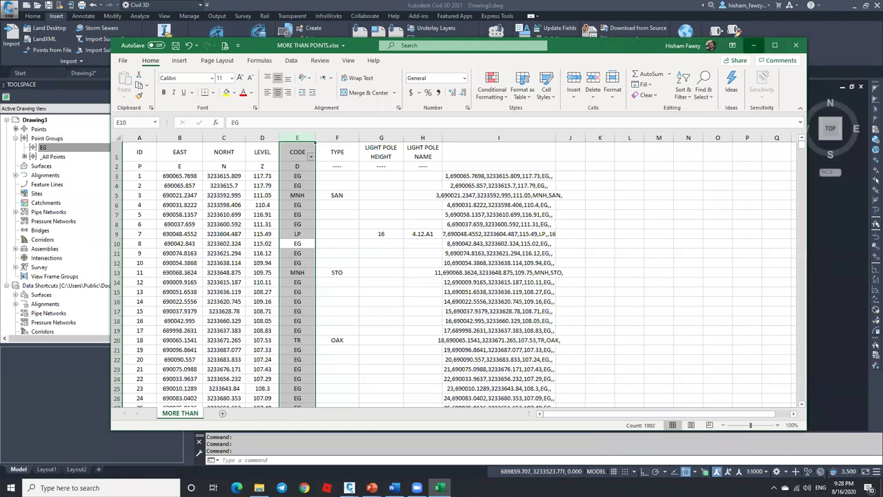
left_click(753, 45)
right_click(69, 152)
left_click(103, 155)
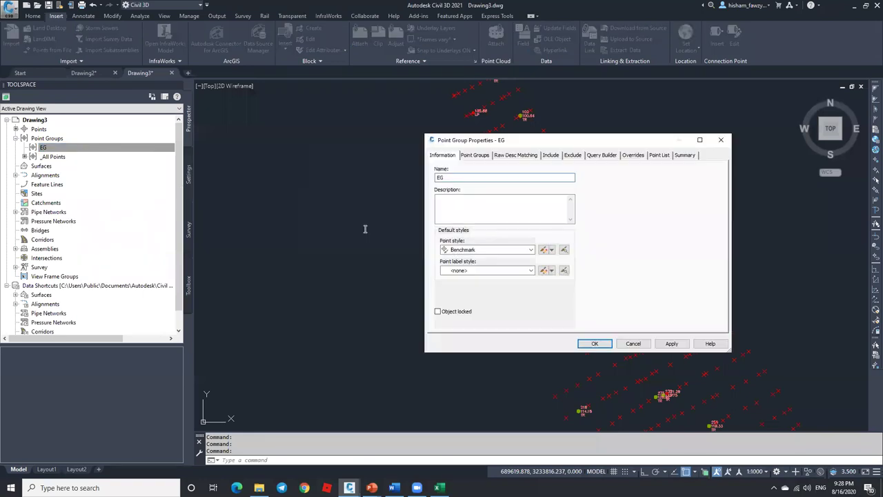
Compare the include and exclude criteria available for the EG point group.
left_click(548, 156)
left_click(575, 156)
left_click(554, 157)
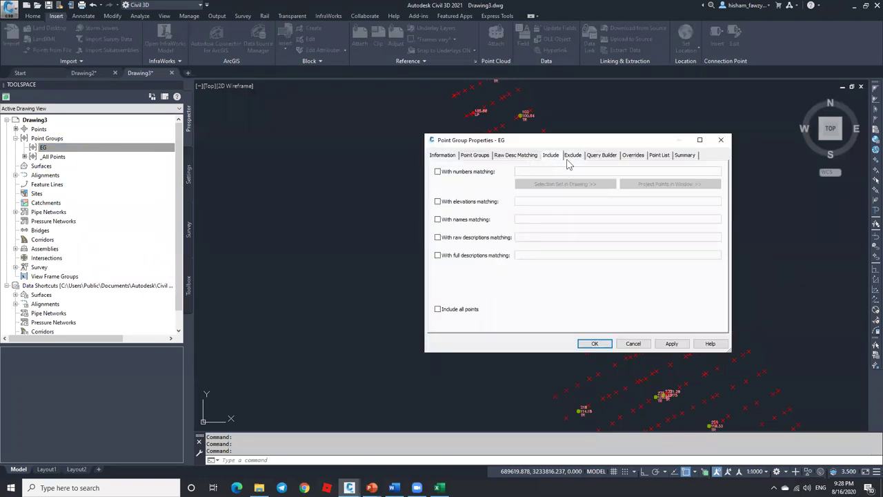
left_click(577, 158)
left_click(552, 159)
left_click(579, 157)
left_click(550, 156)
Try the number-matching and elevation-matching include criteria for the EG group, and clear both.
left_click(480, 178)
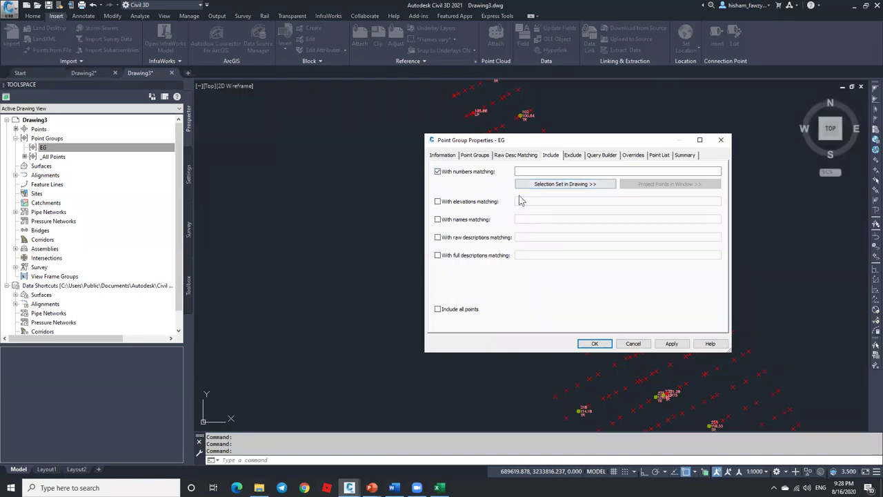
left_click(482, 173)
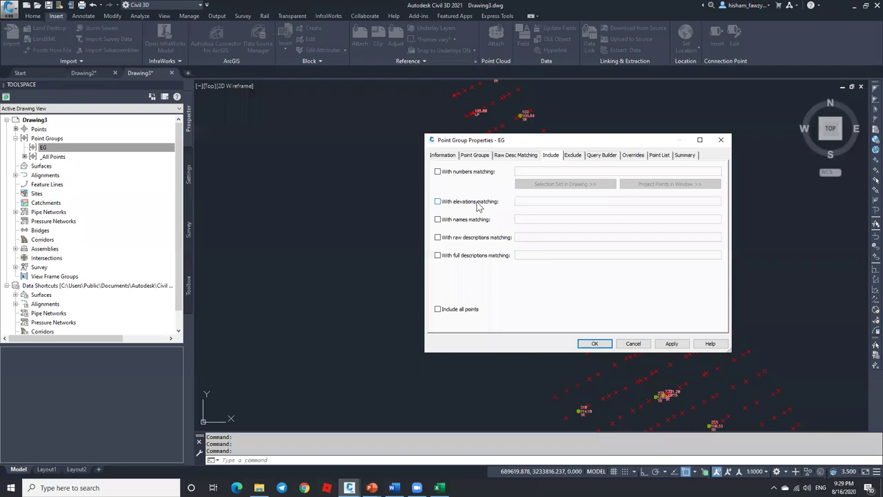
left_click(478, 203)
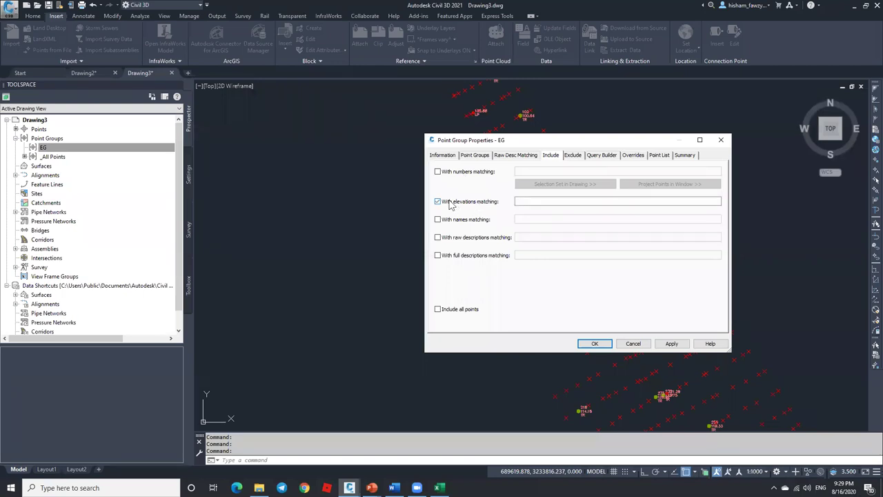
left_click(525, 202)
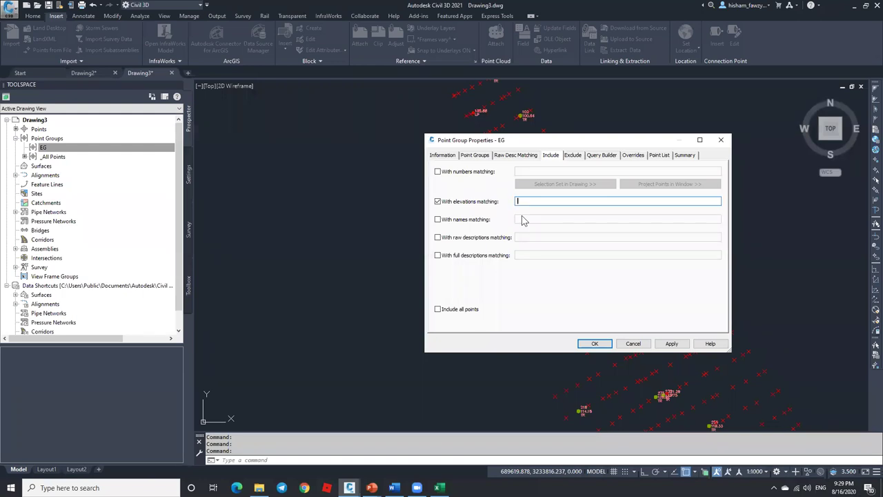
left_click(465, 202)
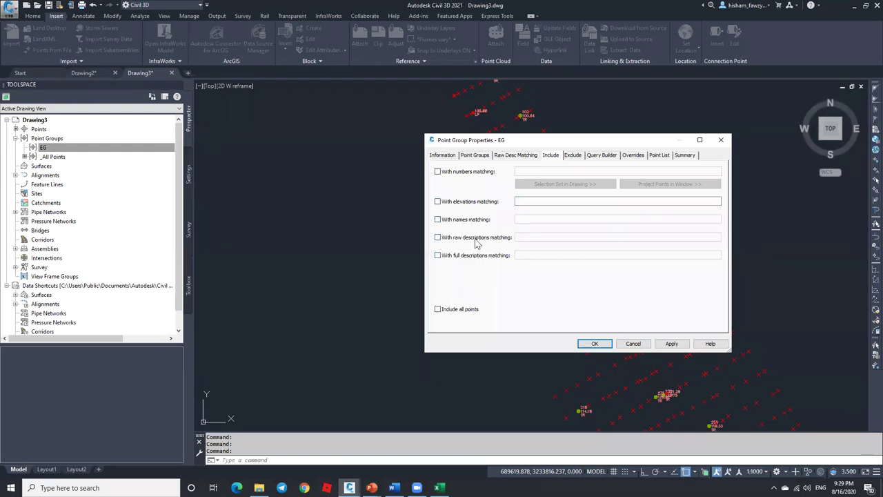
Include points with raw descriptions matching EG in the group and display its point list with a wider point number column.
left_click(464, 238)
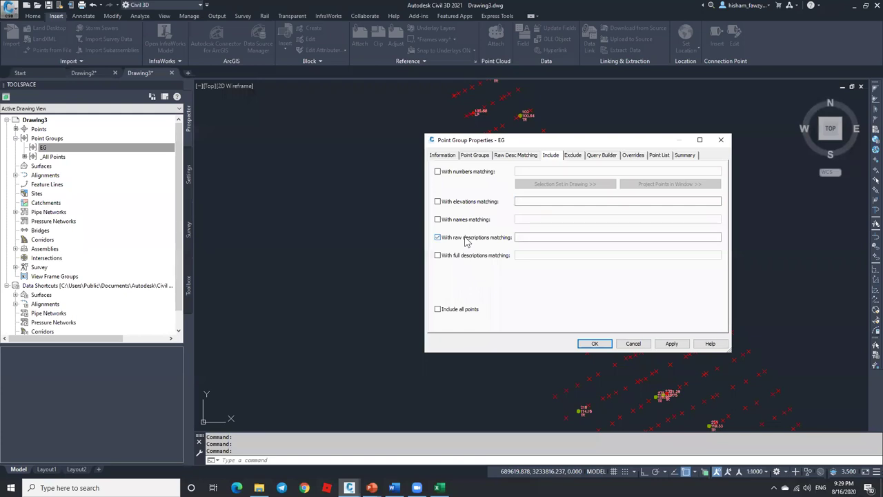
left_click(533, 237)
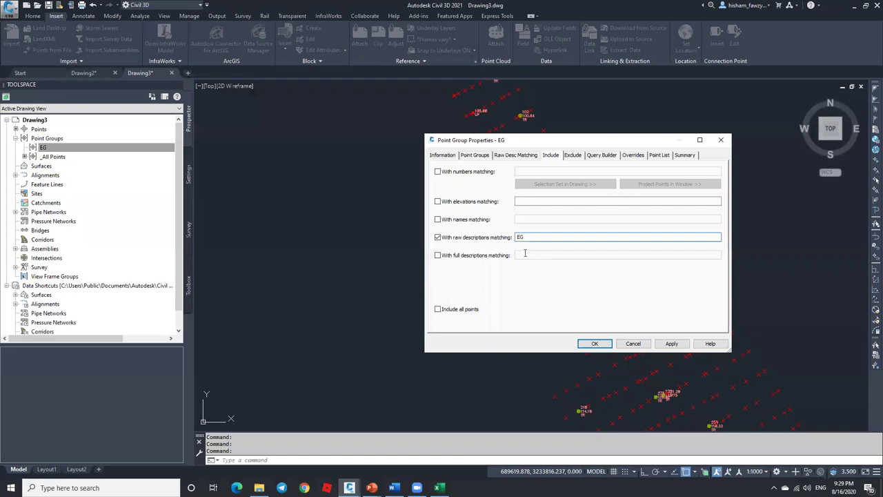
left_click(659, 156)
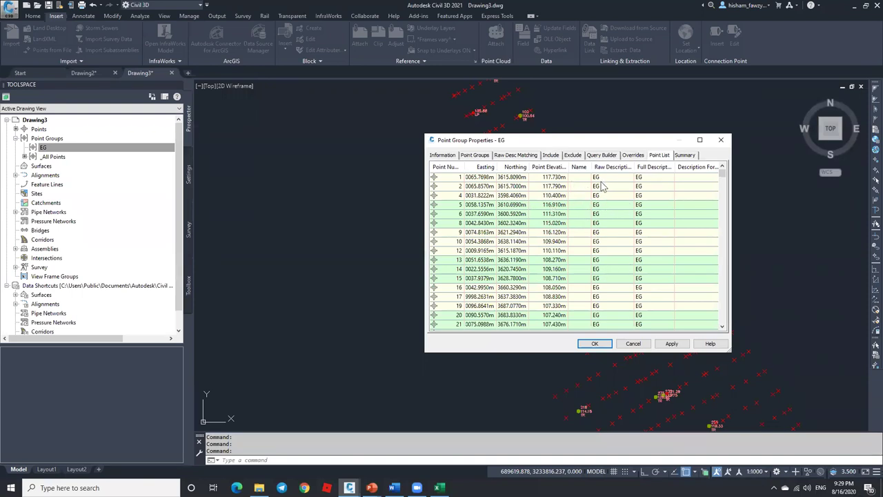
left_click_drag(468, 162, 497, 163)
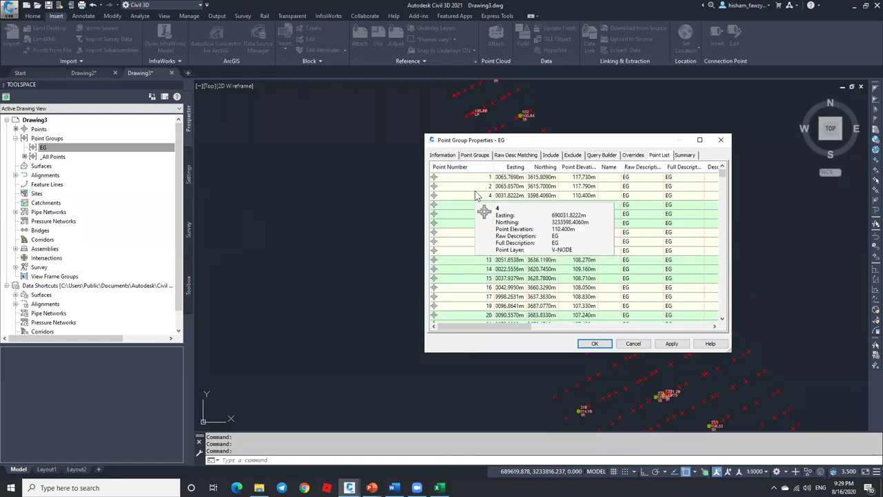
Check the row of point 3 in the Excel survey spreadsheet against the group's point list, and return to Civil 3D.
left_click(439, 487)
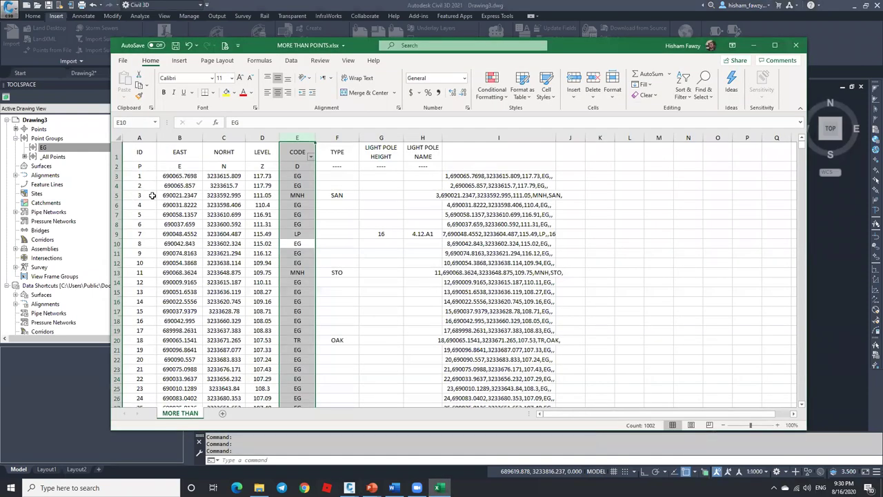
left_click_drag(152, 195, 400, 196)
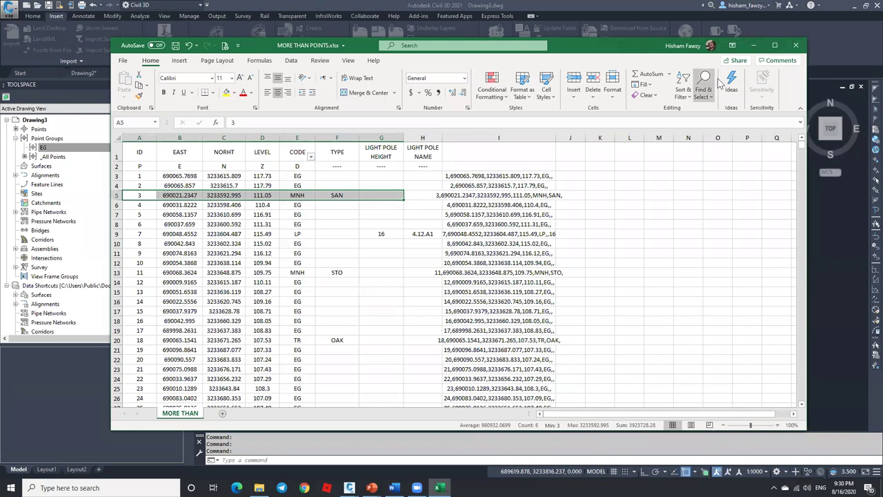
left_click(753, 46)
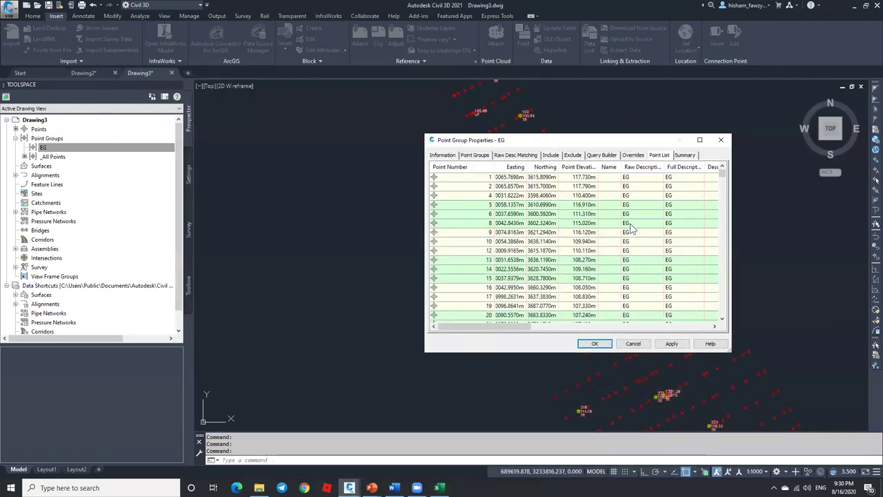
Recheck the EG raw description criterion, accept the group's properties, and inspect the EG point markers in the drawing.
left_click(527, 157)
left_click(558, 157)
left_click(538, 237)
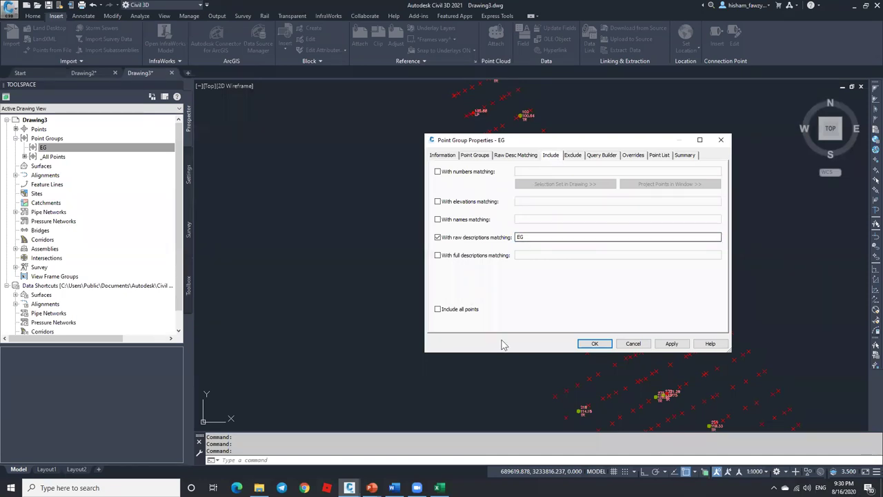
left_click(592, 344)
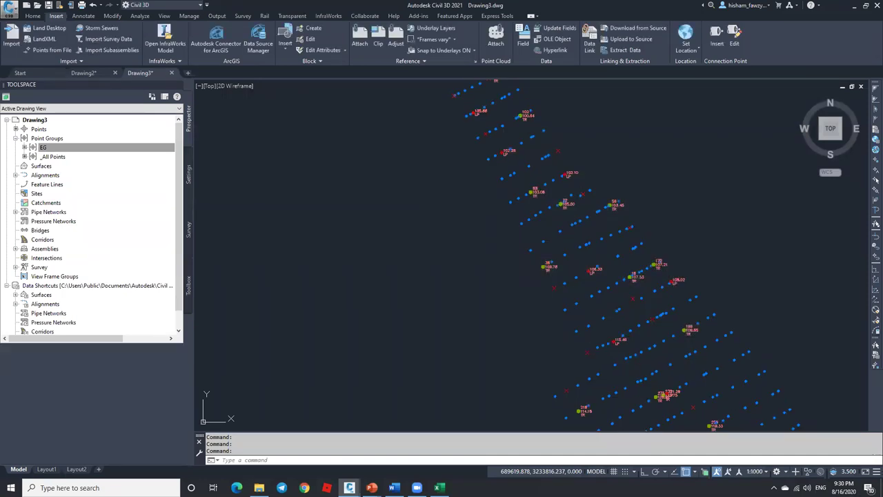
scroll(492, 131, "up", 6)
scroll(562, 253, "up", 4)
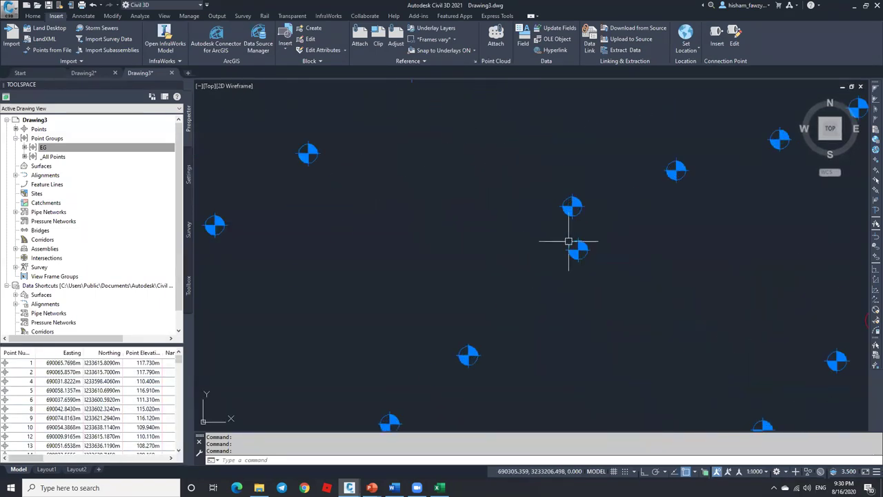
scroll(578, 250, "down", 8)
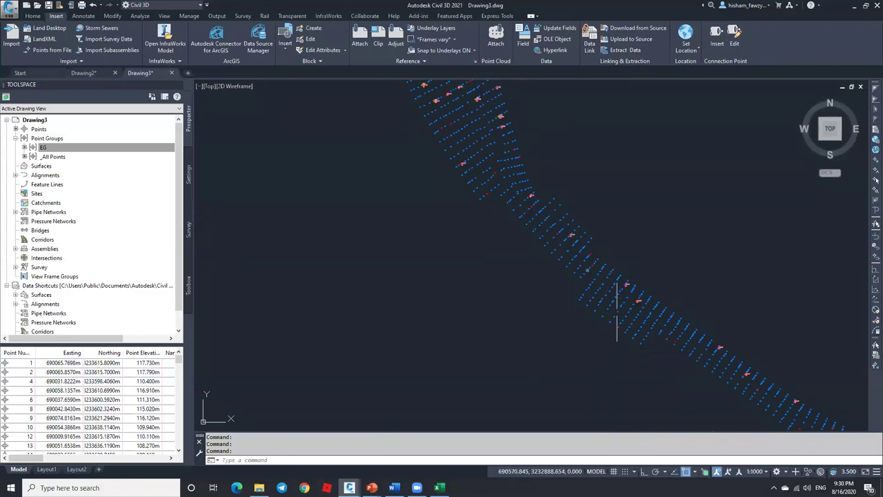
Set the EG point group's label style to Elevation Only and accept the change.
right_click(103, 149)
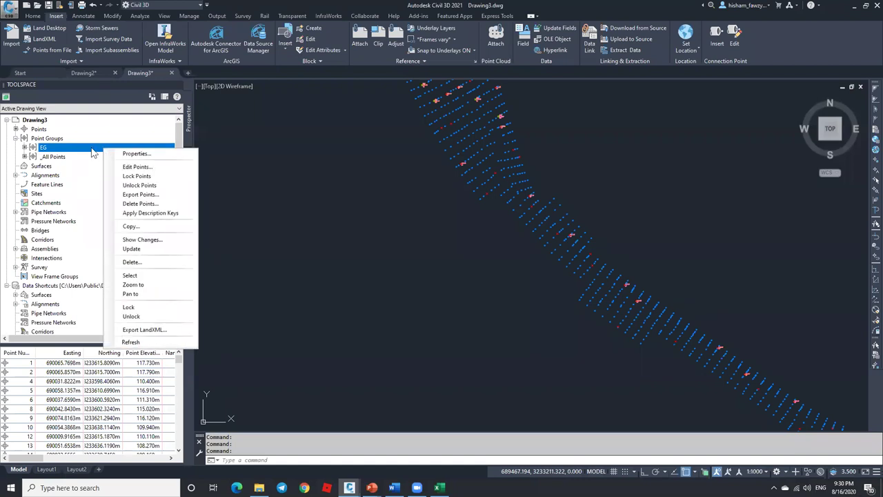
left_click(136, 153)
left_click(476, 270)
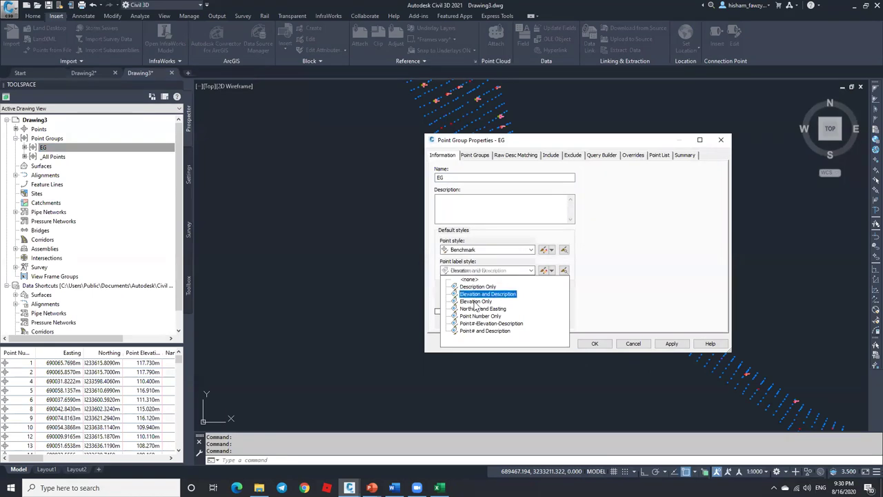
left_click(474, 302)
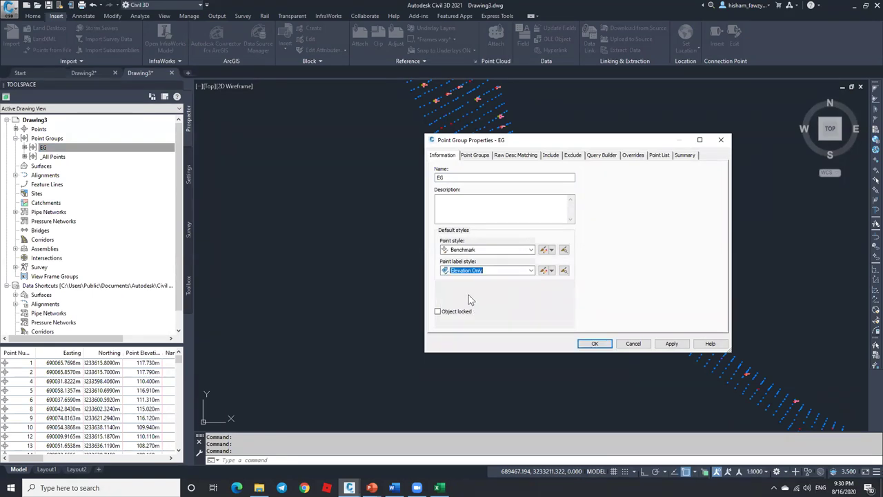
left_click(591, 344)
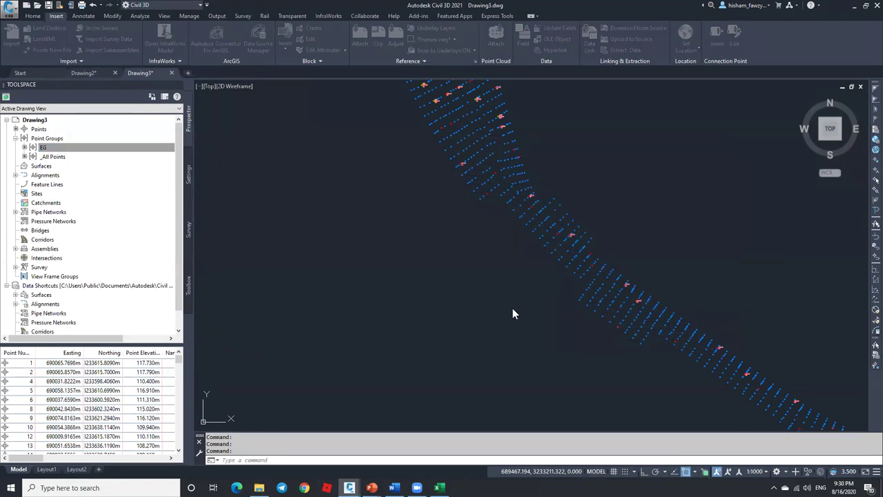
Set the drawing's annotation scale to 1:500 and check the size of the point labels.
scroll(520, 192, "up", 6)
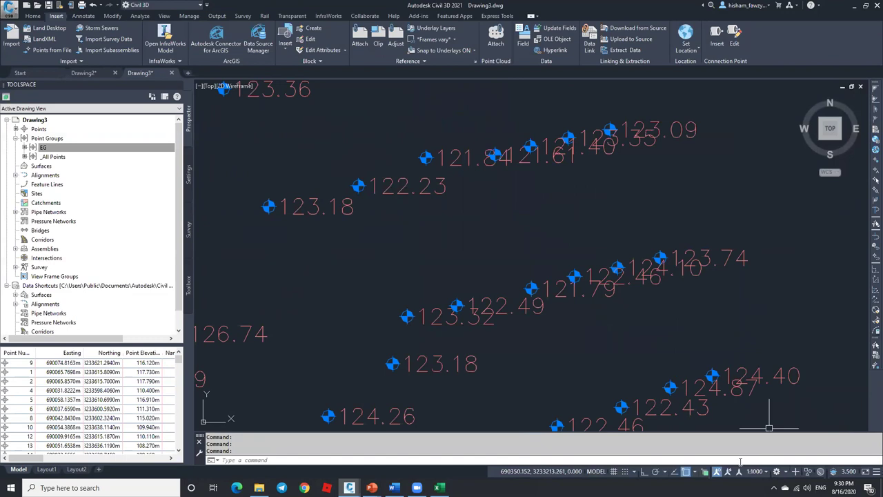
left_click(758, 471)
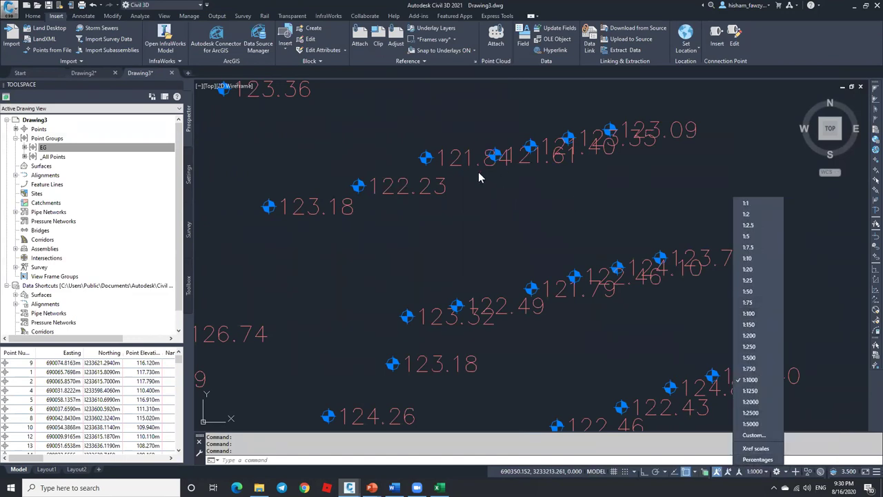
left_click(750, 358)
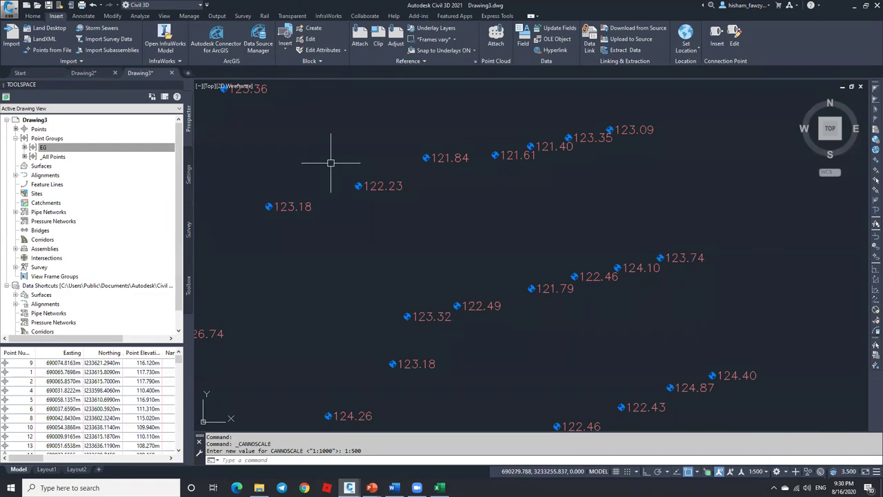
scroll(445, 174, "down", 5)
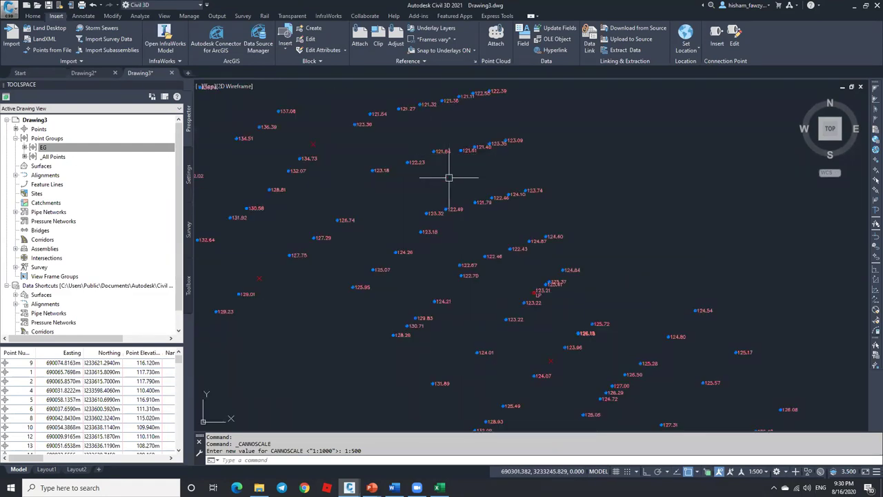
scroll(476, 196, "up", 1)
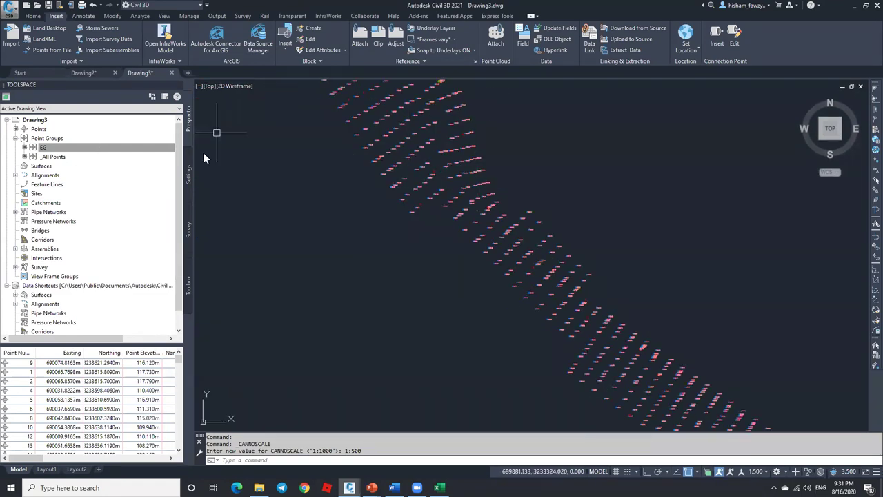
Turn off the EG group's point labels by setting its point label style to <none>, and accept the change.
right_click(140, 149)
left_click(176, 153)
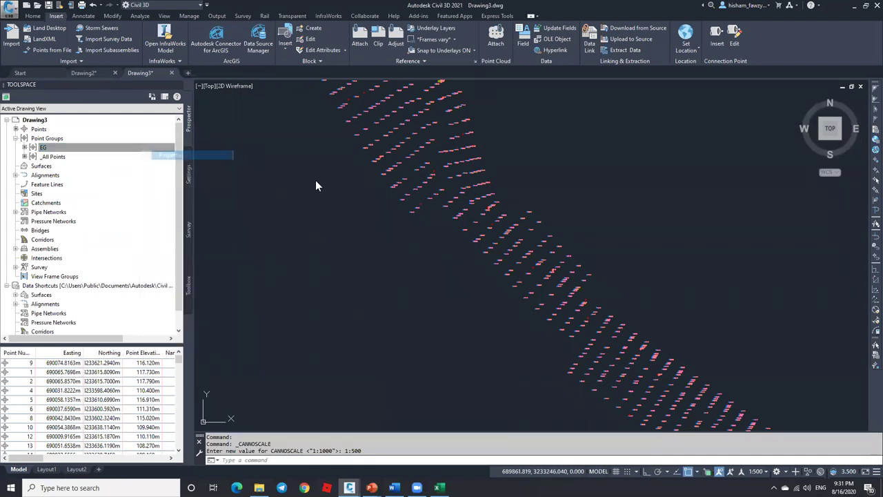
left_click(487, 269)
left_click(521, 307)
left_click(595, 342)
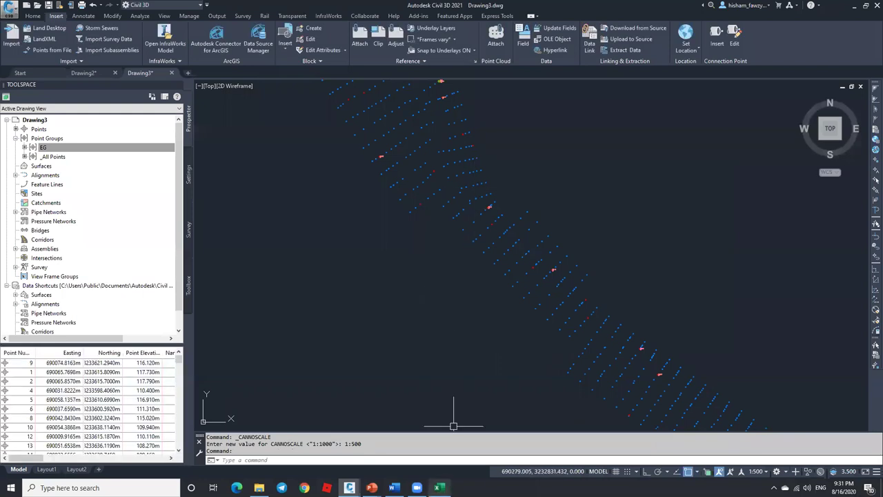
Inspect the marker and label of a light pole point among the EG points in the drawing.
scroll(545, 269, "up", 2)
scroll(565, 269, "up", 5)
scroll(591, 246, "down", 1)
scroll(555, 237, "up", 1)
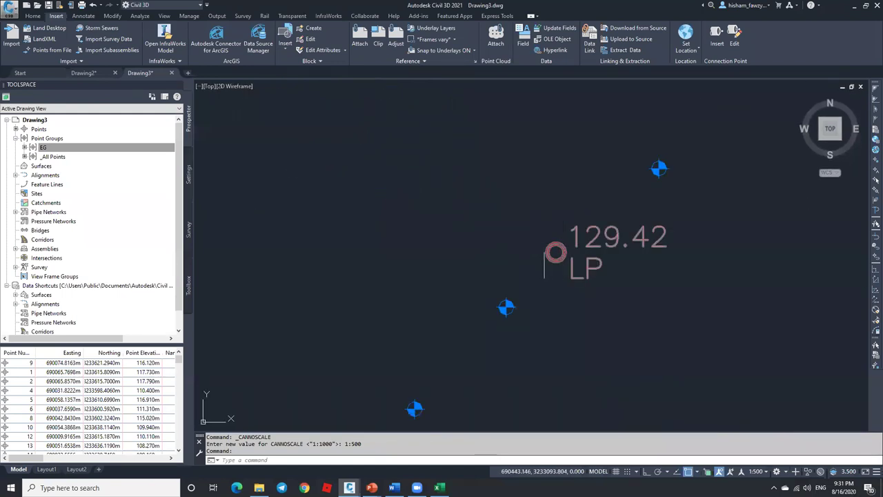
scroll(534, 221, "down", 6)
scroll(532, 225, "down", 3)
Create a new point group named LIGHT POLE.
left_click(59, 147)
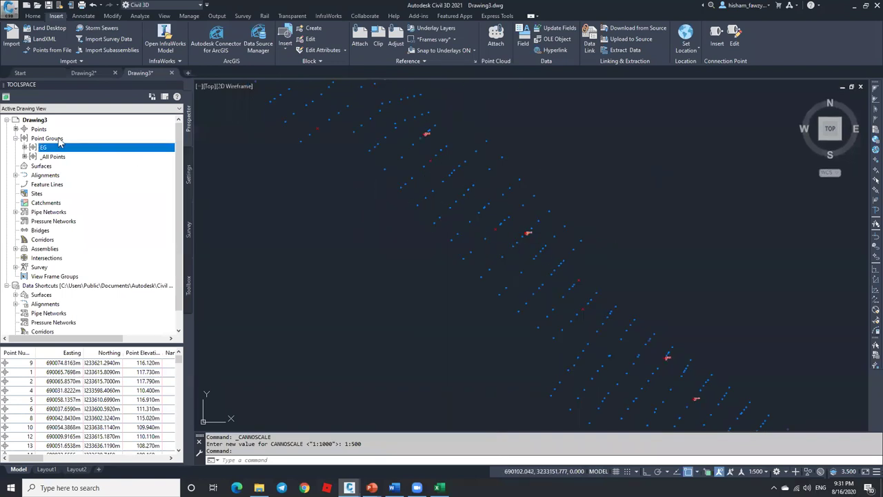
right_click(47, 138)
left_click(519, 216)
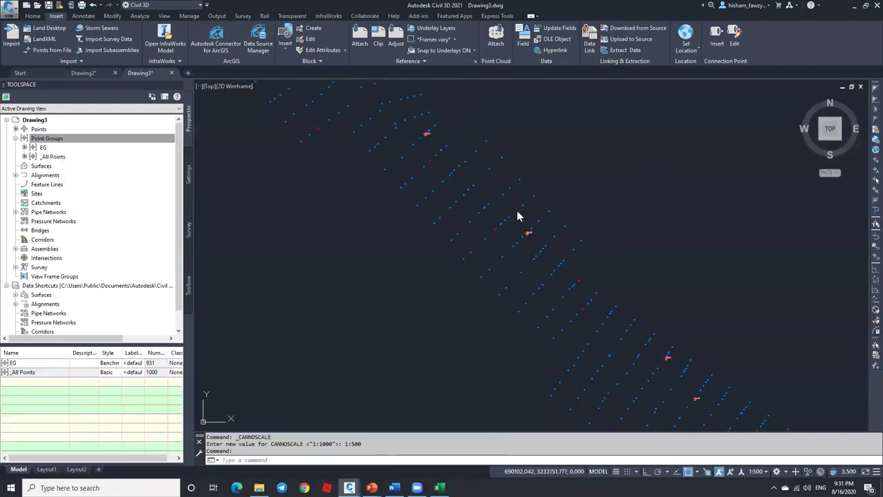
left_click_drag(497, 178, 403, 179)
type("Li")
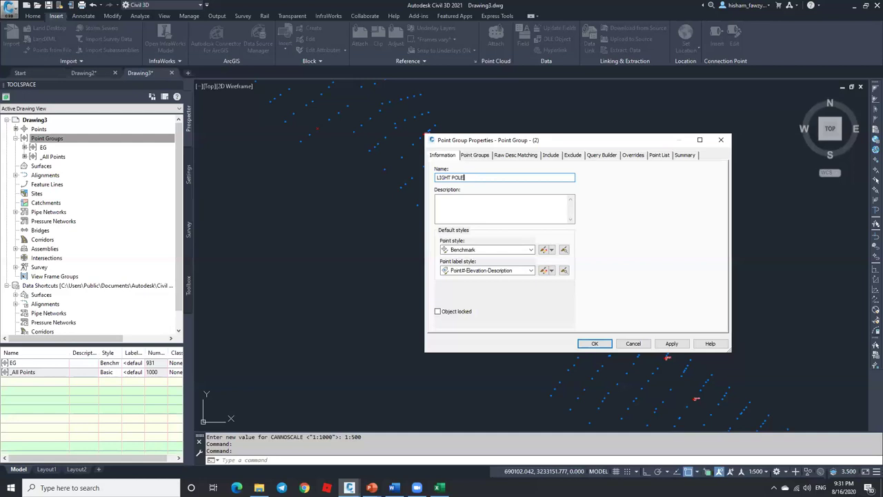
Set the LIGHT POLE group's point style to Drill Hole and its point label style to Description Only.
left_click(463, 251)
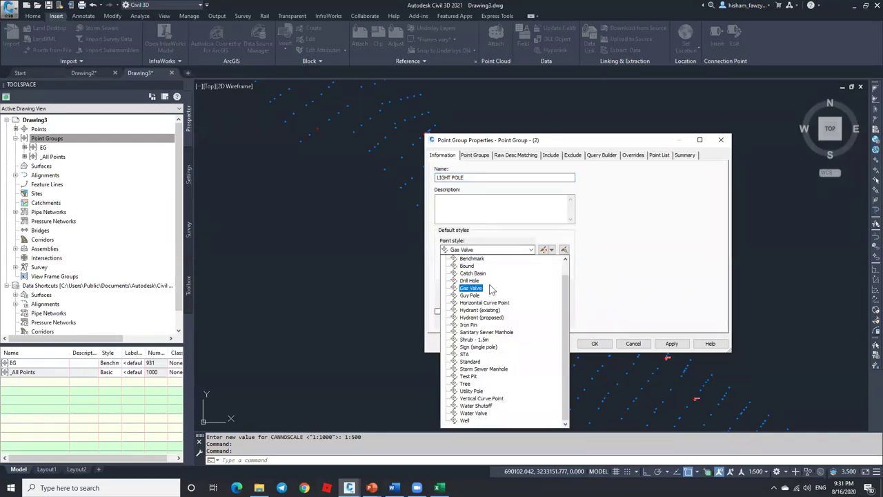
left_click(475, 280)
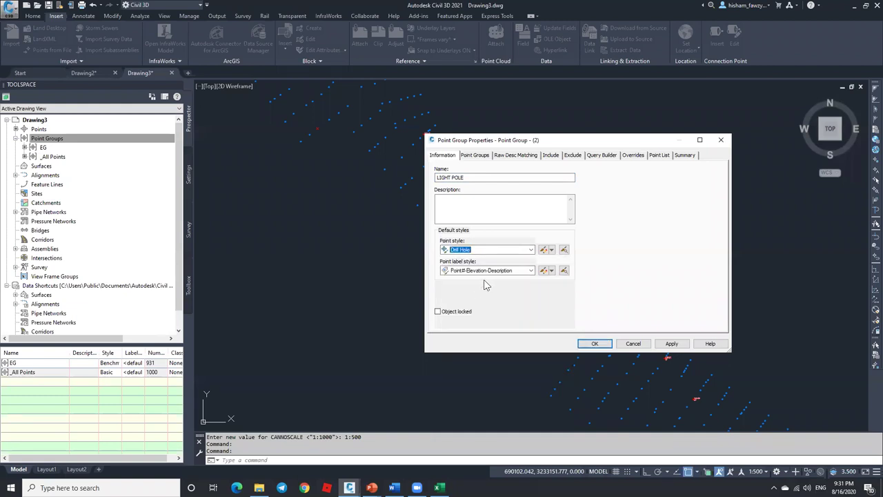
left_click(491, 270)
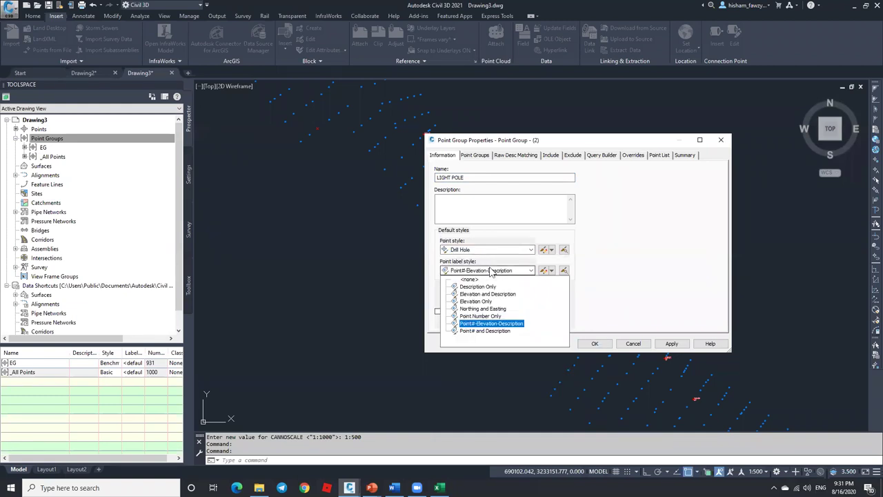
left_click(475, 286)
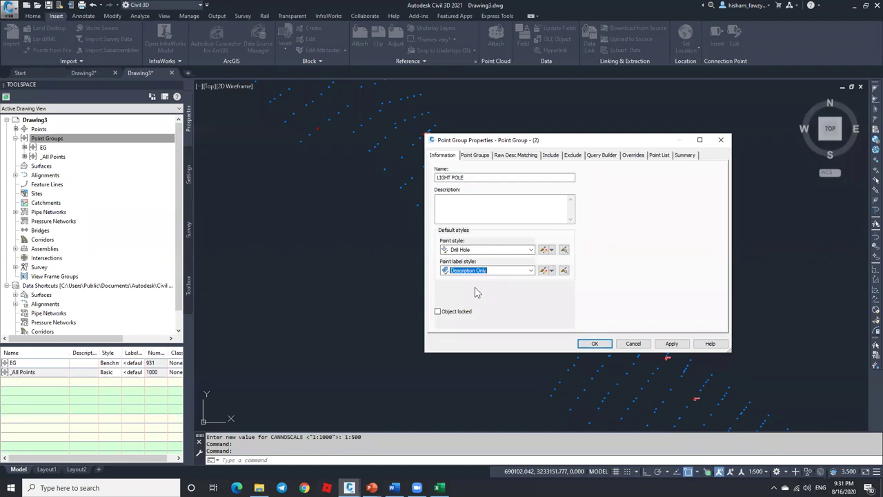
Include points with raw descriptions matching LP in the LIGHT POLE group, check its point list, and accept the group.
left_click(550, 155)
left_click(517, 237)
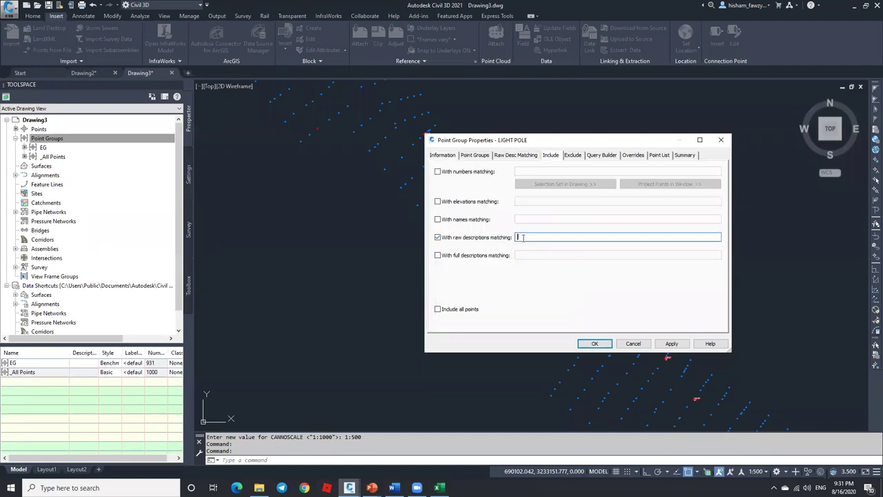
type("LP")
left_click(660, 155)
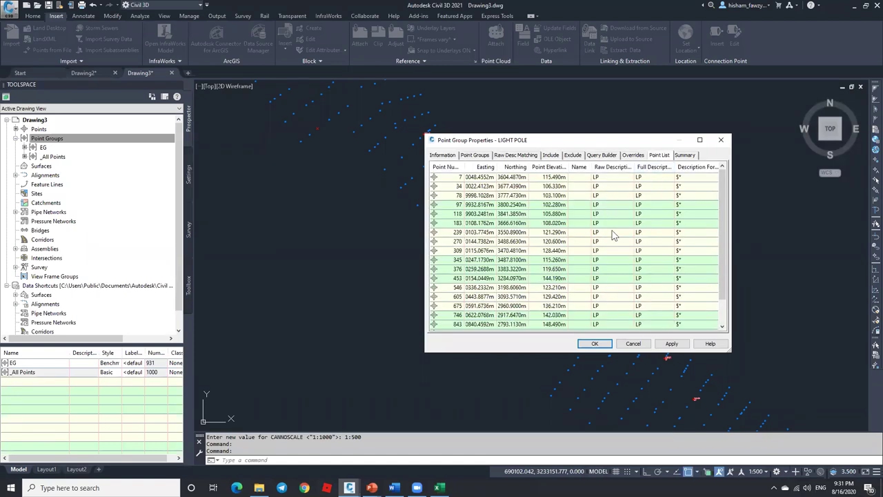
scroll(626, 309, "down", 1)
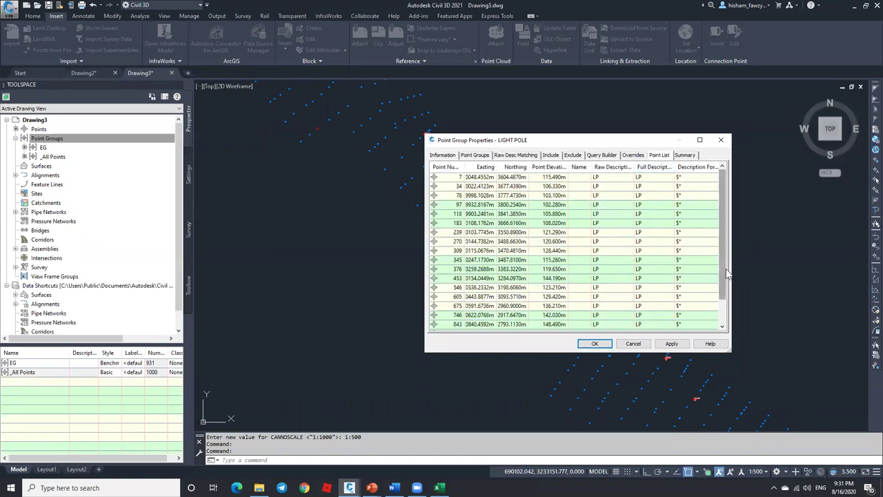
left_click(593, 343)
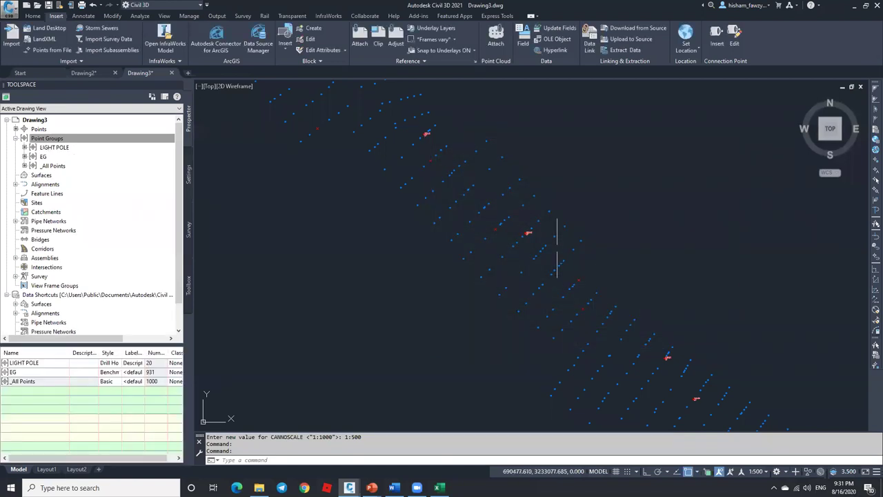
Inspect a light pole point in the drawing and examine the styles assigned to the LP code in the Civil 3D description key set.
scroll(535, 214, "up", 4)
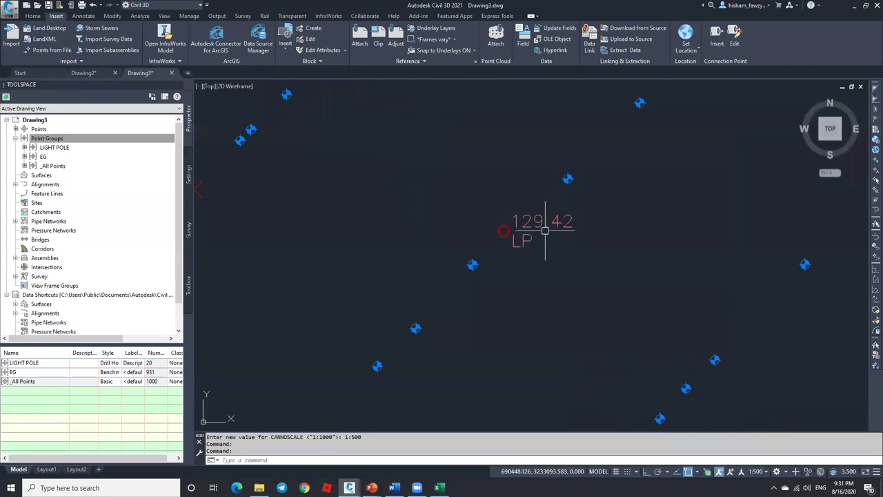
scroll(538, 214, "up", 3)
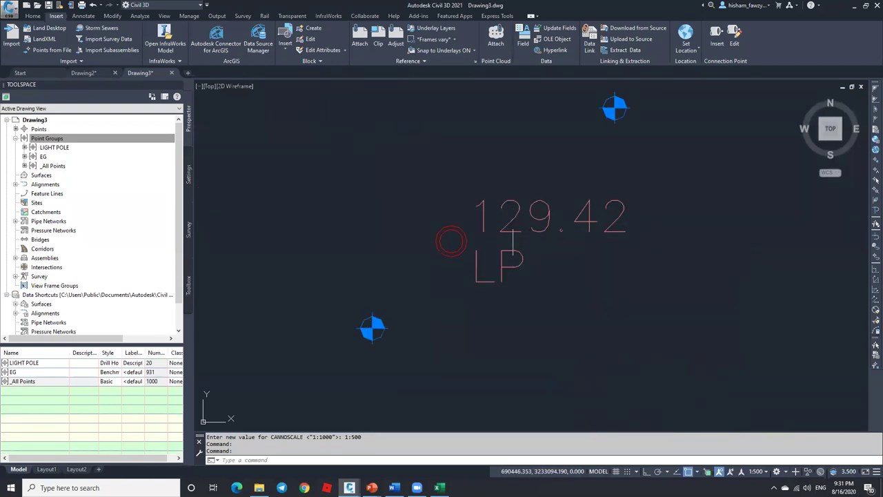
left_click(189, 164)
left_click(16, 139)
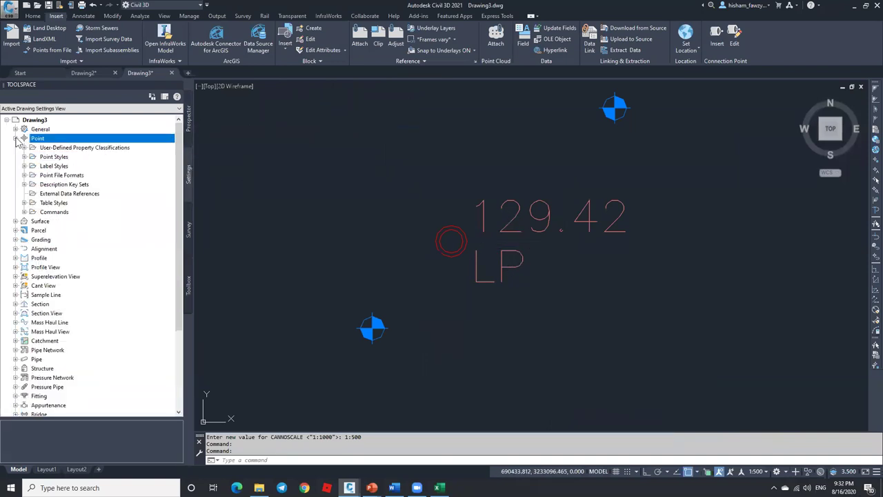
left_click(24, 184)
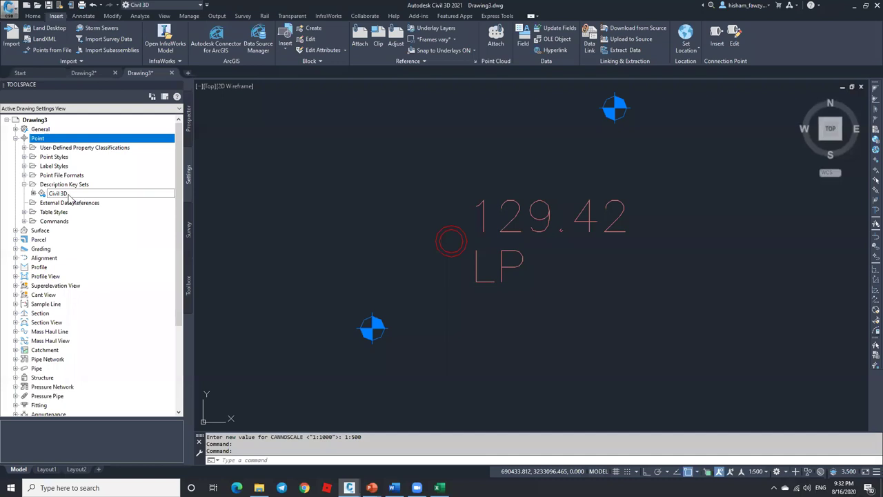
left_click(62, 194)
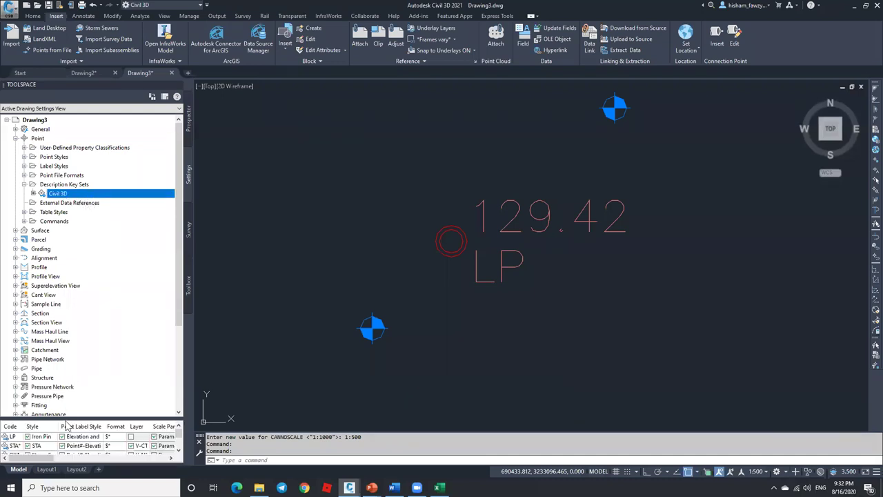
left_click_drag(69, 419, 95, 358)
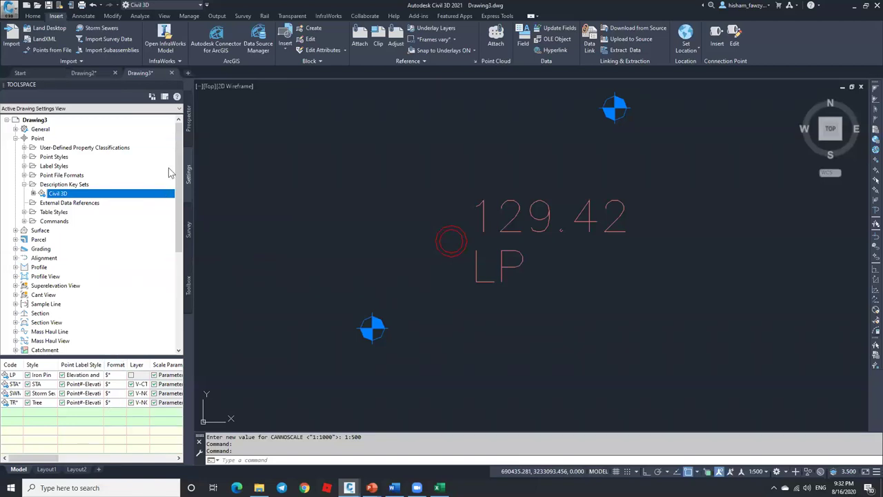
Override the LIGHT POLE group's style with Drill Hole and its point label style with Description Only, and accept the change.
left_click(187, 131)
right_click(61, 149)
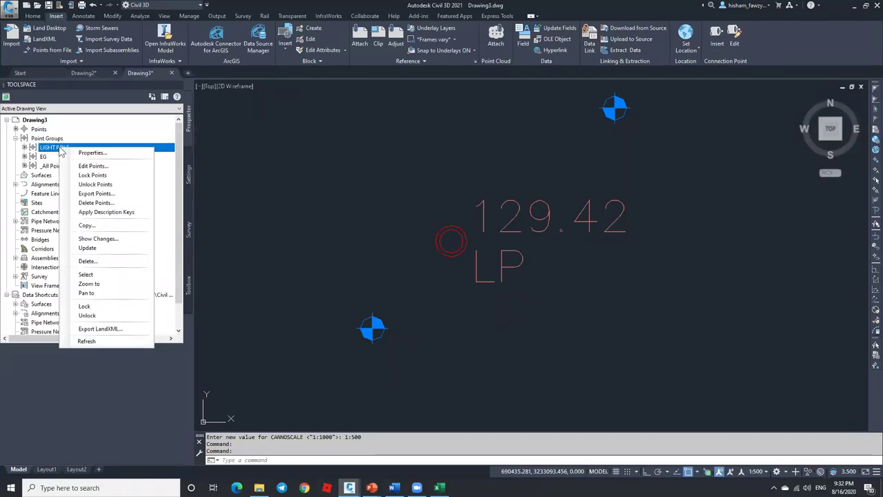
left_click(98, 156)
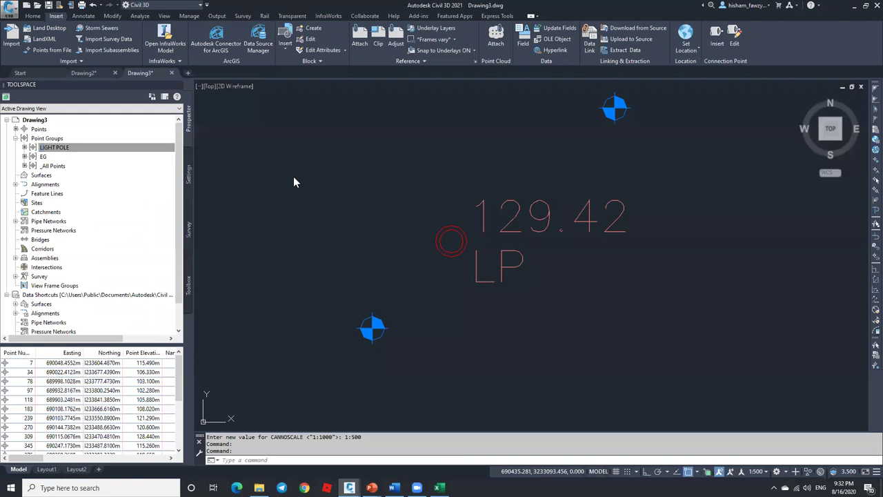
left_click(631, 155)
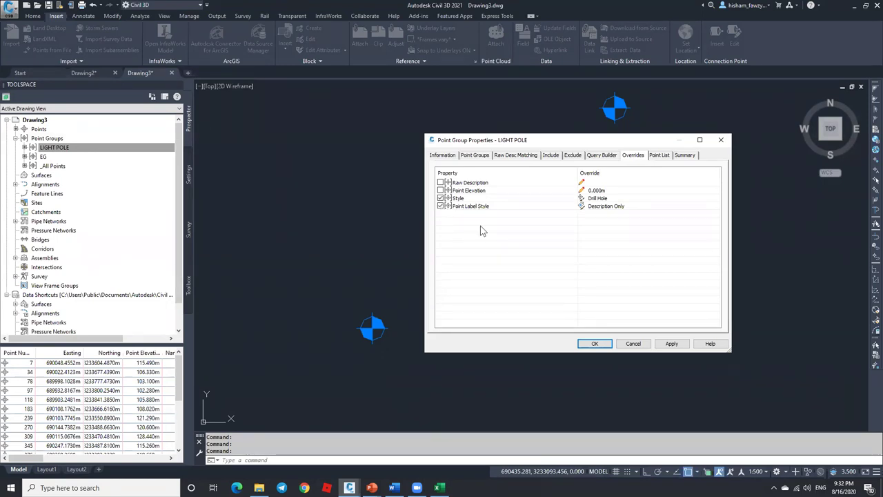
left_click(596, 344)
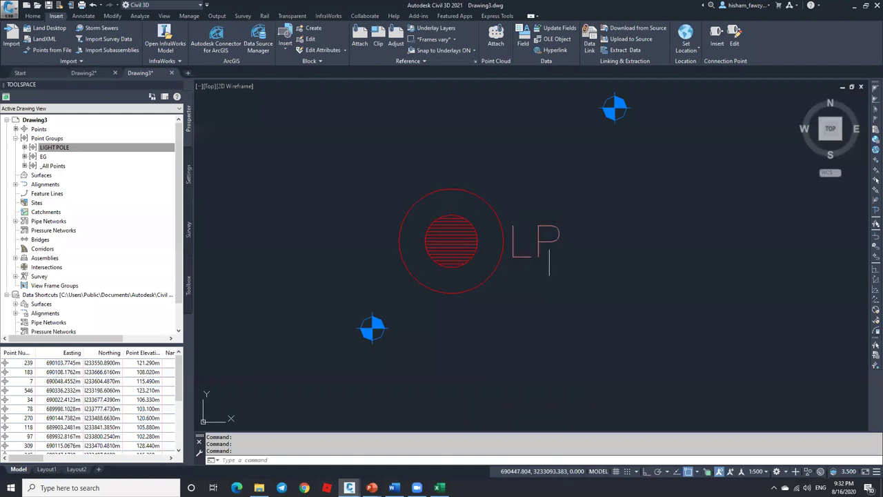
Inspect the light pole markers in the drawing and recheck the LIGHT POLE group's style and label style overrides.
scroll(549, 262, "down", 6)
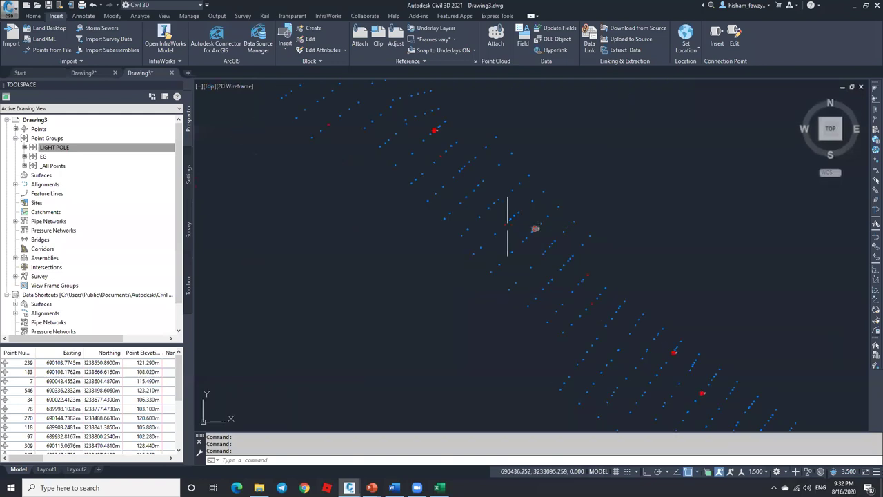
scroll(538, 216, "up", 5)
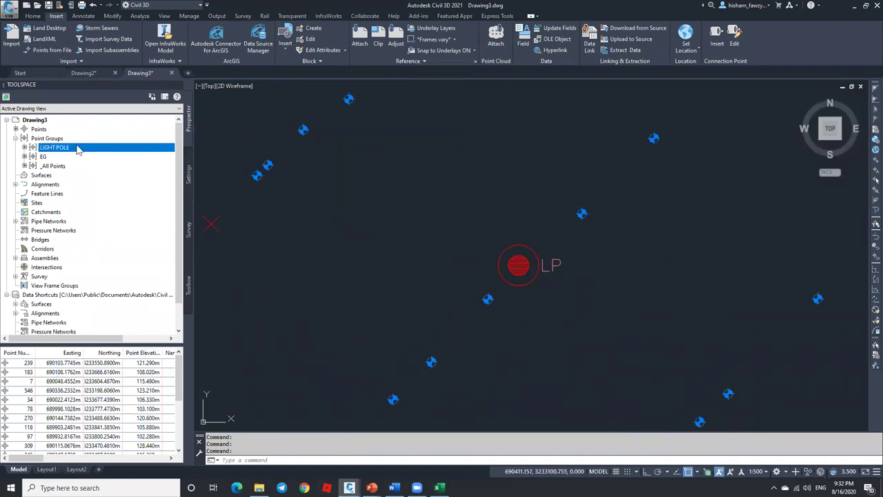
right_click(99, 151)
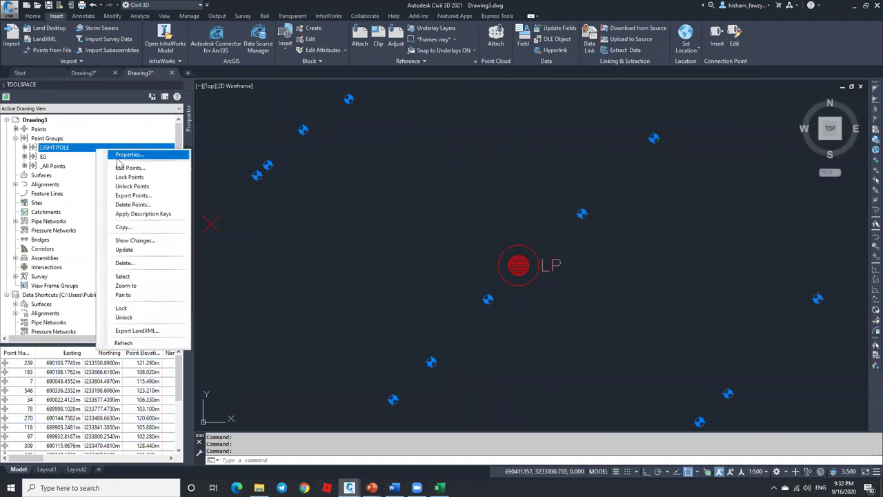
left_click(124, 154)
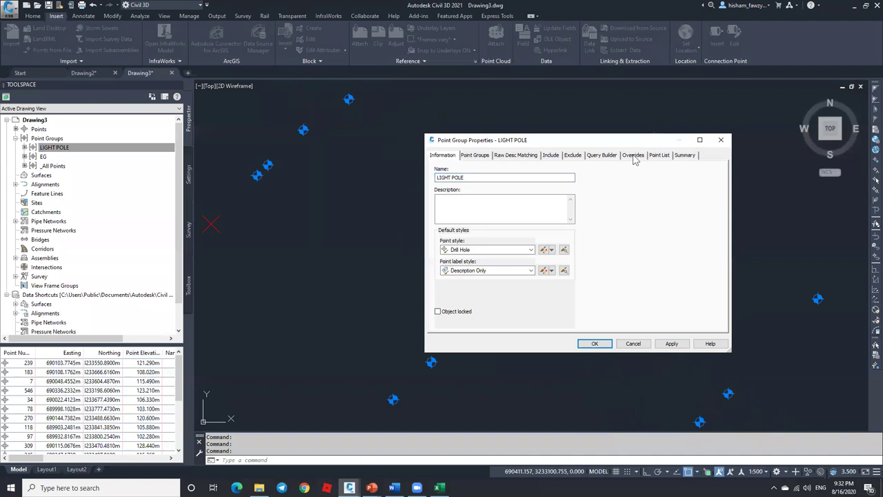
left_click(633, 155)
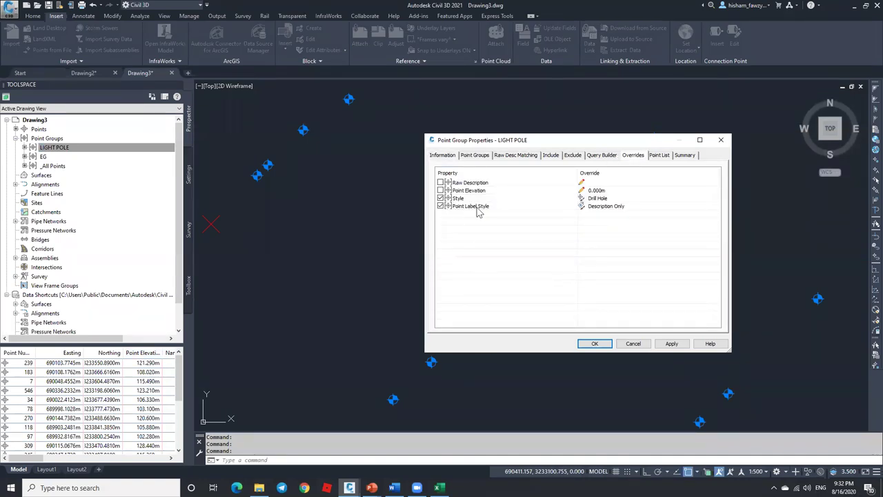
left_click(594, 343)
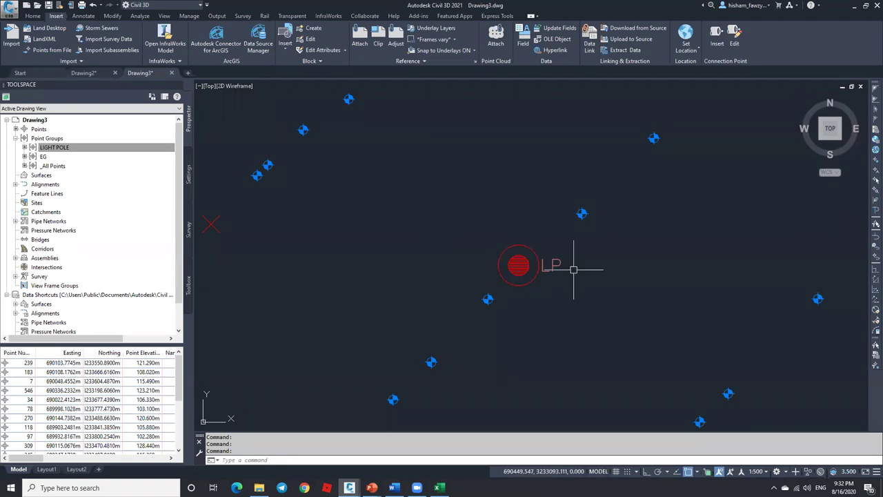
Switch to the MORE THAN POINTS workbook in Excel and review the light pole heights and names and the remaining point codes and types.
left_click(438, 487)
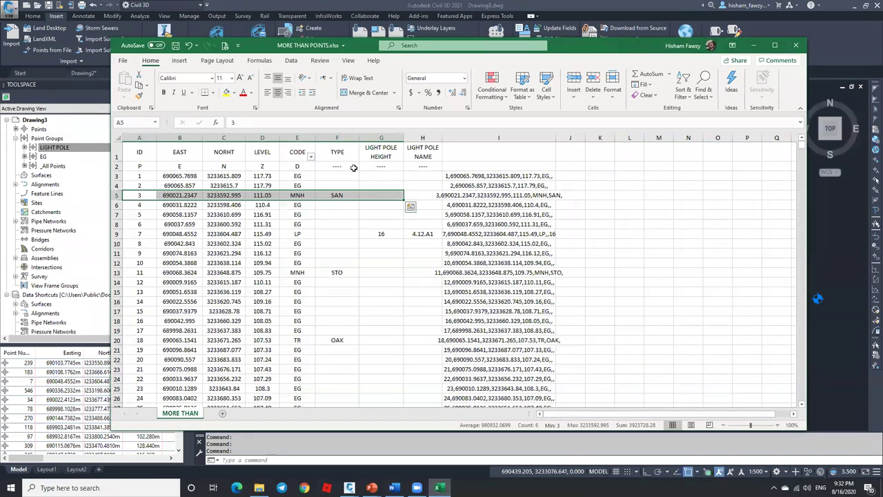
left_click(379, 233)
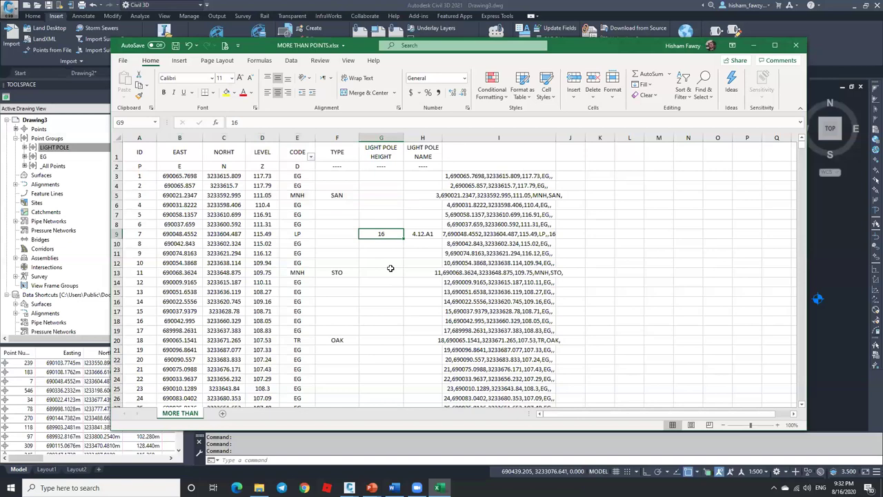
scroll(390, 268, "down", 20)
scroll(384, 236, "down", 20)
scroll(387, 255, "down", 20)
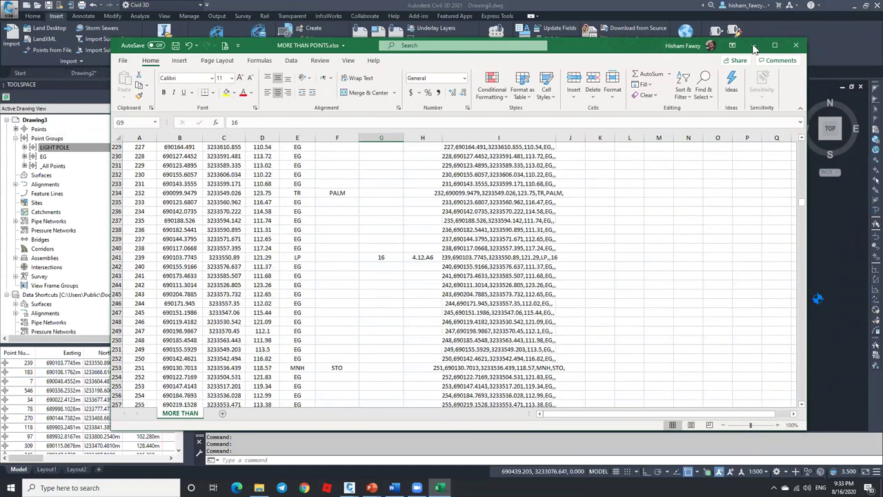
left_click(753, 45)
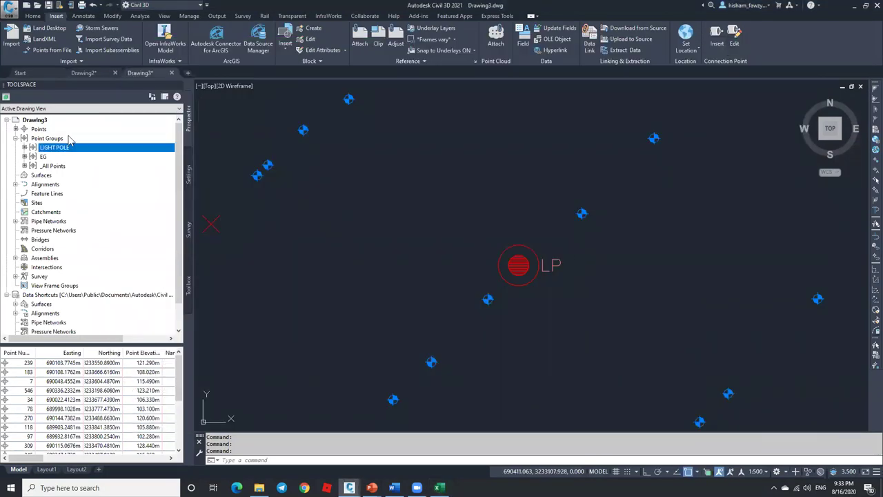
left_click(439, 487)
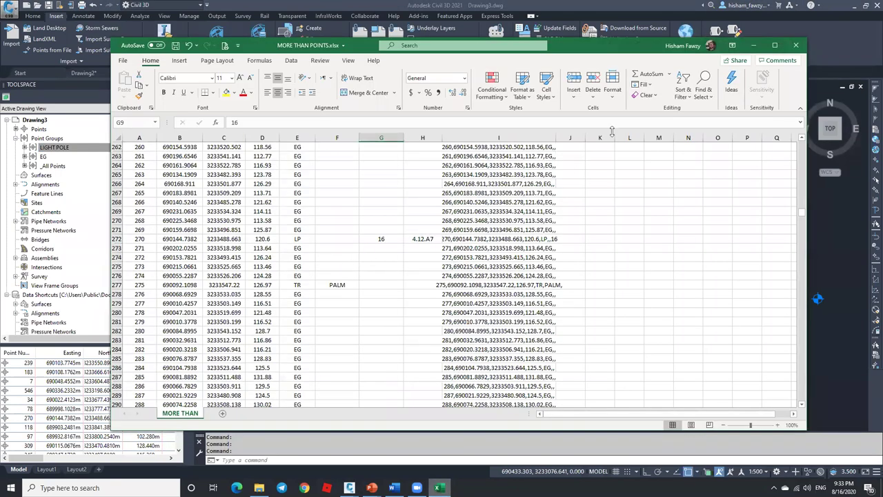
scroll(611, 131, "up", 5)
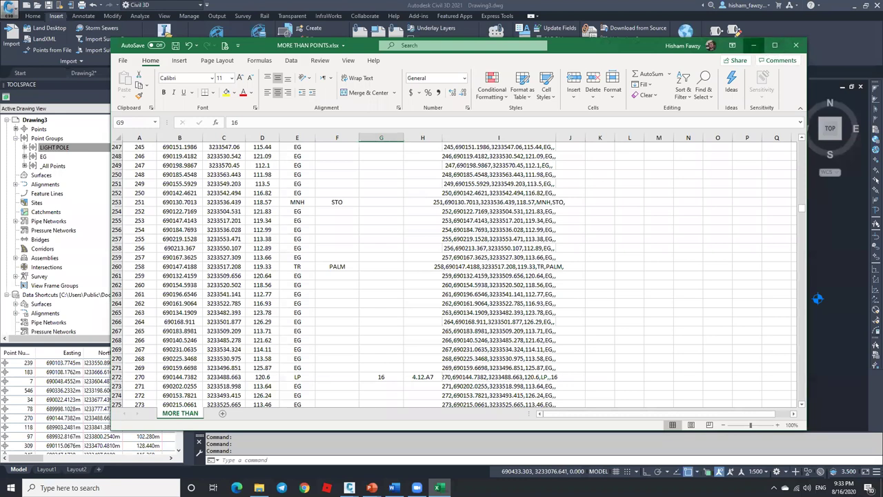
Return to Civil 3D and create a new point group named MANHOLE.
left_click(79, 159)
right_click(50, 140)
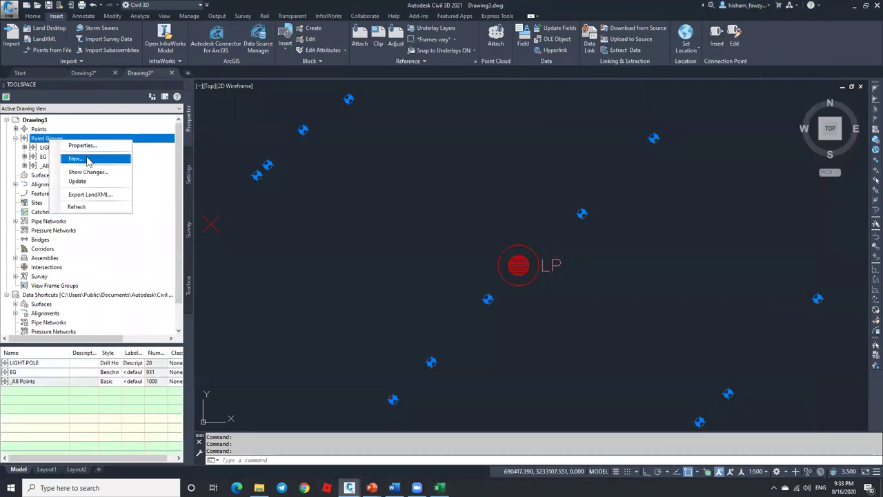
left_click(76, 158)
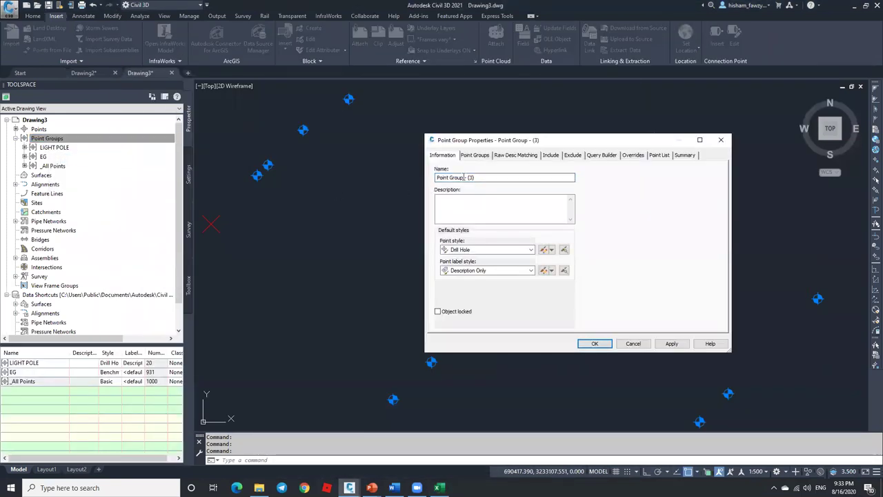
type("MAN")
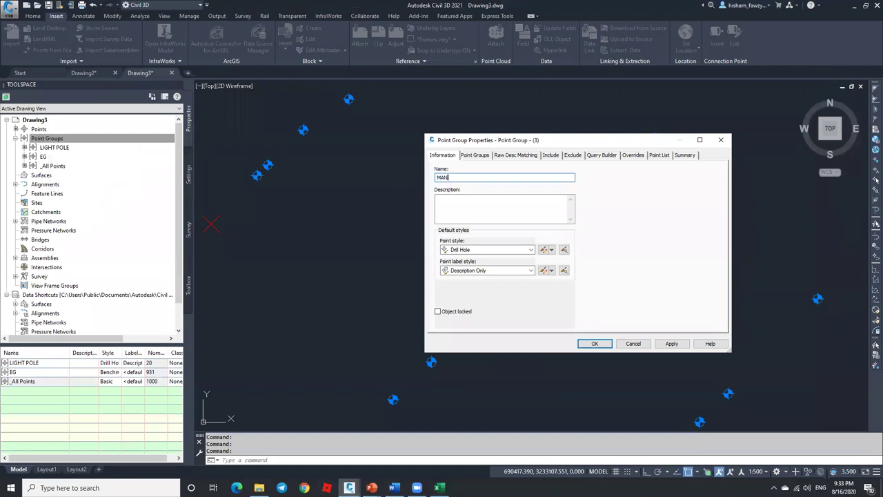
type("HOLE")
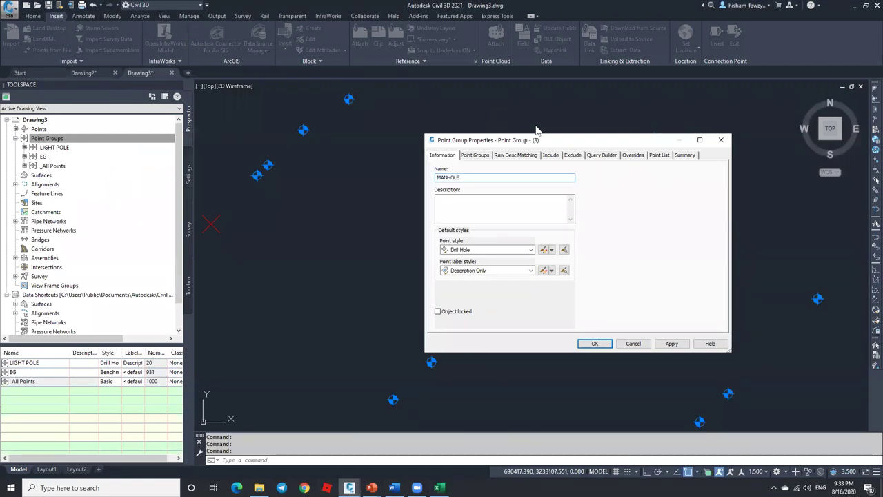
Include points with raw descriptions matching MNH in the MANHOLE group.
left_click(550, 155)
left_click(508, 238)
left_click(526, 236)
type("MA")
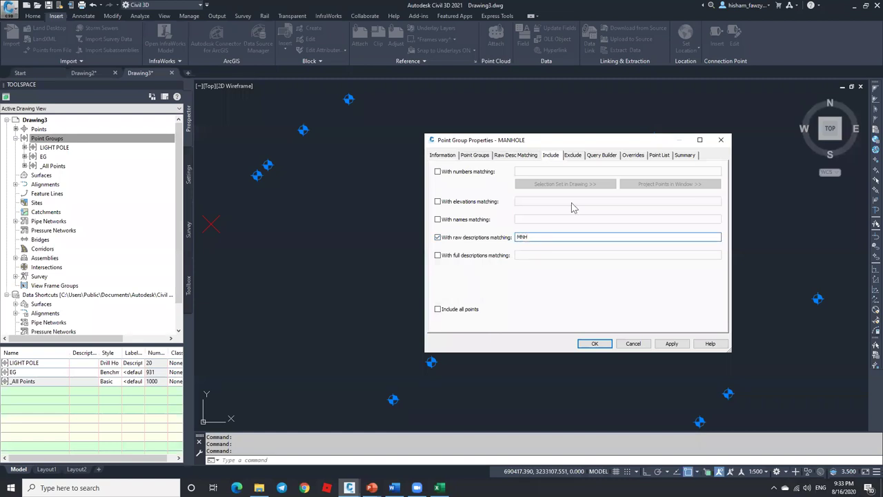
type("NH")
Assign the Storm Sewer Manhole point style and the Description Only label style to the MANHOLE group, and accept the new group.
left_click(443, 156)
left_click(503, 249)
scroll(472, 275, "up", 1)
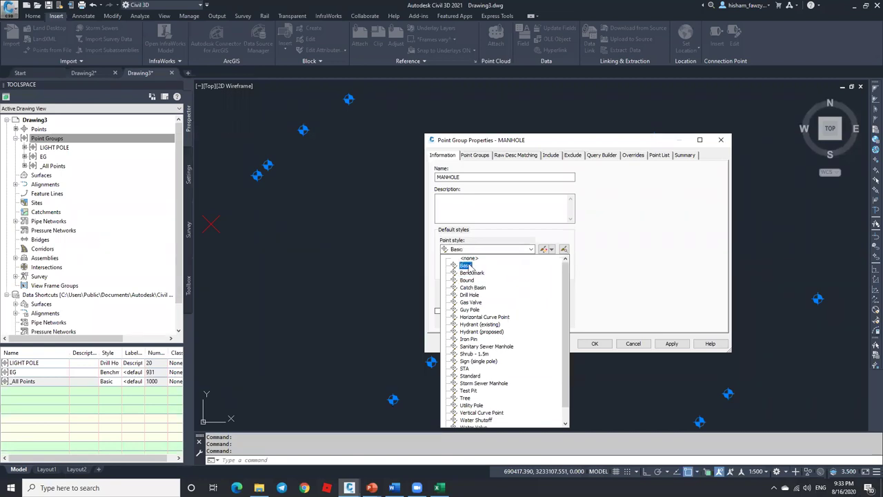
left_click(466, 266)
left_click(485, 271)
left_click(487, 270)
left_click(487, 271)
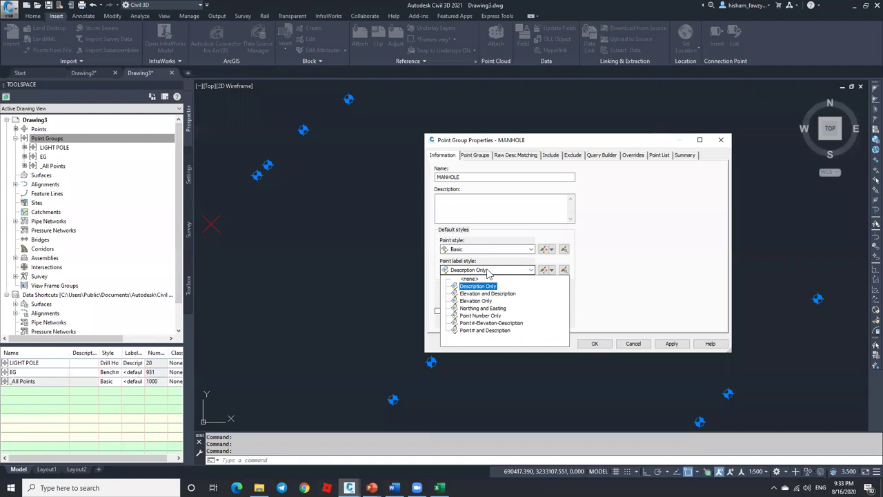
left_click(487, 249)
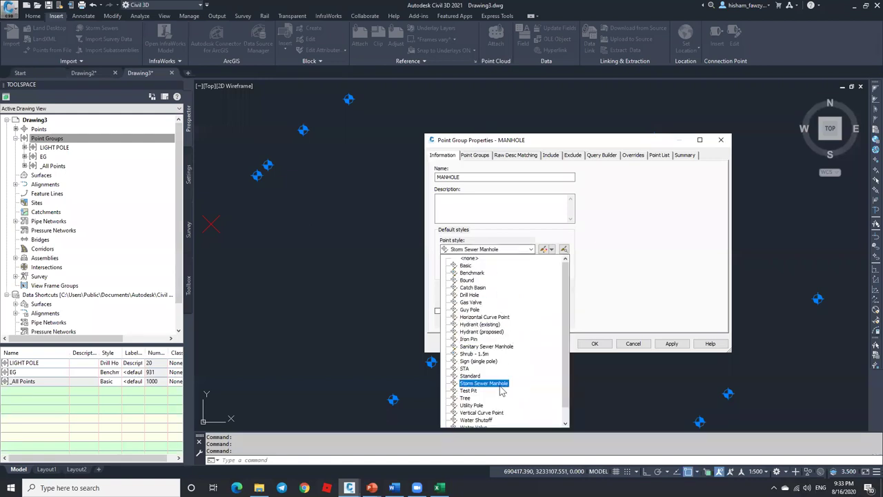
left_click(479, 384)
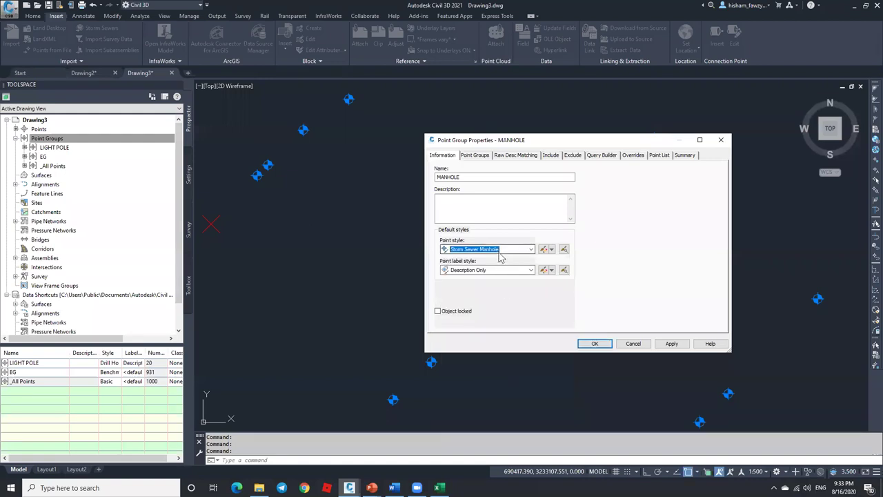
left_click(498, 270)
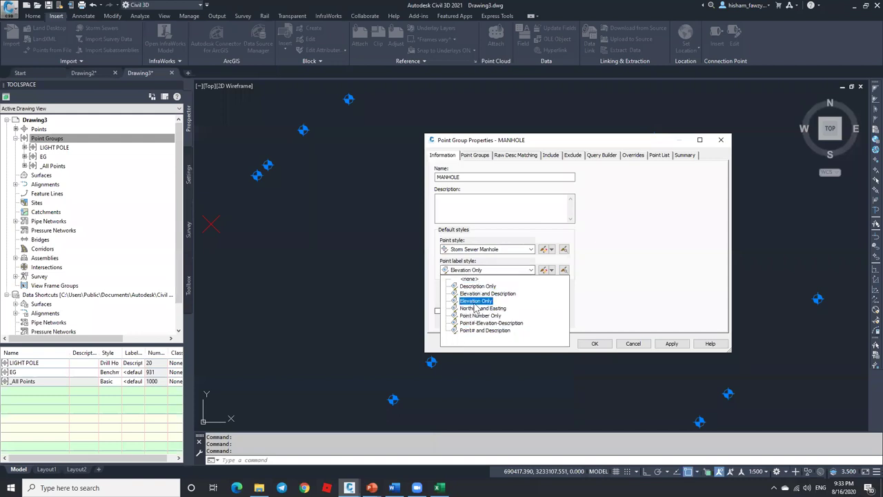
left_click(478, 285)
left_click(593, 344)
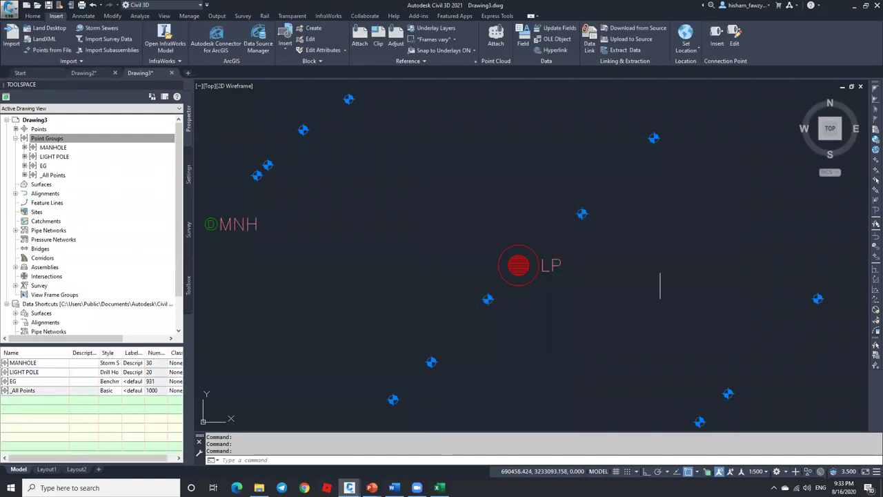
Examine the manhole markers and their labels among the survey points in the drawing.
scroll(650, 261, "down", 5)
scroll(486, 255, "up", 10)
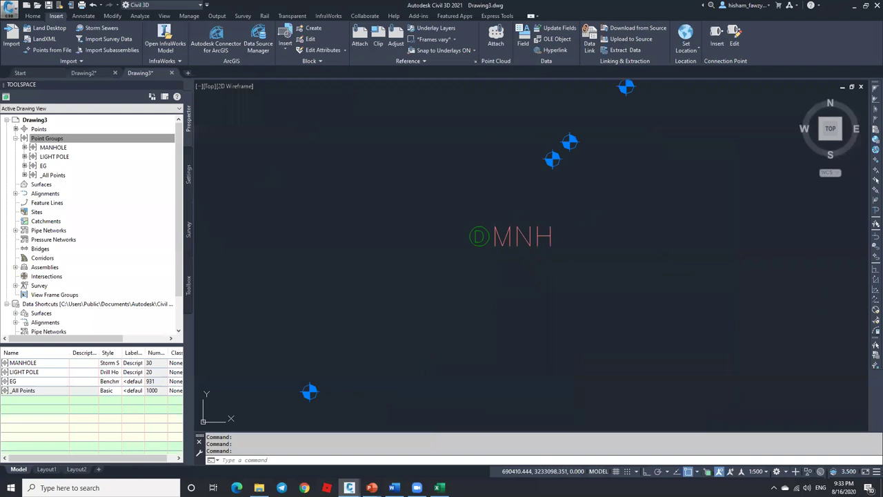
scroll(517, 213, "down", 8)
scroll(528, 232, "up", 3)
scroll(562, 255, "up", 5)
scroll(570, 281, "down", 6)
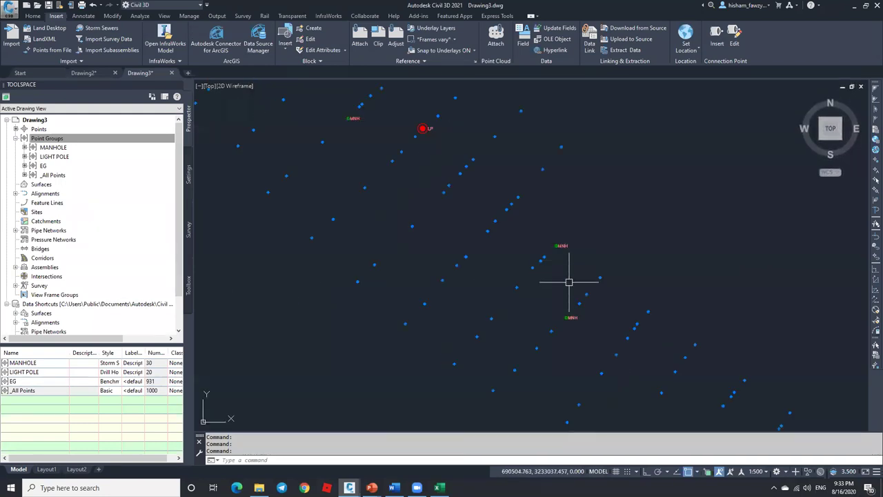
scroll(563, 311, "up", 5)
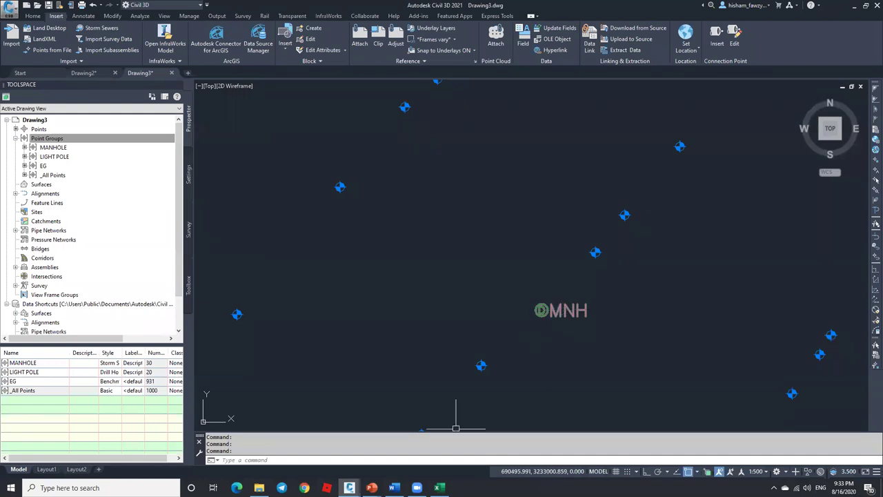
Review the manhole type entries in the MORE THAN POINTS workbook in Excel, and inspect a manhole point's label back in the Civil 3D drawing.
left_click(439, 487)
scroll(324, 248, "up", 2)
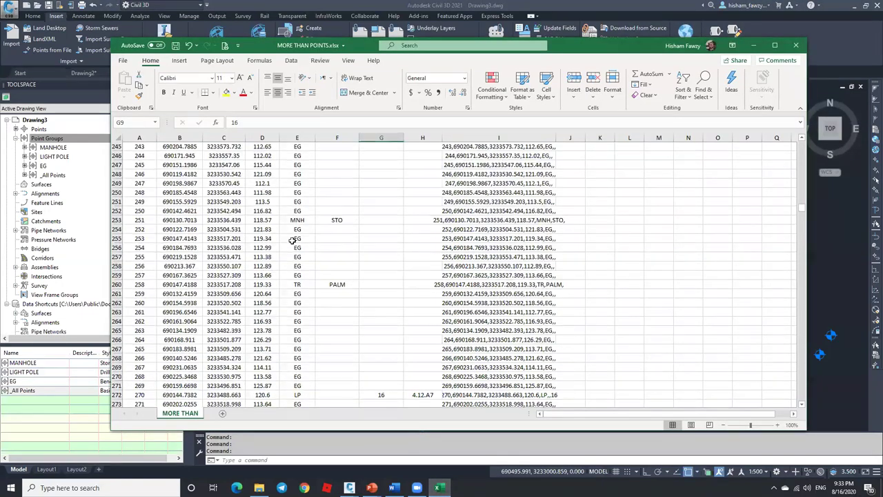
left_click(298, 257)
left_click(337, 255)
scroll(338, 250, "up", 14)
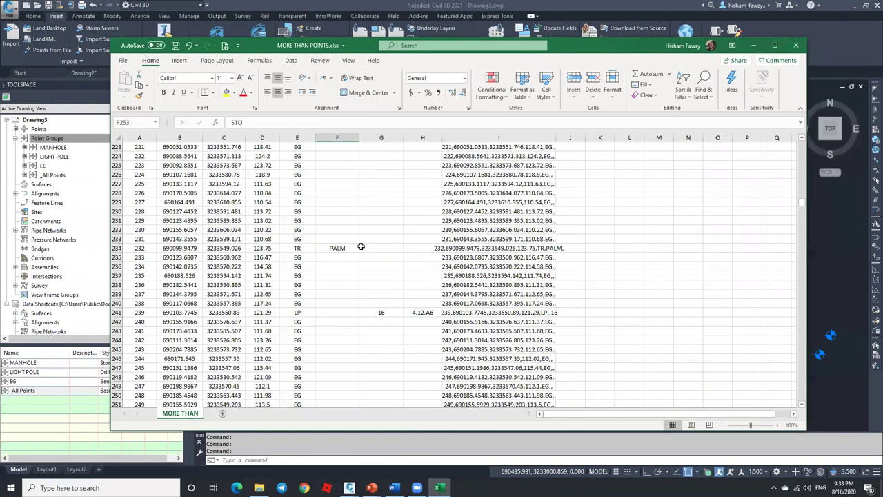
scroll(338, 247, "up", 8)
left_click(331, 295)
left_click(753, 44)
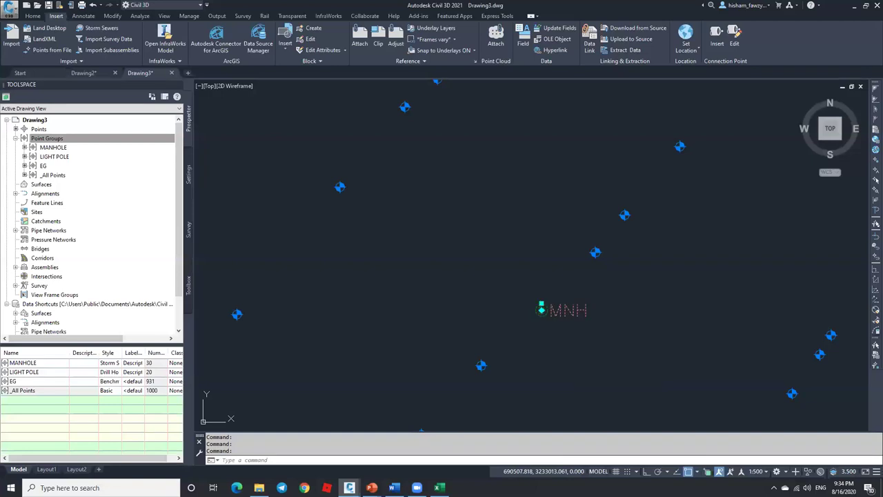
left_click(543, 311)
scroll(547, 318, "up", 4)
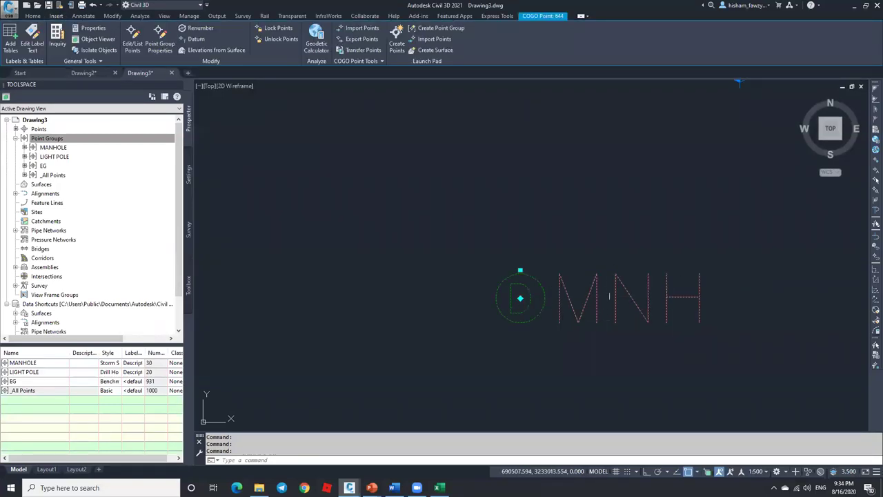
key("Escape")
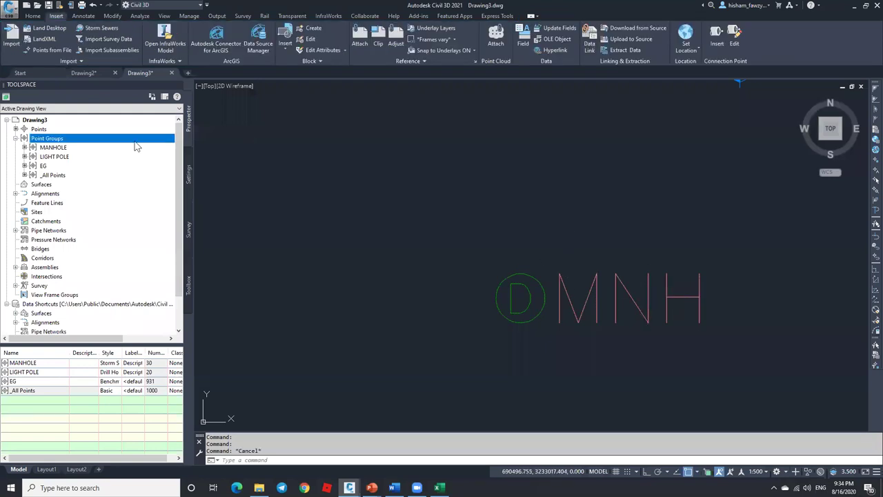
Open the properties of the MANHOLE point group.
right_click(100, 148)
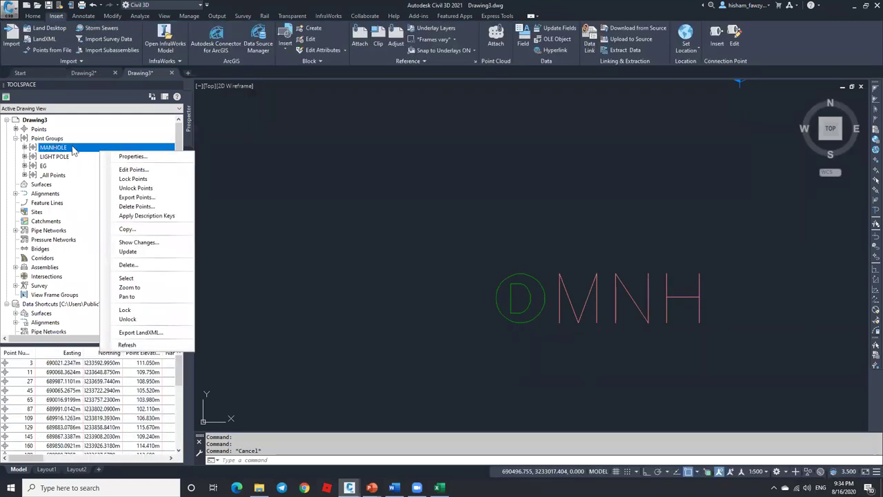
left_click(131, 157)
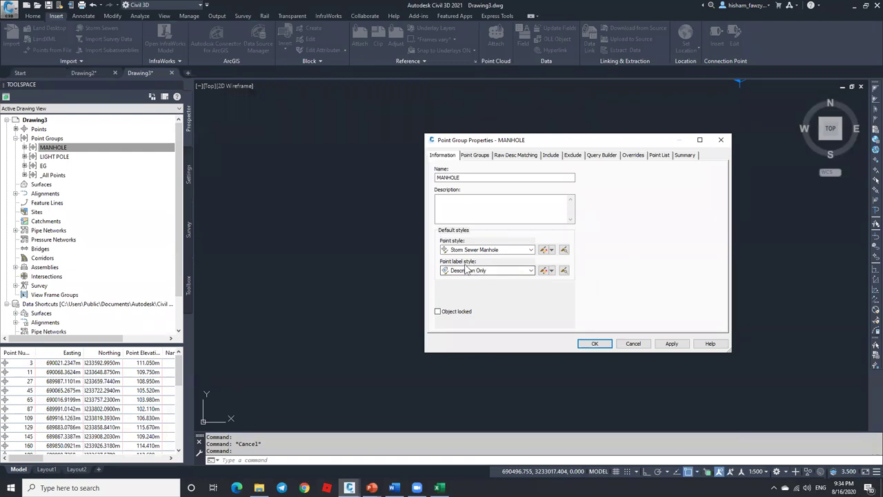
left_click(551, 271)
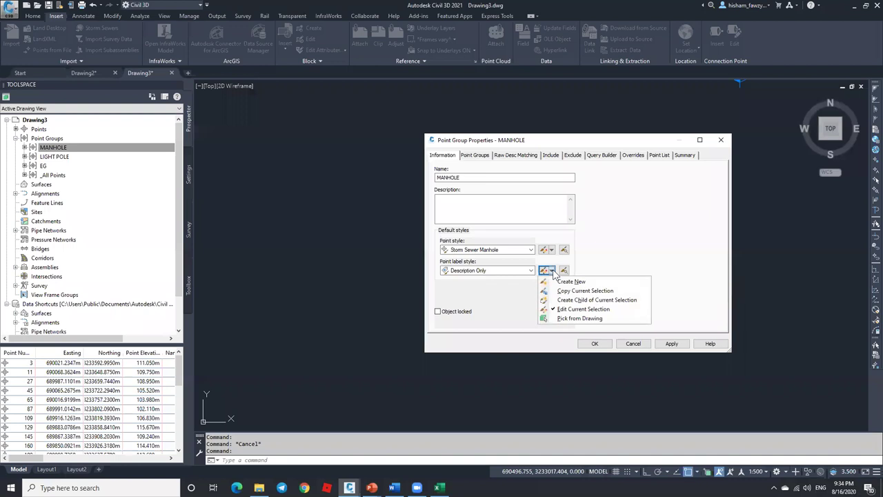
left_click(564, 293)
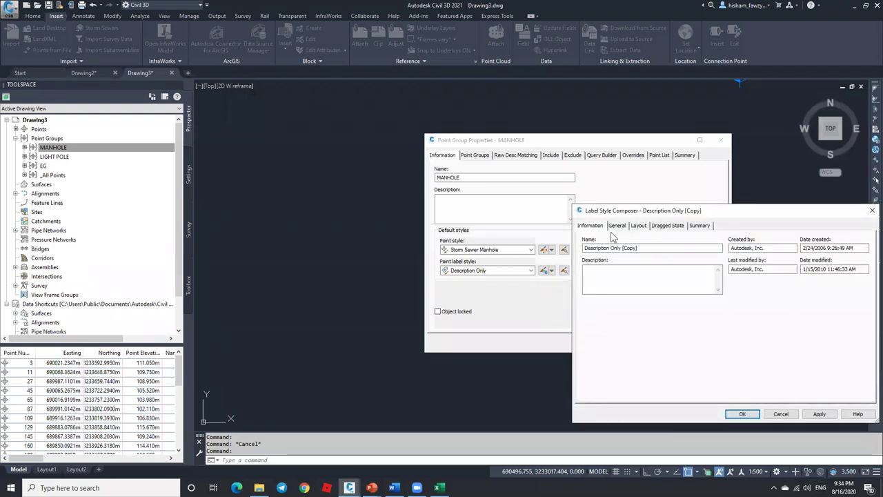
left_click(872, 210)
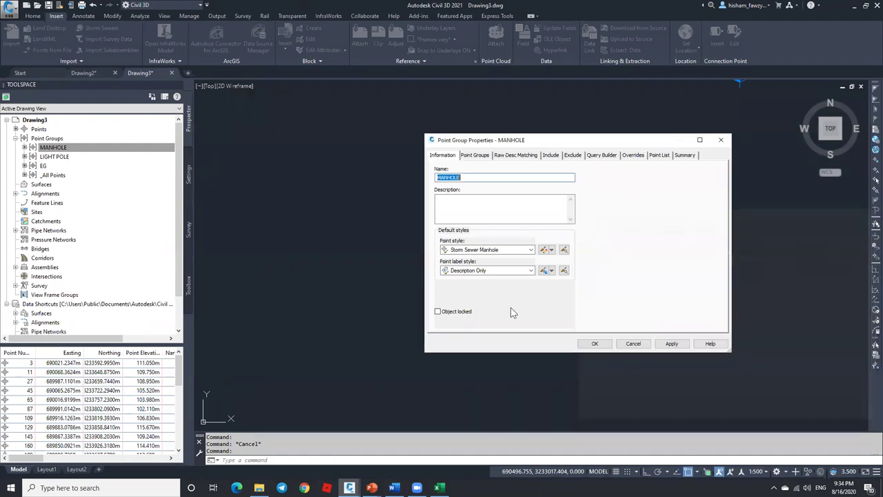
Copy the MANHOLE group's Description Only label style and name the copy Description + TYPE.
left_click(550, 270)
left_click(573, 291)
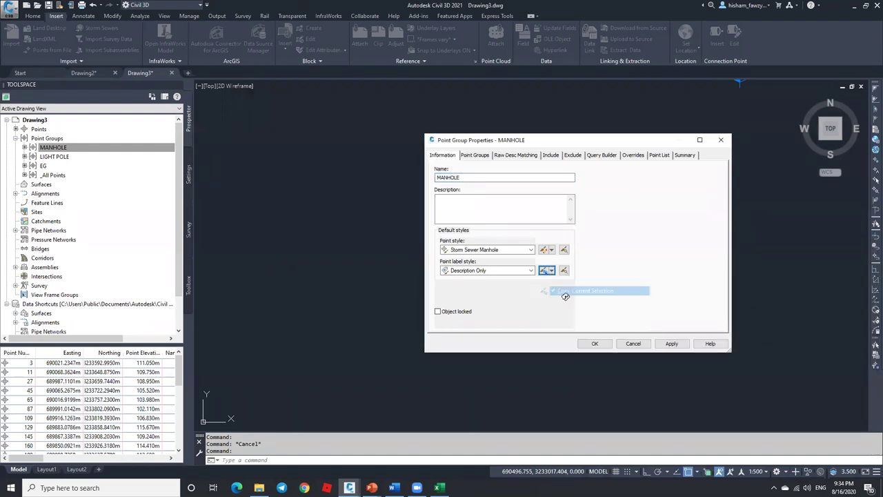
left_click_drag(648, 248, 602, 248)
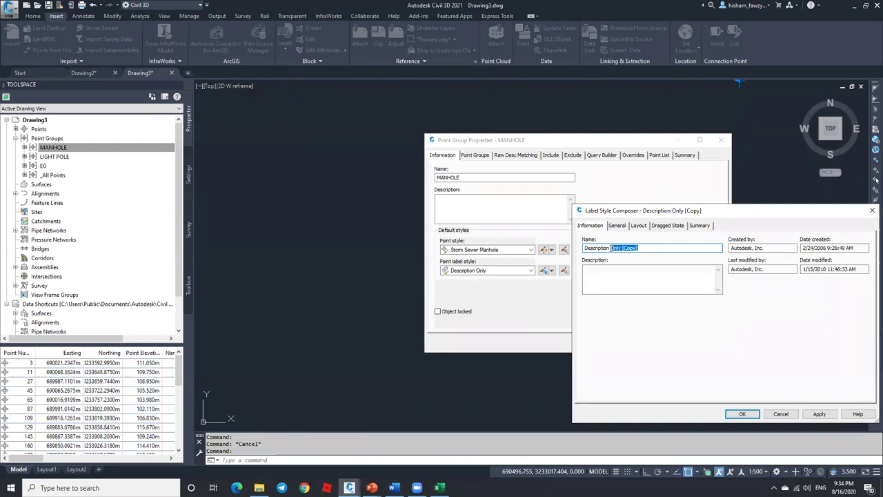
type("+ TYPE")
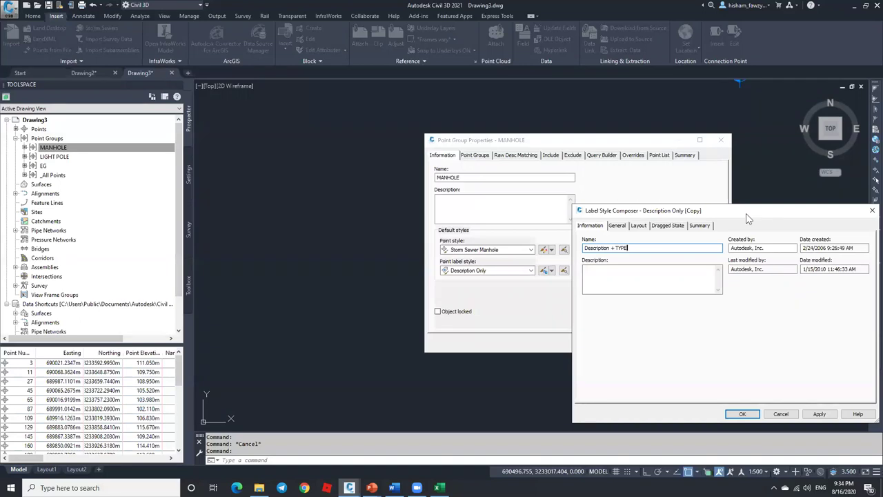
left_click_drag(720, 214, 570, 141)
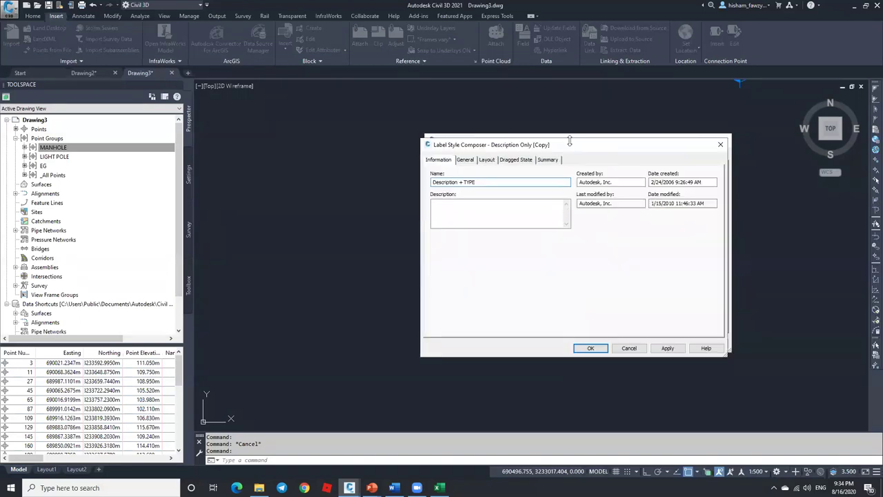
Open the text contents of the Point Description component in the Description + TYPE label style's layout.
left_click(487, 160)
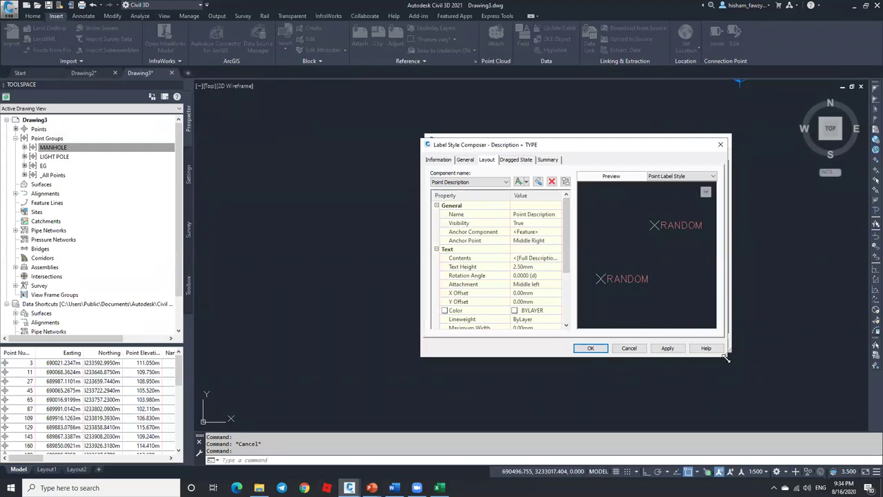
left_click_drag(725, 356, 792, 379)
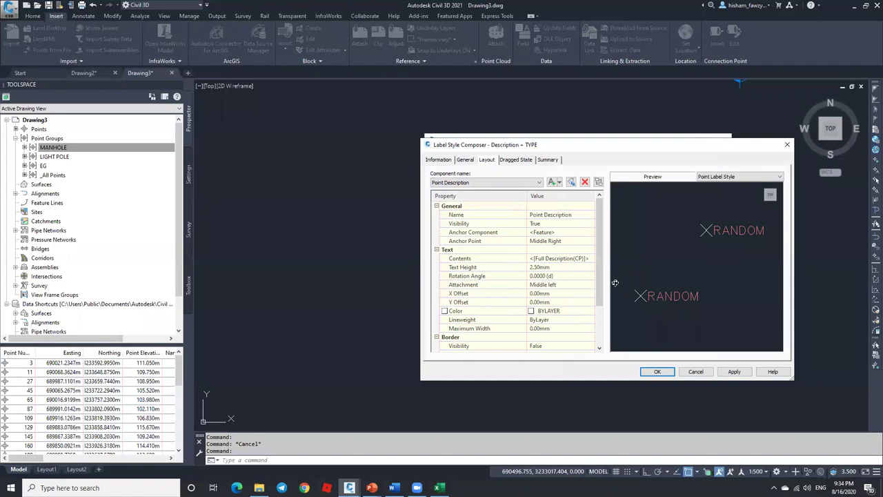
scroll(602, 262, "down", 1)
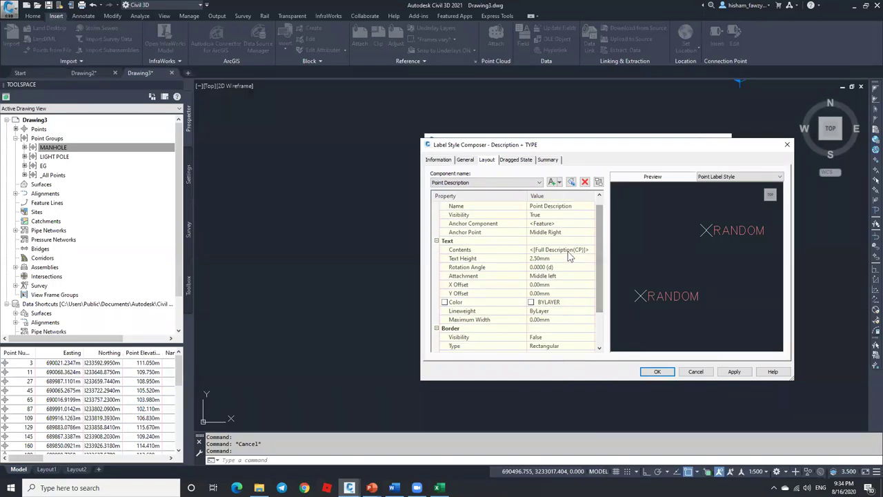
left_click(449, 240)
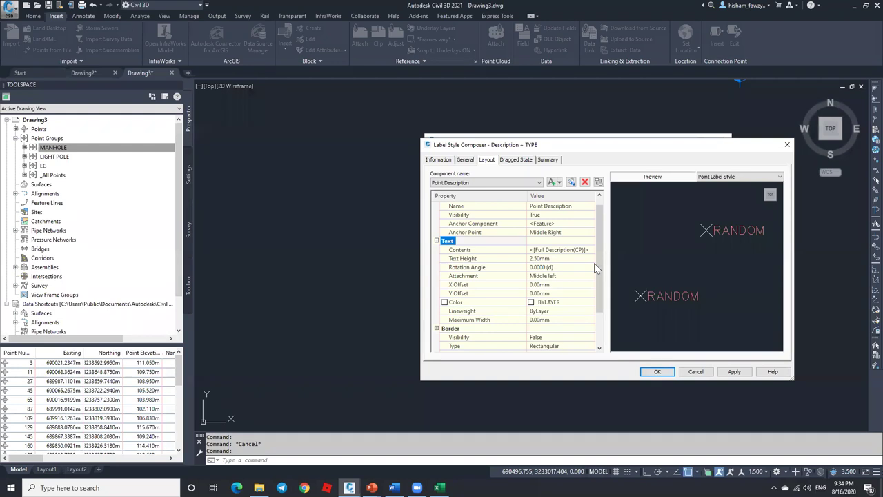
left_click(564, 250)
left_click(591, 250)
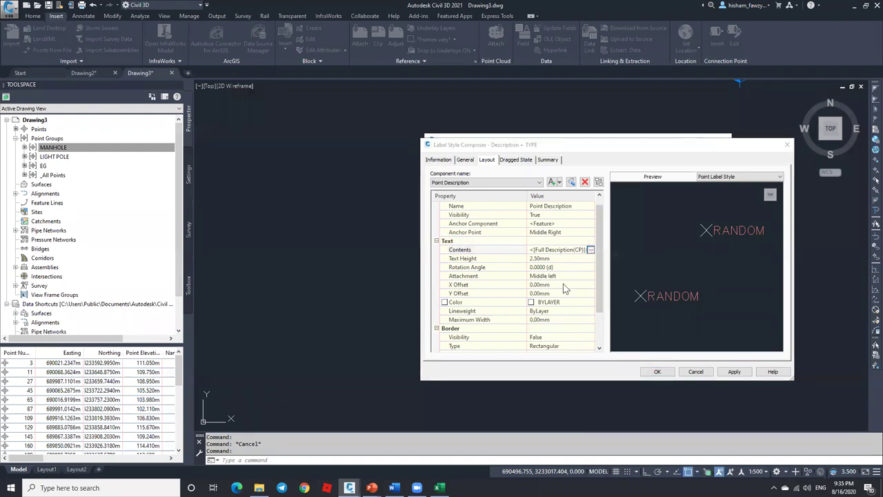
left_click_drag(545, 252, 399, 109)
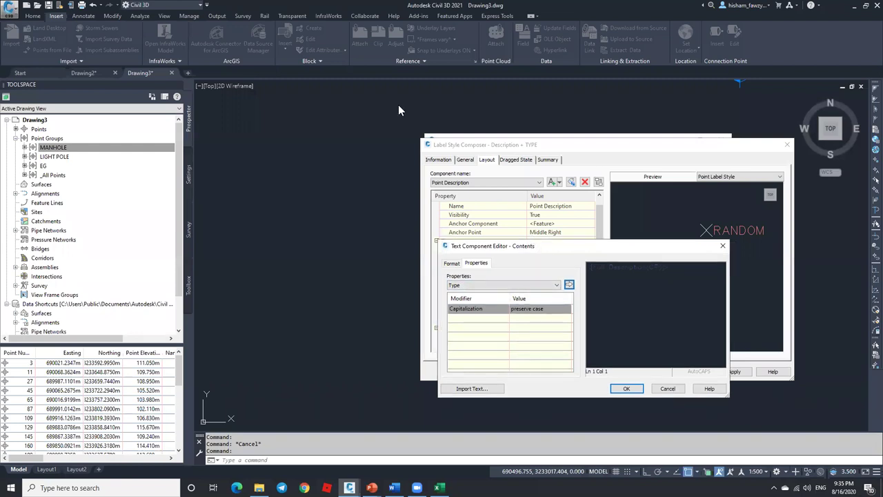
left_click(408, 146)
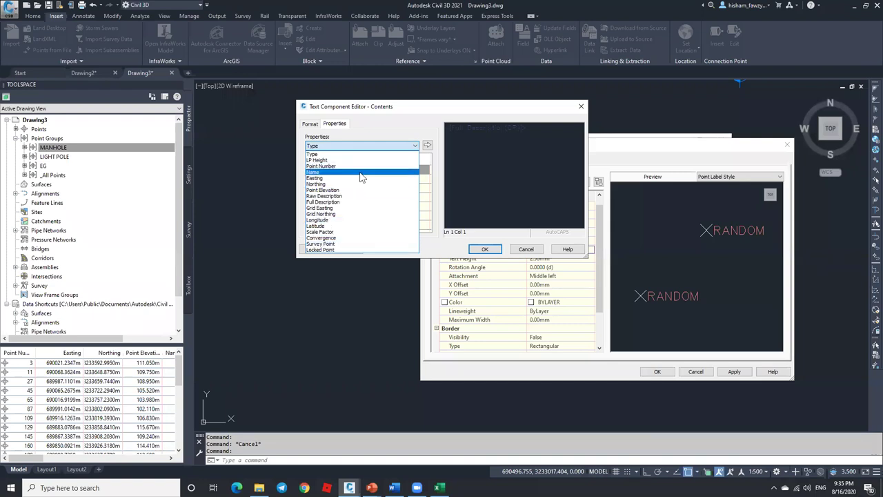
left_click(458, 176)
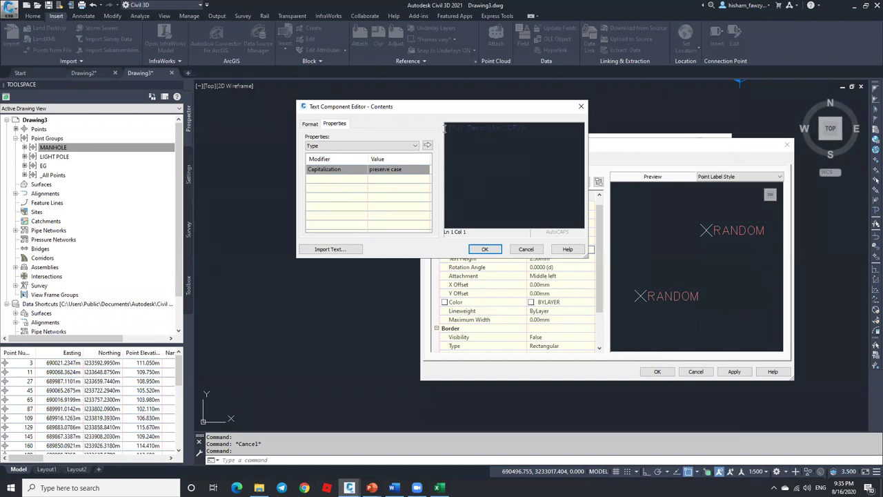
Add the Type property with preserved case on a new line below Full Description in the label contents.
left_click(479, 131)
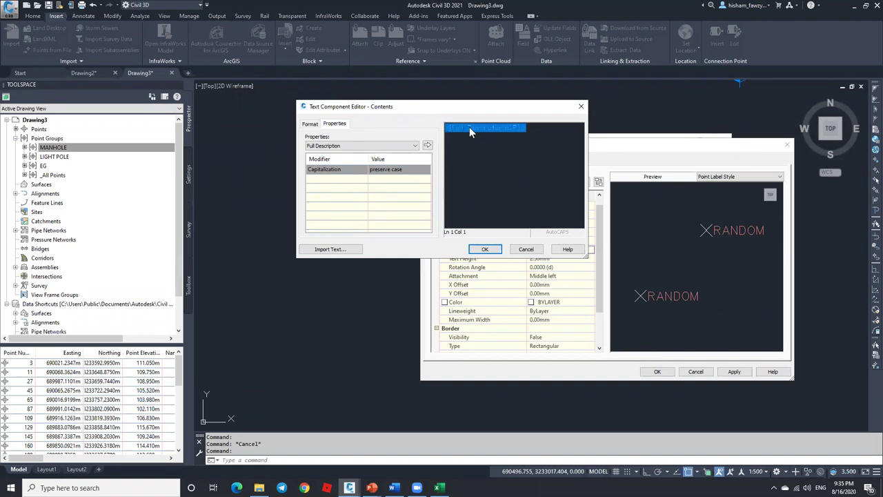
left_click(519, 126)
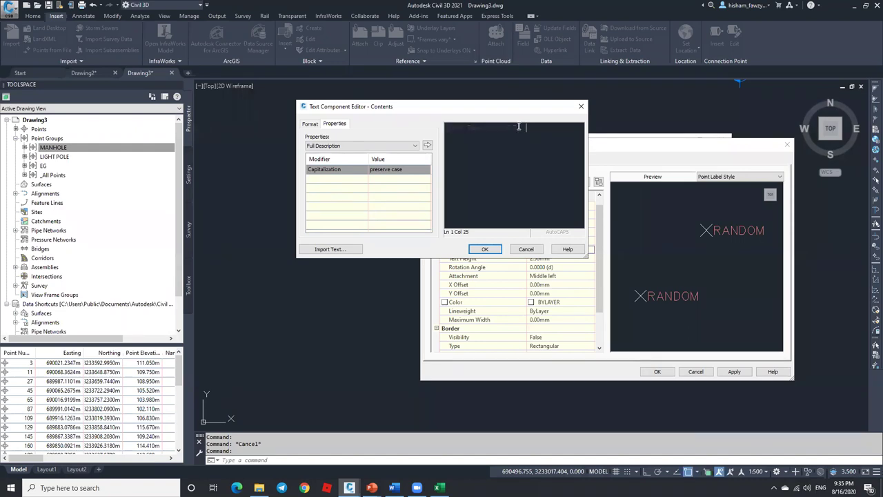
double_click(535, 126)
left_click(535, 126)
key("Return")
left_click(393, 145)
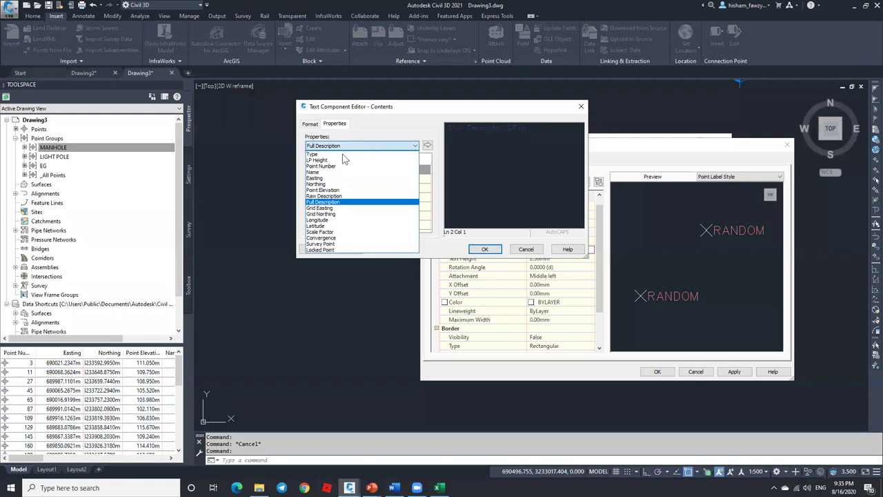
left_click(342, 154)
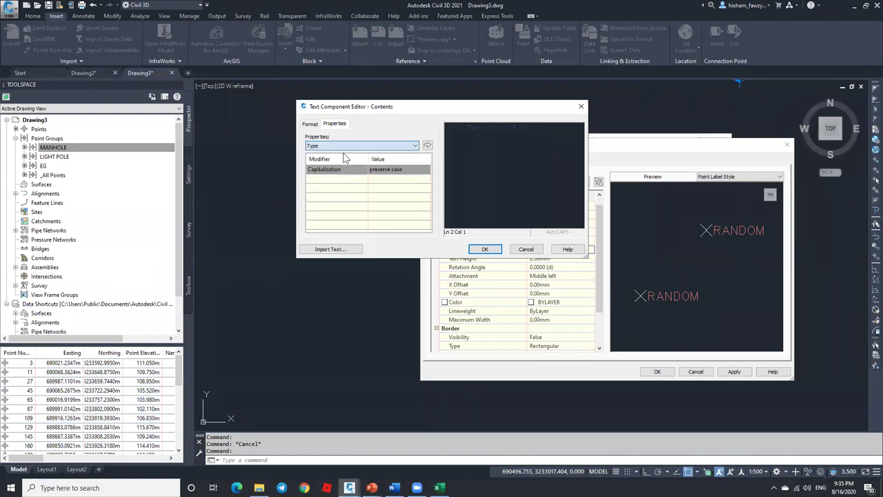
left_click(428, 146)
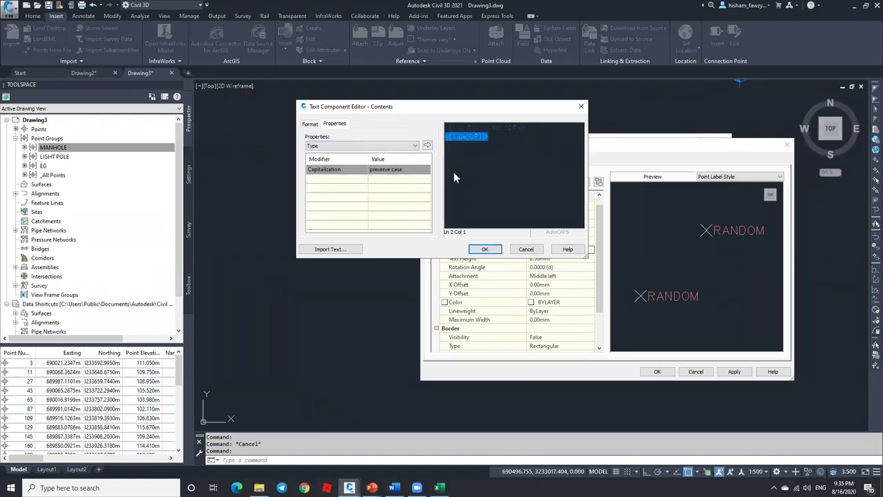
left_click(386, 147)
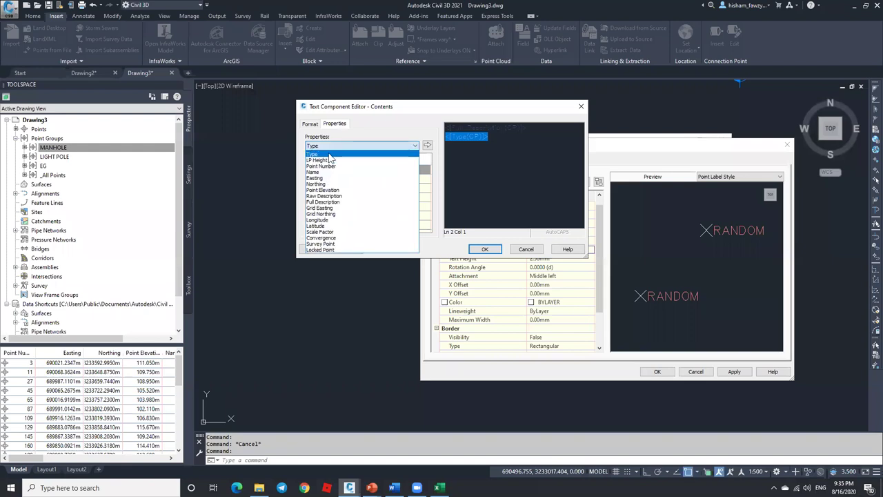
left_click(329, 155)
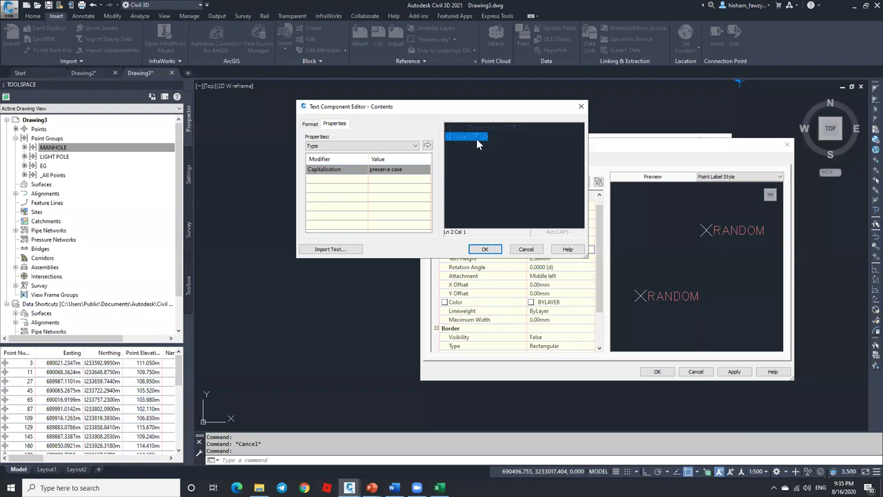
Format the Type text in red Tahoma and apply the Description + TYPE label style to the MANHOLE point group.
left_click(311, 124)
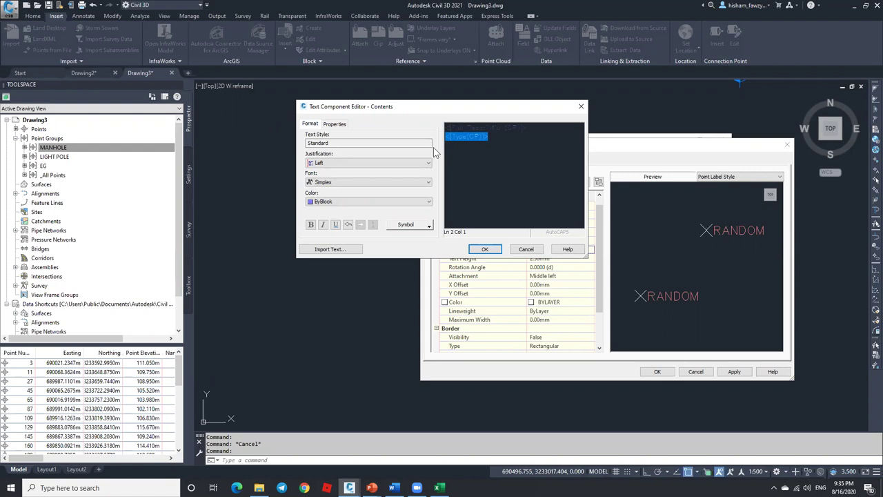
left_click(373, 182)
scroll(373, 186, "down", 2)
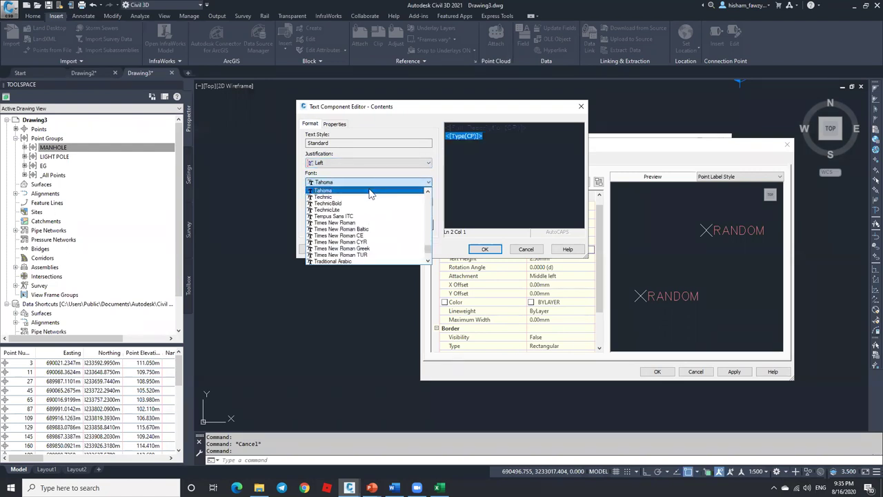
left_click(373, 190)
left_click(367, 203)
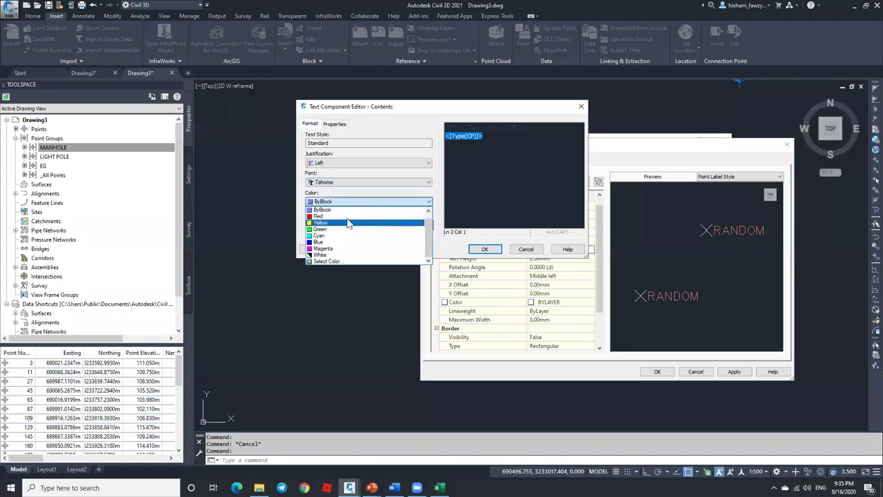
left_click(345, 216)
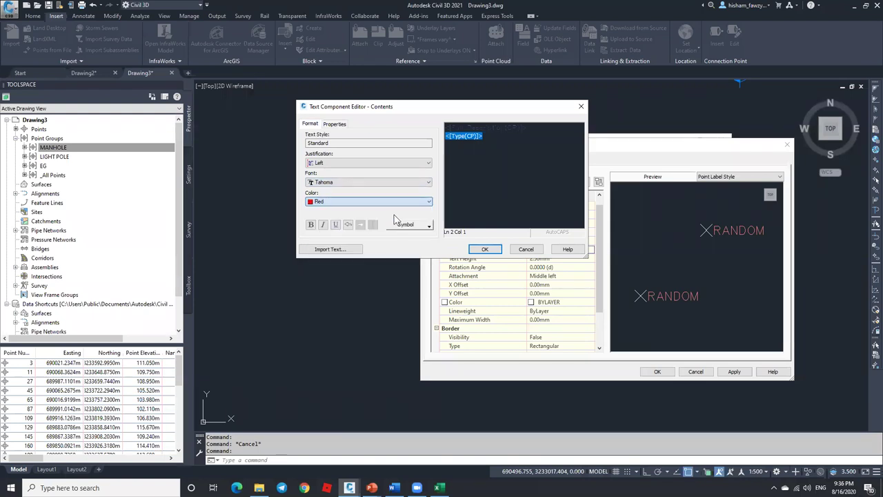
left_click(485, 249)
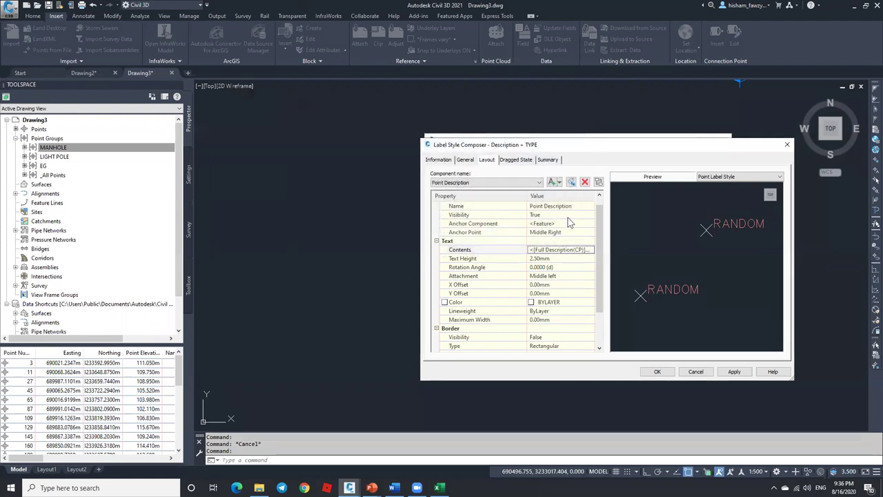
left_click(728, 371)
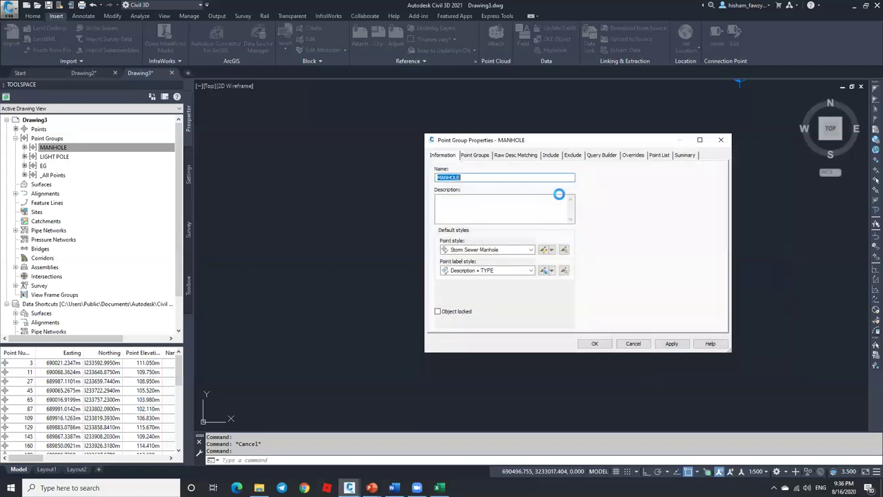
left_click(594, 344)
Compare the new manhole label in the drawing with the manhole type entries in the MORE THAN POINTS workbook in Excel.
scroll(571, 287, "up", 2)
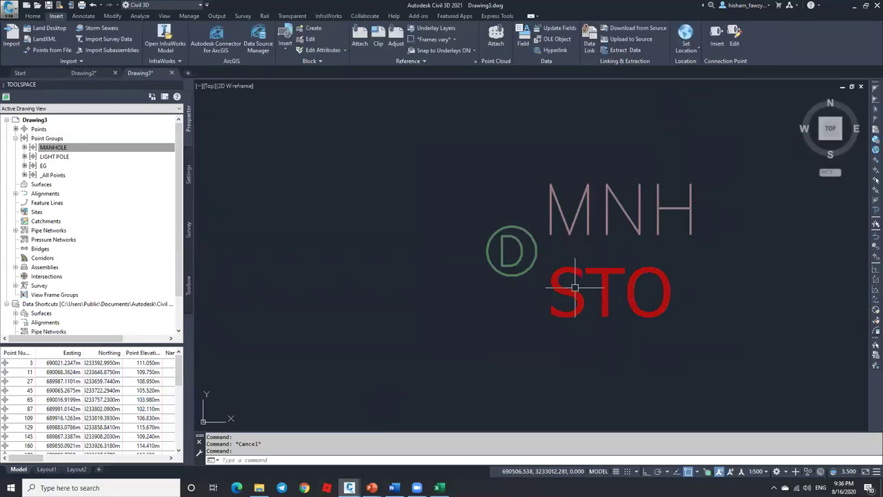
left_click(439, 488)
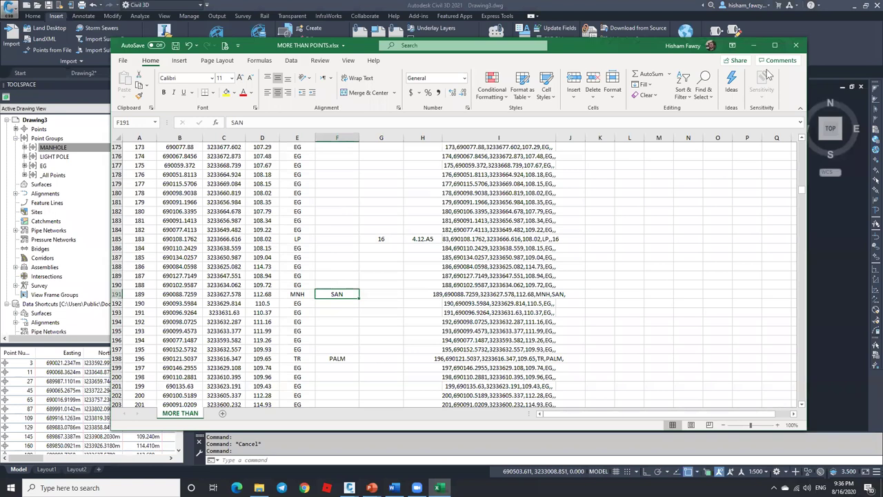
scroll(455, 276, "up", 12)
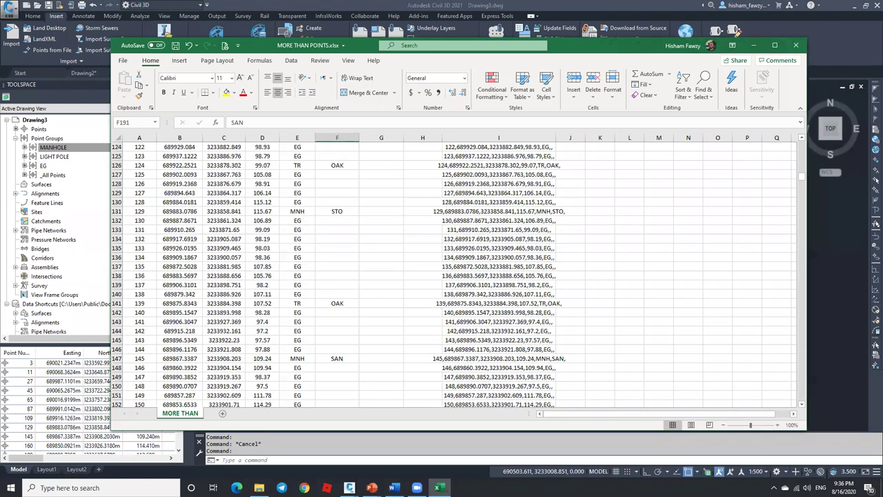
key("alt+Tab")
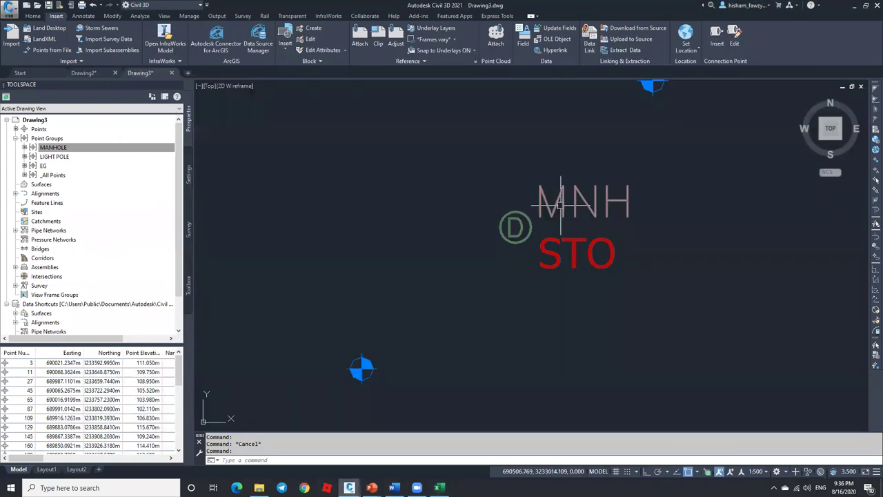
scroll(572, 205, "down", 2)
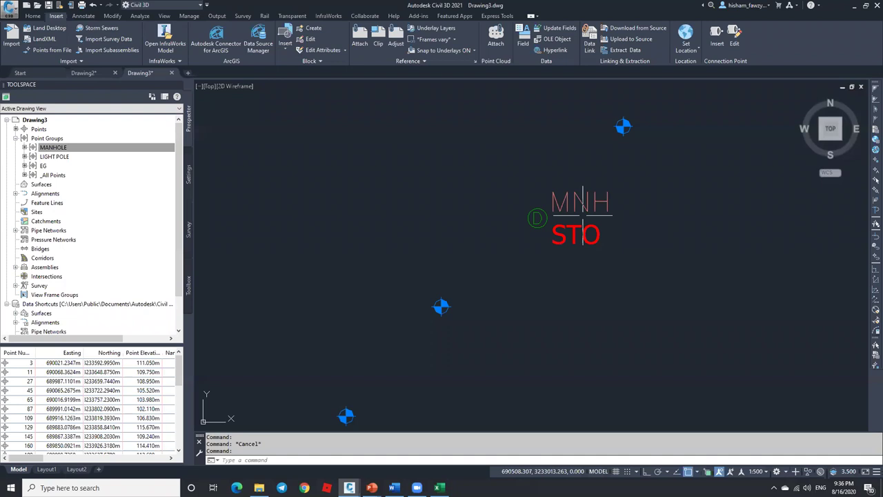
scroll(583, 215, "up", 2)
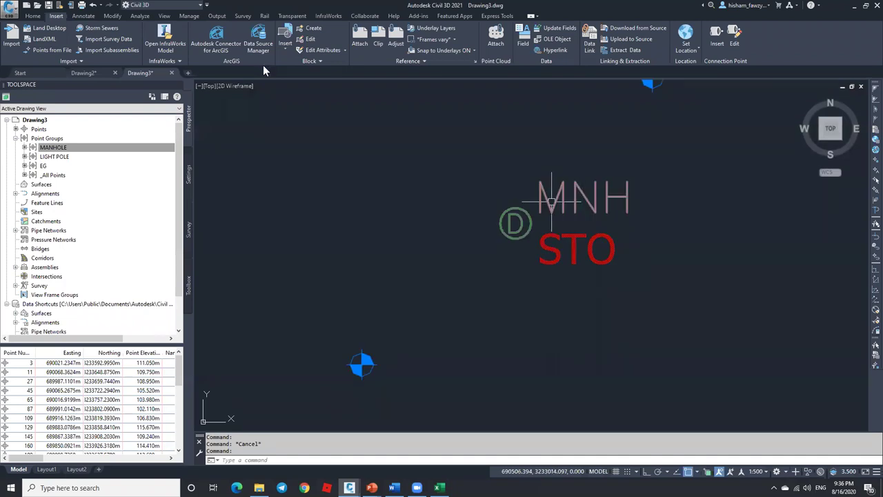
Inspect the STO manhole's raw and full descriptions in the Point Editor, and compare its label with the neighbouring manhole's label.
left_click(554, 200)
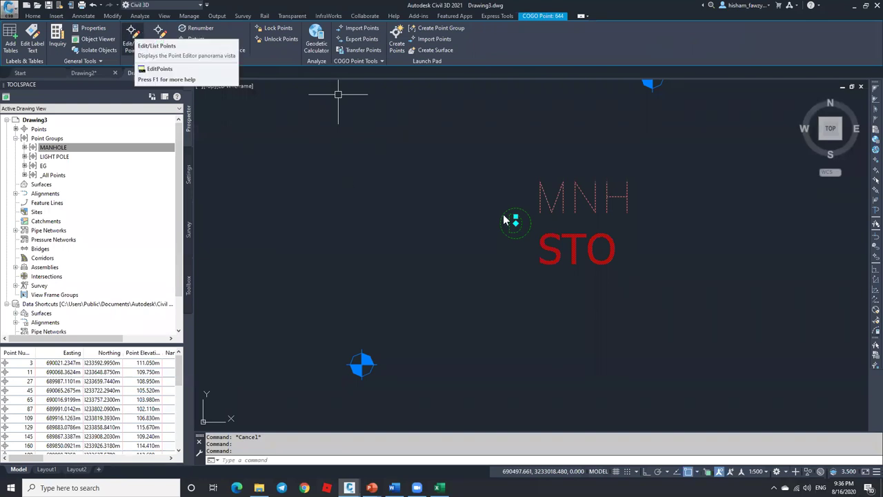
left_click(631, 202)
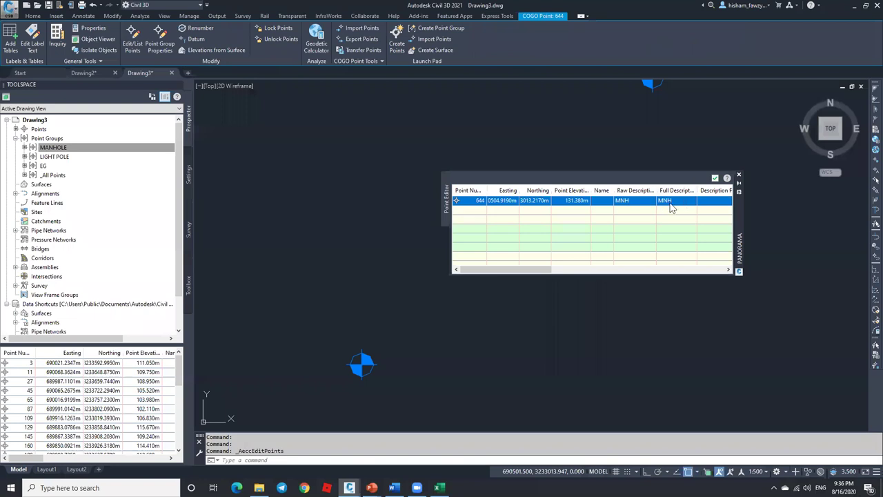
left_click(715, 177)
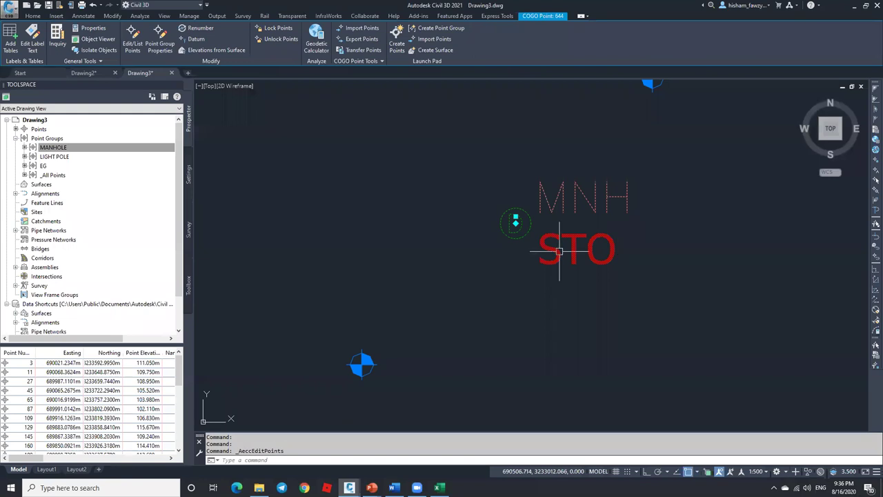
key("Escape")
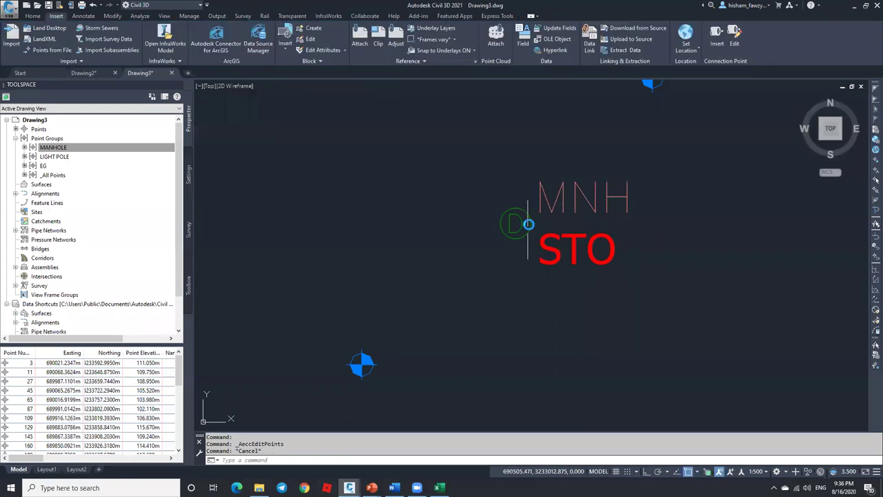
scroll(522, 229, "down", 5)
scroll(521, 148, "up", 10)
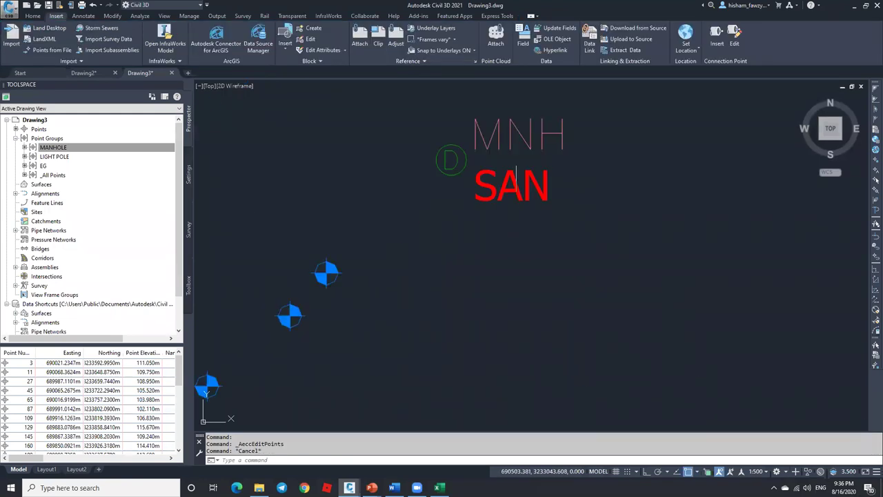
scroll(532, 147, "down", 8)
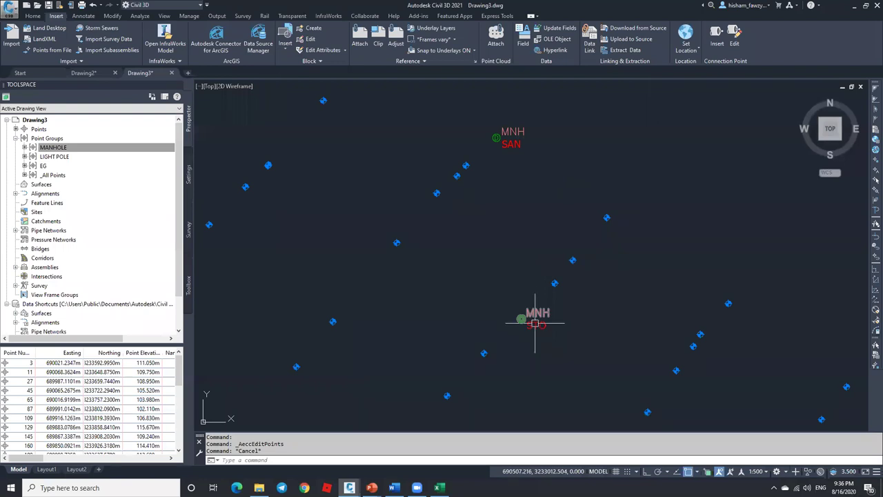
scroll(535, 316, "up", 5)
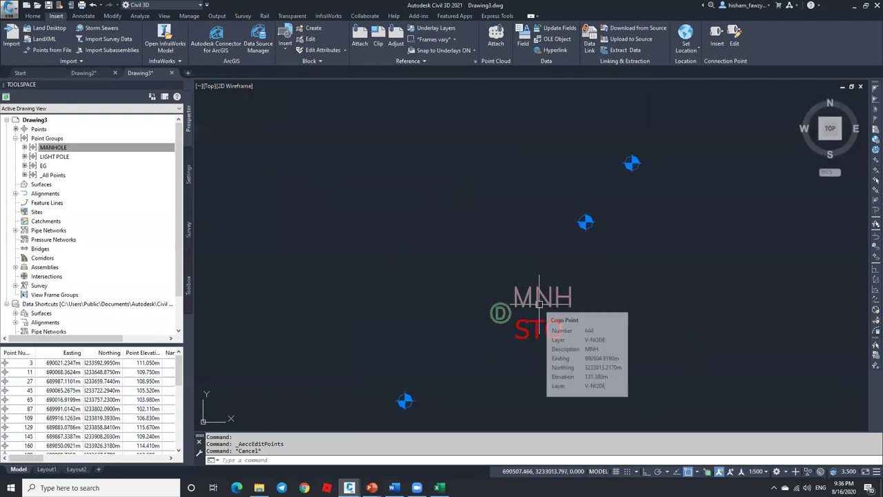
Review the point styles offered for the MANHOLE group and preview the Storm Sewer Manhole style's AutoCAD point, custom and block marker options.
right_click(83, 148)
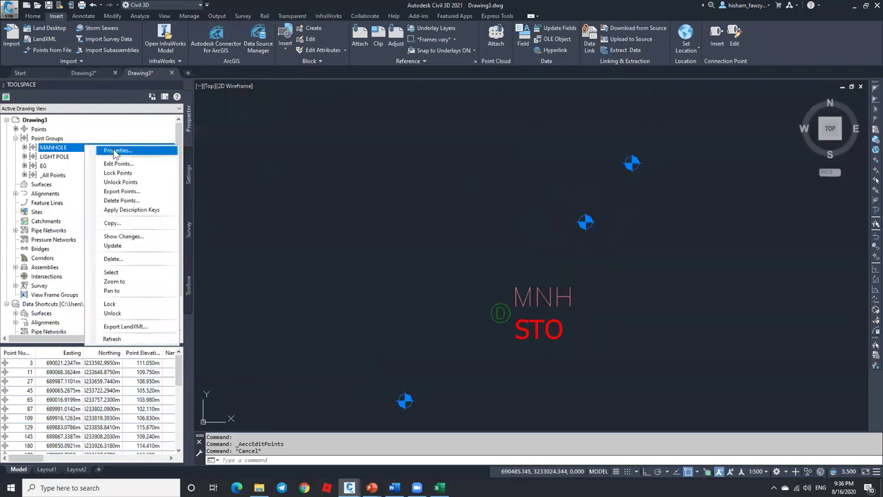
left_click(409, 219)
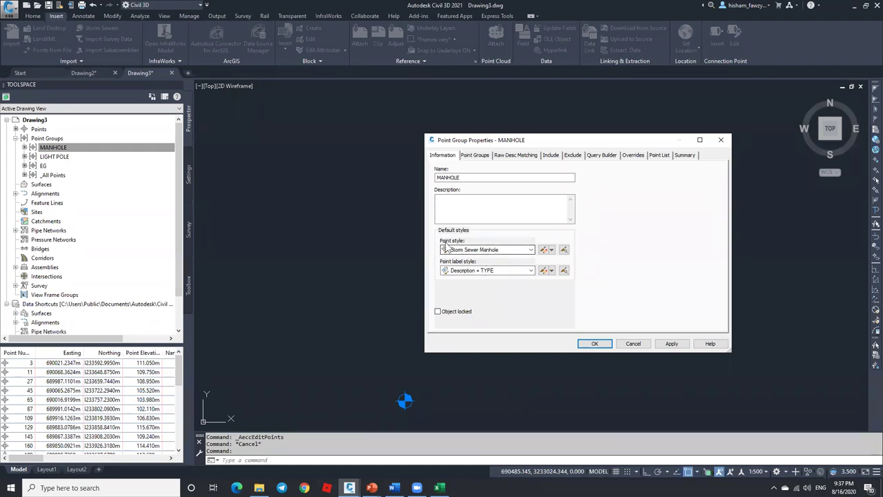
left_click(508, 250)
left_click(482, 369)
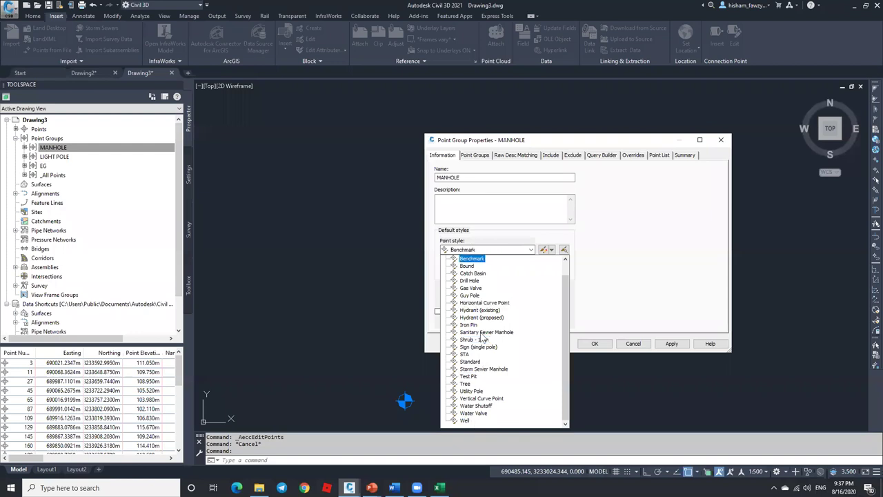
left_click(544, 250)
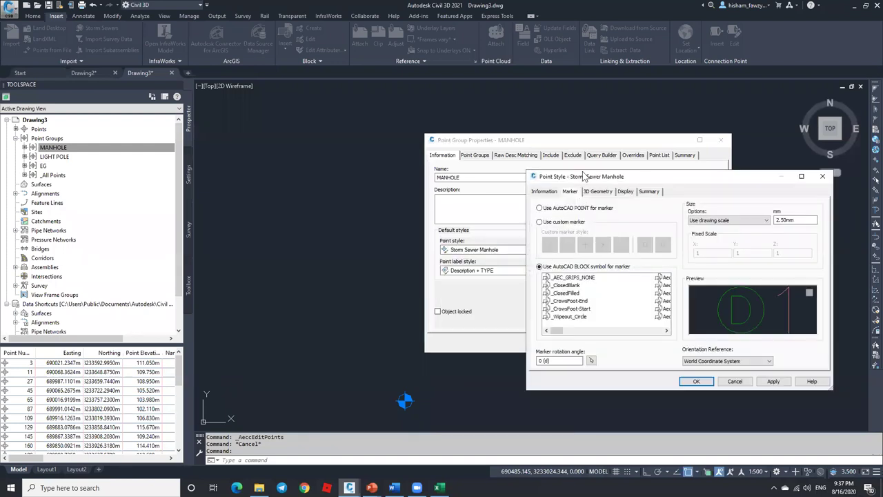
left_click_drag(582, 177, 429, 133)
left_click(414, 164)
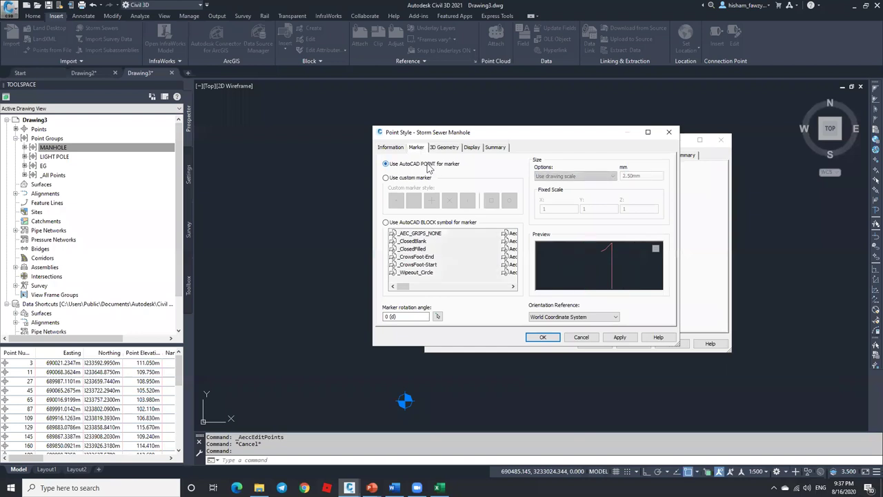
left_click(408, 178)
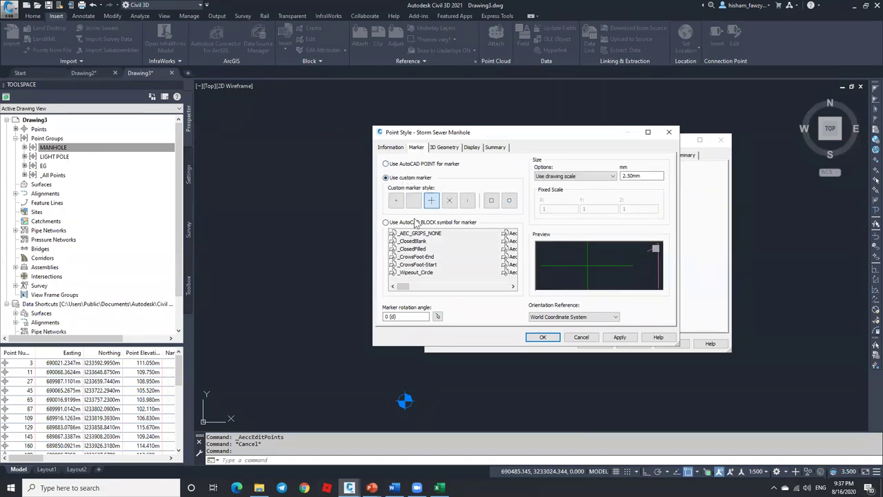
left_click(425, 273)
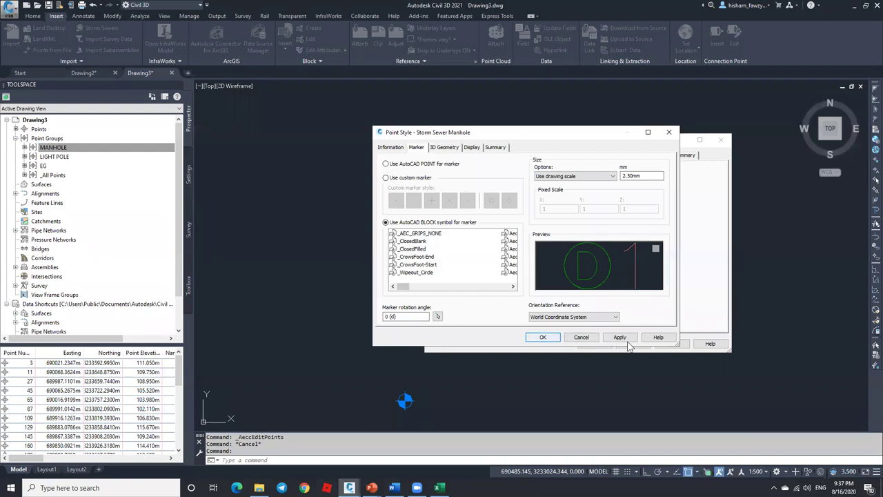
left_click(542, 337)
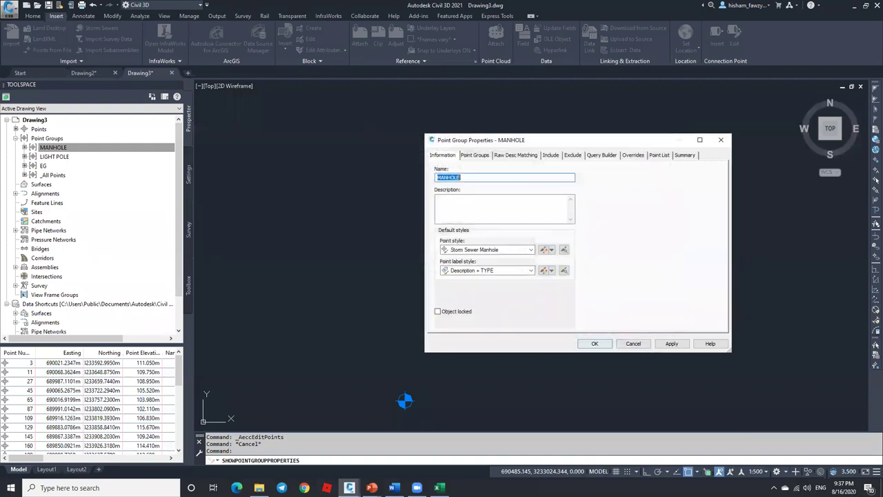
left_click(633, 343)
Draw a circle with two diagonal lines crossing inside it in the empty area near the STO manhole.
left_click(430, 202)
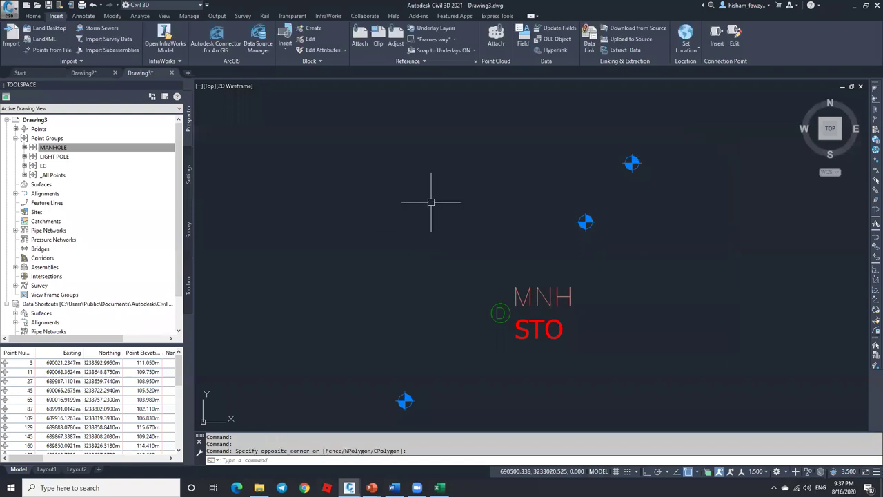
type("c")
key("Return")
left_click(397, 184)
left_click(357, 225)
left_click(459, 124)
left_click(350, 137)
left_click(439, 222)
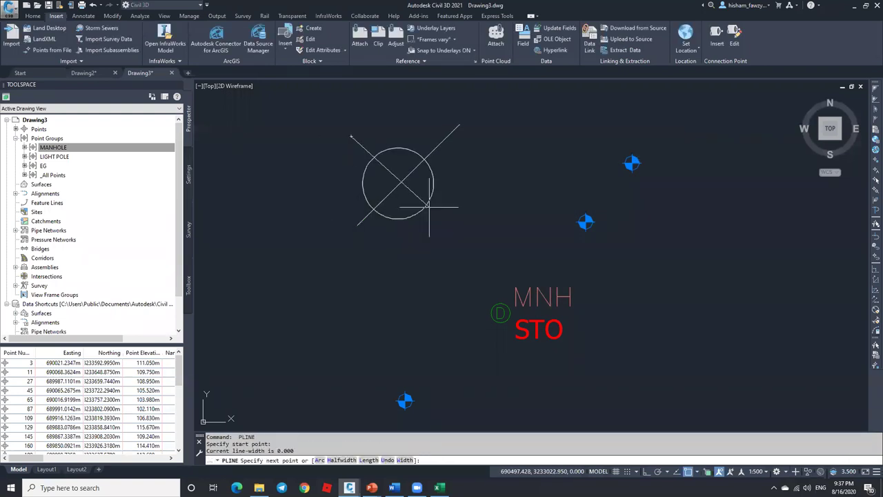
key("Escape")
Define a block named H from the circle and both diagonals, with its base point at the circle's centre.
type("b")
key("Return")
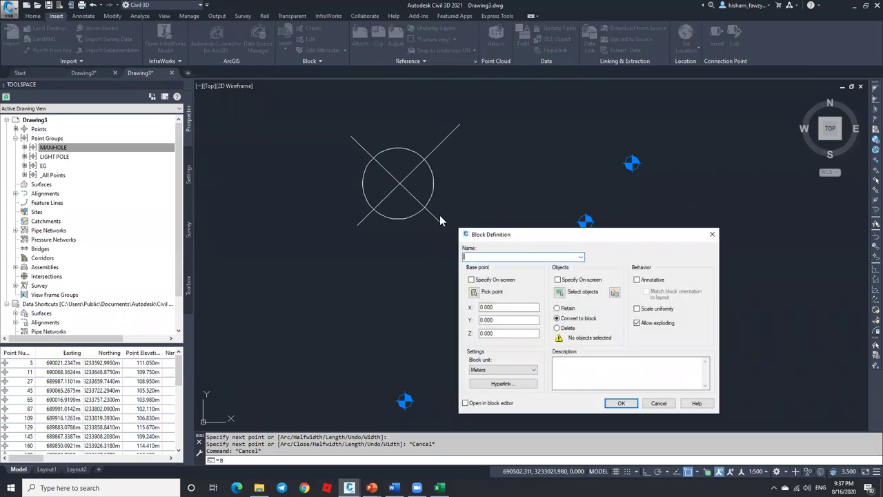
left_click(474, 291)
right_click(455, 199, "shift")
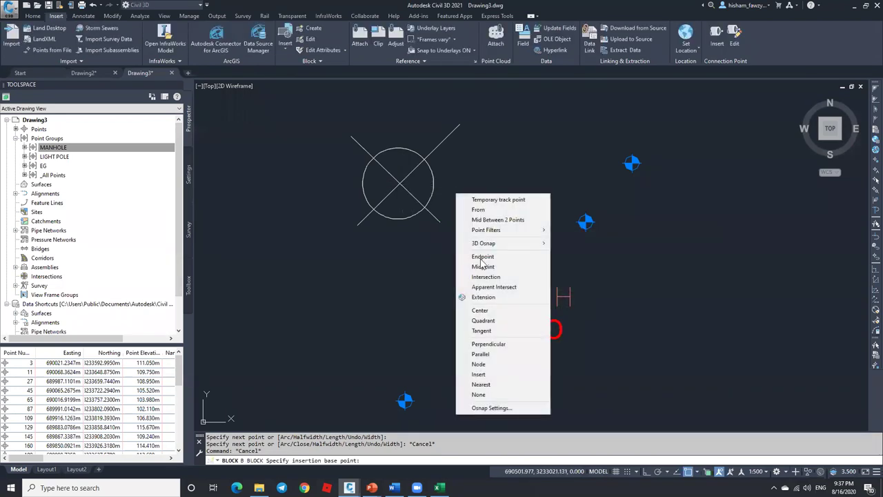
left_click(479, 310)
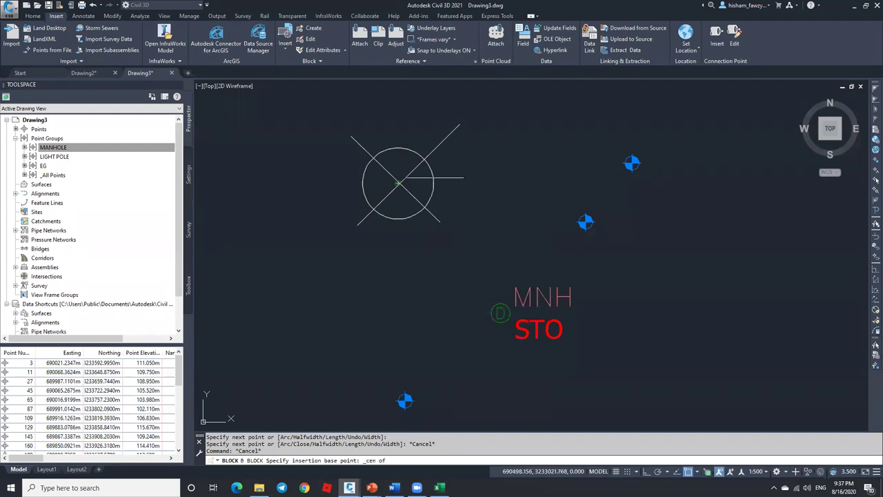
left_click(434, 178)
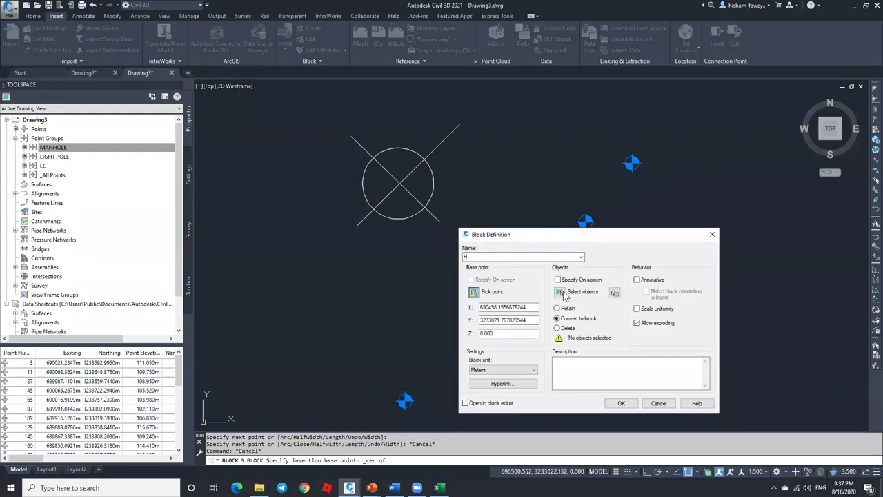
left_click(559, 291)
left_click(471, 155)
left_click(357, 217)
key("Return")
left_click(619, 407)
key("Return")
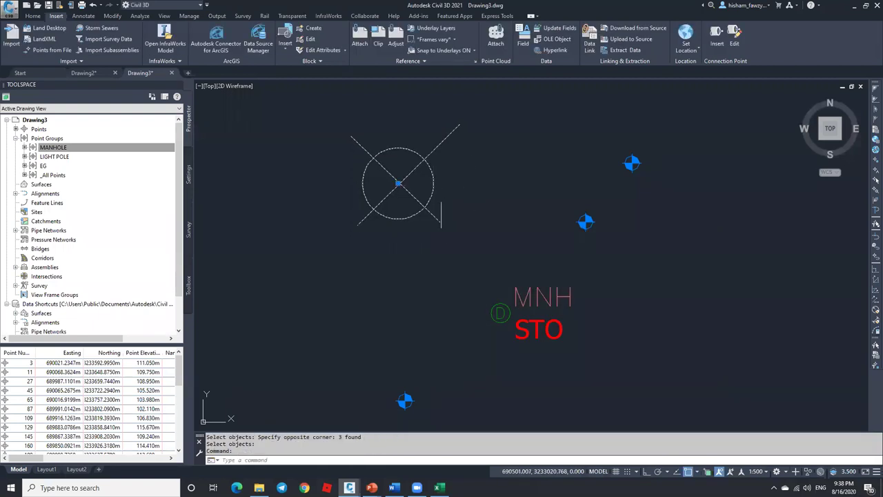
key("Escape")
Copy the MANHOLE group's Storm Sewer Manhole point style, name the copy H, and show its marker settings.
scroll(461, 207, "down", 3)
scroll(480, 212, "up", 3)
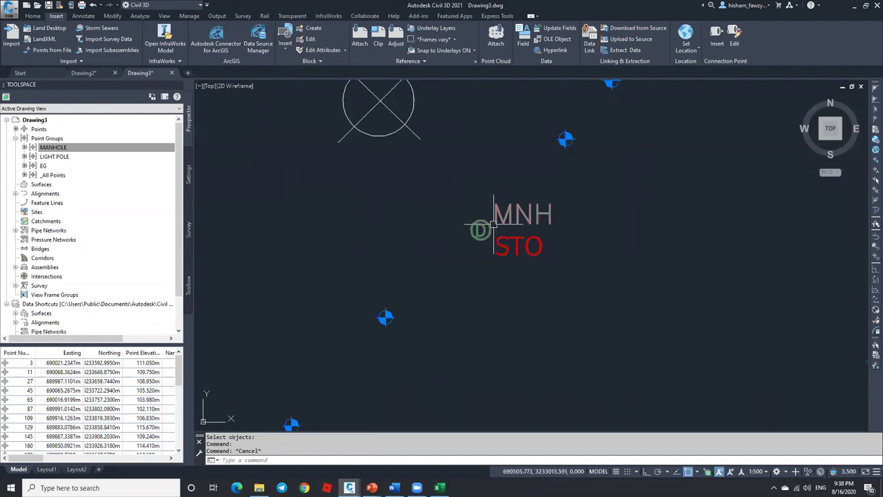
left_click(127, 141)
right_click(89, 150)
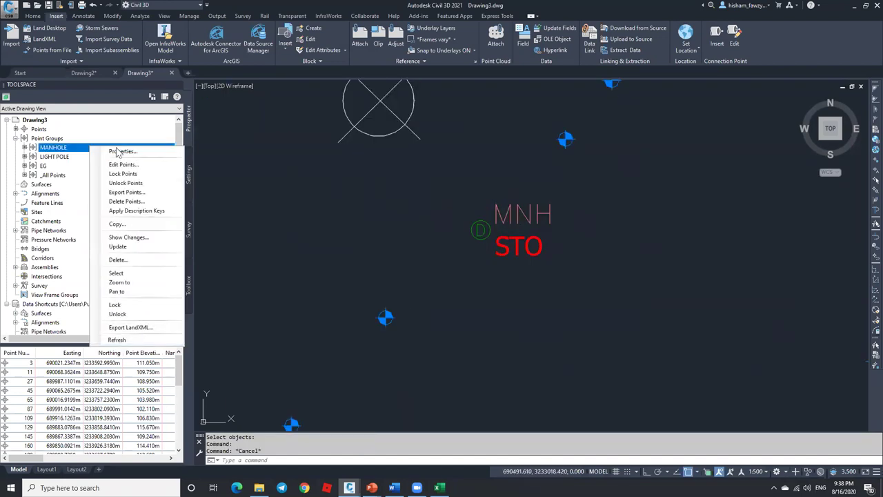
left_click(355, 167)
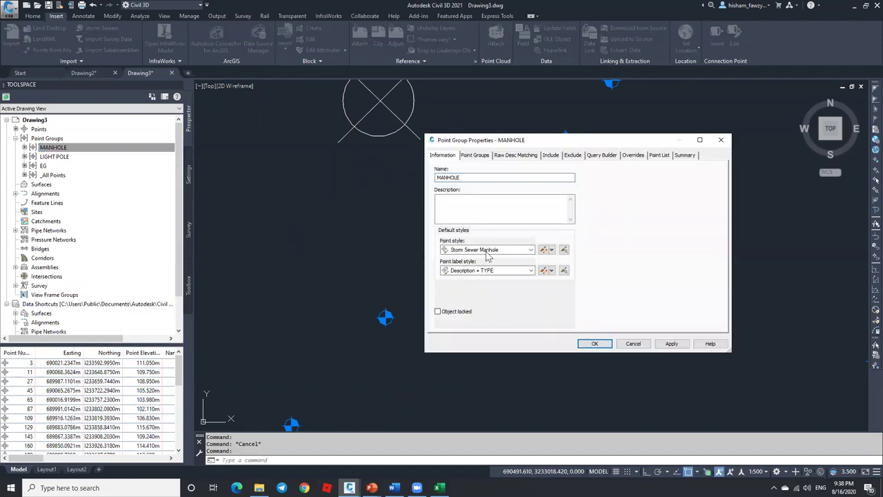
left_click(551, 250)
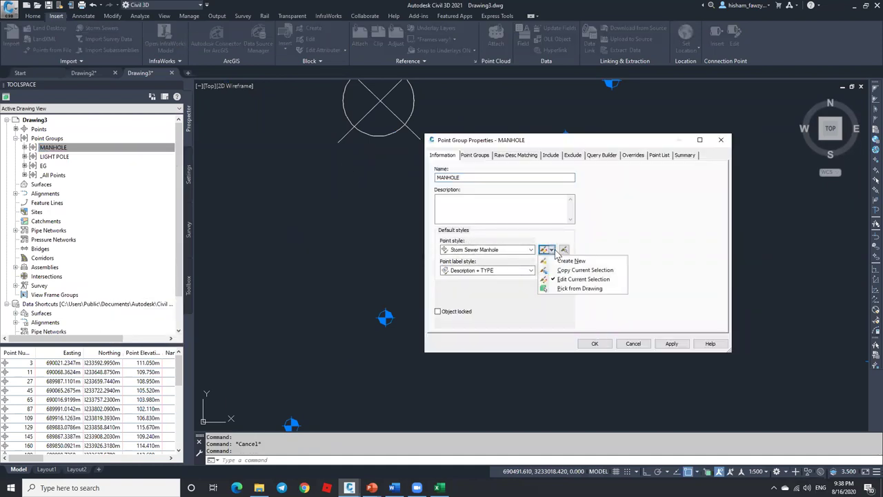
left_click(567, 272)
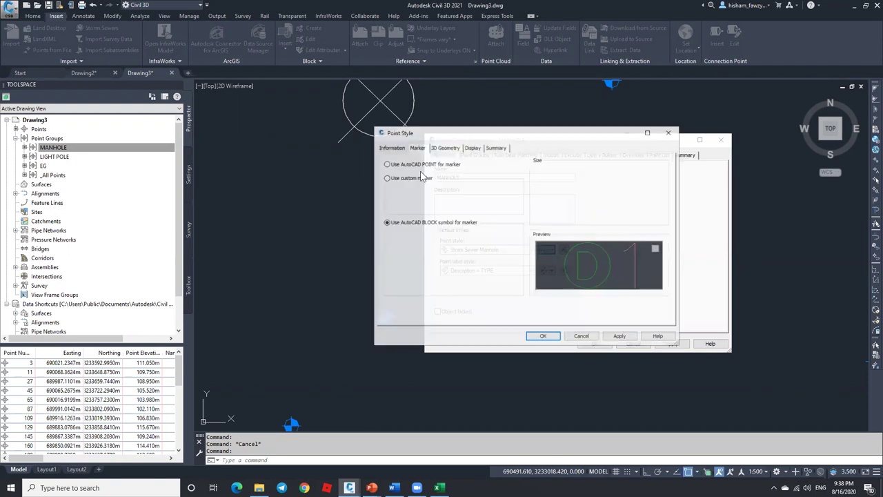
left_click(390, 147)
left_click_drag(450, 169, 349, 175)
type("H")
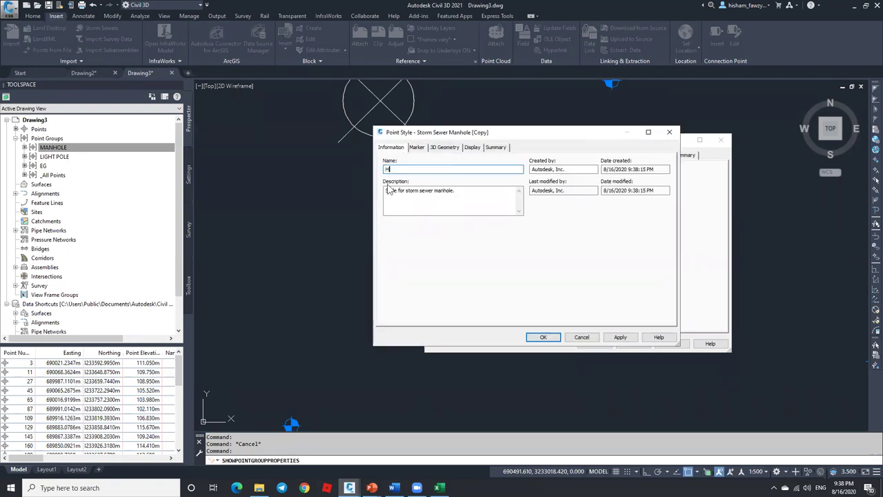
left_click(417, 147)
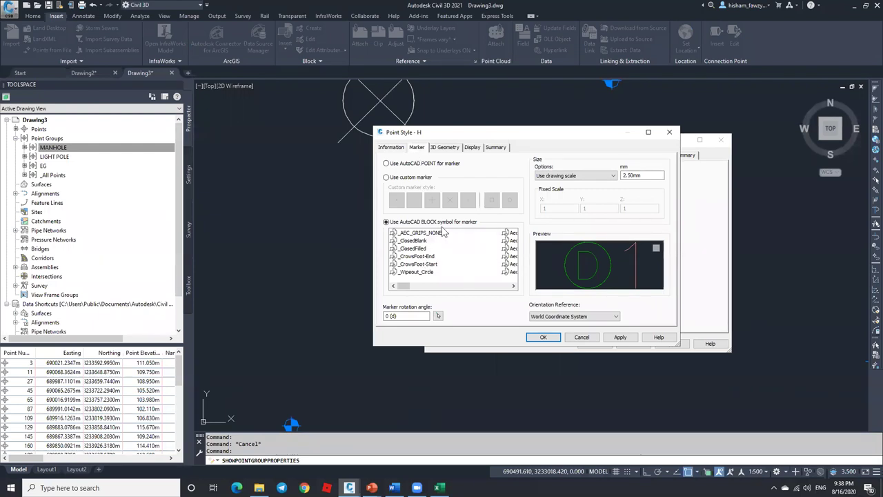
right_click(464, 261)
left_click(491, 269)
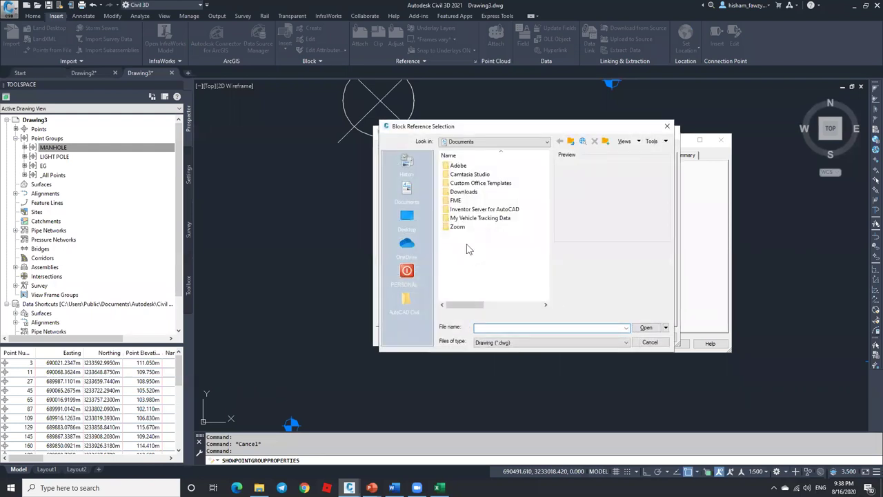
left_click(650, 343)
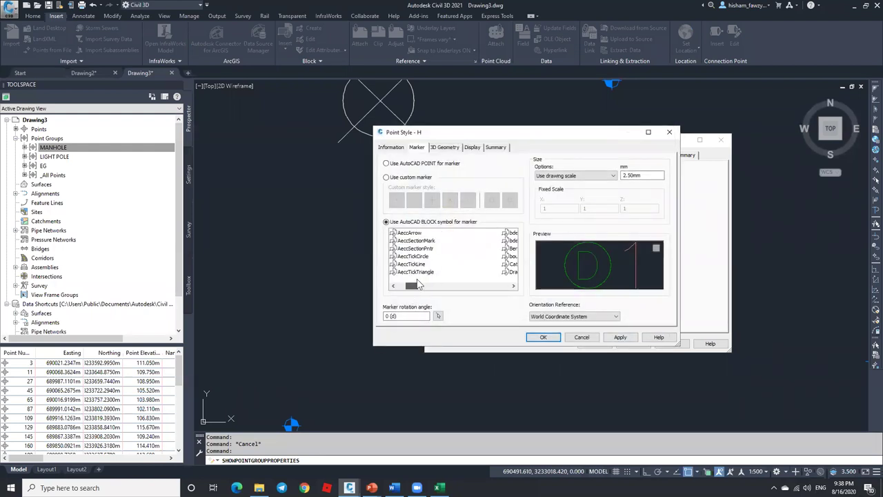
Choose block H as the marker symbol for point style H and apply the style to the MANHOLE point group.
left_click(513, 286)
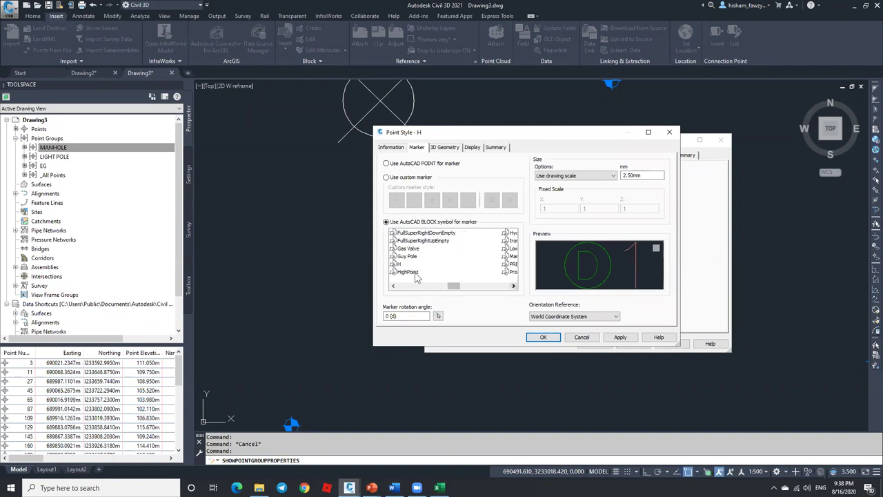
left_click(398, 265)
right_click(449, 264)
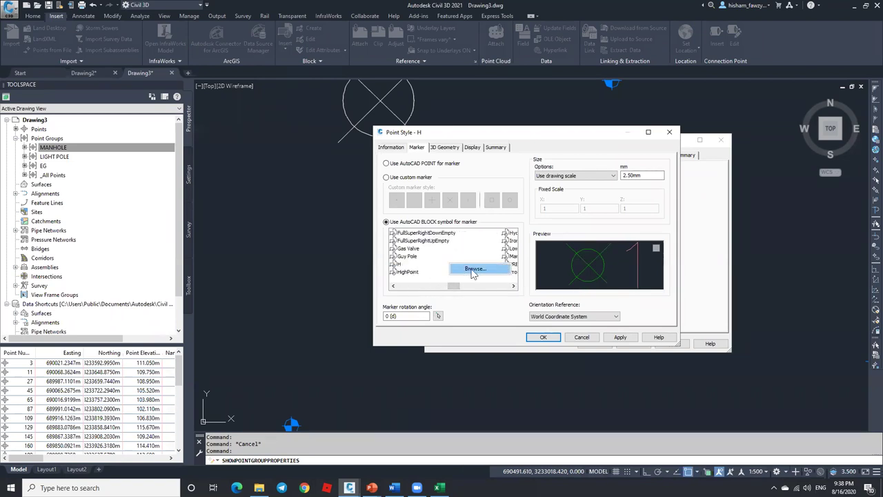
left_click(393, 287)
left_click(393, 287)
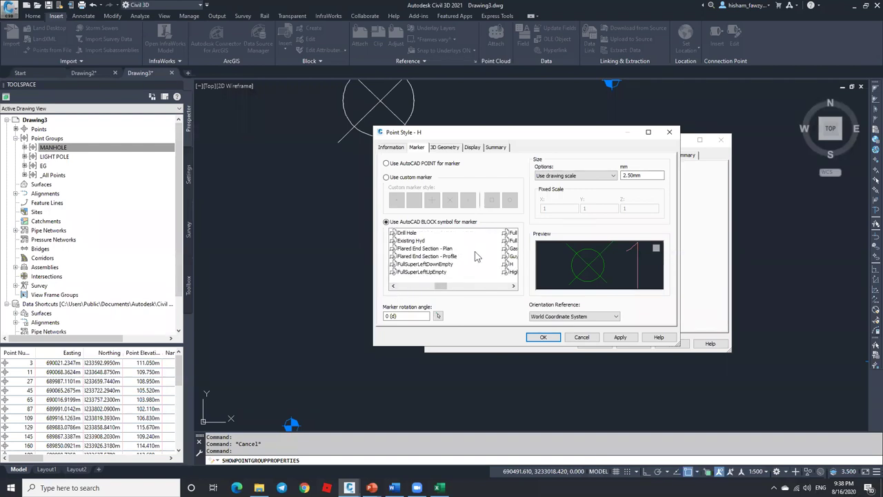
left_click(394, 286)
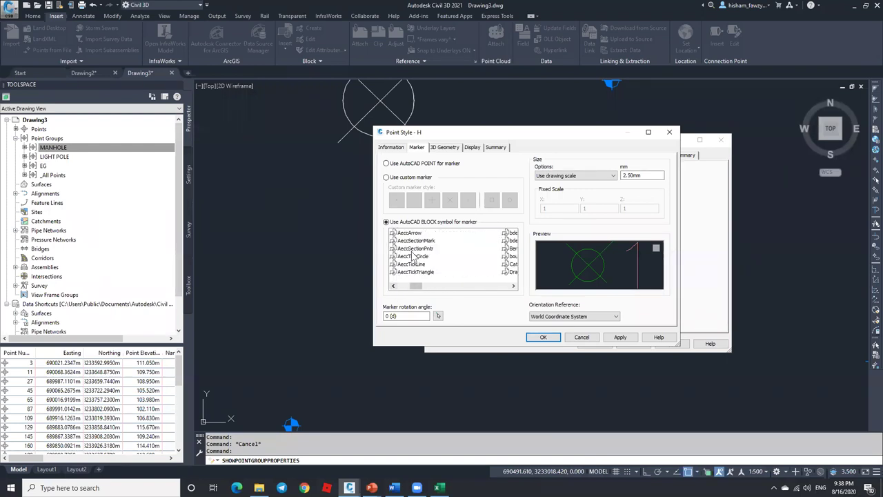
left_click(513, 286)
left_click(513, 286)
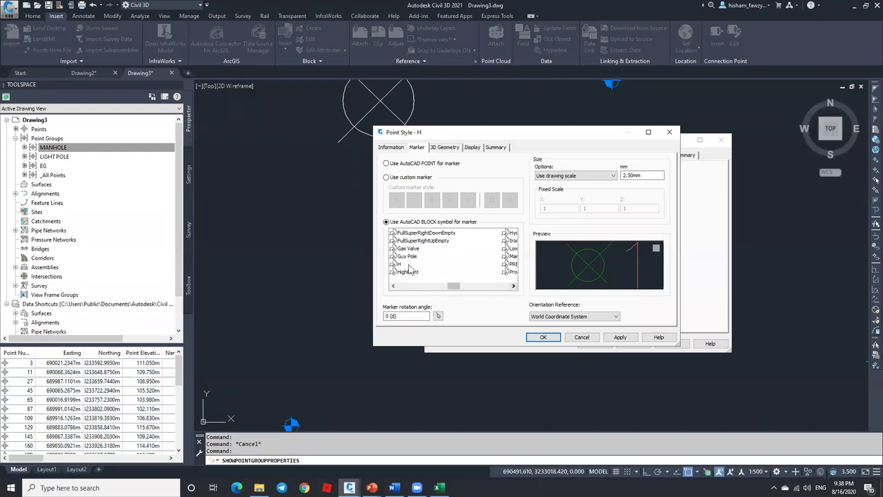
left_click(543, 337)
left_click(595, 342)
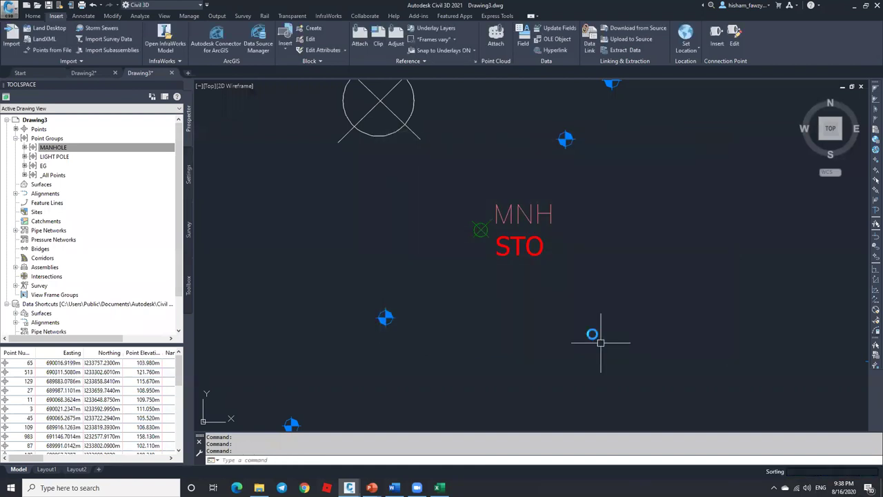
Examine the new marker symbol at the STO manhole up close and among the surrounding points.
scroll(481, 223, "up", 4)
scroll(480, 222, "up", 2)
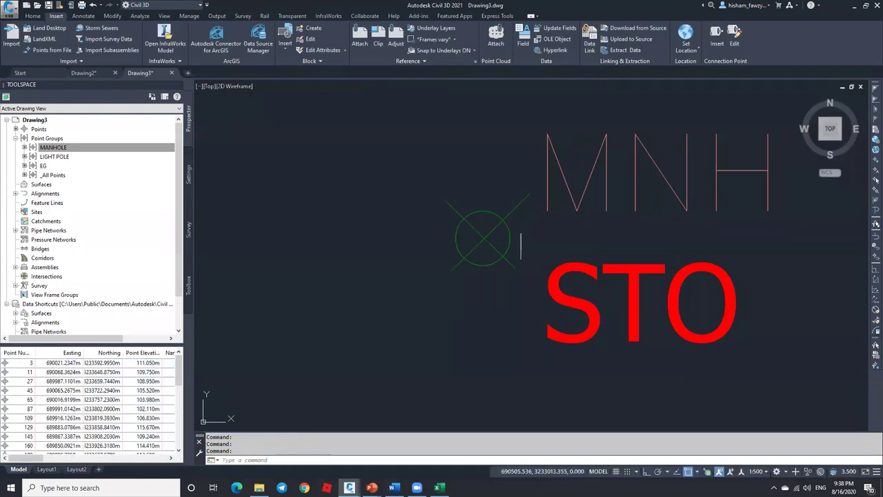
scroll(496, 243, "down", 2)
scroll(497, 244, "down", 2)
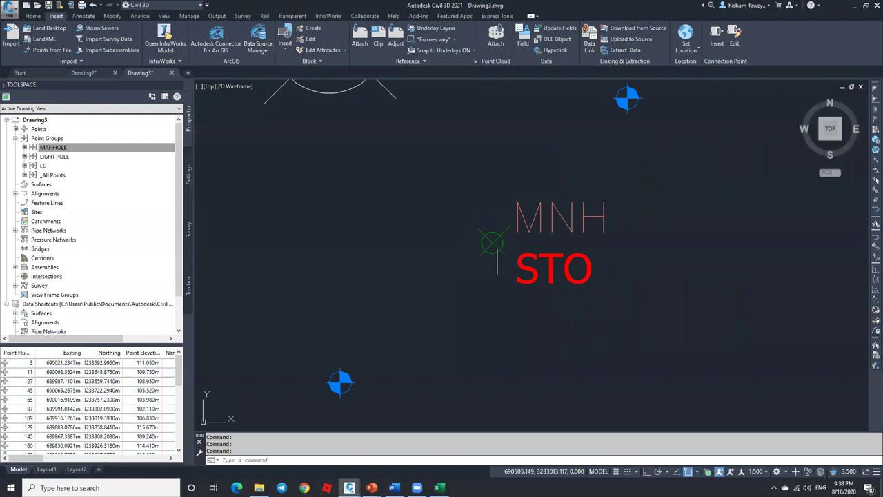
scroll(497, 244, "down", 3)
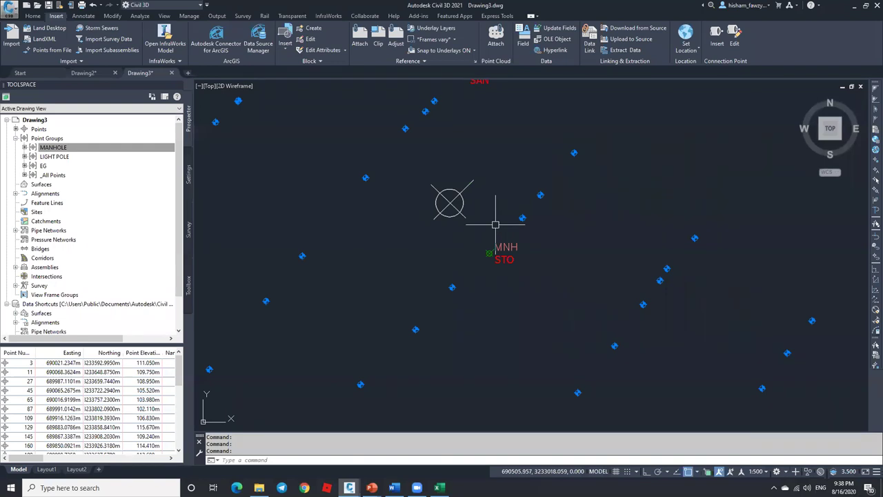
scroll(487, 247, "up", 5)
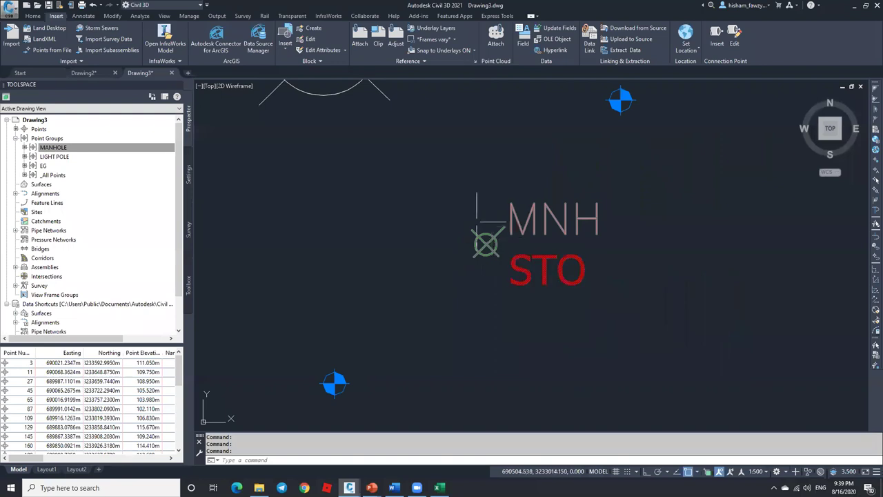
Open the properties of the MANHOLE point group.
right_click(105, 147)
left_click(100, 147)
right_click(104, 146)
left_click(137, 148)
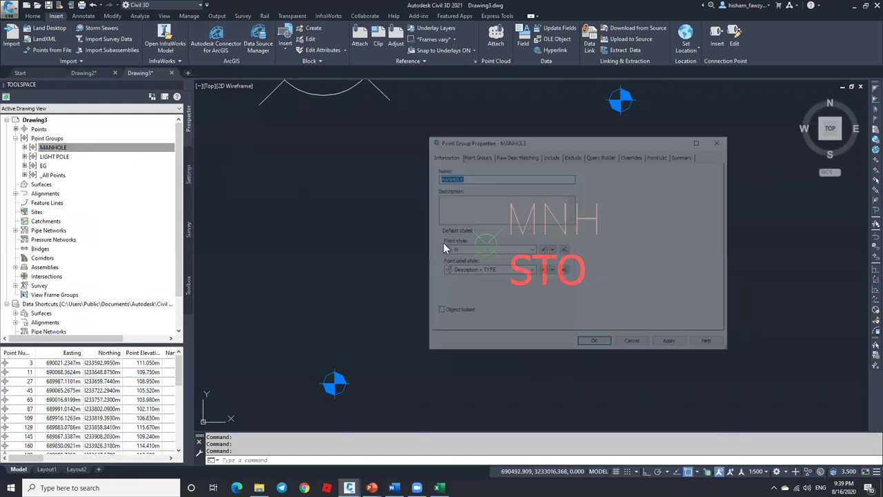